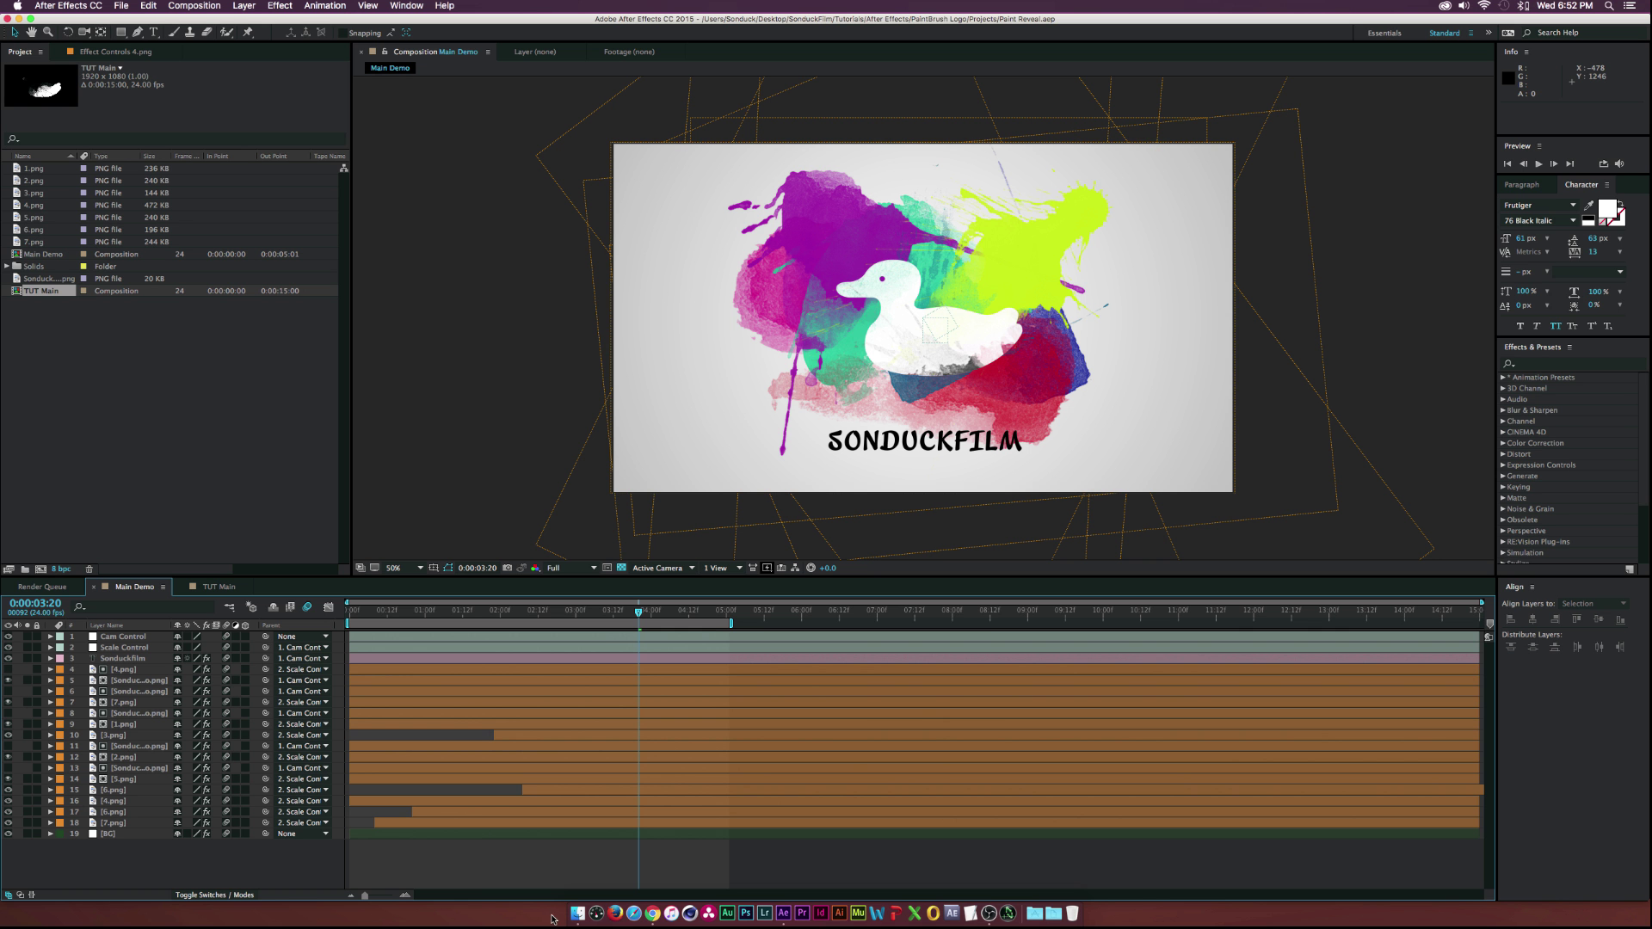
# - Preview the Paint Brush2.mov clip from the Elements folder in Finder, scrub through it, and return to After Effects
pyautogui.click(577, 913)
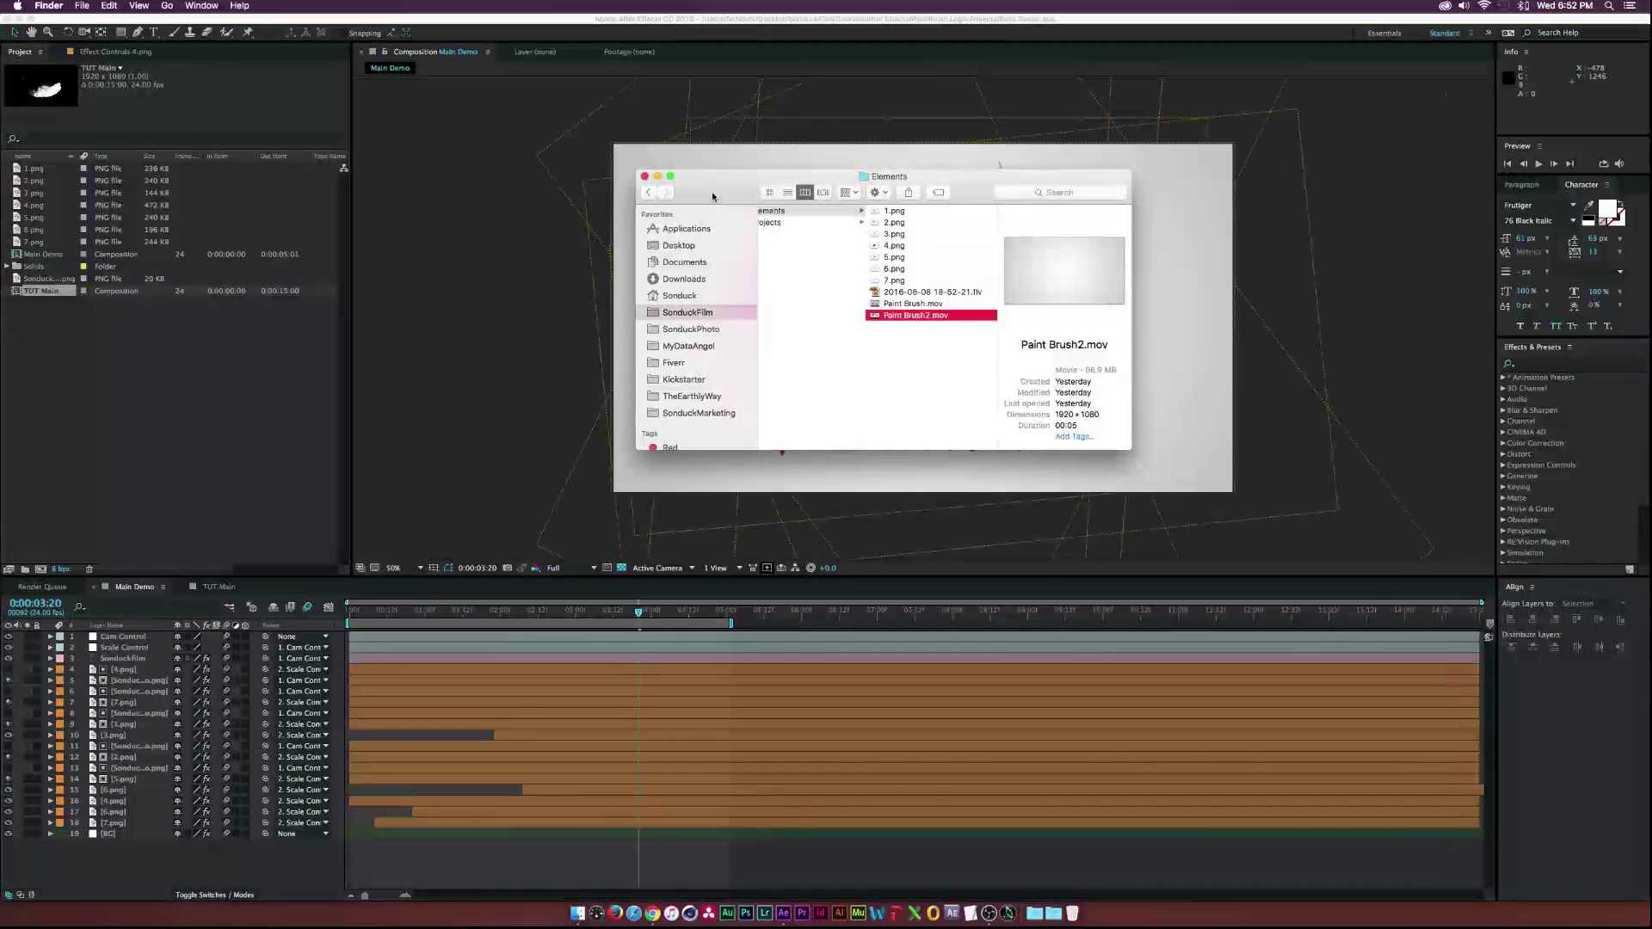
pyautogui.press('space')
pyautogui.moveTo(500, 815)
pyautogui.mouseDown()
pyautogui.moveTo(978, 802)
pyautogui.moveTo(381, 806)
pyautogui.moveTo(633, 802)
pyautogui.mouseUp()
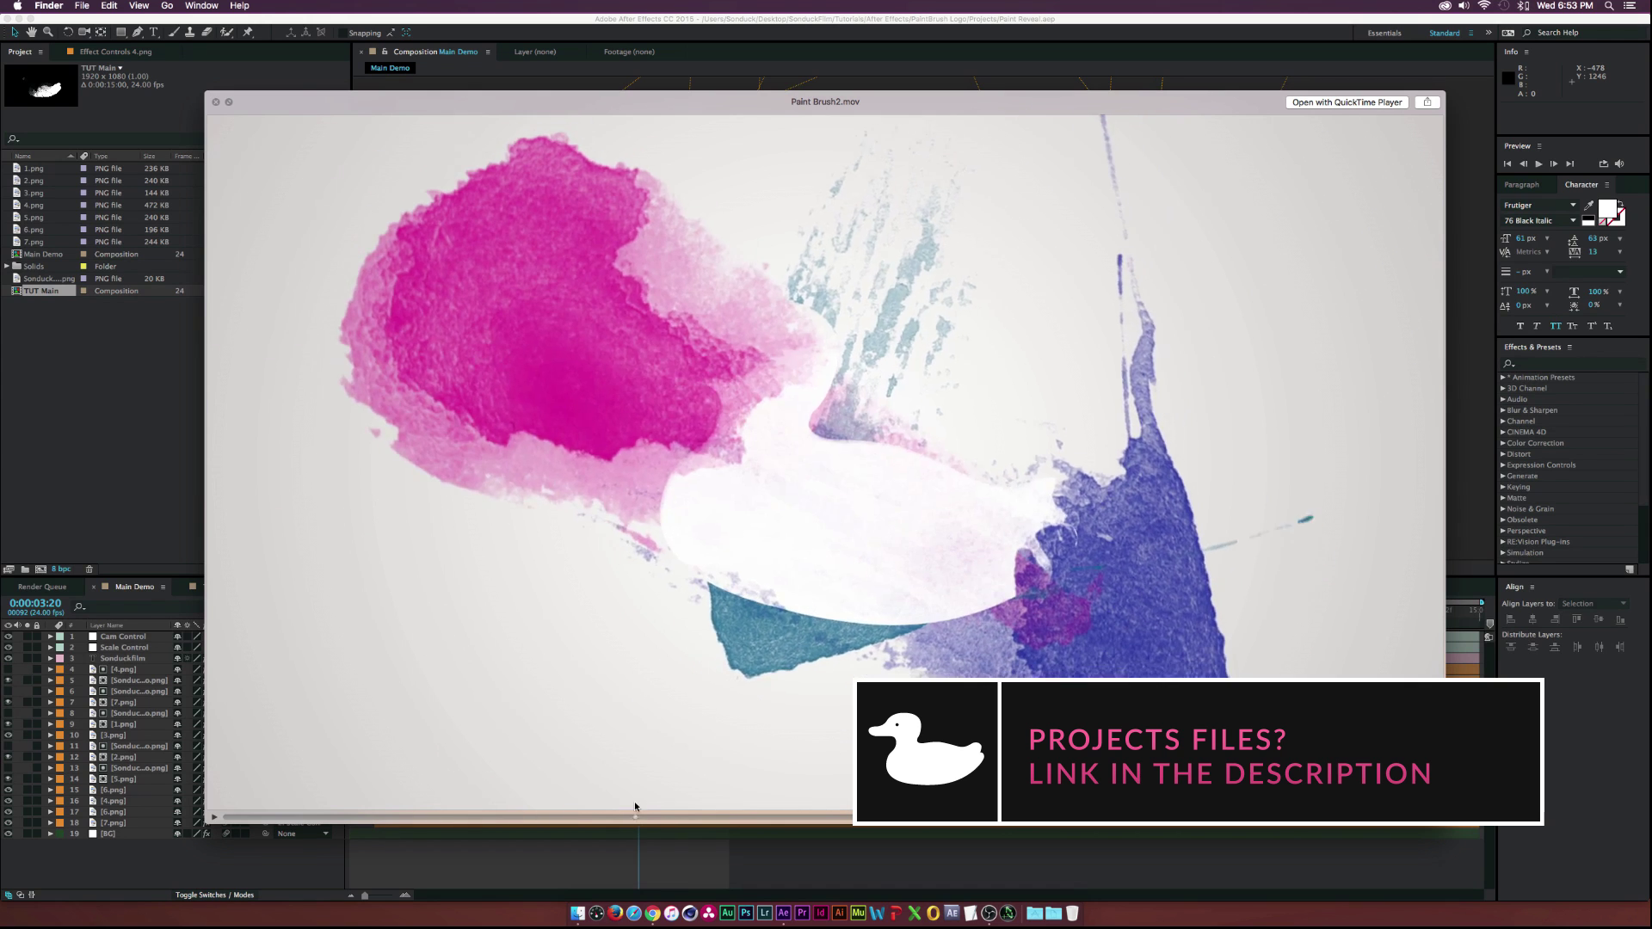
pyautogui.press('space')
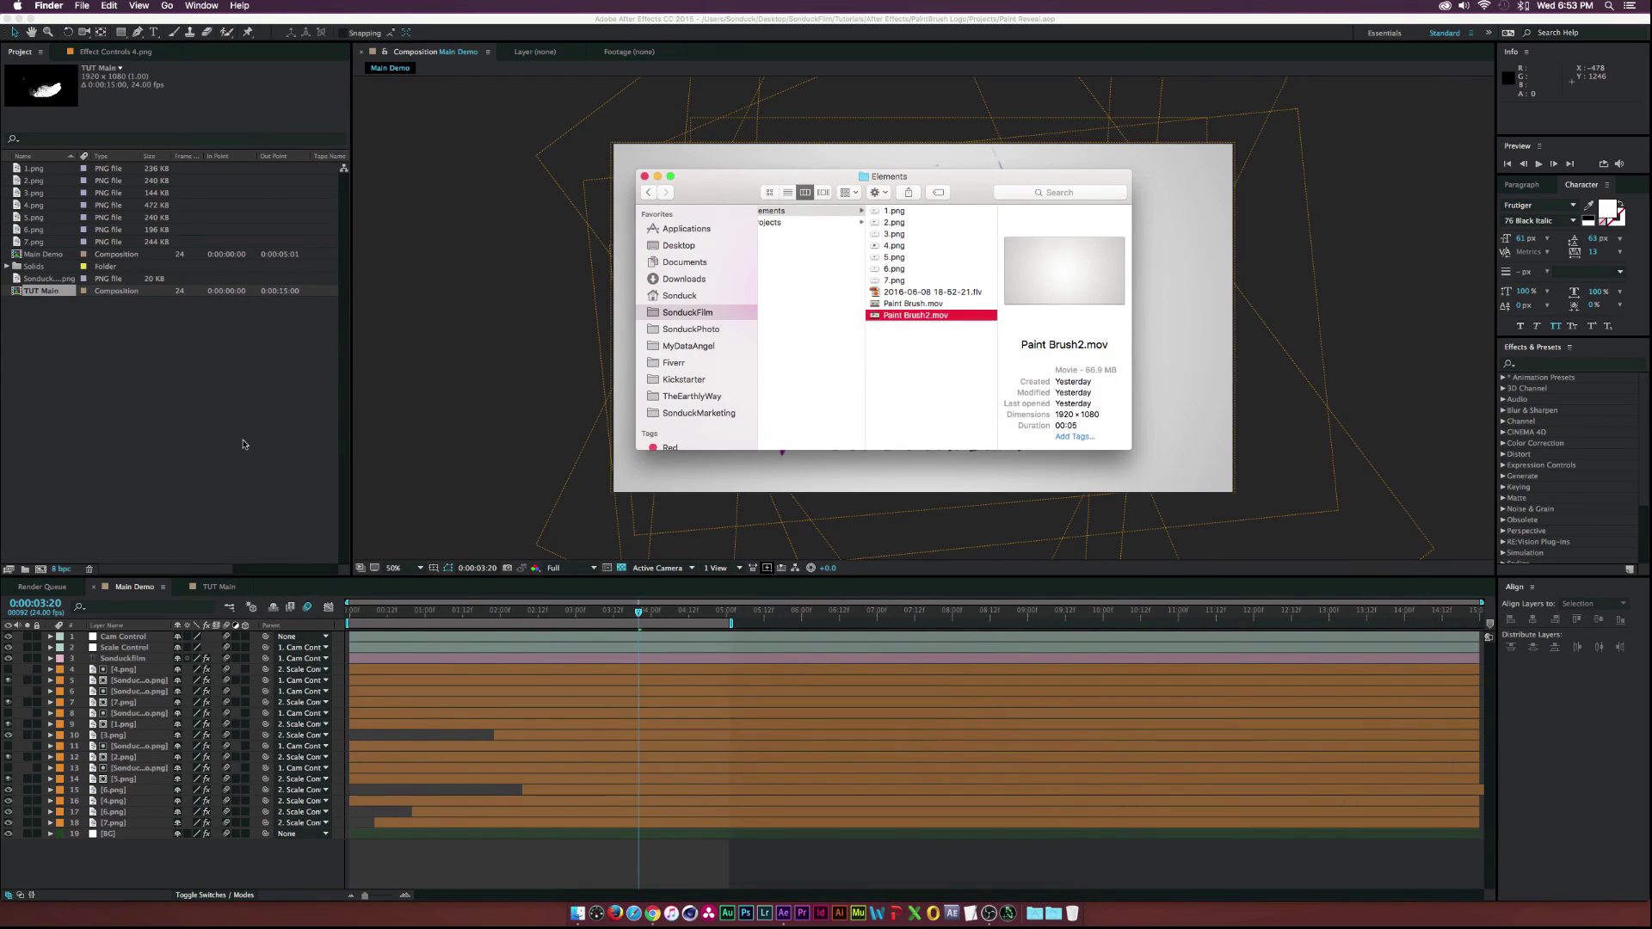
pyautogui.click(245, 440)
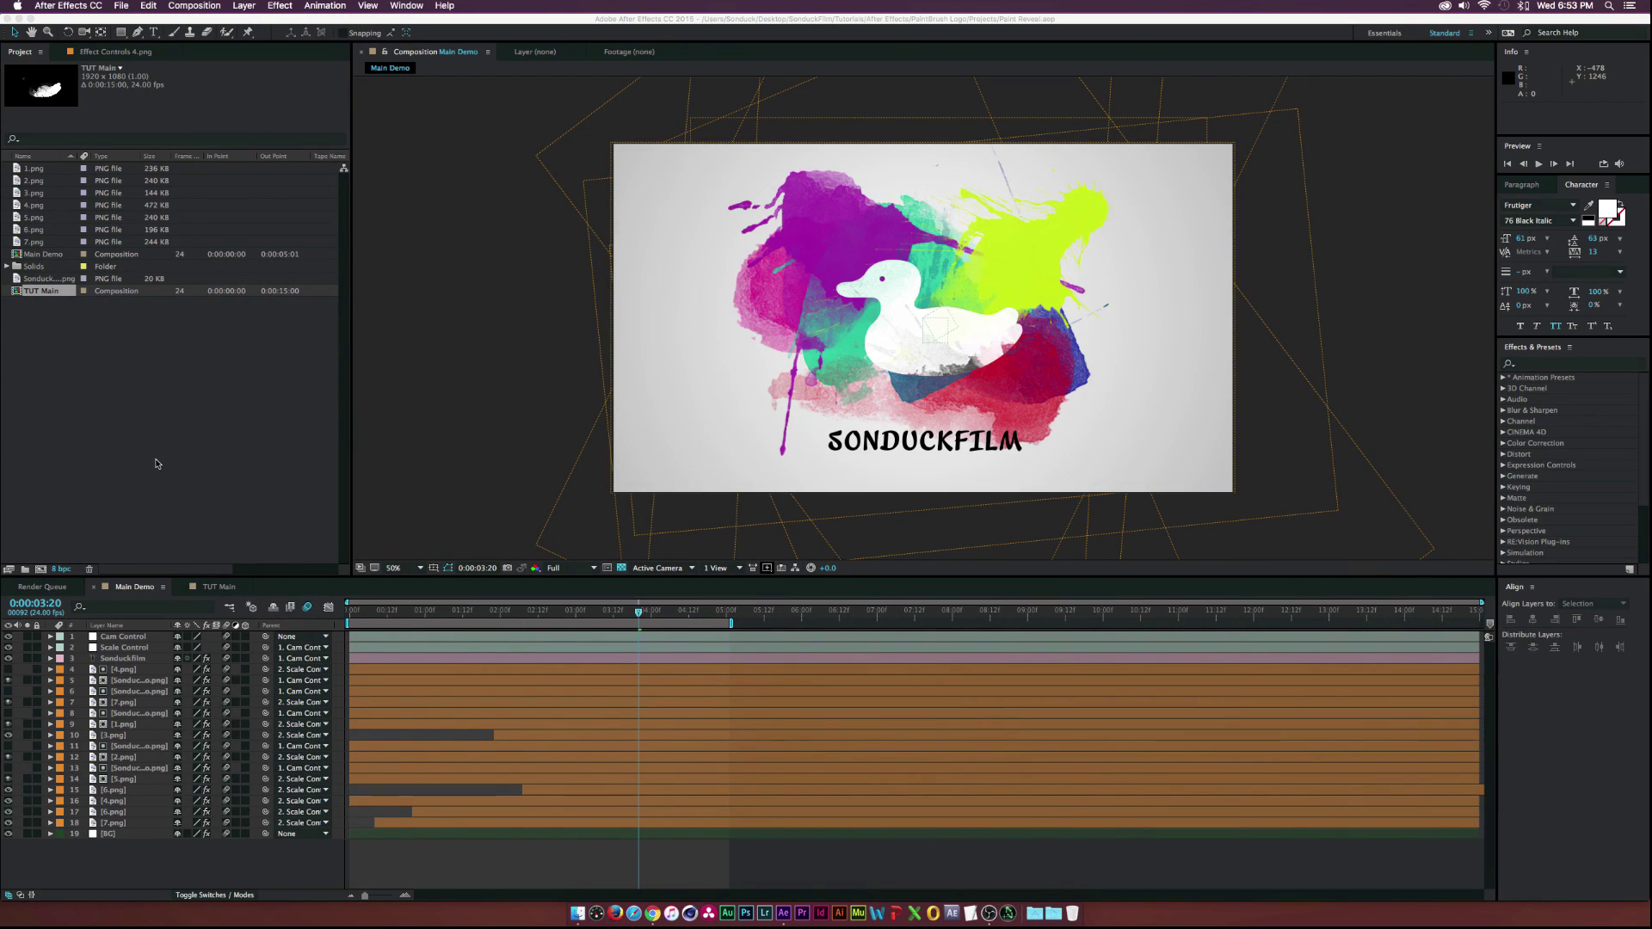
# - Open the TUT Main composition and examine the 1.png and 2.png paint strokes one at a time over the logo
pyautogui.click(219, 587)
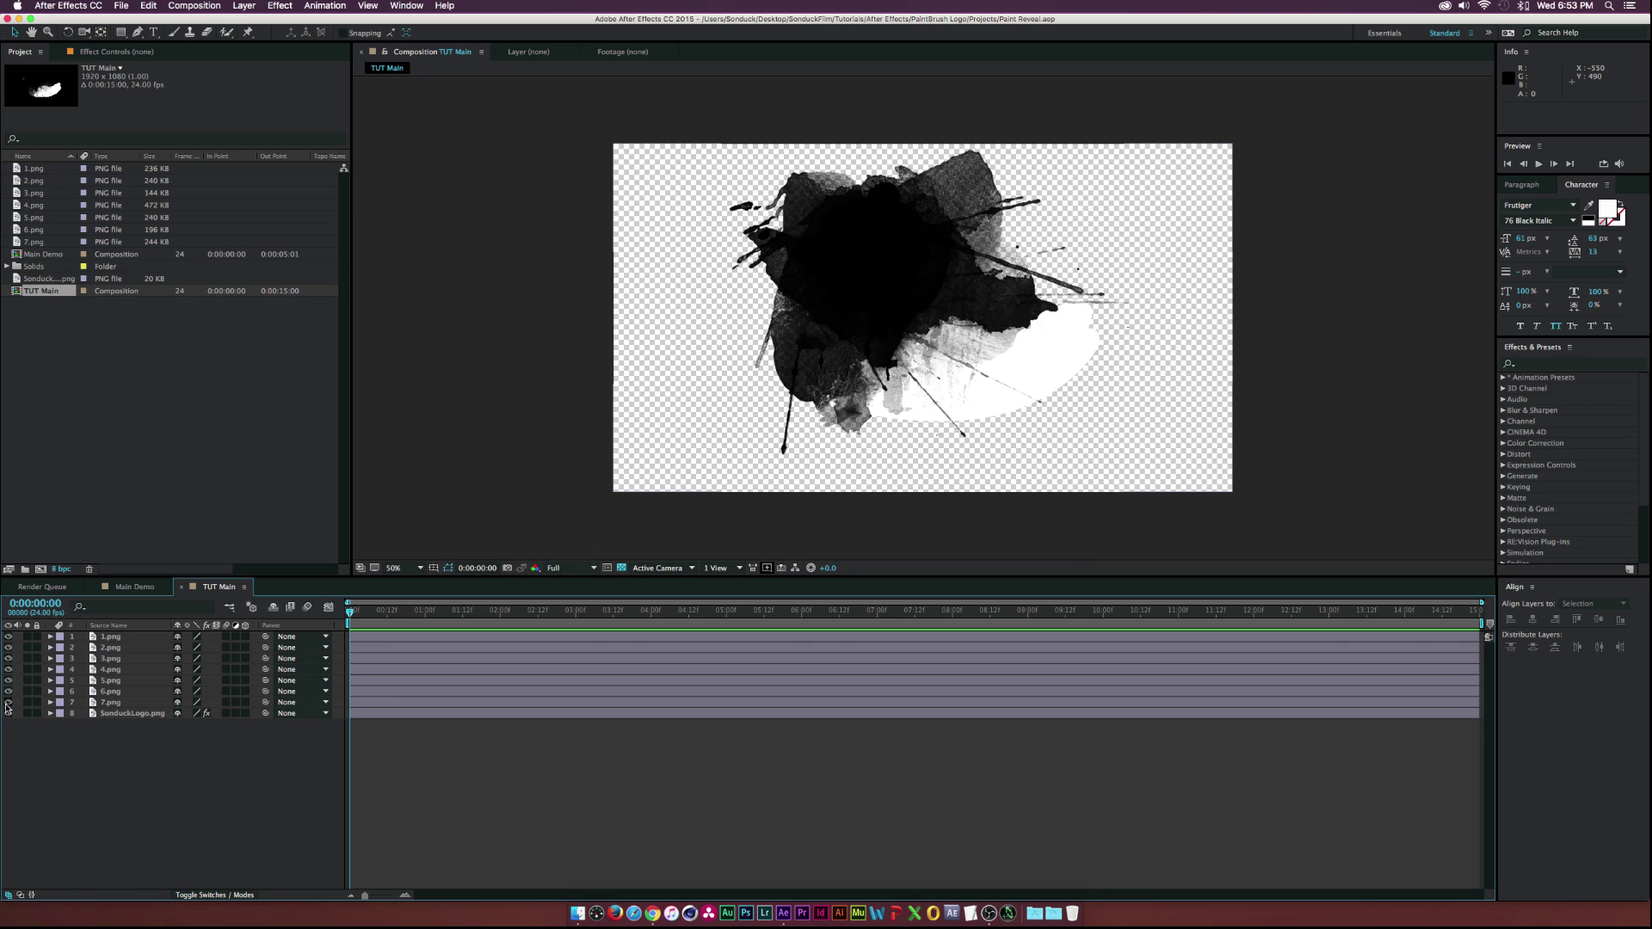
pyautogui.moveTo(7, 704); pyautogui.dragTo(13, 658)
pyautogui.click(8, 637)
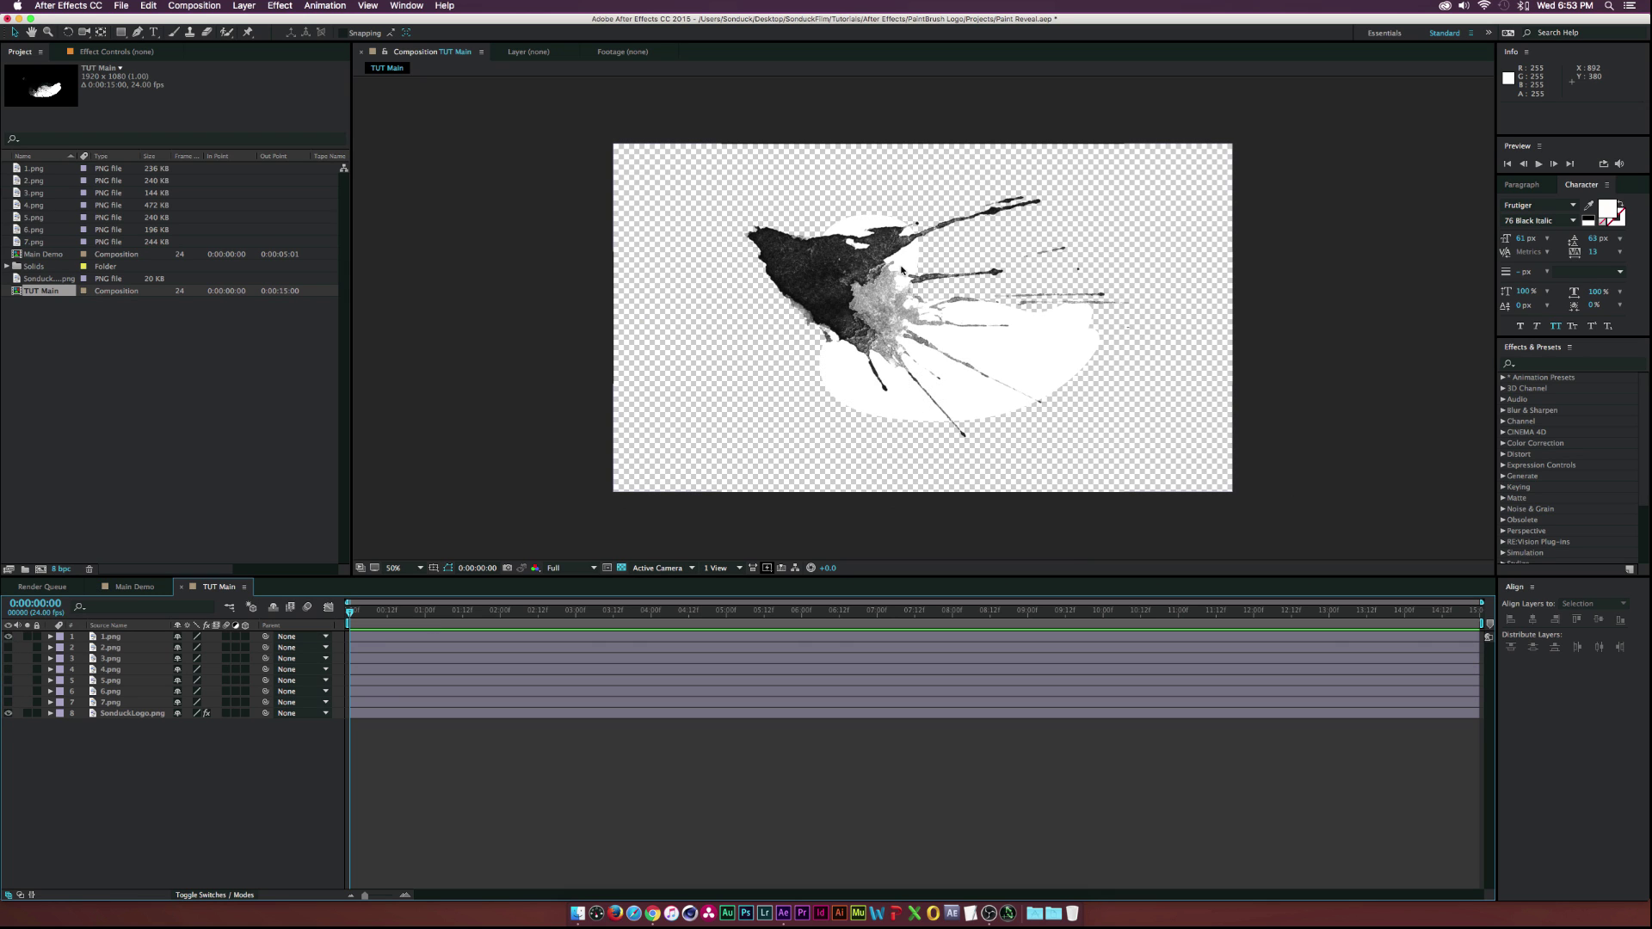
pyautogui.click(8, 637)
pyautogui.click(9, 648)
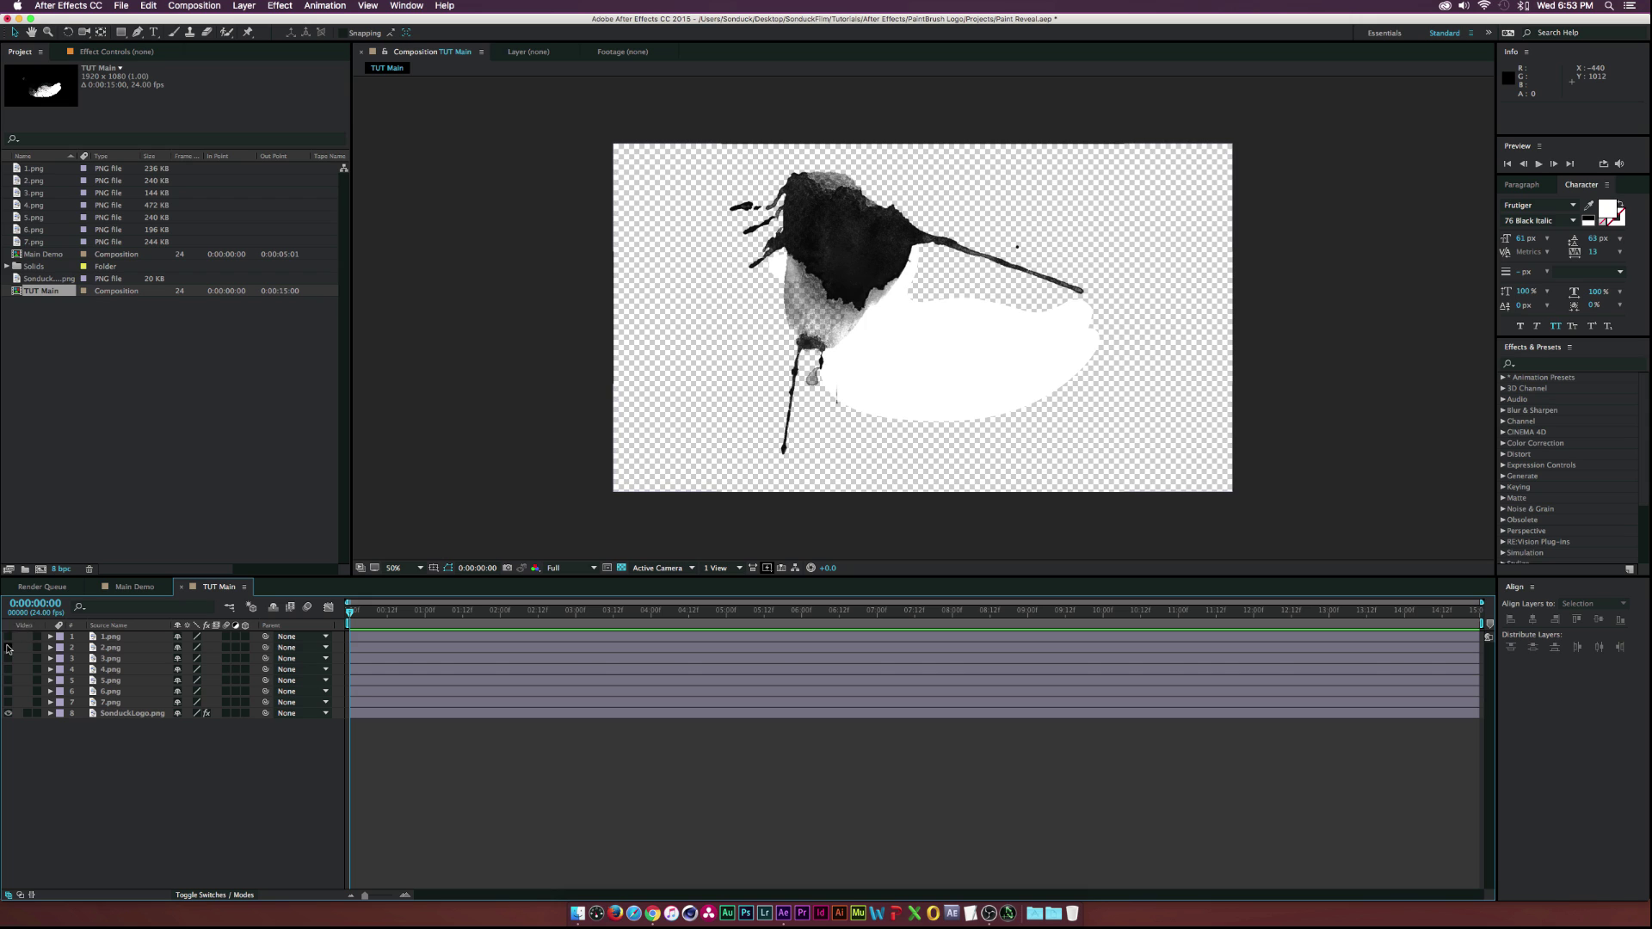
pyautogui.click(9, 648)
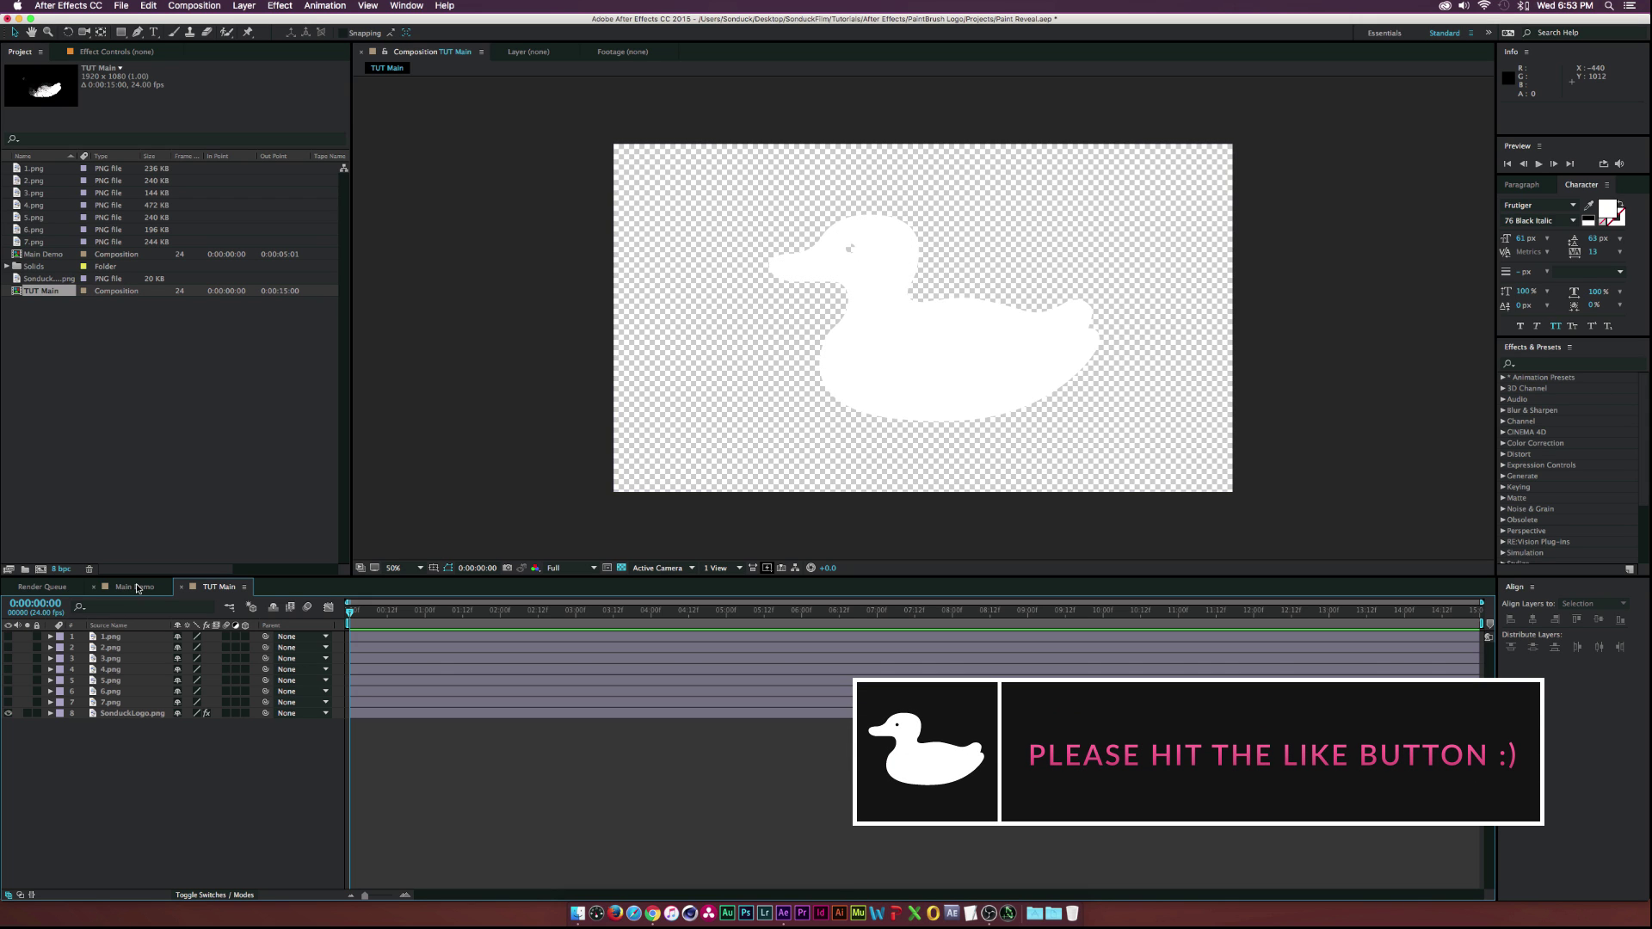
pyautogui.moveTo(9, 702); pyautogui.dragTo(9, 637)
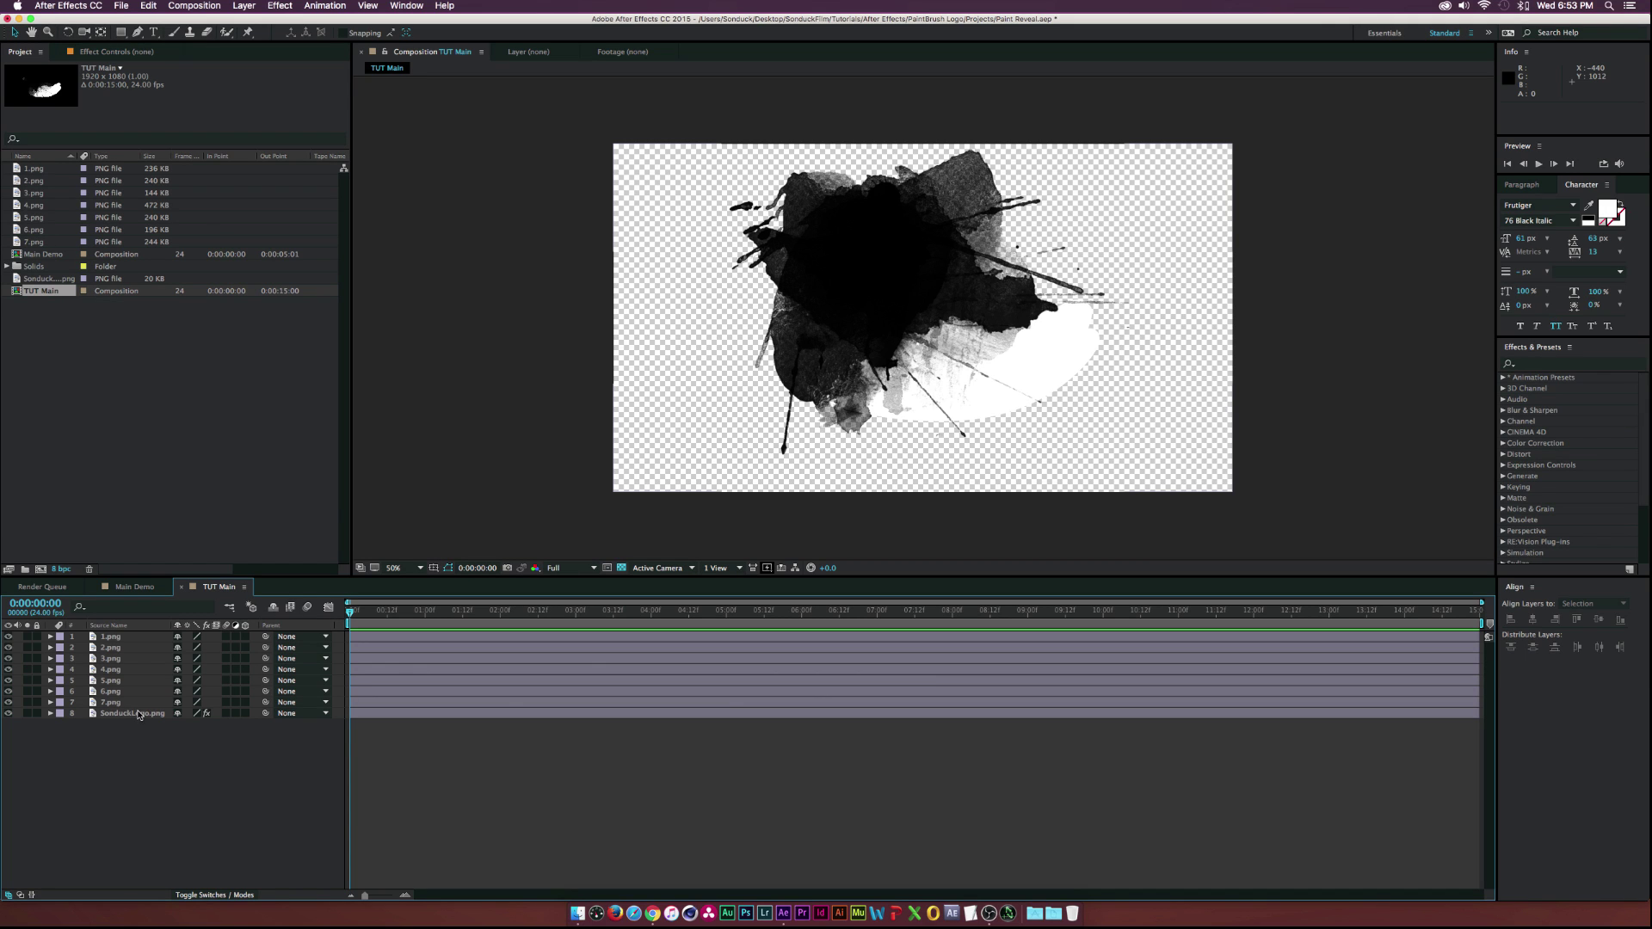
# - Hide layers 2.png to 7.png and move the anchor point of 1.png into the center of its dark paint splash
pyautogui.click(109, 647)
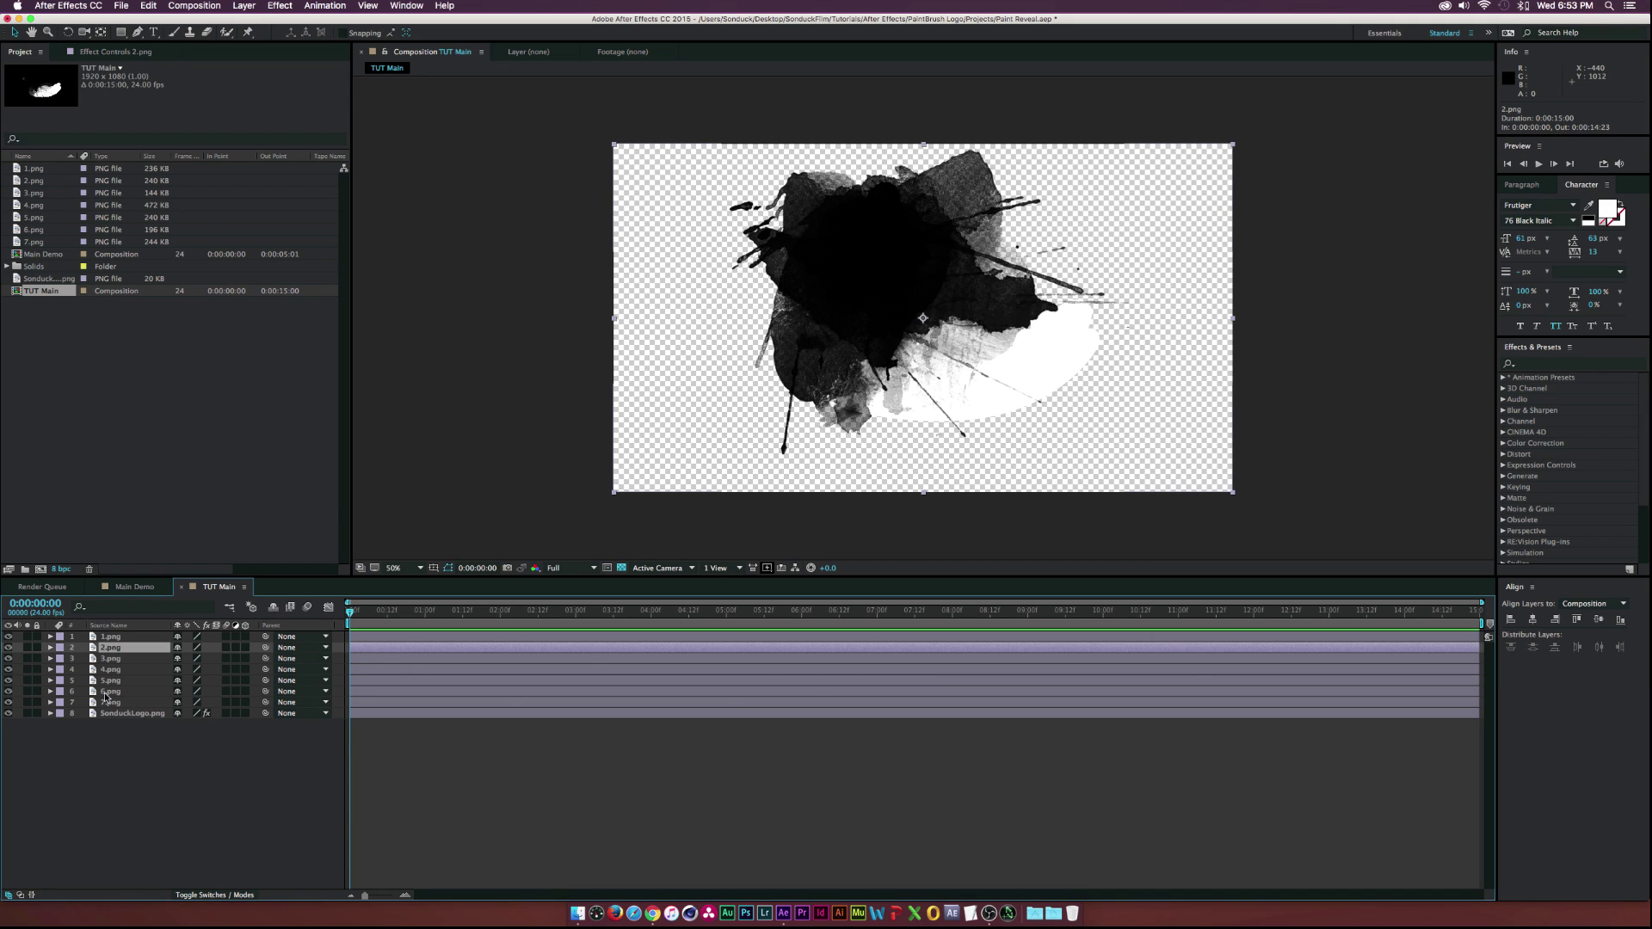
pyautogui.click(108, 638)
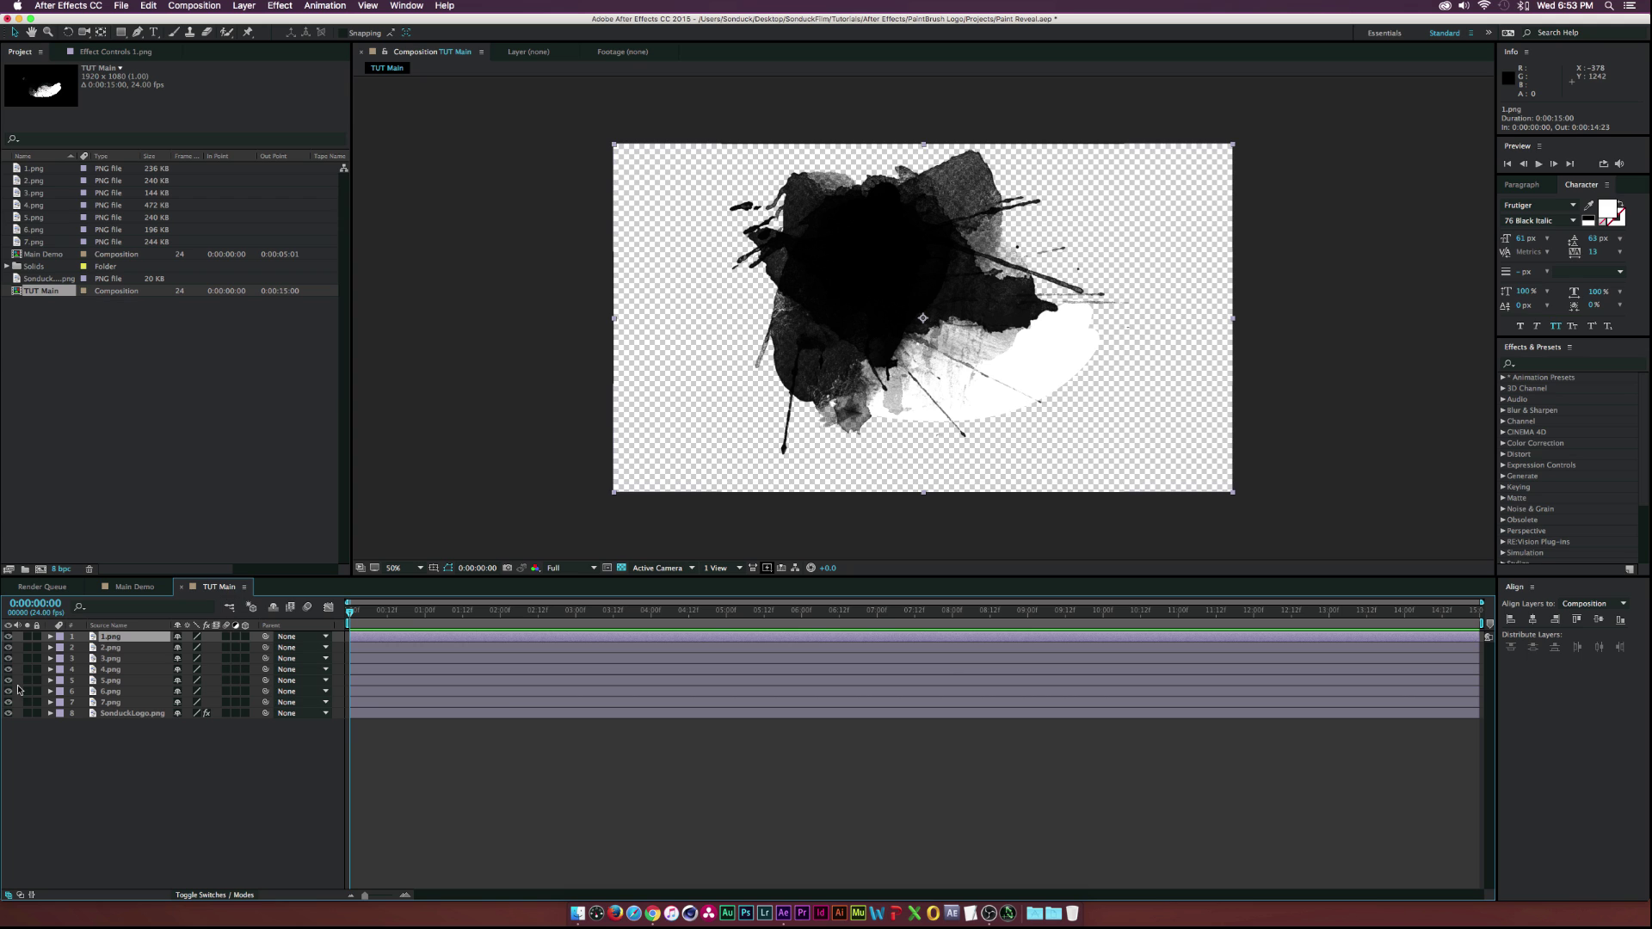
pyautogui.click(116, 648)
pyautogui.keyDown('shift'); pyautogui.click(110, 702); pyautogui.keyUp('shift')
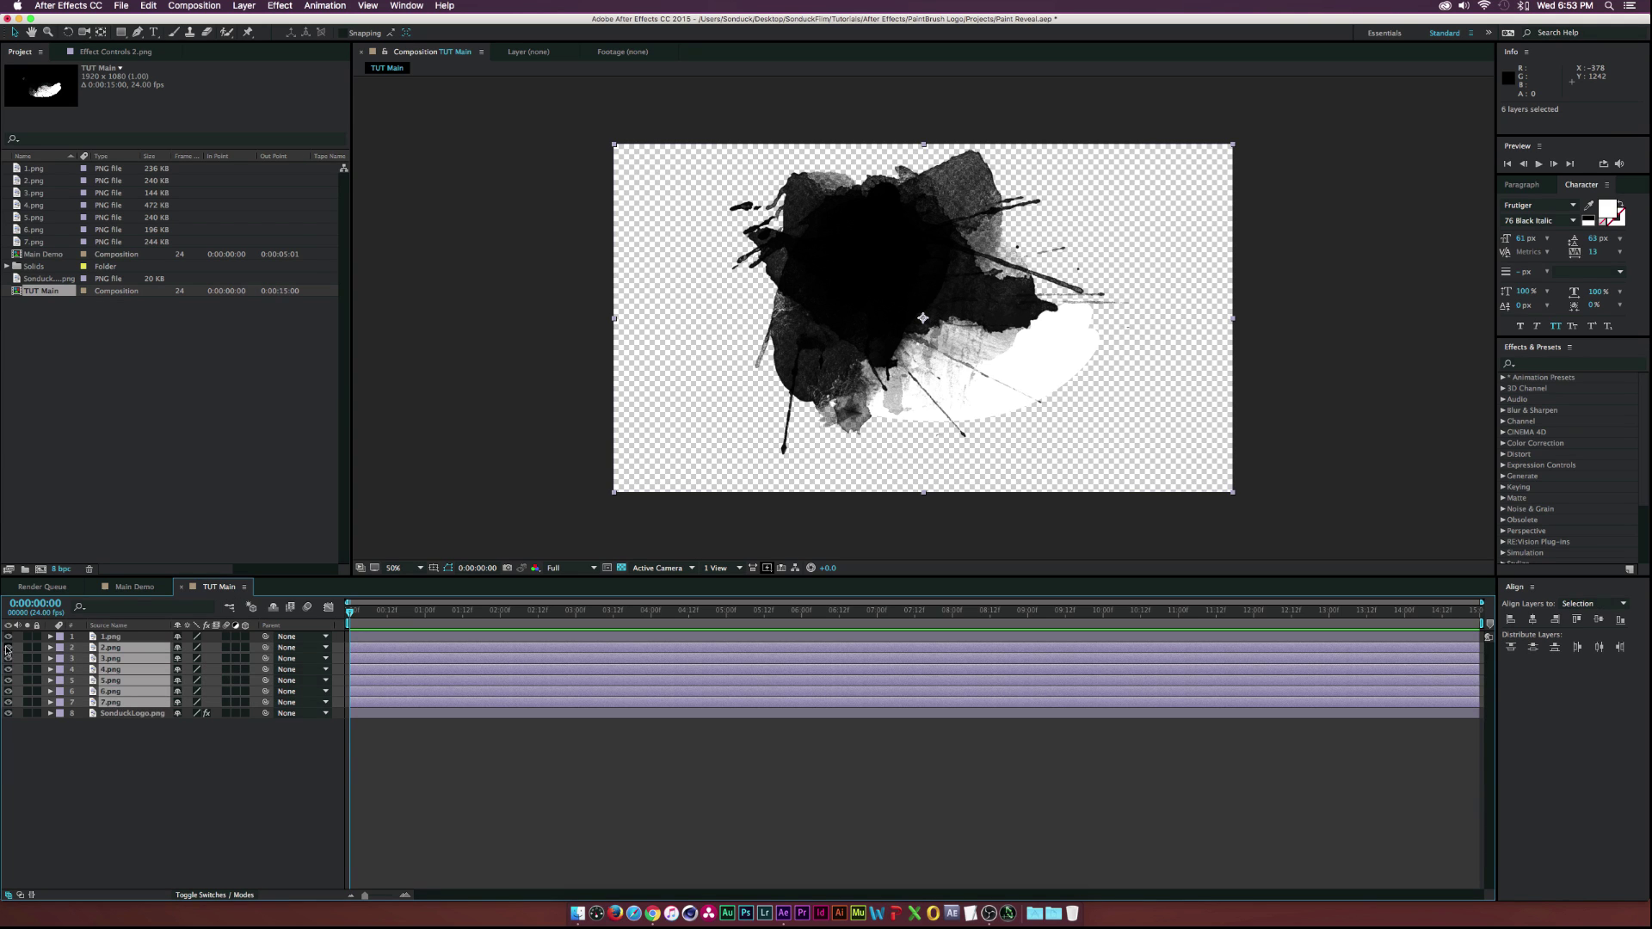
pyautogui.click(6, 701)
pyautogui.click(118, 638)
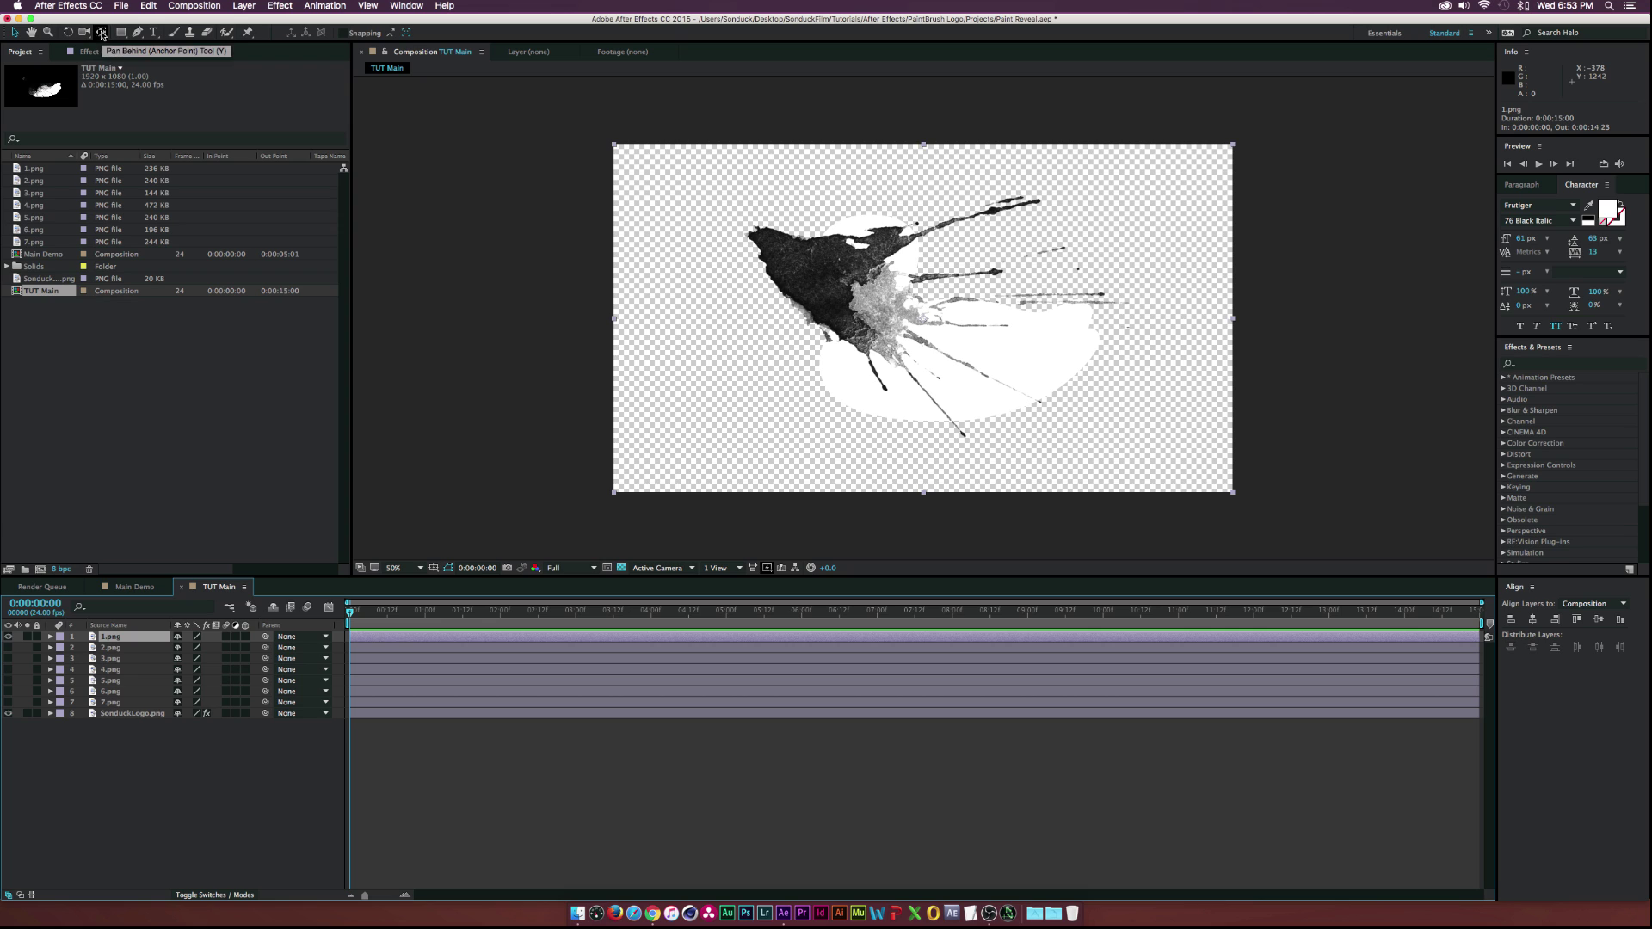
pyautogui.click(100, 32)
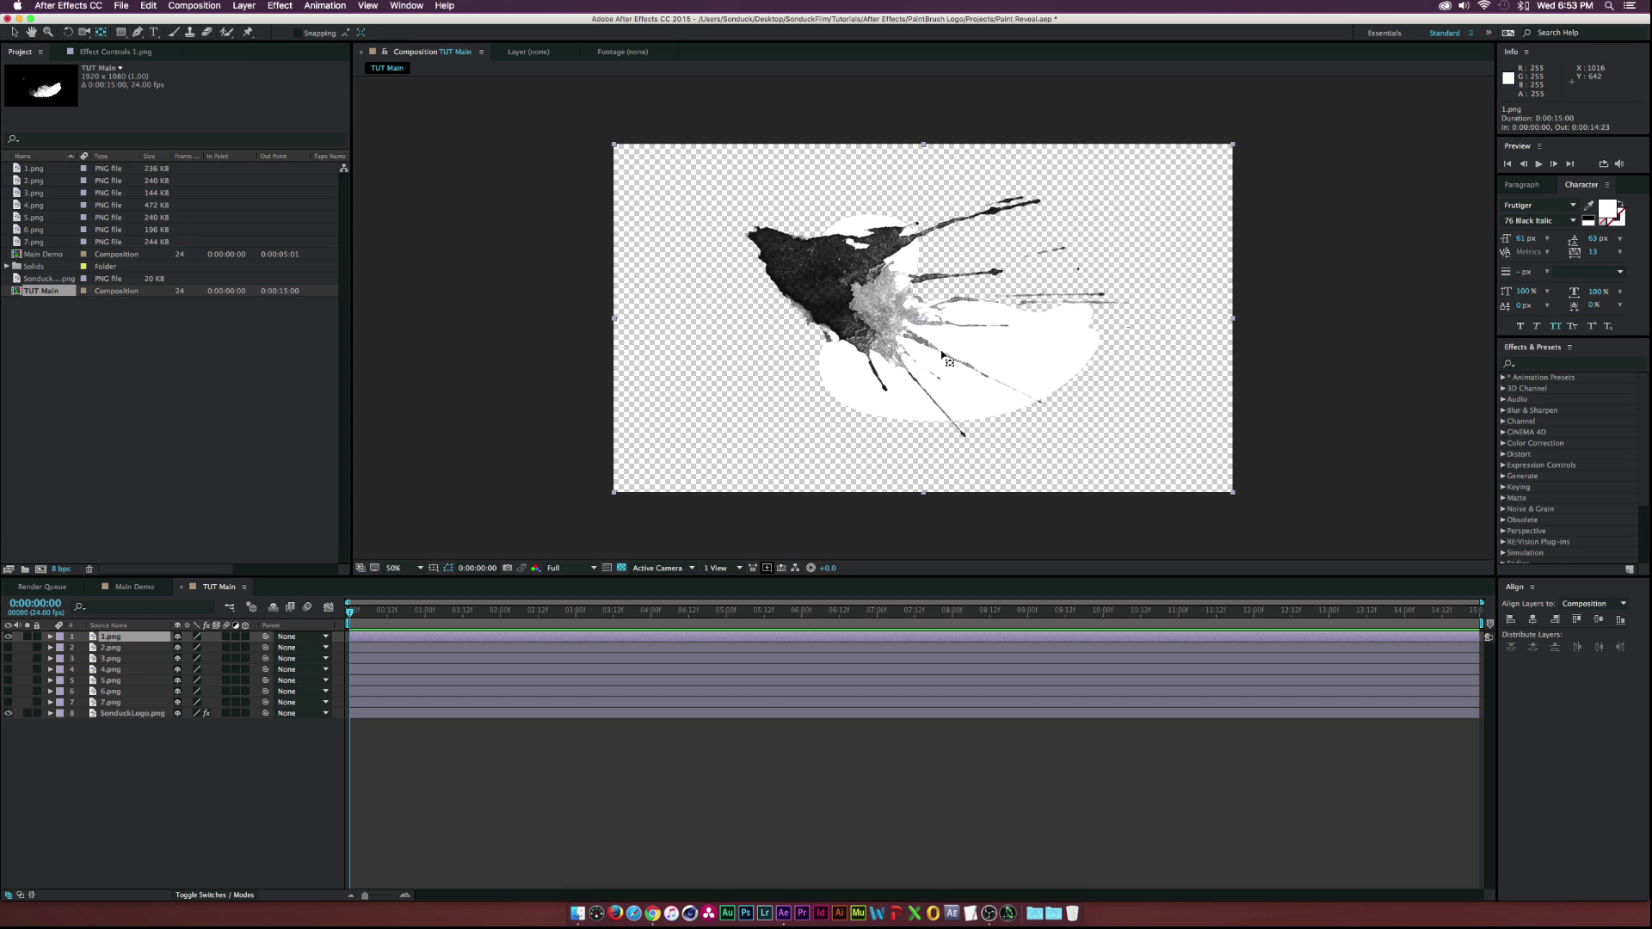
pyautogui.moveTo(921, 322); pyautogui.dragTo(812, 272)
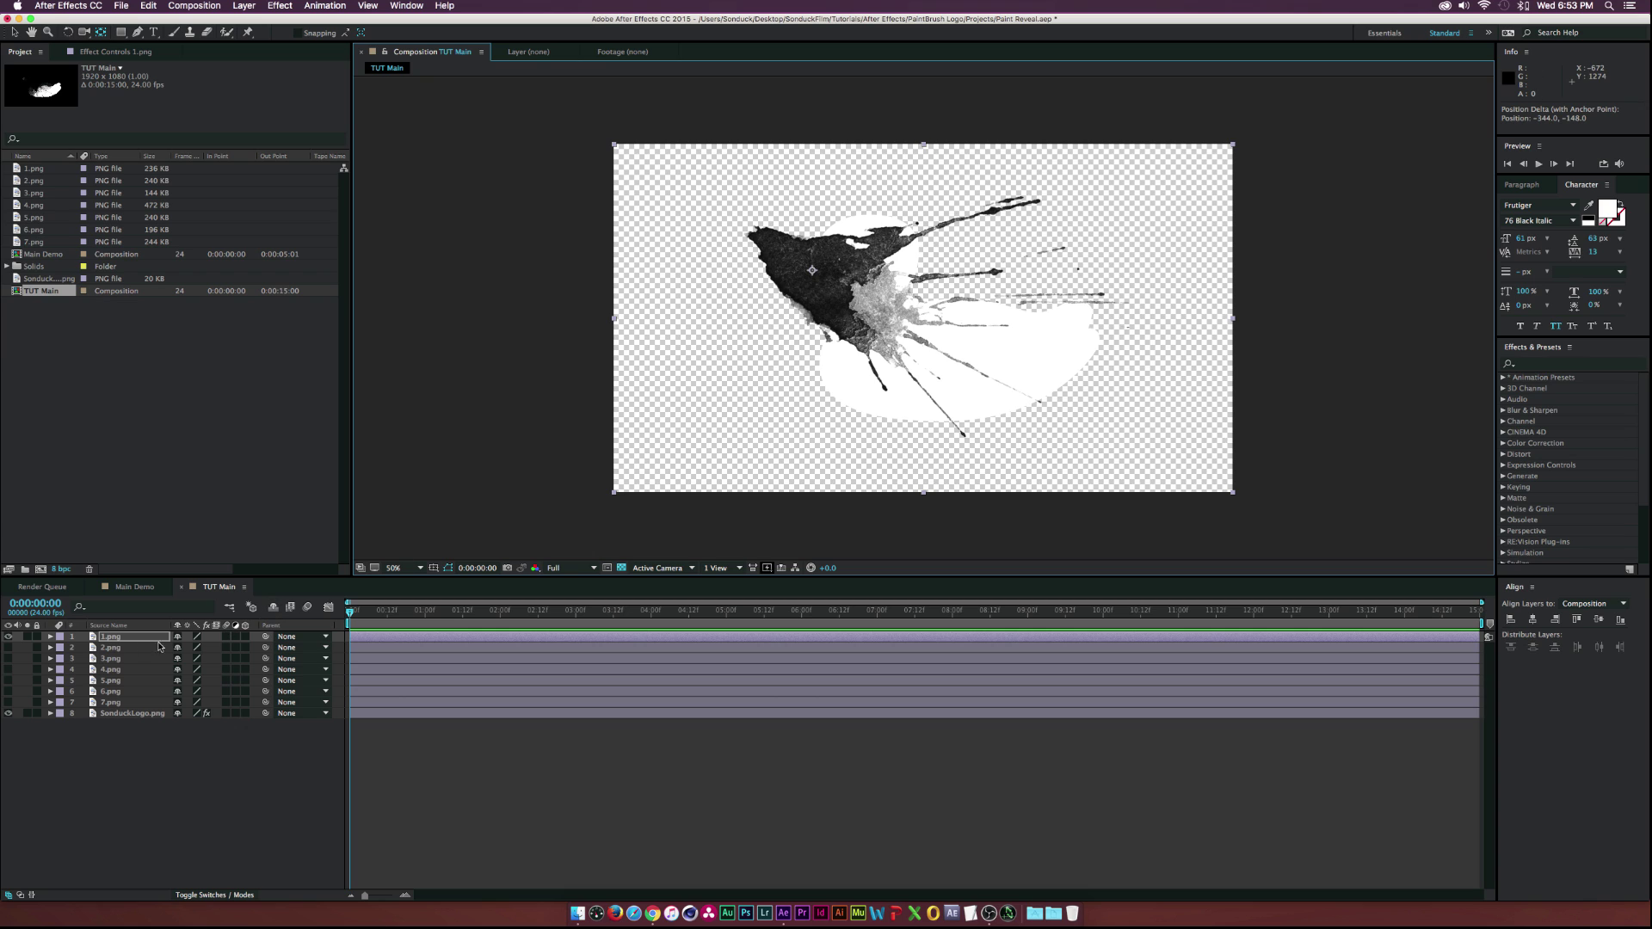
# - Show 2.png instead of 1.png and move its anchor point into the middle of its dark paint area
pyautogui.click(13, 651)
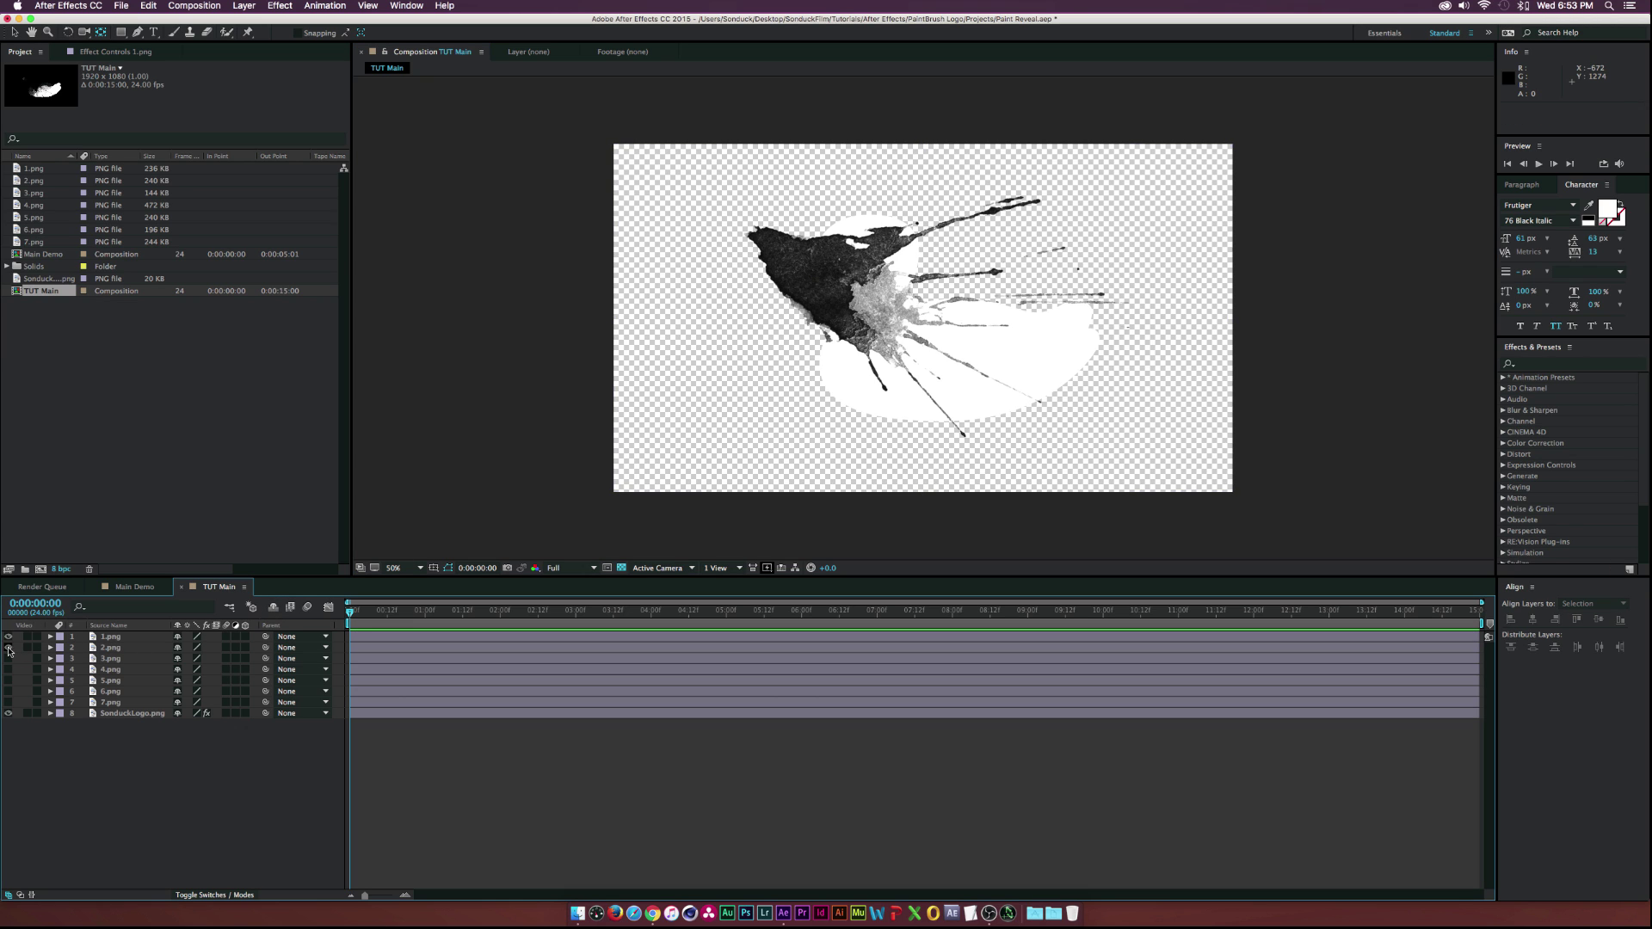
pyautogui.click(9, 647)
pyautogui.click(8, 636)
pyautogui.click(111, 647)
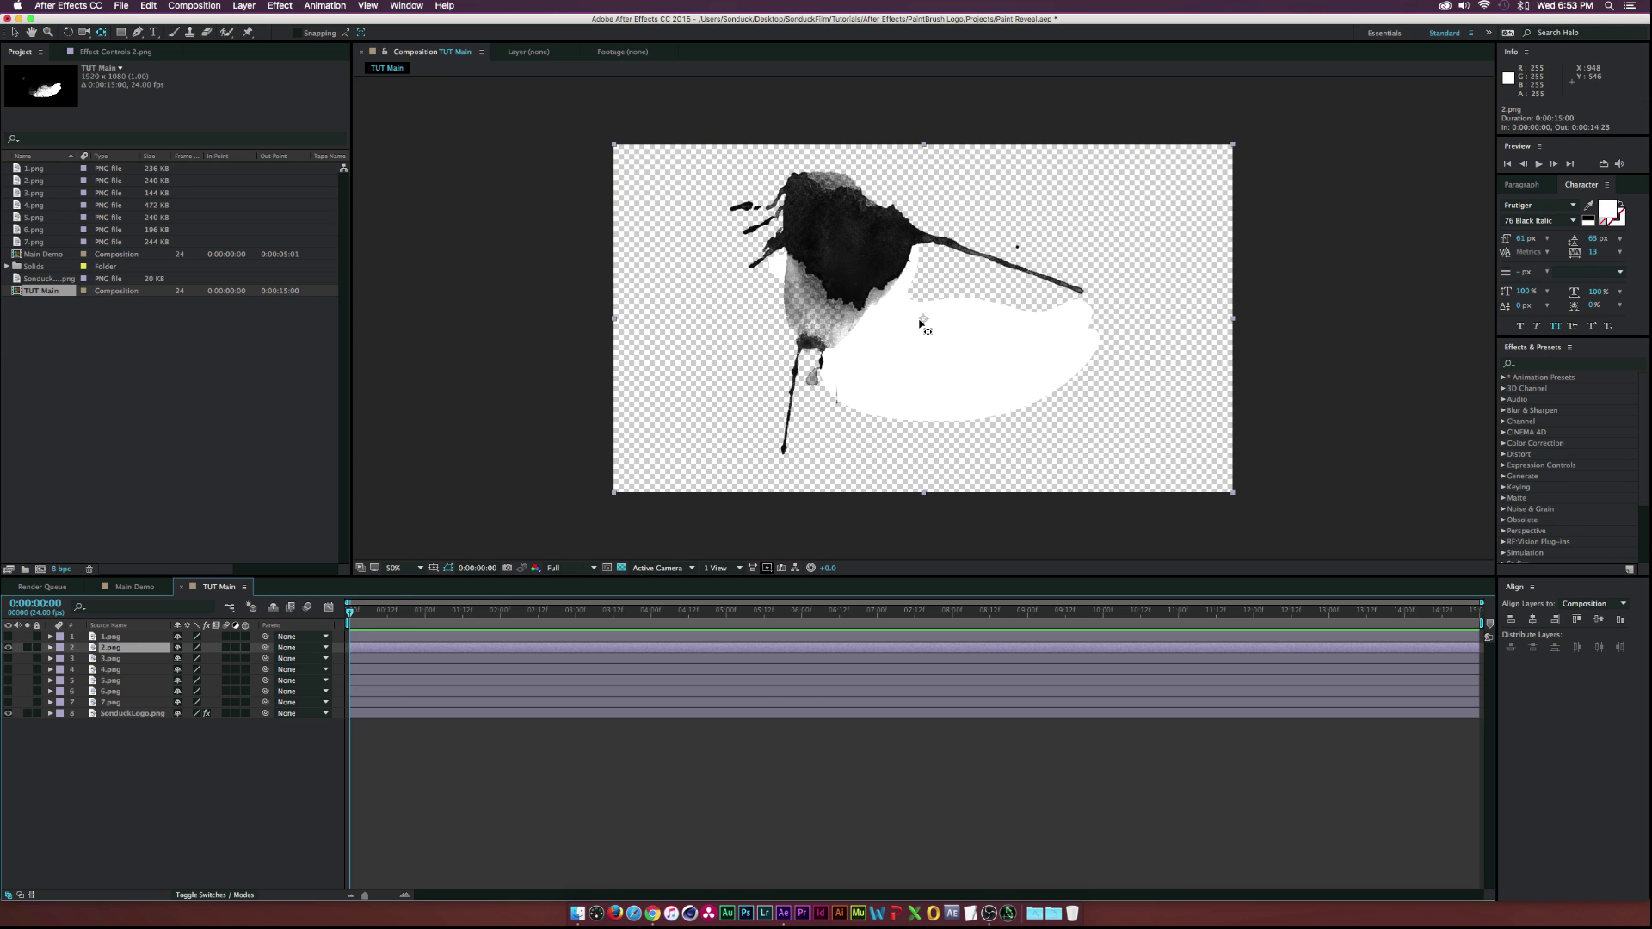
pyautogui.moveTo(920, 325); pyautogui.dragTo(827, 230)
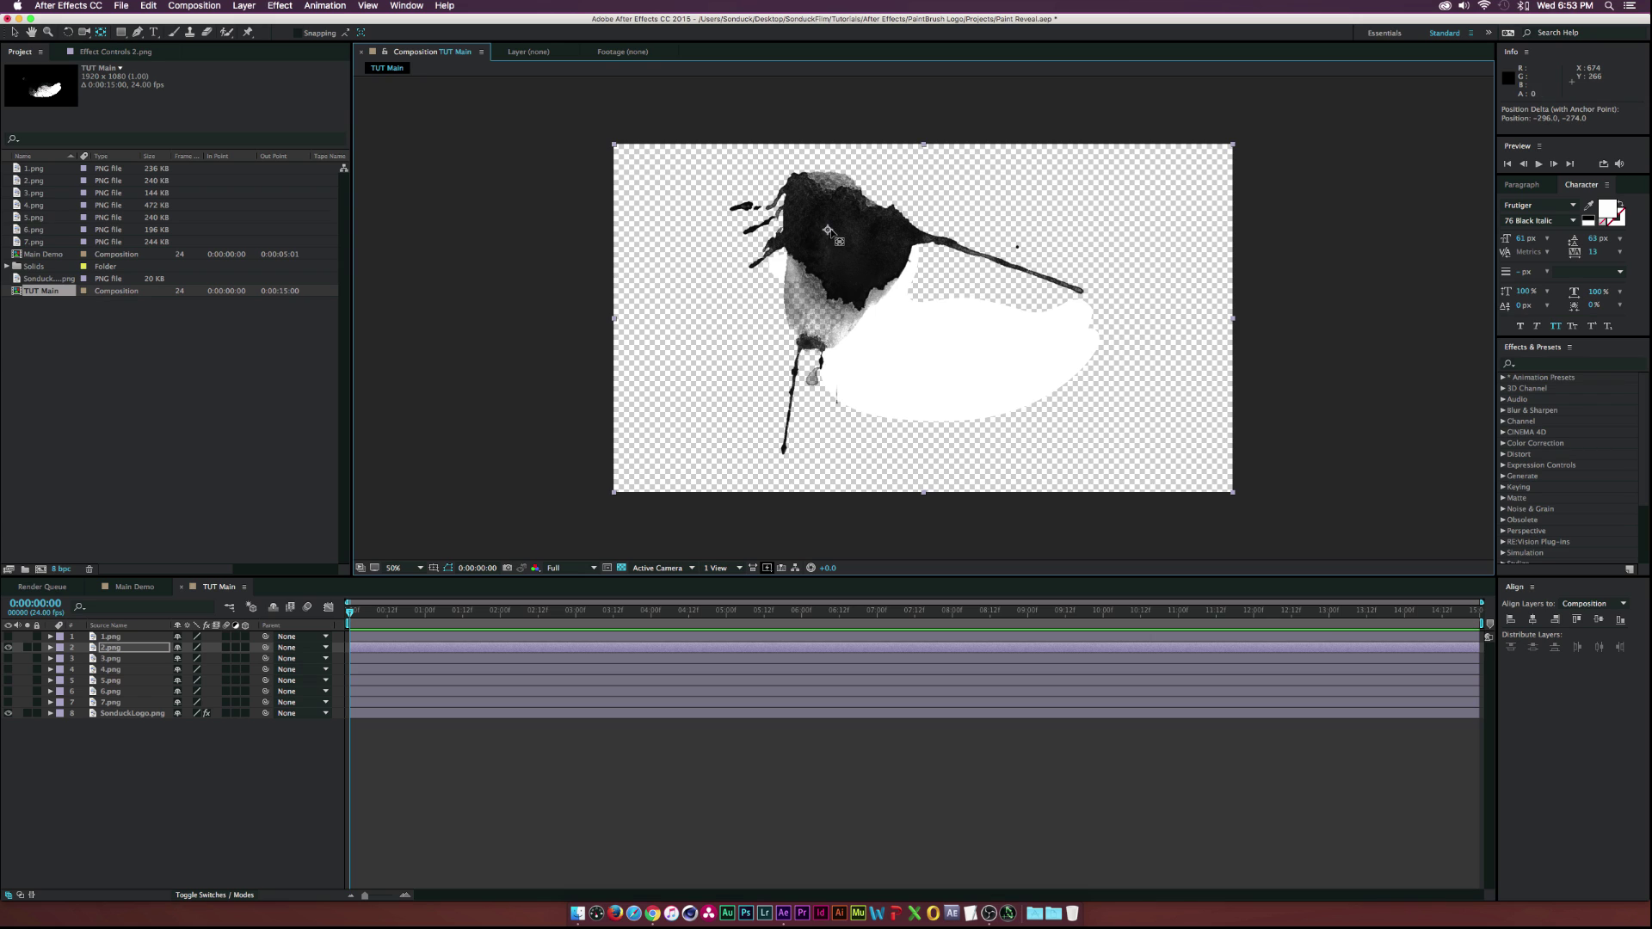
# - Show 3.png instead of 2.png and move its anchor point into the middle of its dark paint area
pyautogui.click(9, 647)
pyautogui.click(9, 659)
pyautogui.click(111, 658)
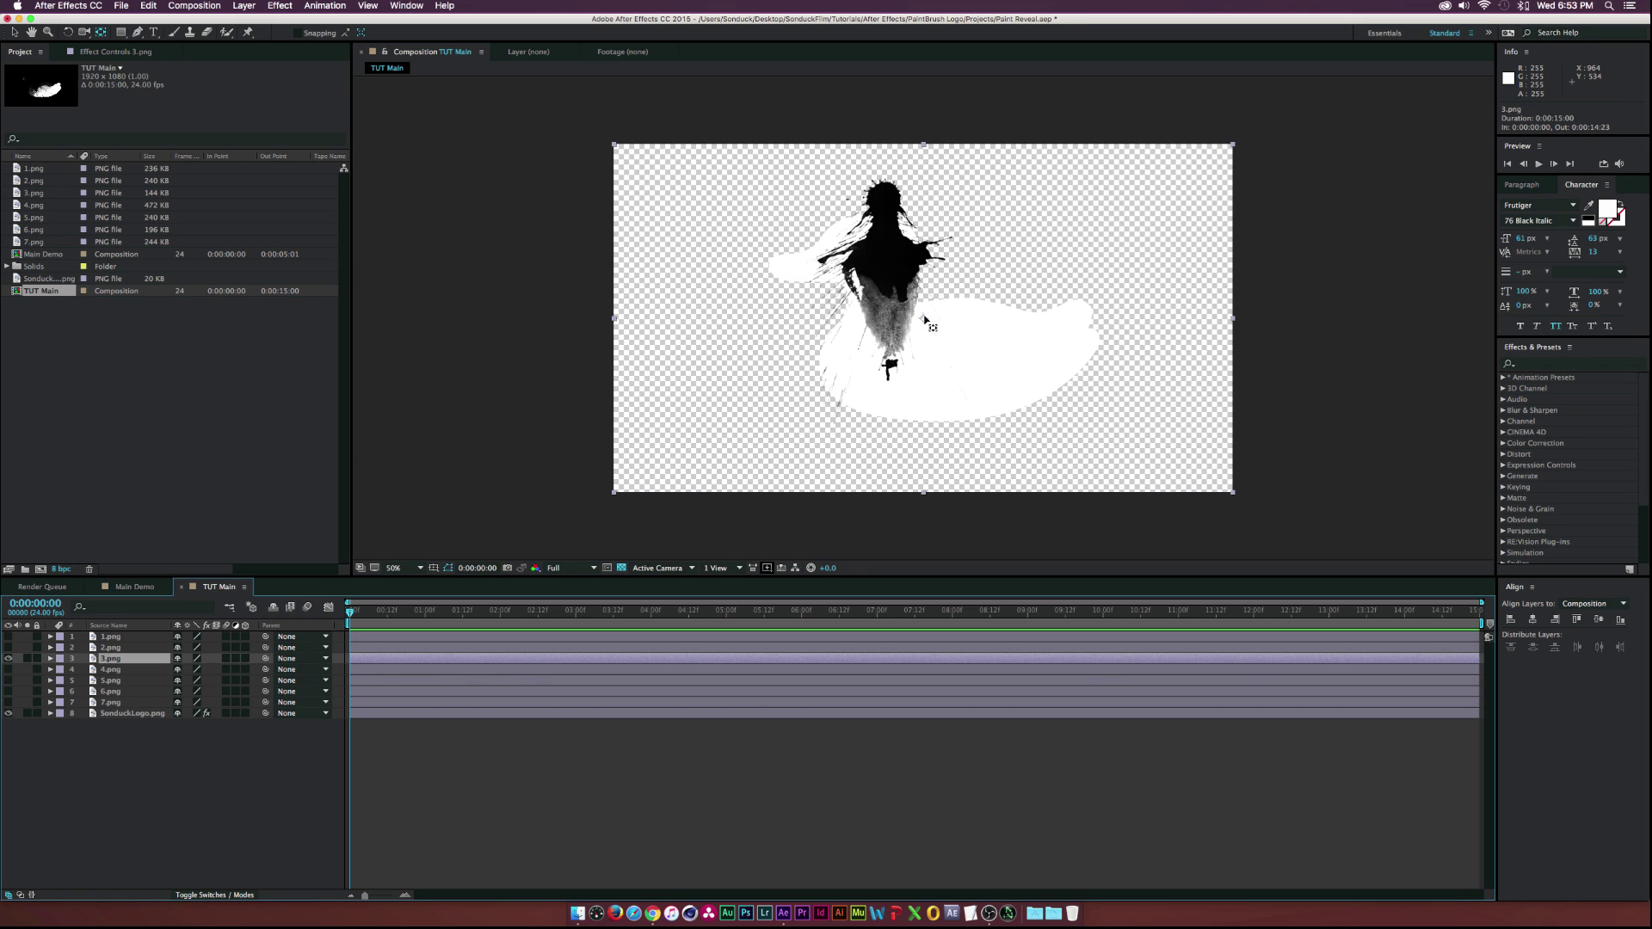
pyautogui.moveTo(928, 323); pyautogui.dragTo(885, 247)
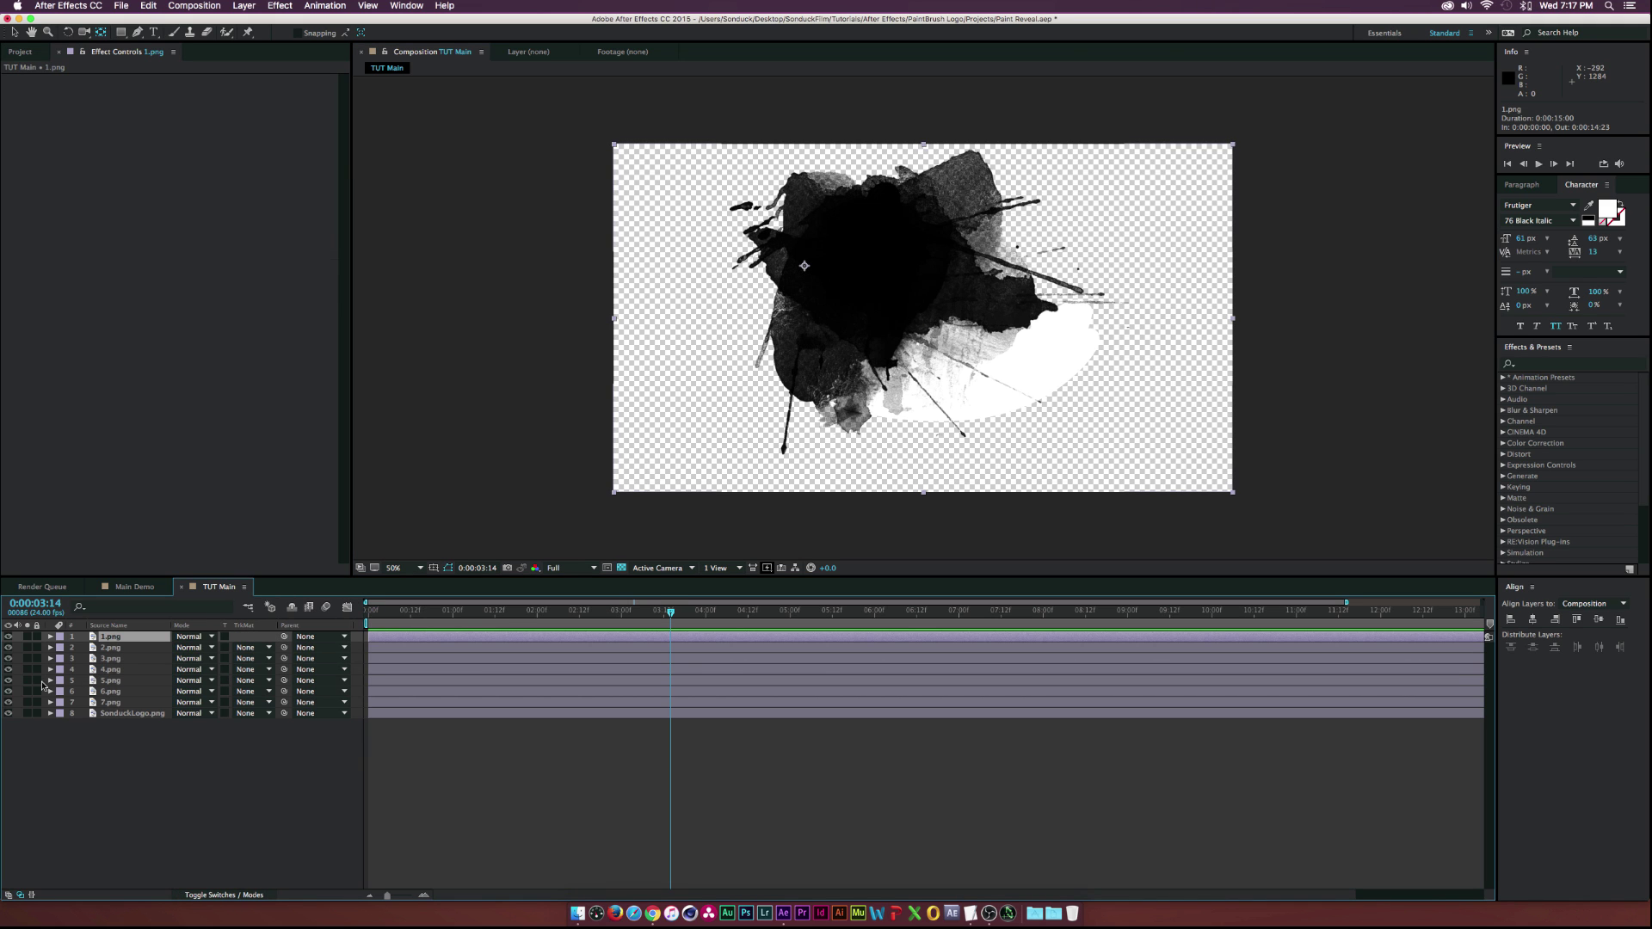
# - Show only 7.png with the logo, rotate the stroke to about -115° and move it to position 604, 540
pyautogui.click(8, 638)
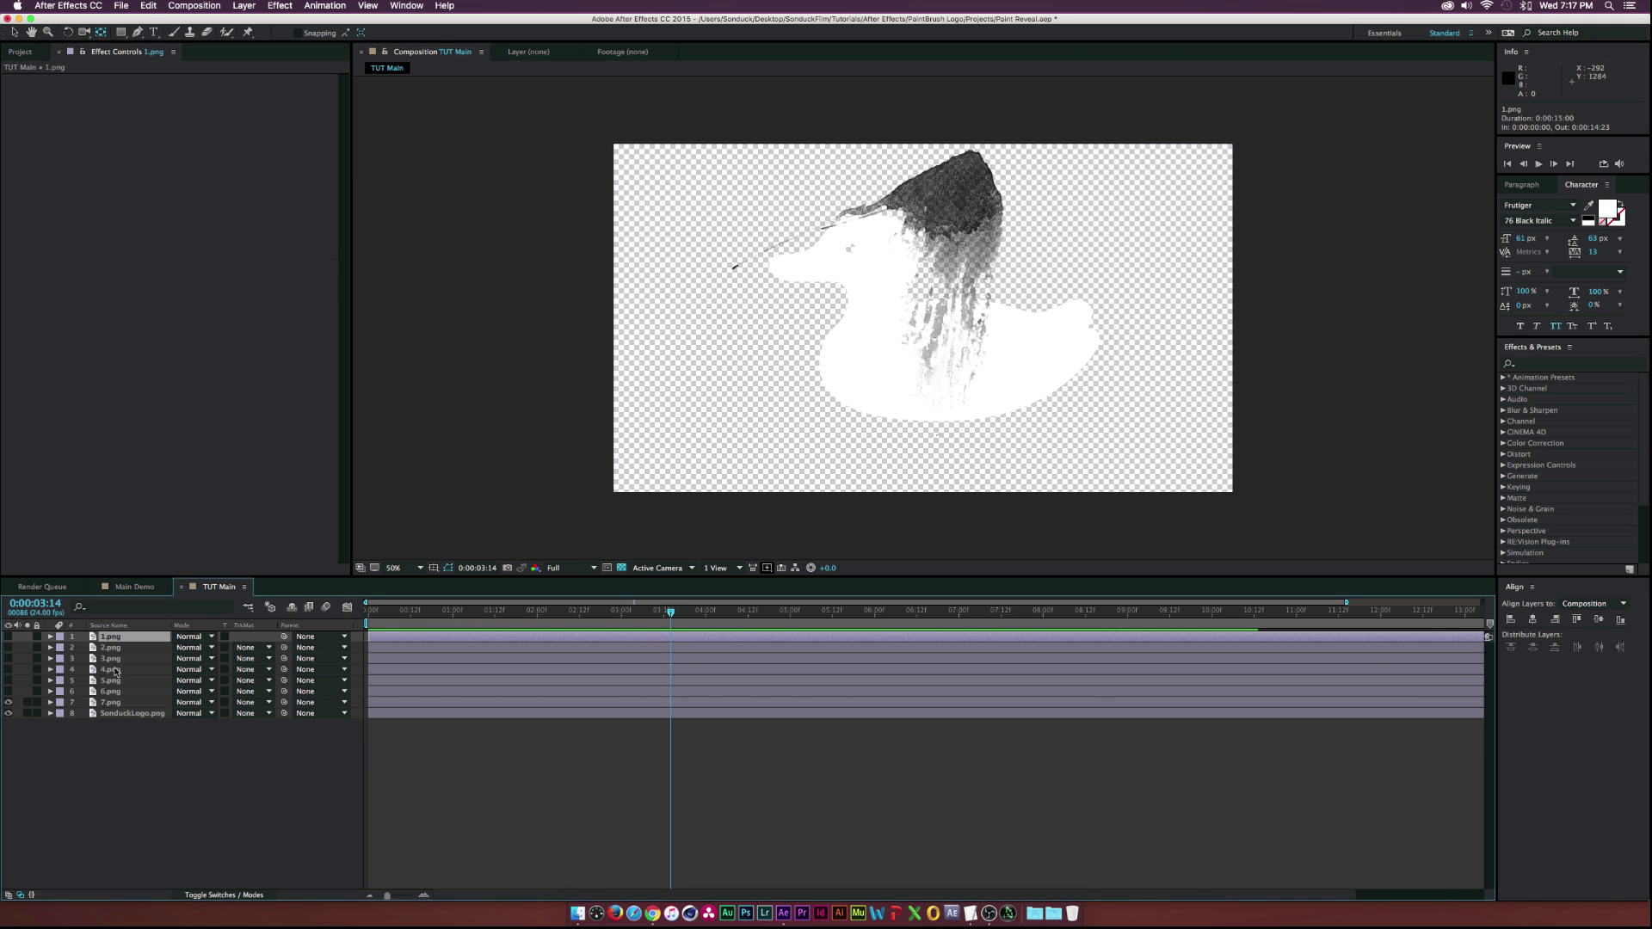
pyautogui.click(112, 702)
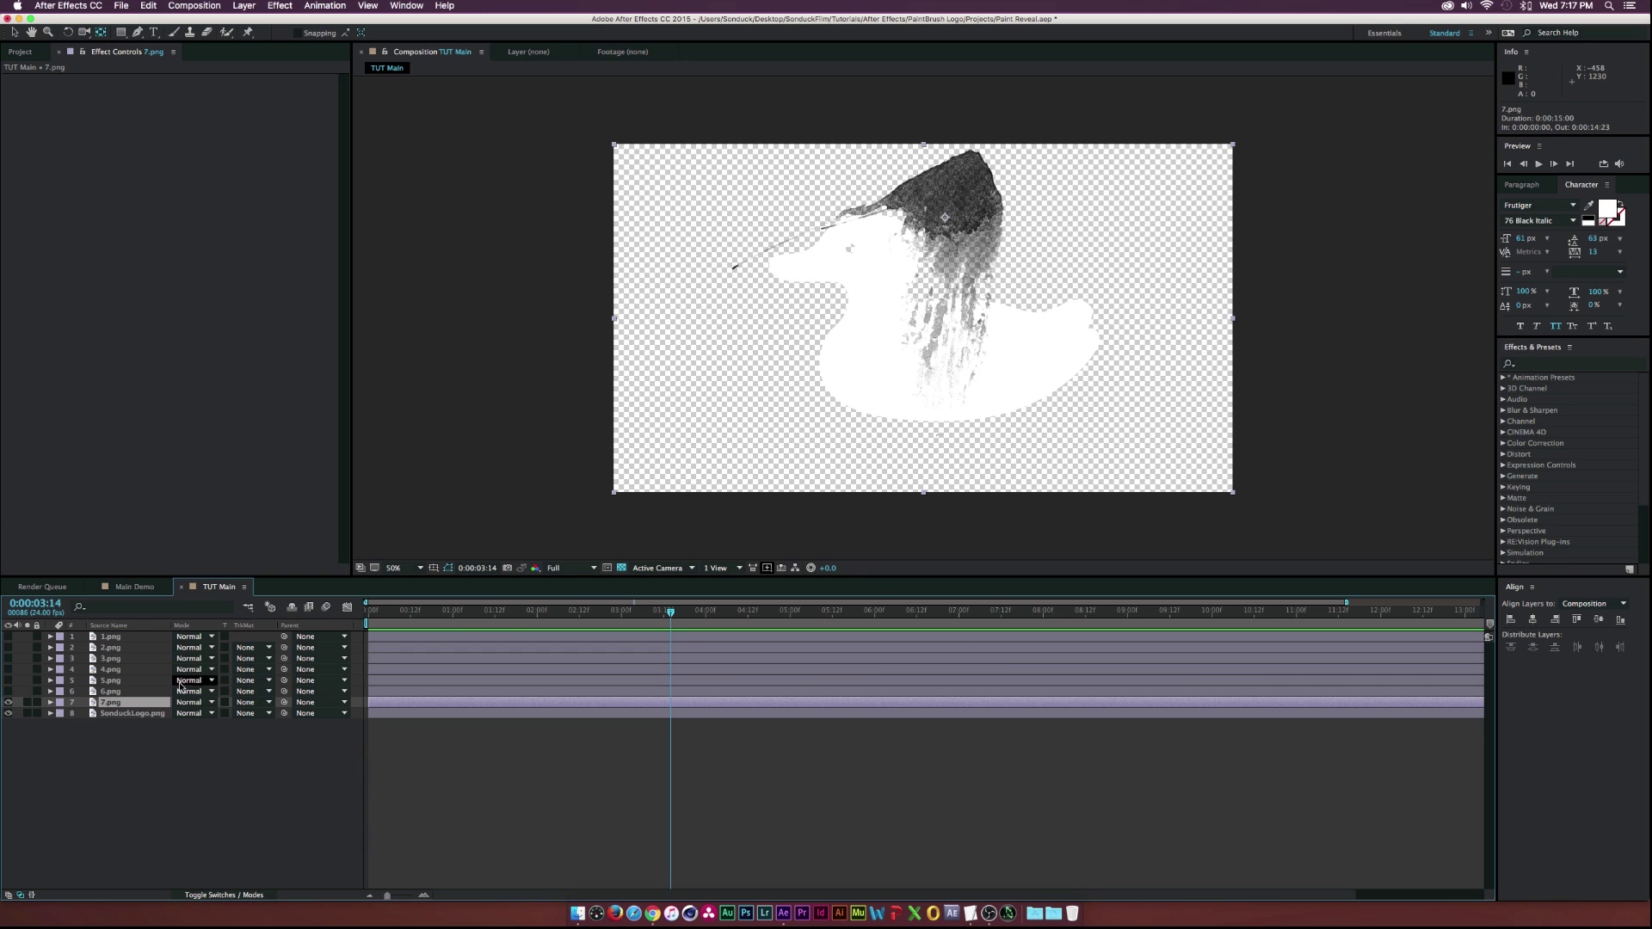
pyautogui.press('r')
pyautogui.moveTo(195, 714); pyautogui.dragTo(95, 715)
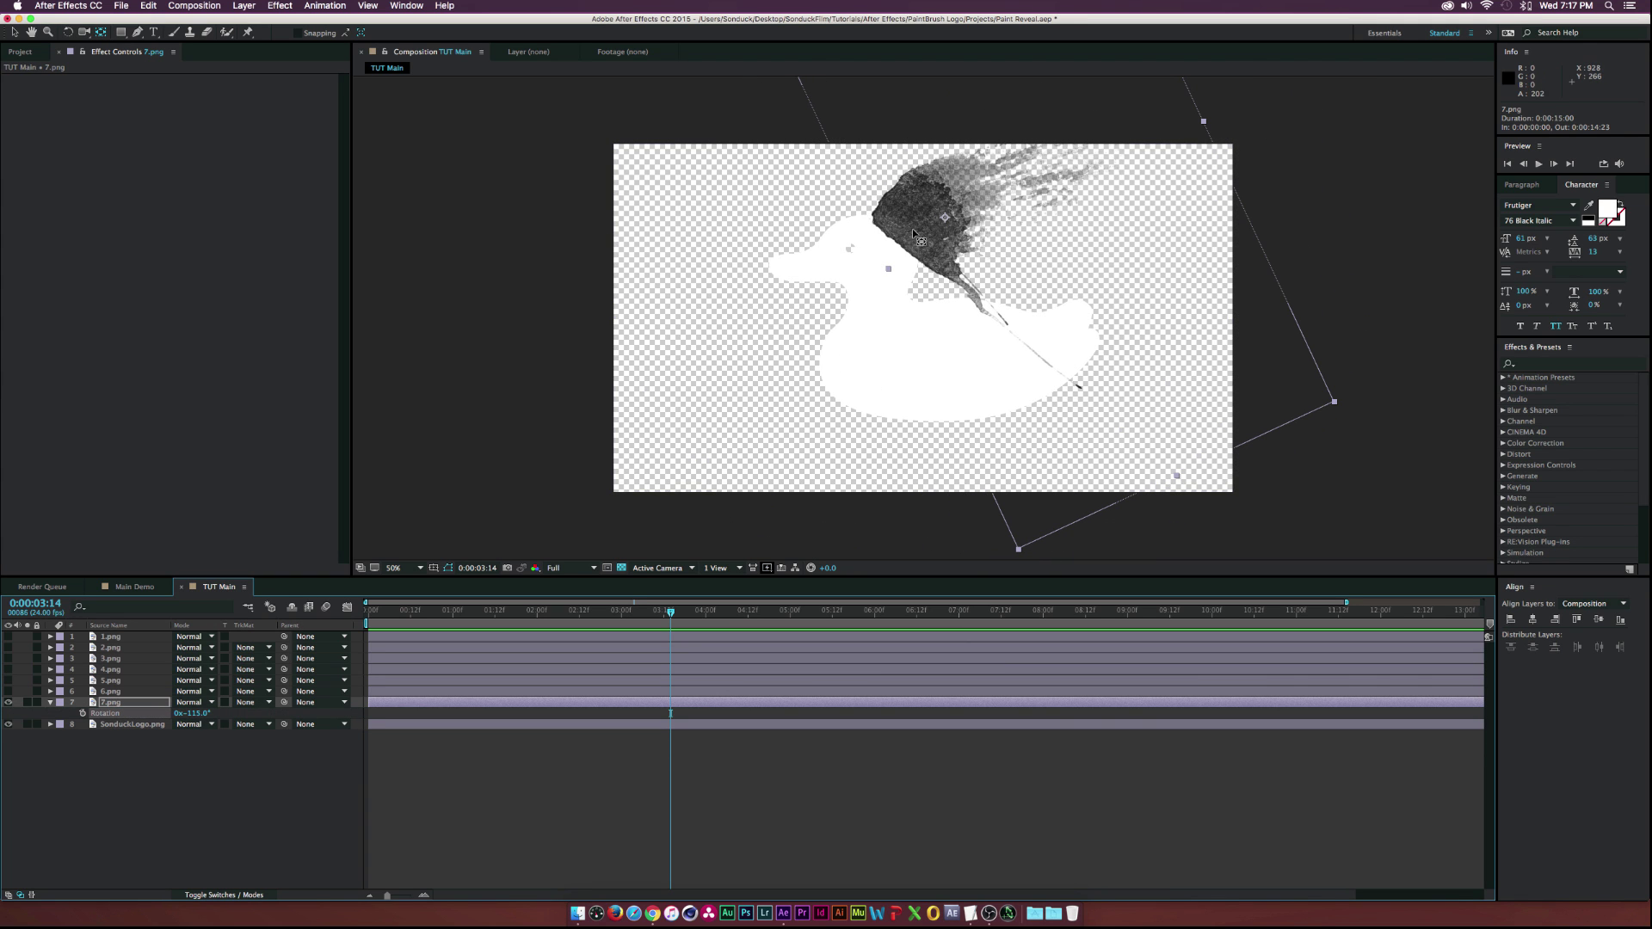
pyautogui.press('v')
pyautogui.moveTo(852, 318); pyautogui.dragTo(734, 372)
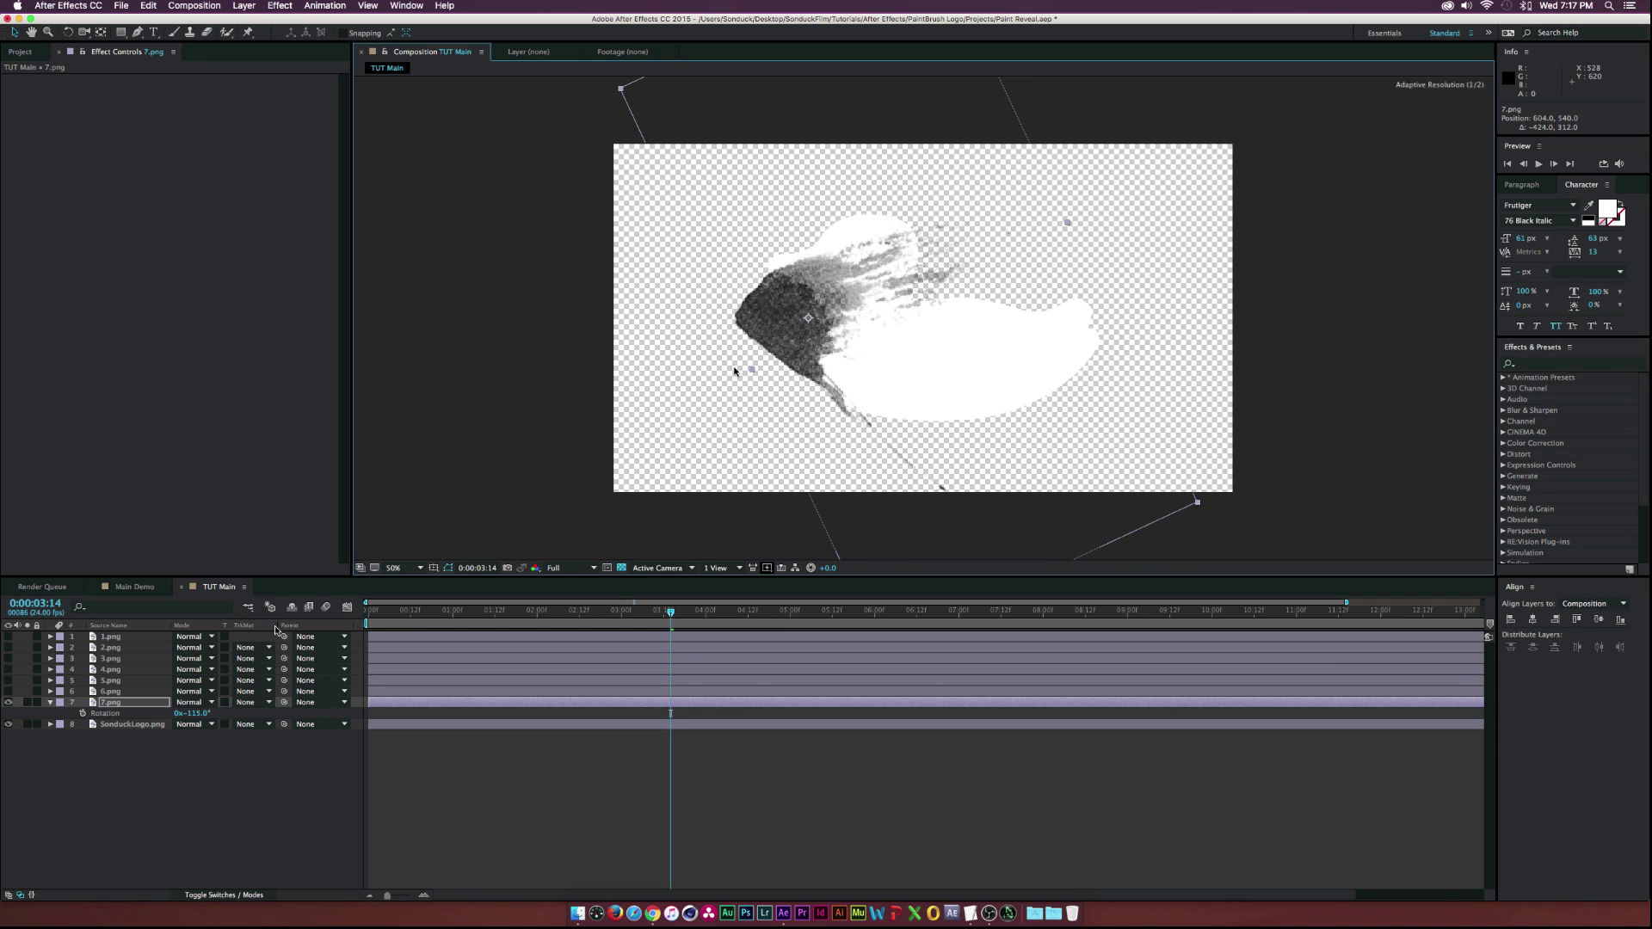
# - Set Position and Scale keyframes on 7.png at 0:00:00:12
pyautogui.click(118, 705)
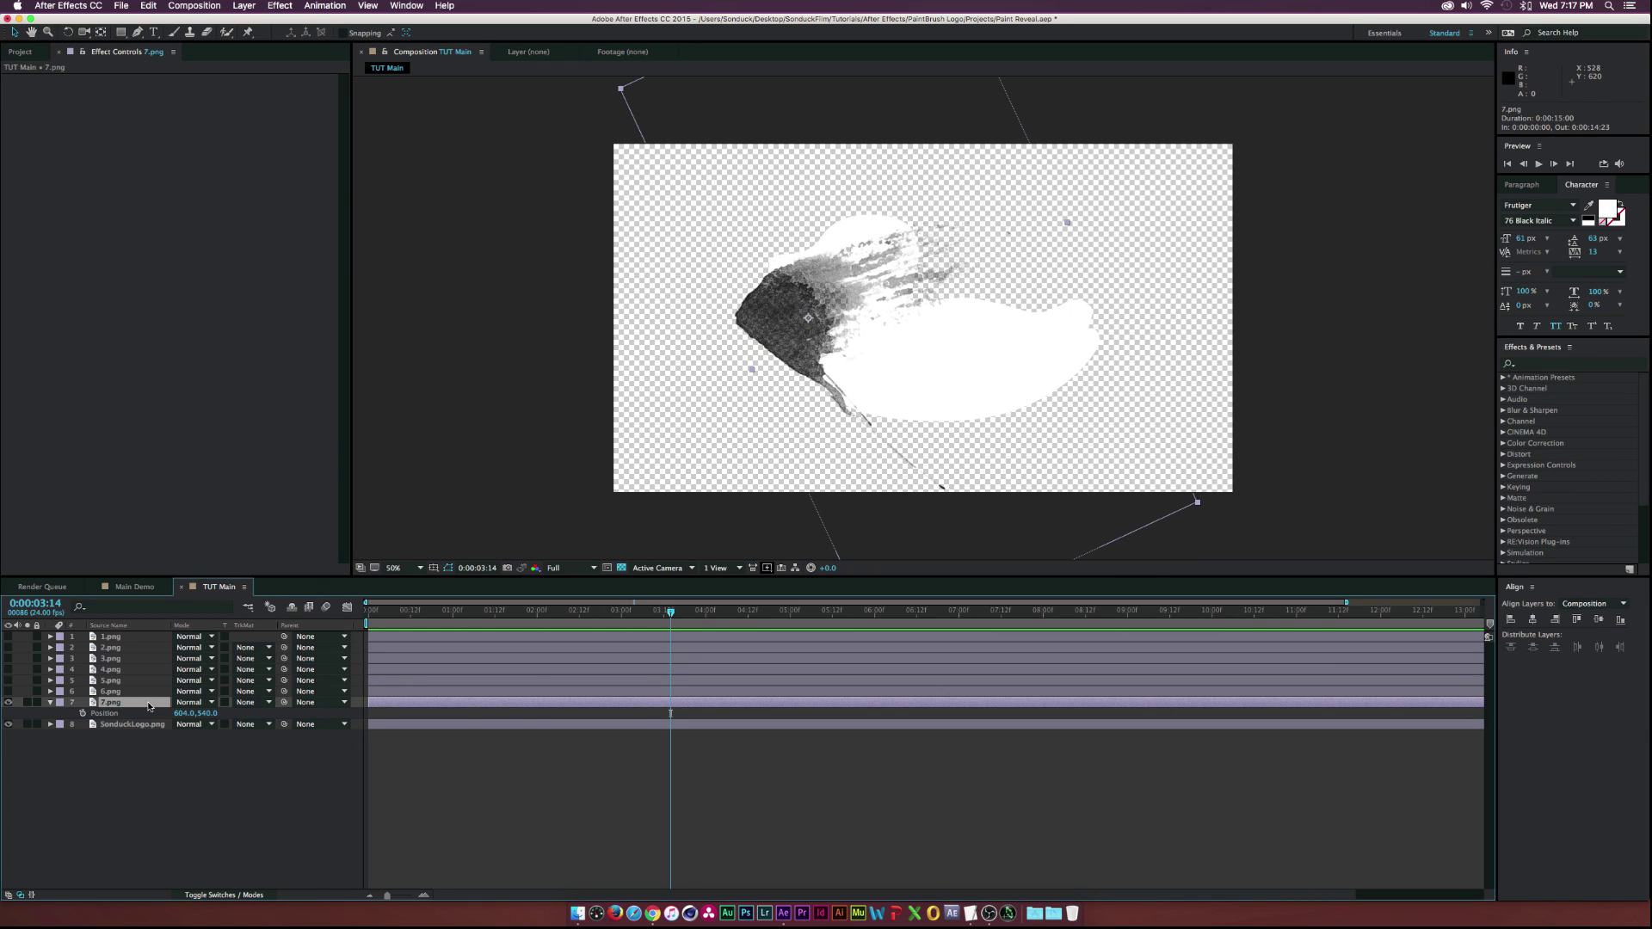
pyautogui.hotkey('shift', 's')
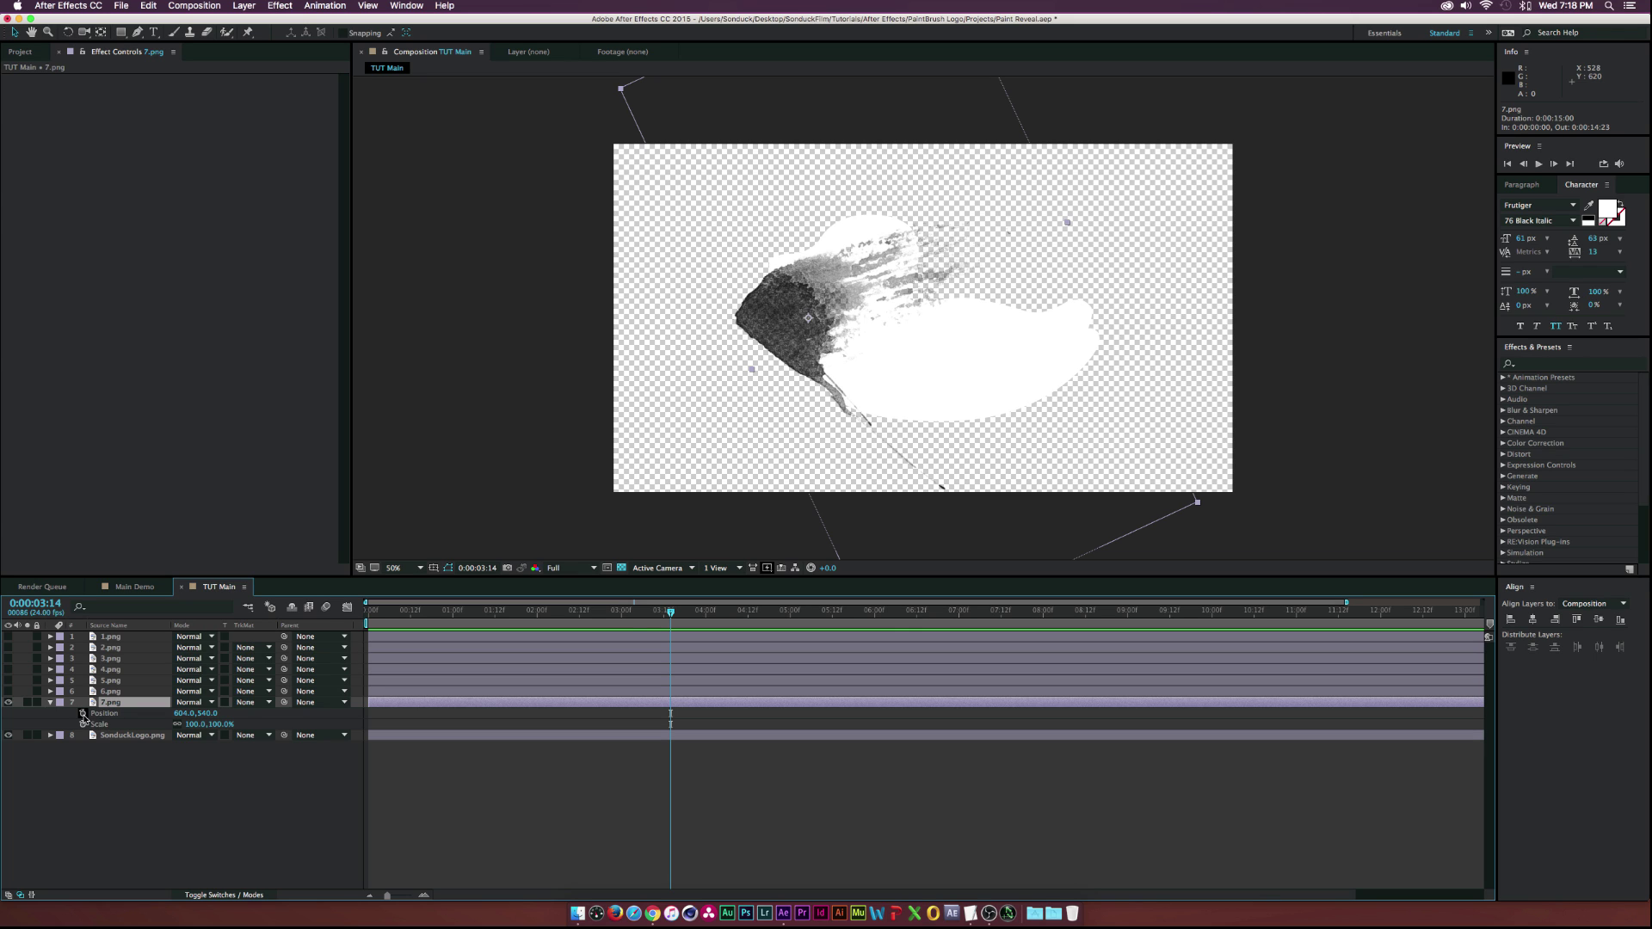
pyautogui.moveTo(401, 618); pyautogui.dragTo(409, 618)
pyautogui.click(83, 713)
pyautogui.click(83, 724)
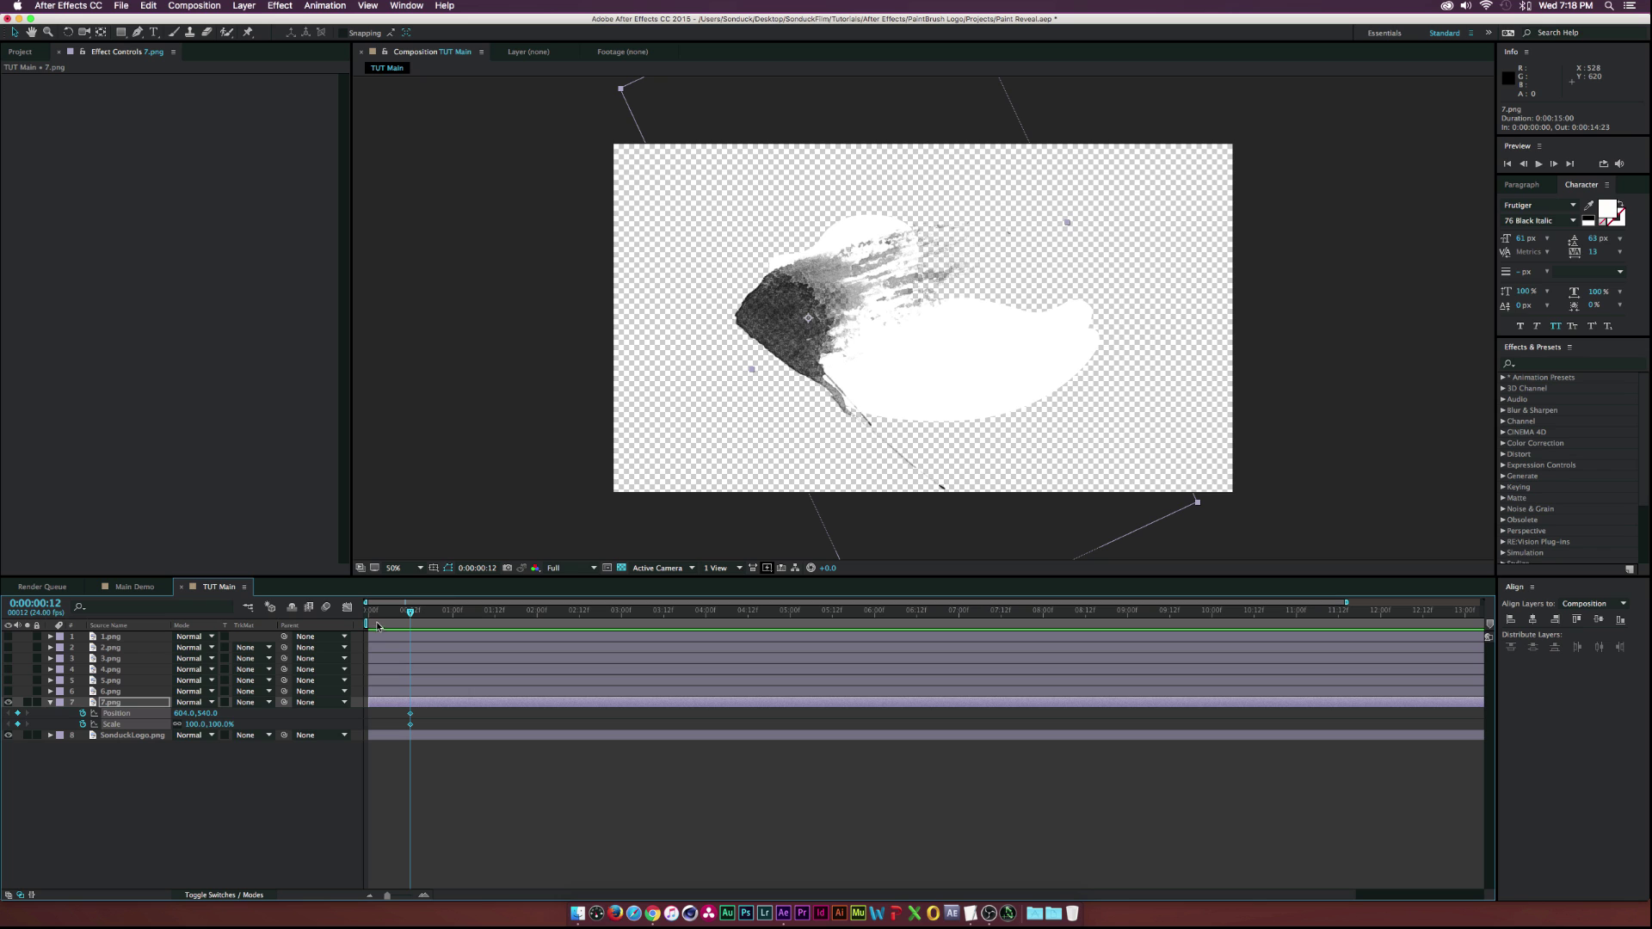
# - At 0:00:00:00, set 7.png to an off-frame X position of about -458 and a scale of 0%
pyautogui.moveTo(392, 614); pyautogui.dragTo(367, 615)
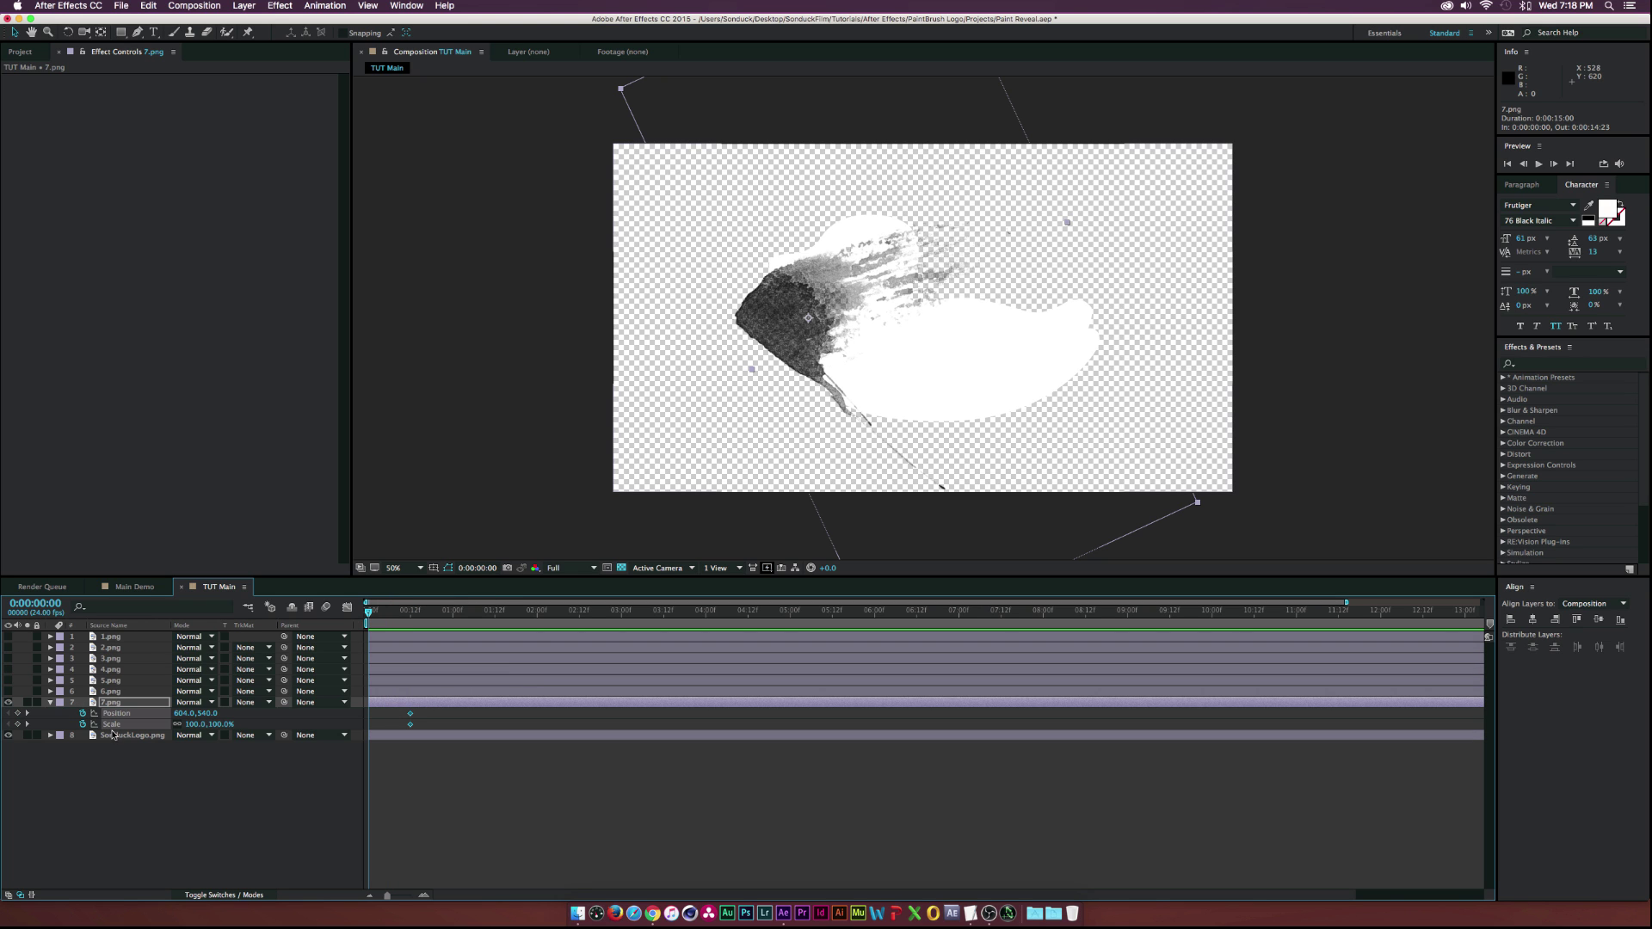
pyautogui.moveTo(186, 713); pyautogui.dragTo(135, 725)
pyautogui.click(195, 724)
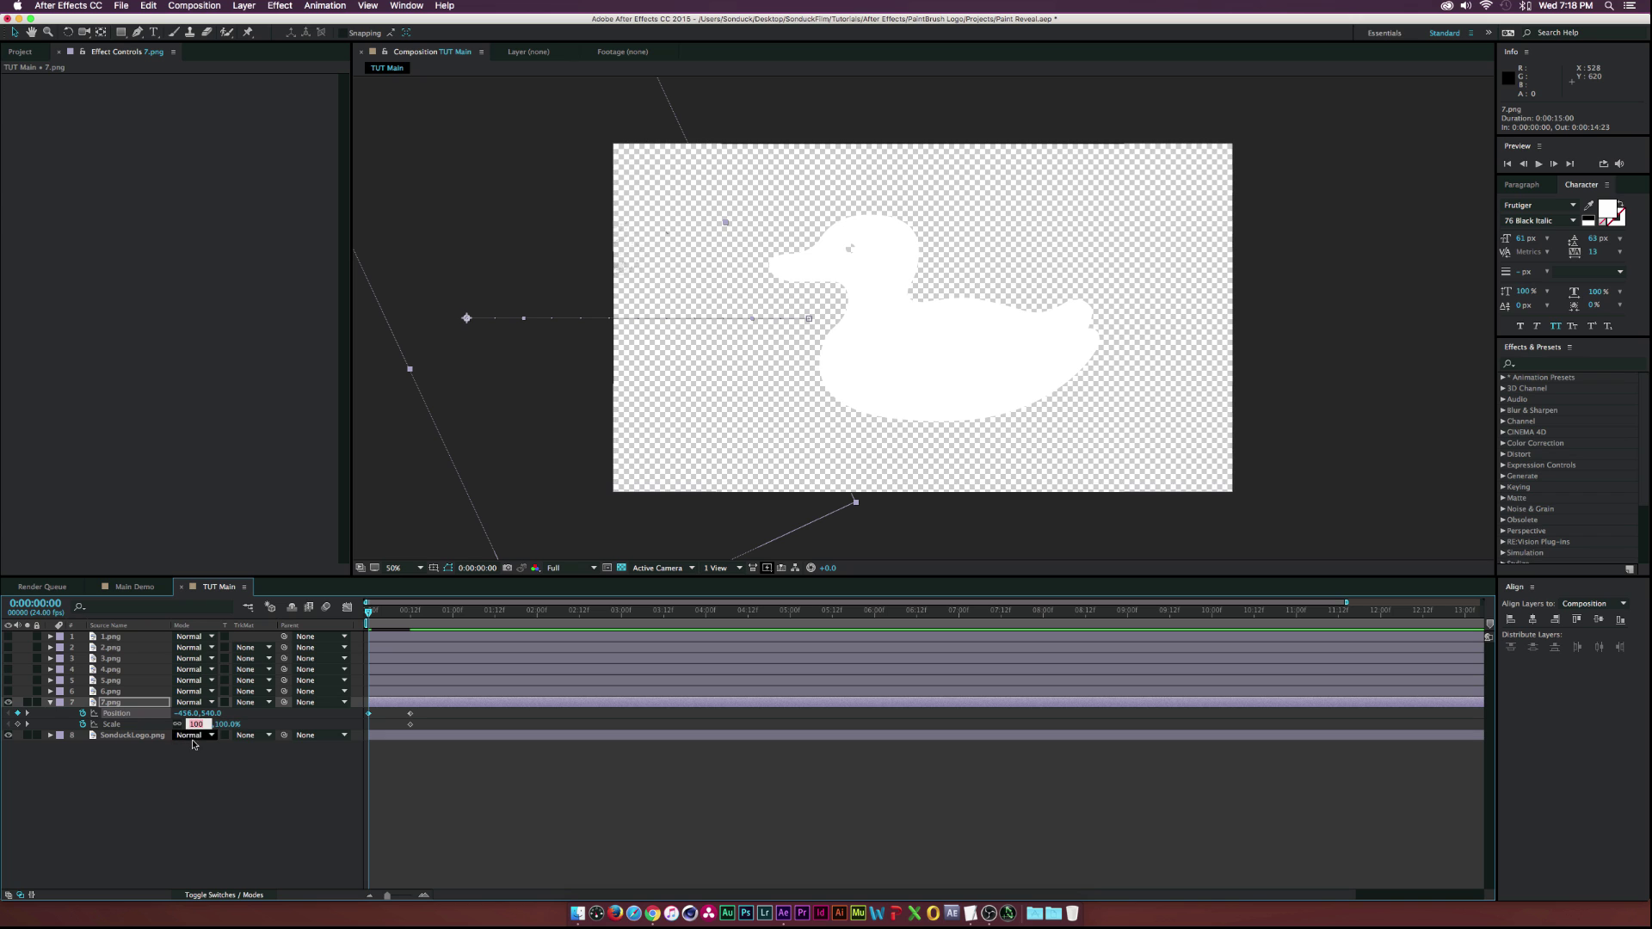
pyautogui.write('0')
pyautogui.press('Return')
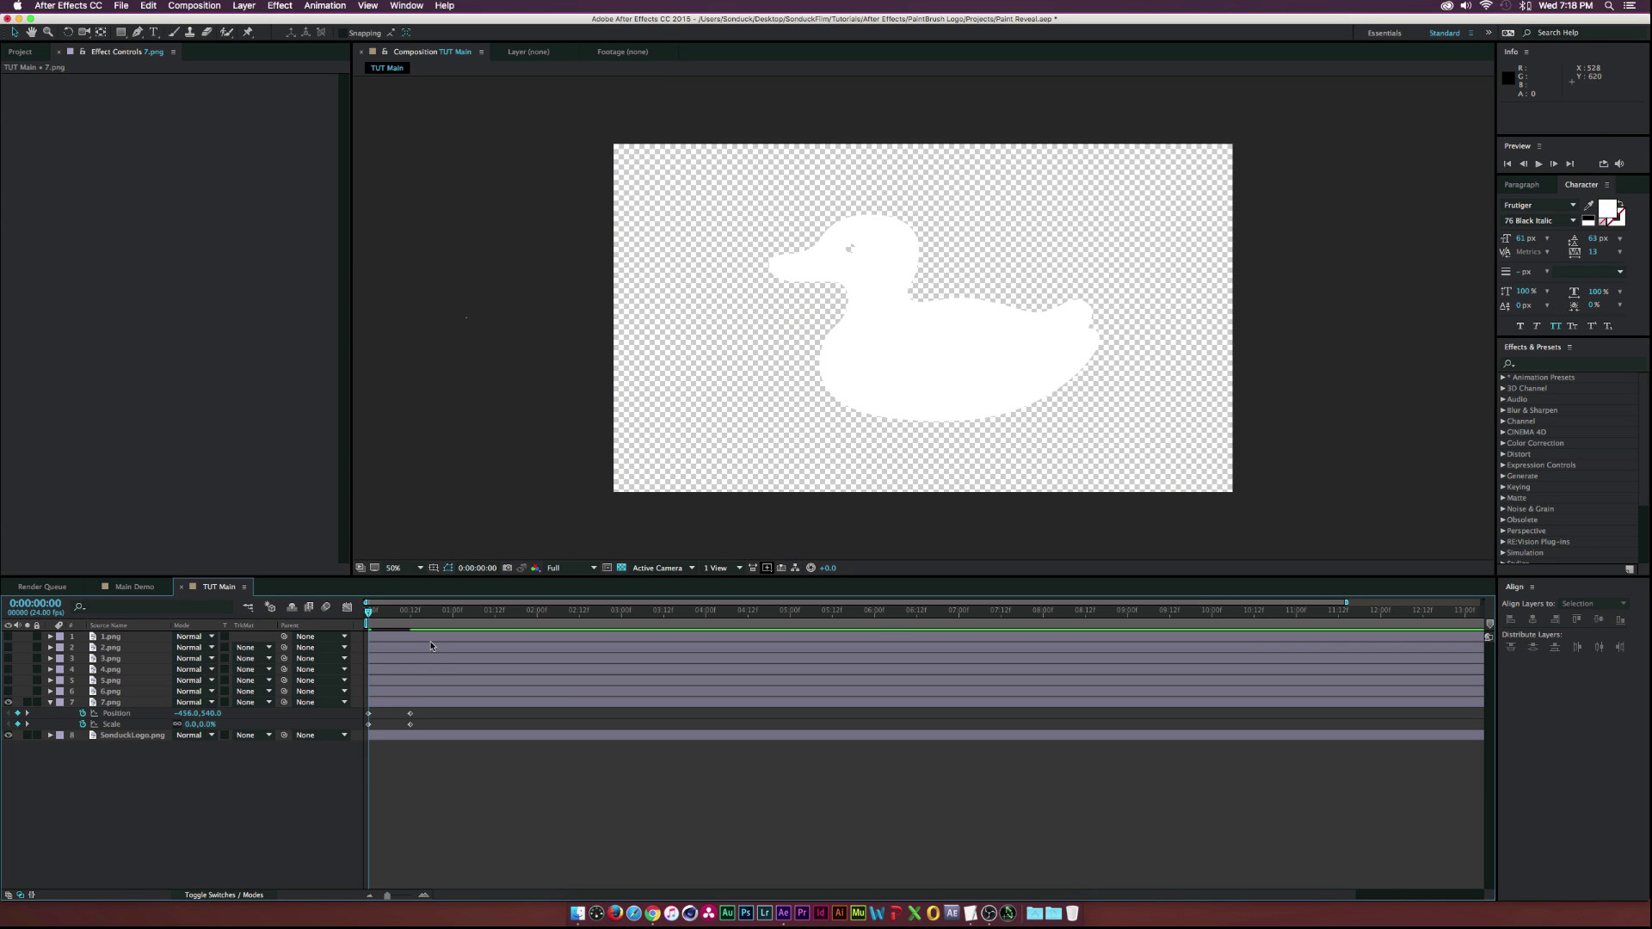
# - Check the stroke's motion and move the ending Position and Scale keyframes of 7.png to 0:00:00:15
pyautogui.moveTo(375, 616); pyautogui.dragTo(400, 612)
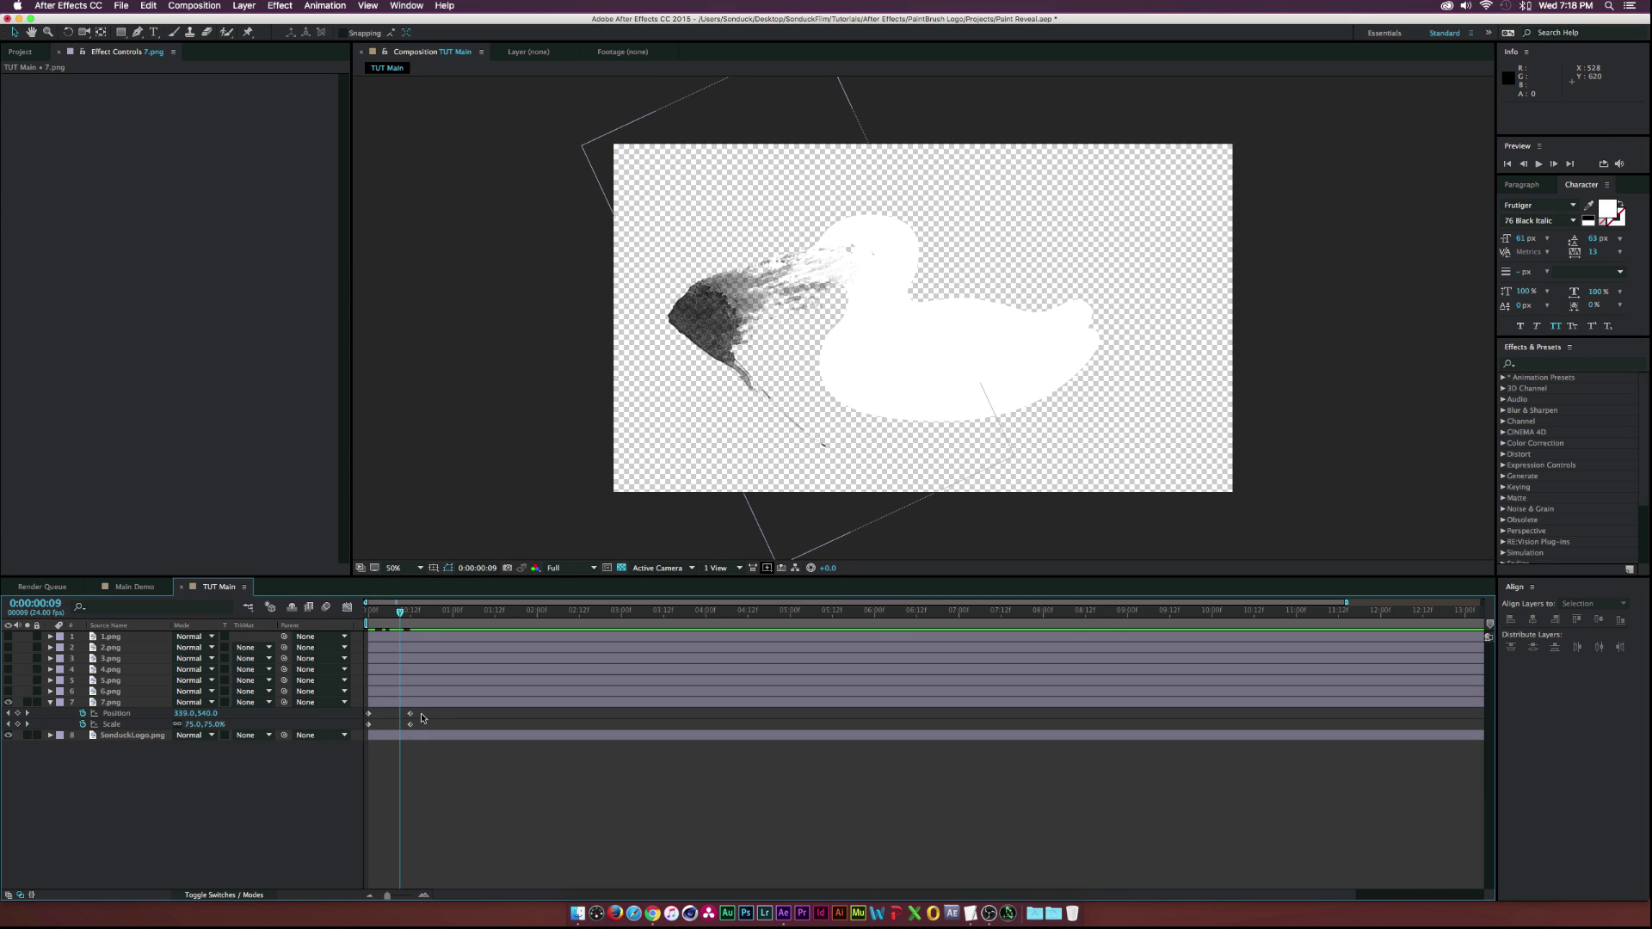
pyautogui.moveTo(423, 711); pyautogui.dragTo(401, 729)
pyautogui.moveTo(410, 723); pyautogui.dragTo(420, 724)
pyautogui.click(421, 612)
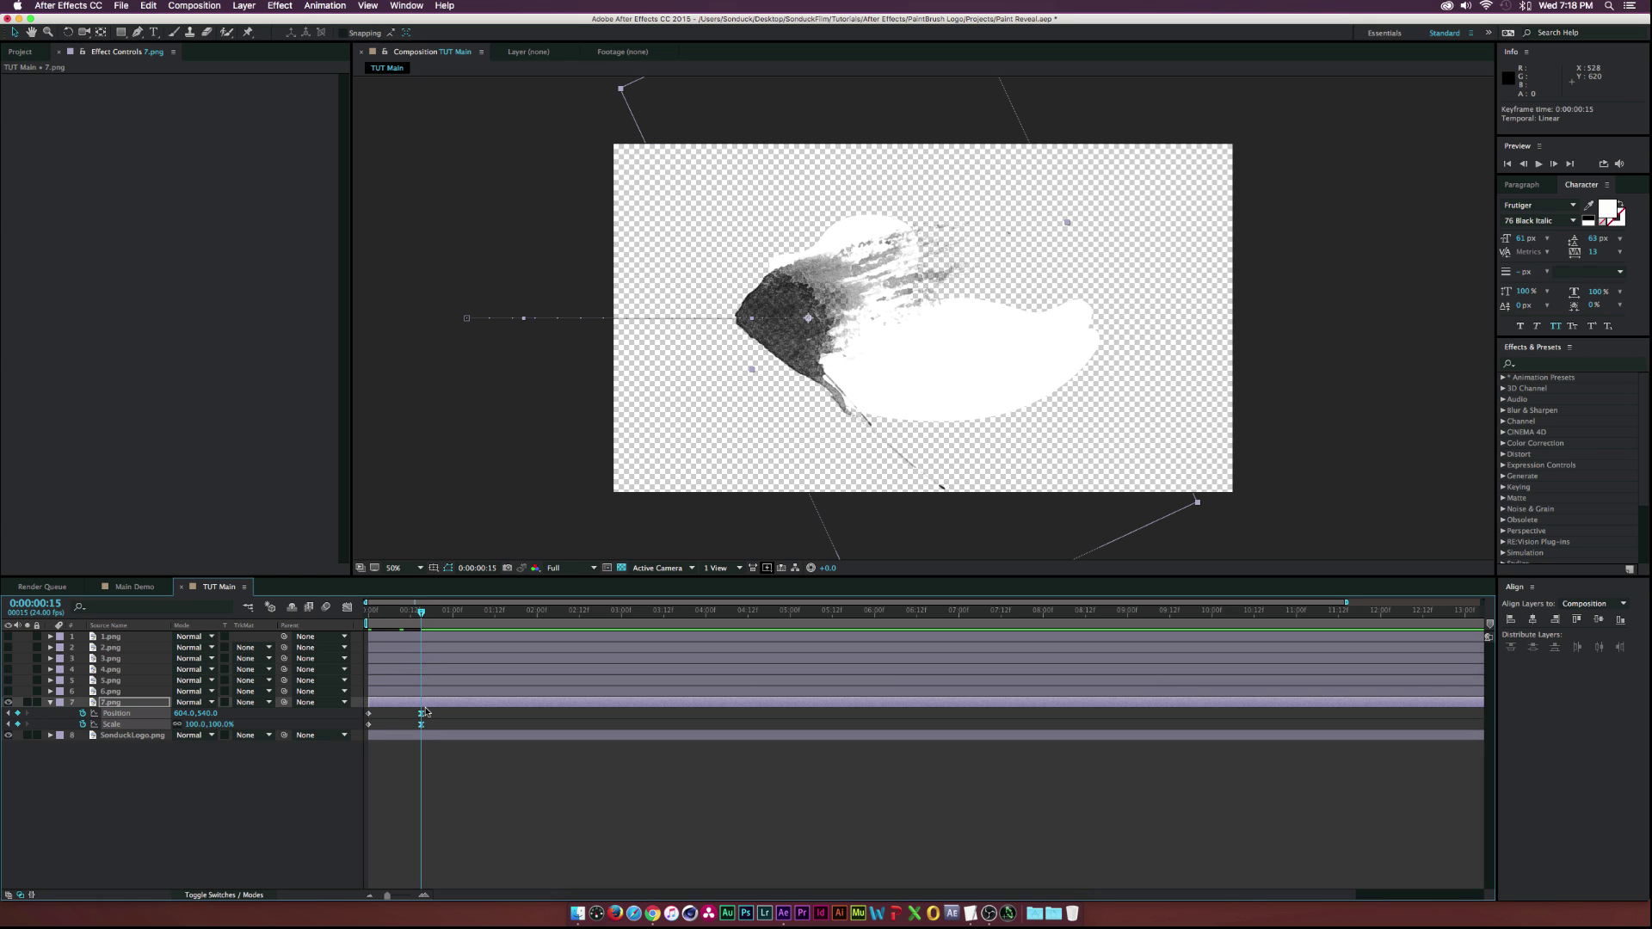
pyautogui.press('u')
# - Apply the Fill effect from the Generate category to the 7.png paint stroke layer
pyautogui.click(9, 690)
pyautogui.click(8, 691)
pyautogui.click(24, 702)
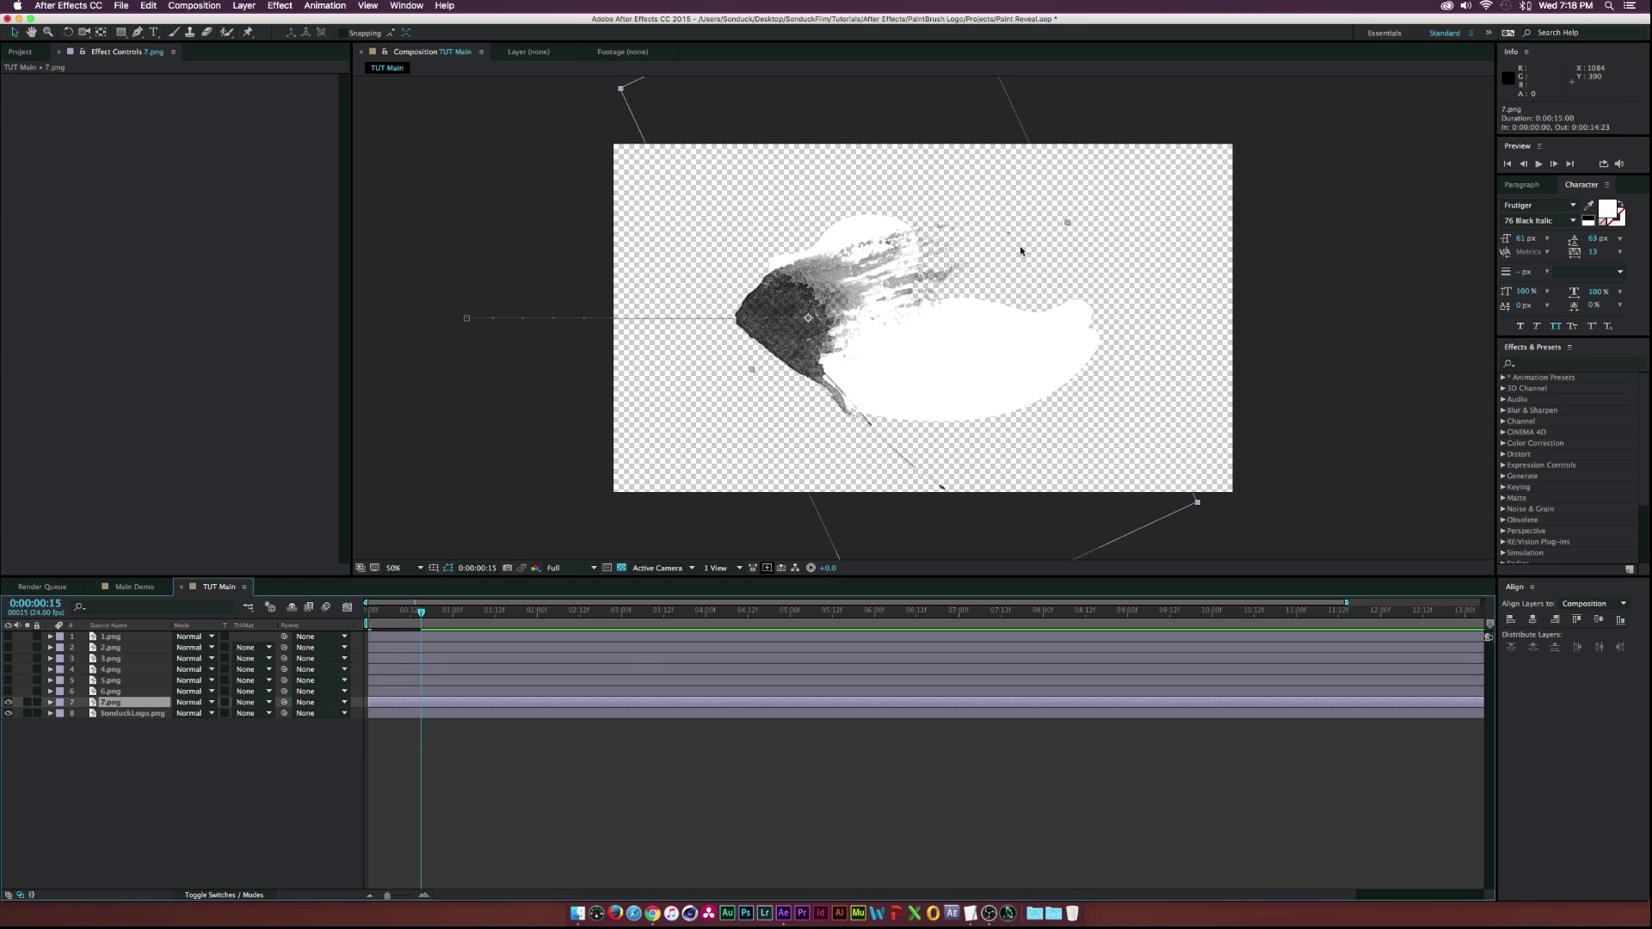
pyautogui.click(284, 5)
pyautogui.moveTo(361, 163)
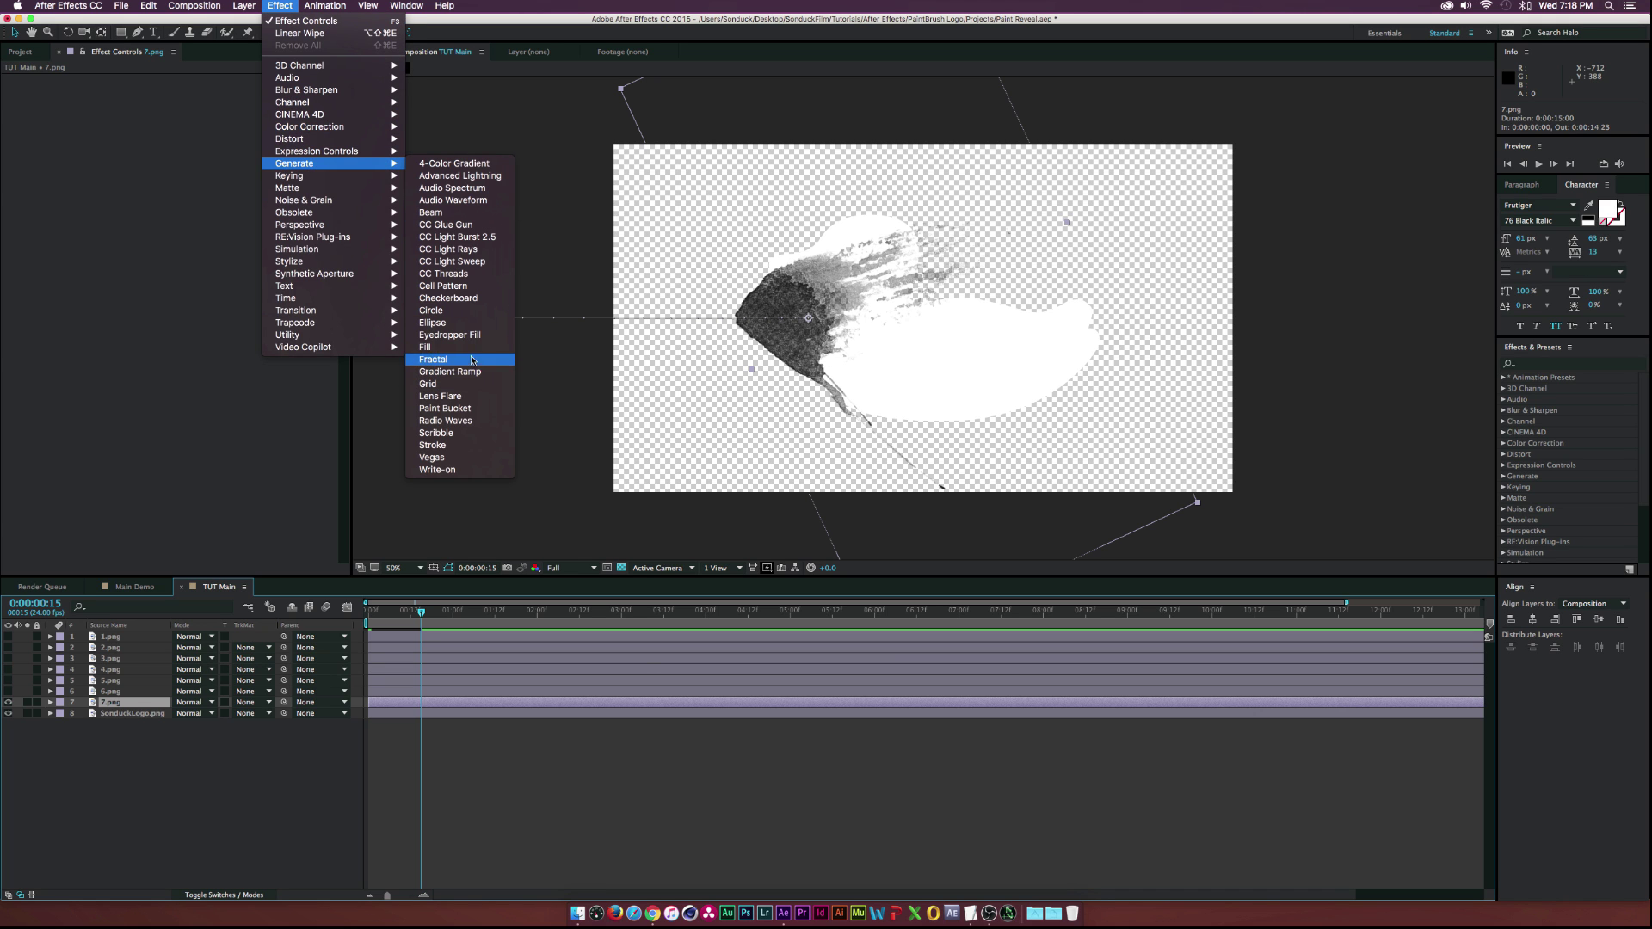
pyautogui.click(465, 347)
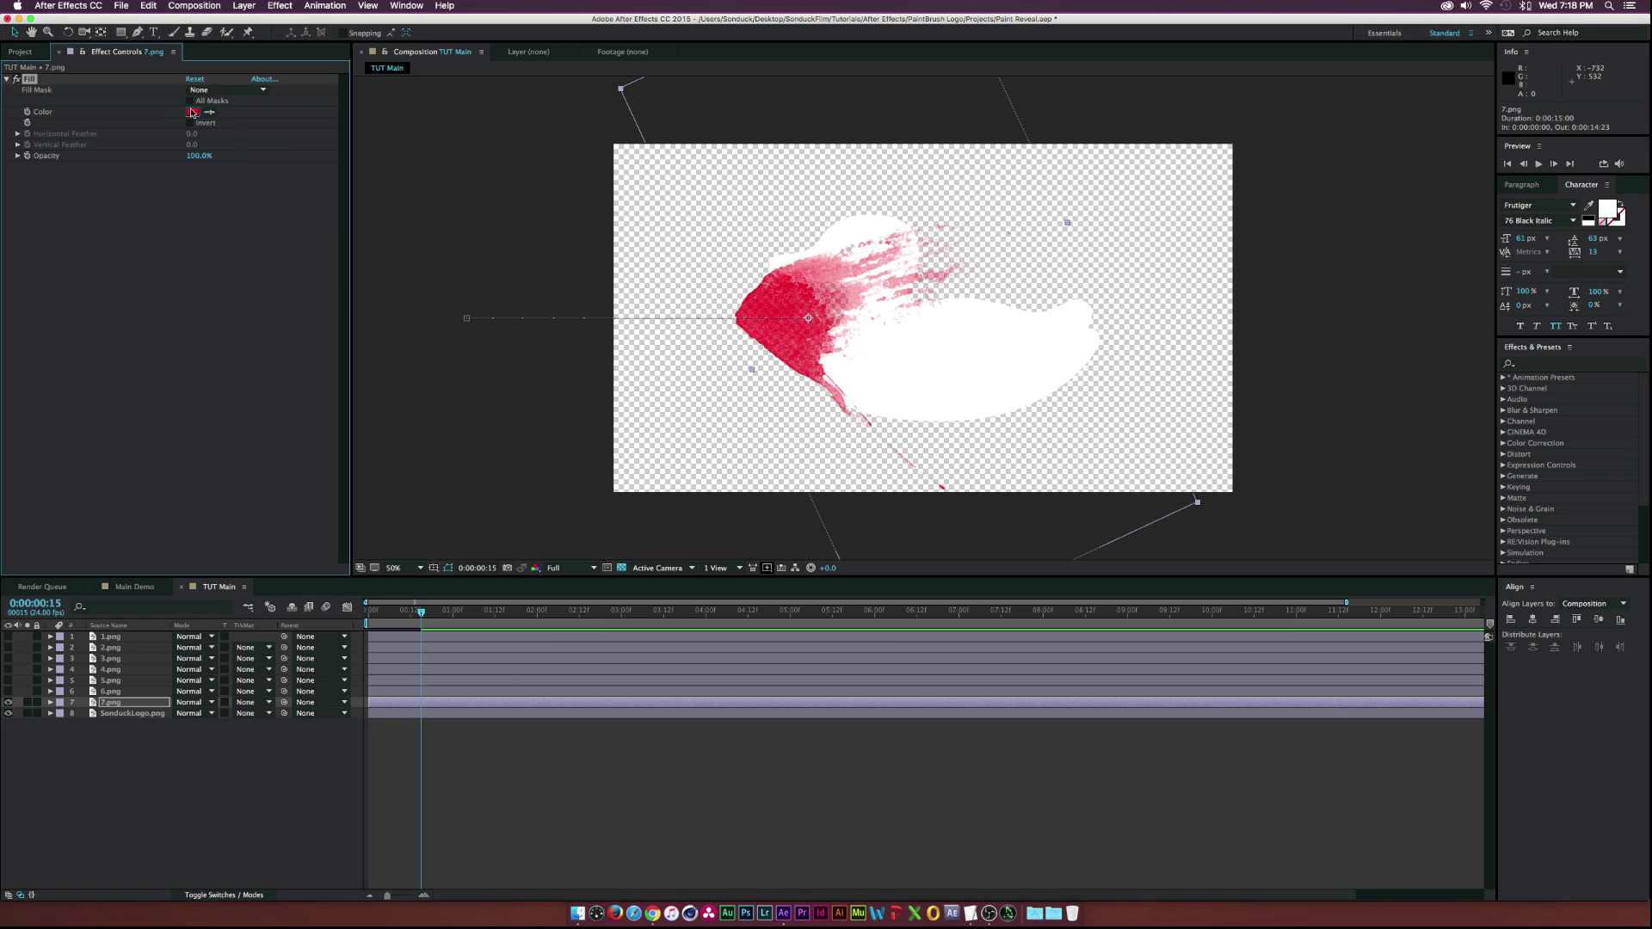
# - Set the Fill color of the 7.png paint stroke to blue 0060FF
pyautogui.click(191, 111)
pyautogui.click(191, 162)
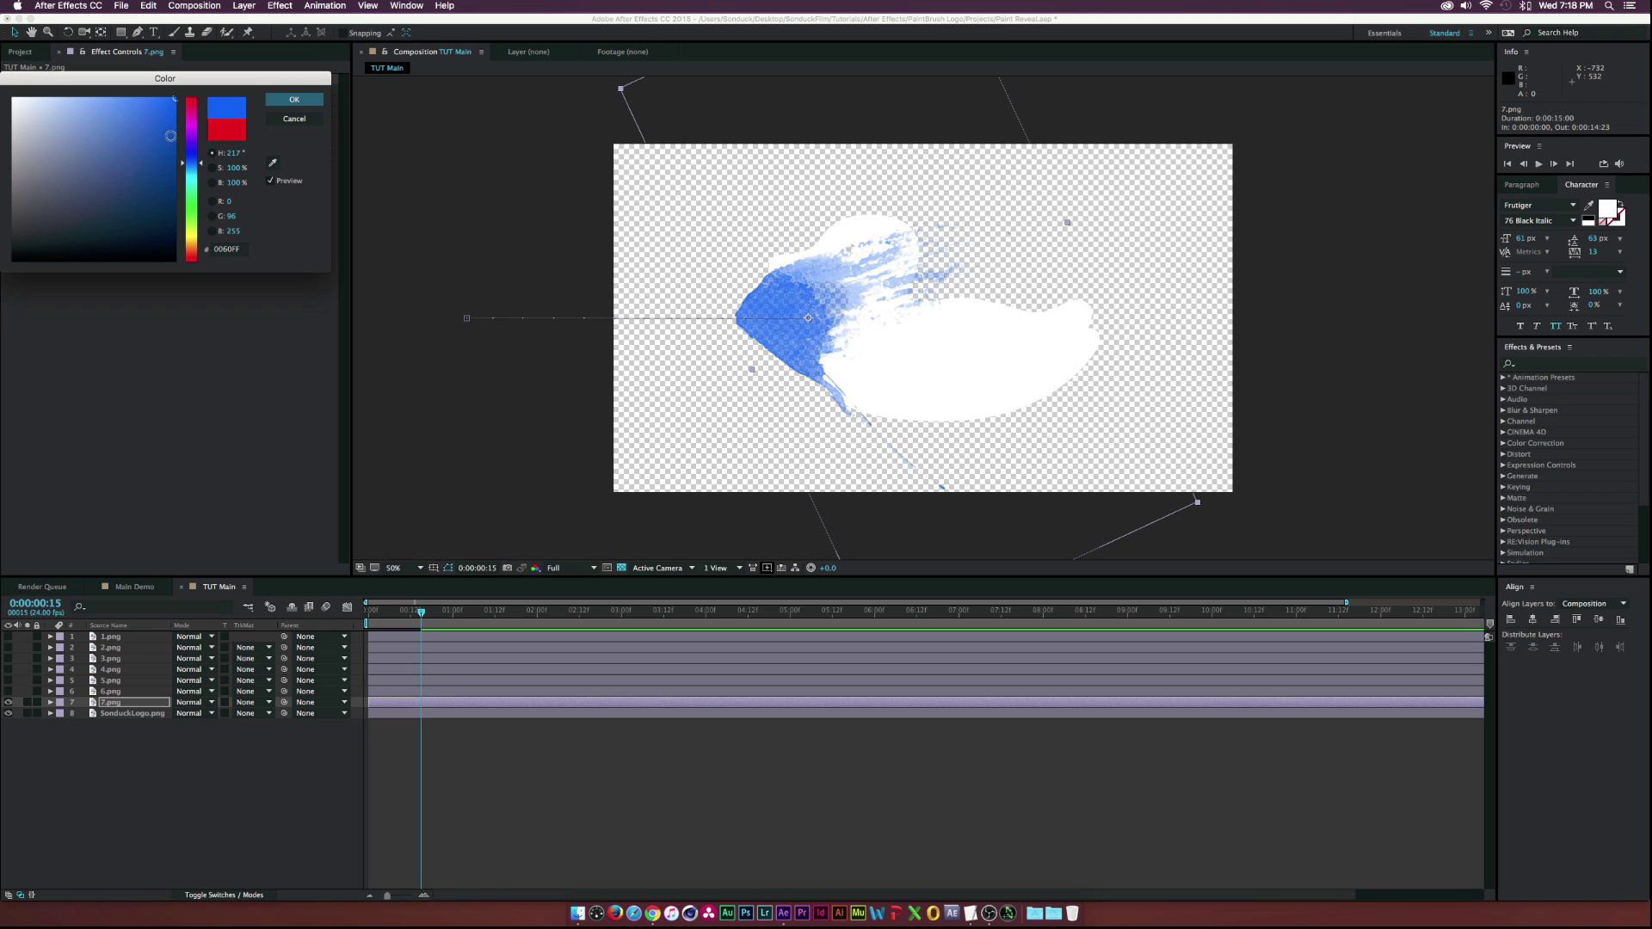
pyautogui.click(315, 105)
pyautogui.click(119, 731)
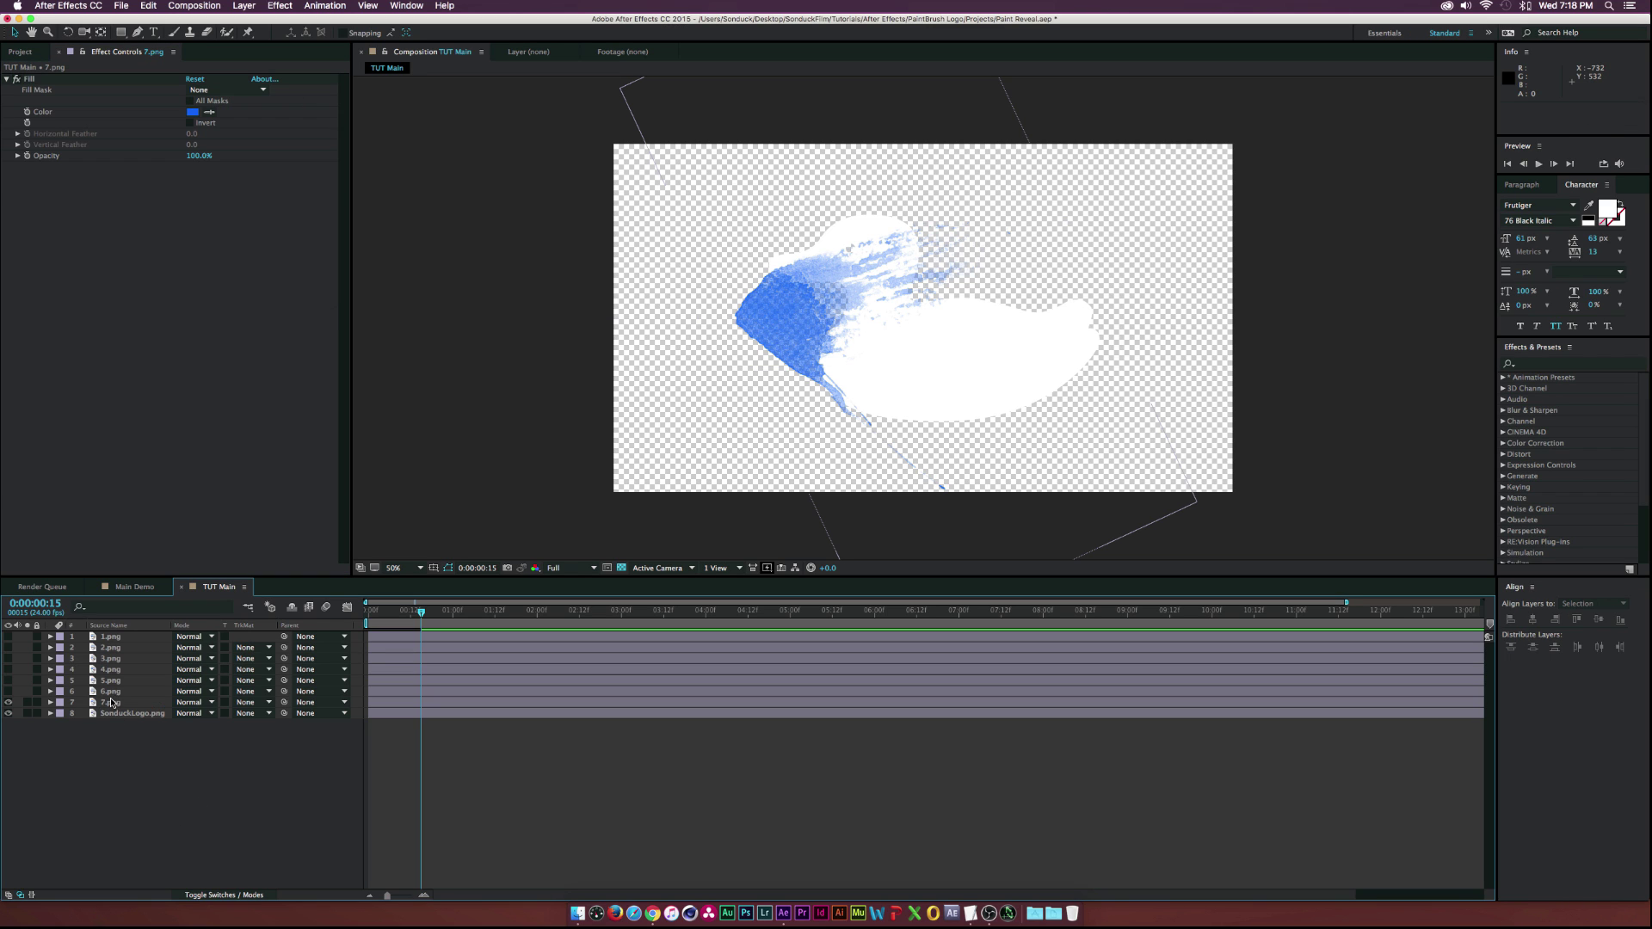
# - Make the 6.png stroke visible and copy the Fill effect from 7.png onto it
pyautogui.click(112, 702)
pyautogui.click(9, 691)
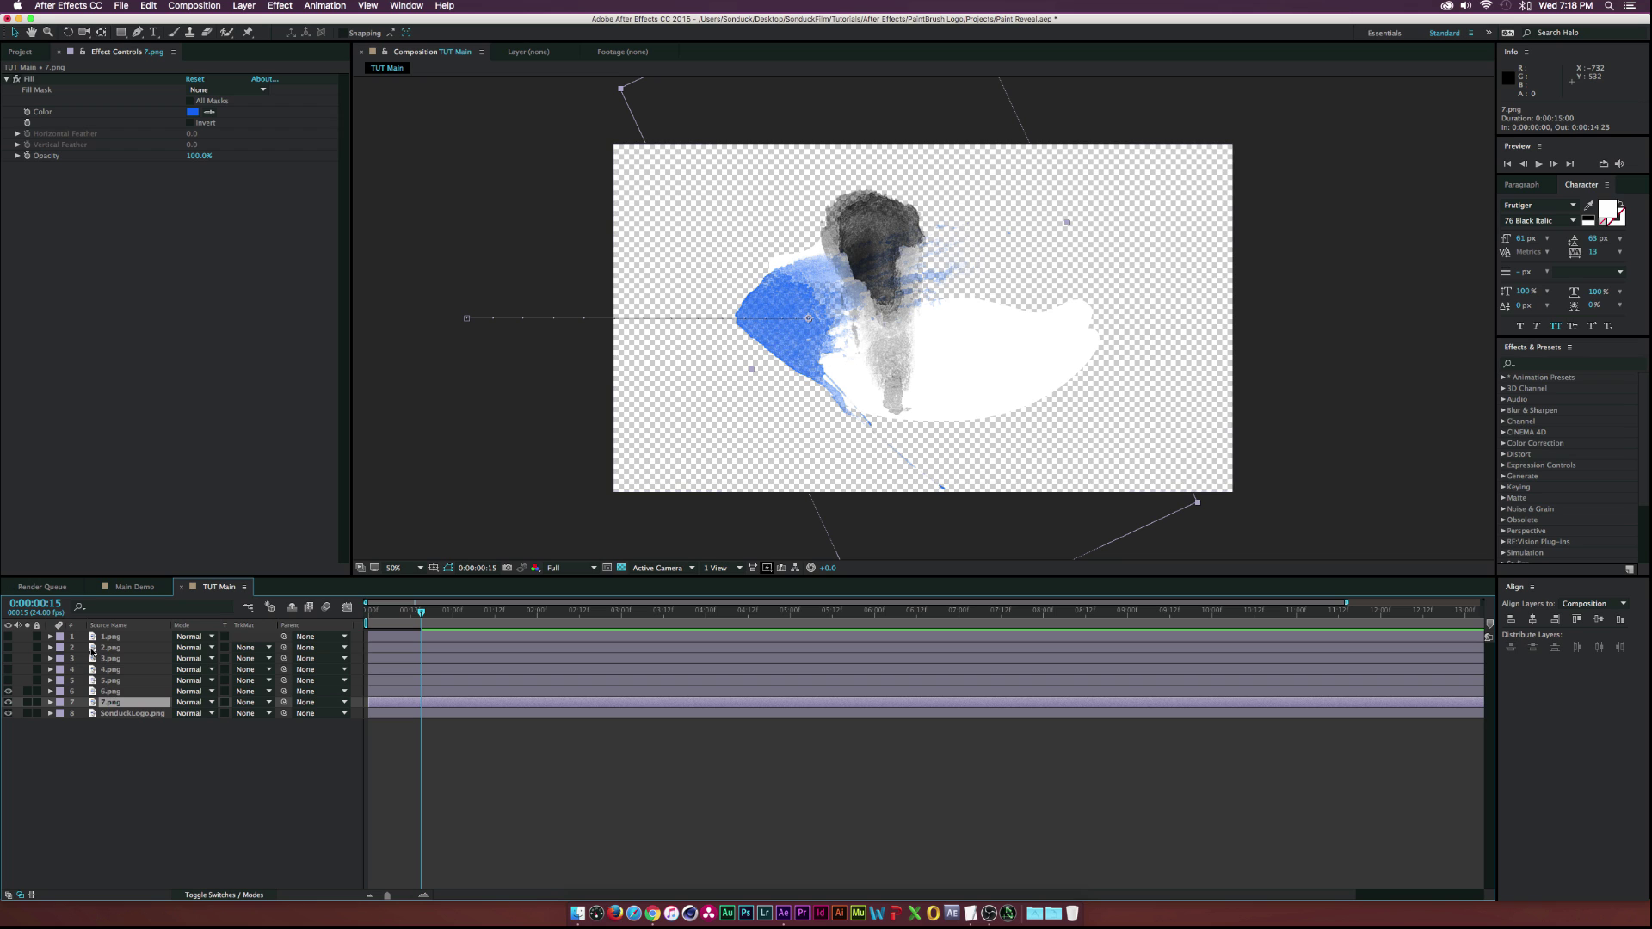
pyautogui.click(22, 81)
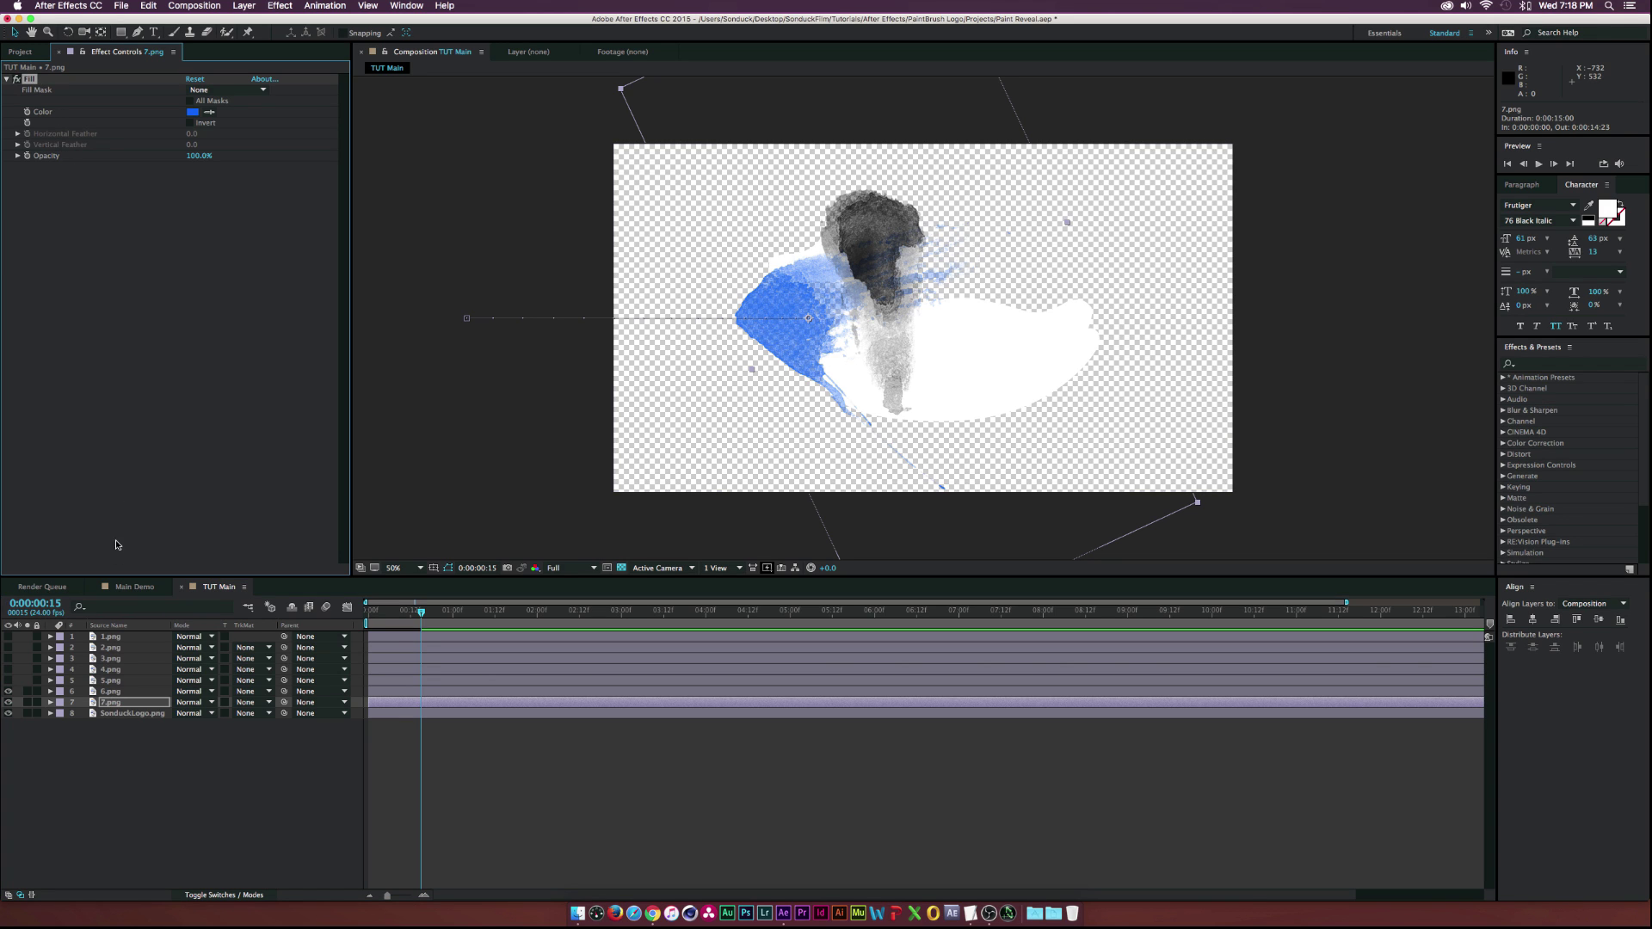
pyautogui.click(110, 691)
pyautogui.press('super+v')
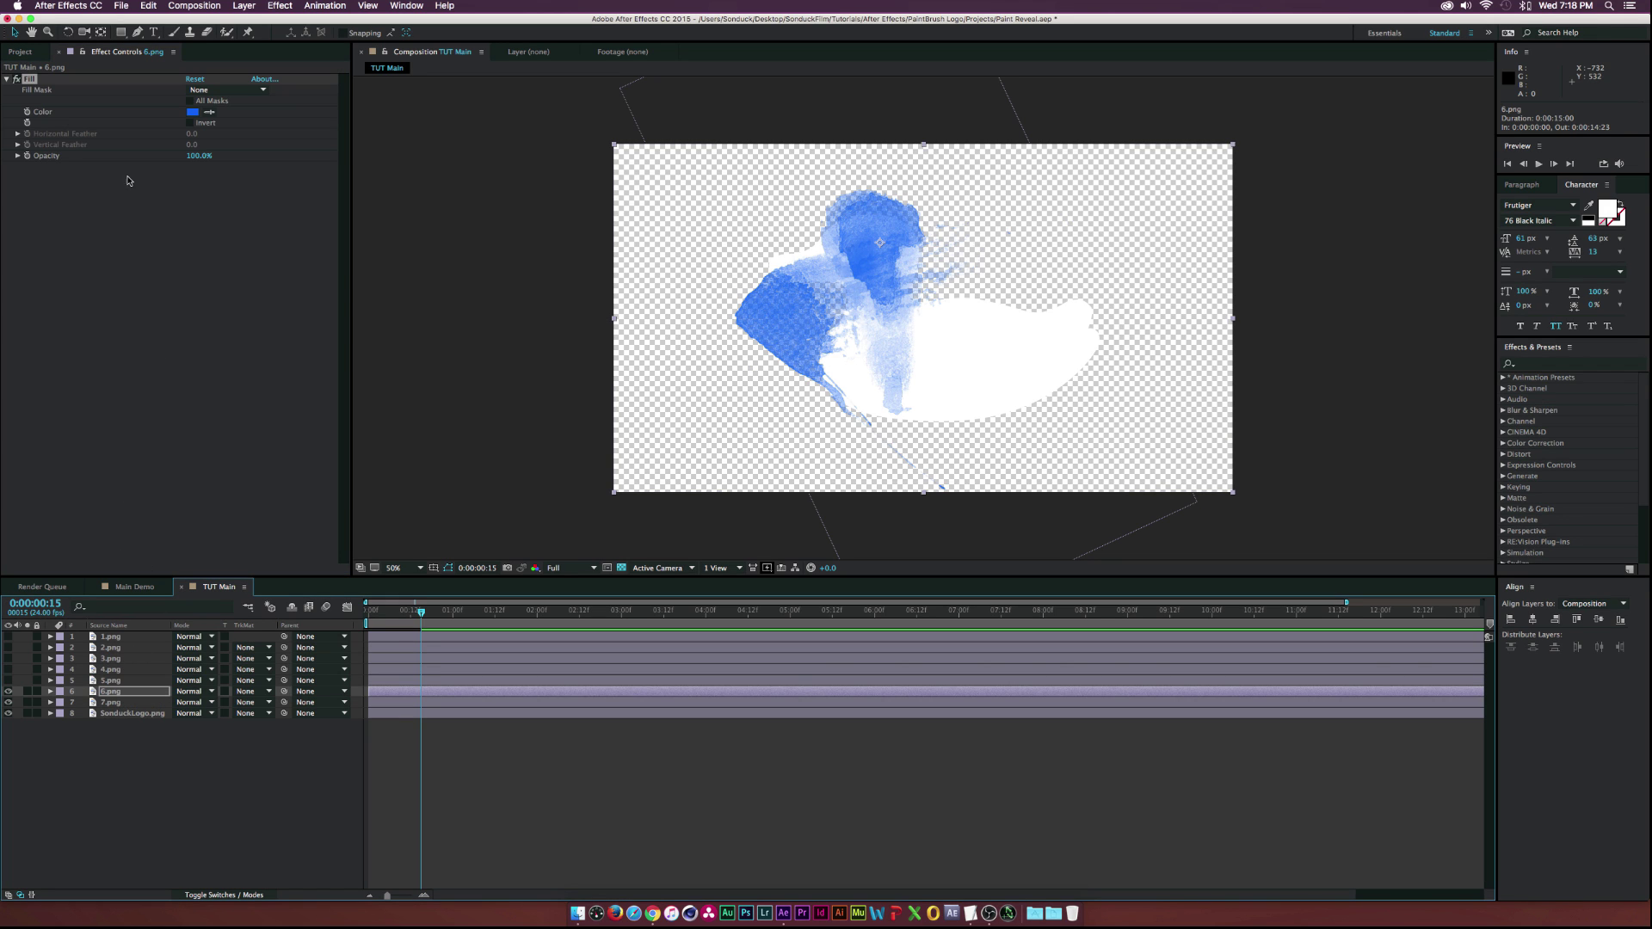
# - Set the Fill color of the 6.png paint stroke to magenta FF00DB
pyautogui.click(192, 112)
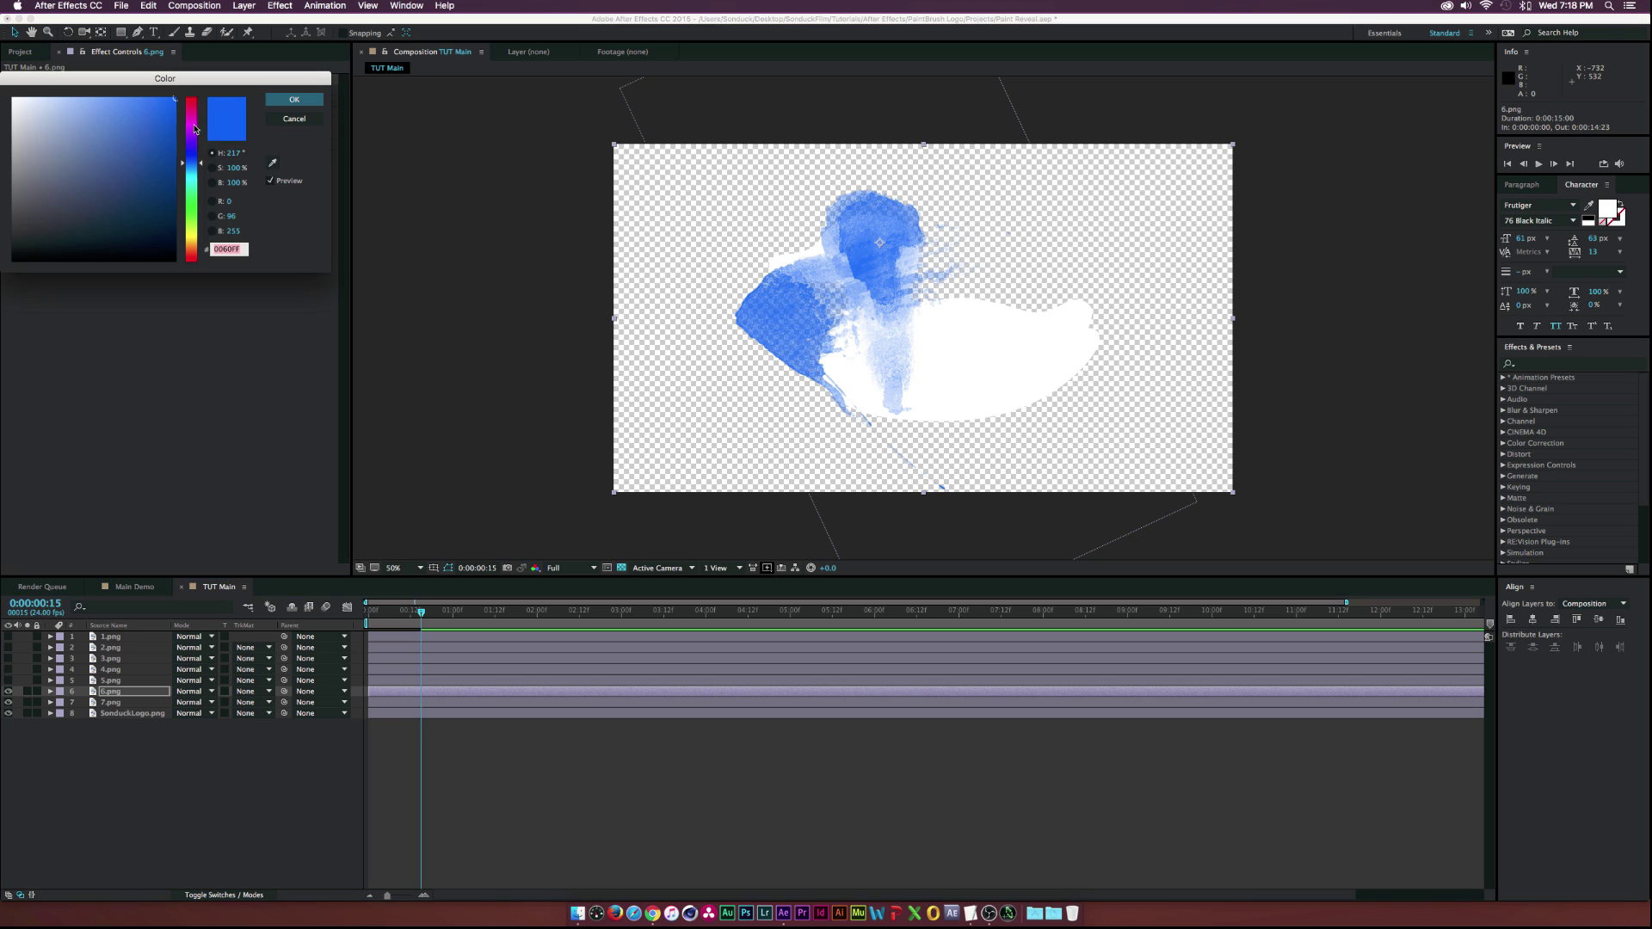
pyautogui.click(192, 123)
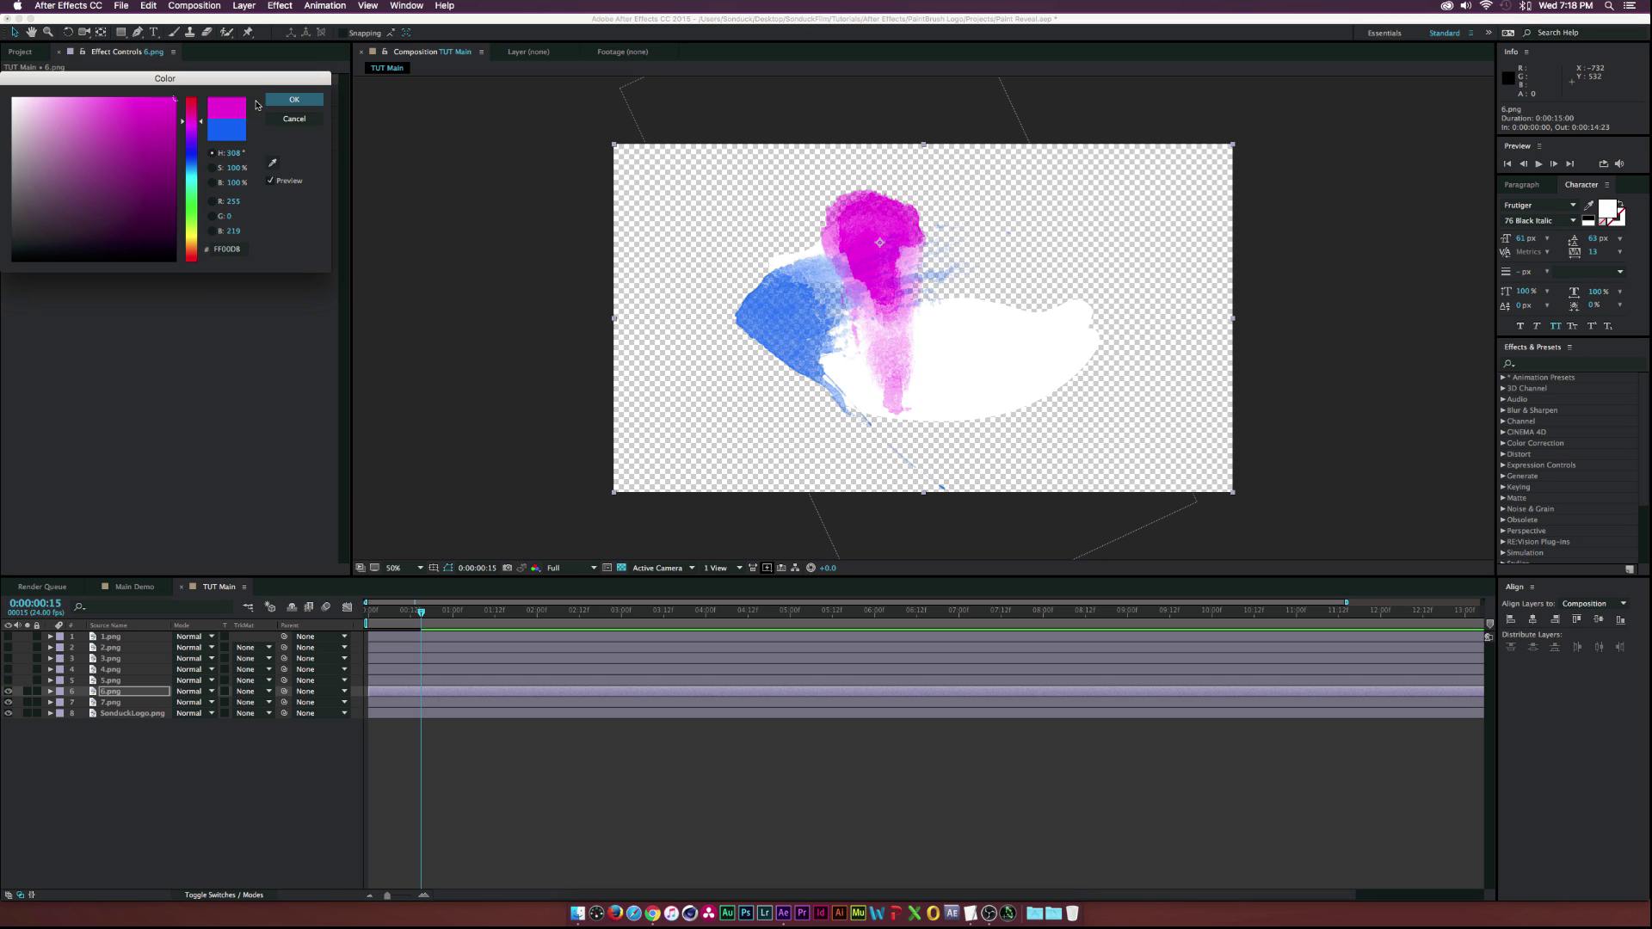
pyautogui.click(294, 100)
# - Set Position and Scale keyframes on 6.png at 0:00:00:15
pyautogui.click(120, 690)
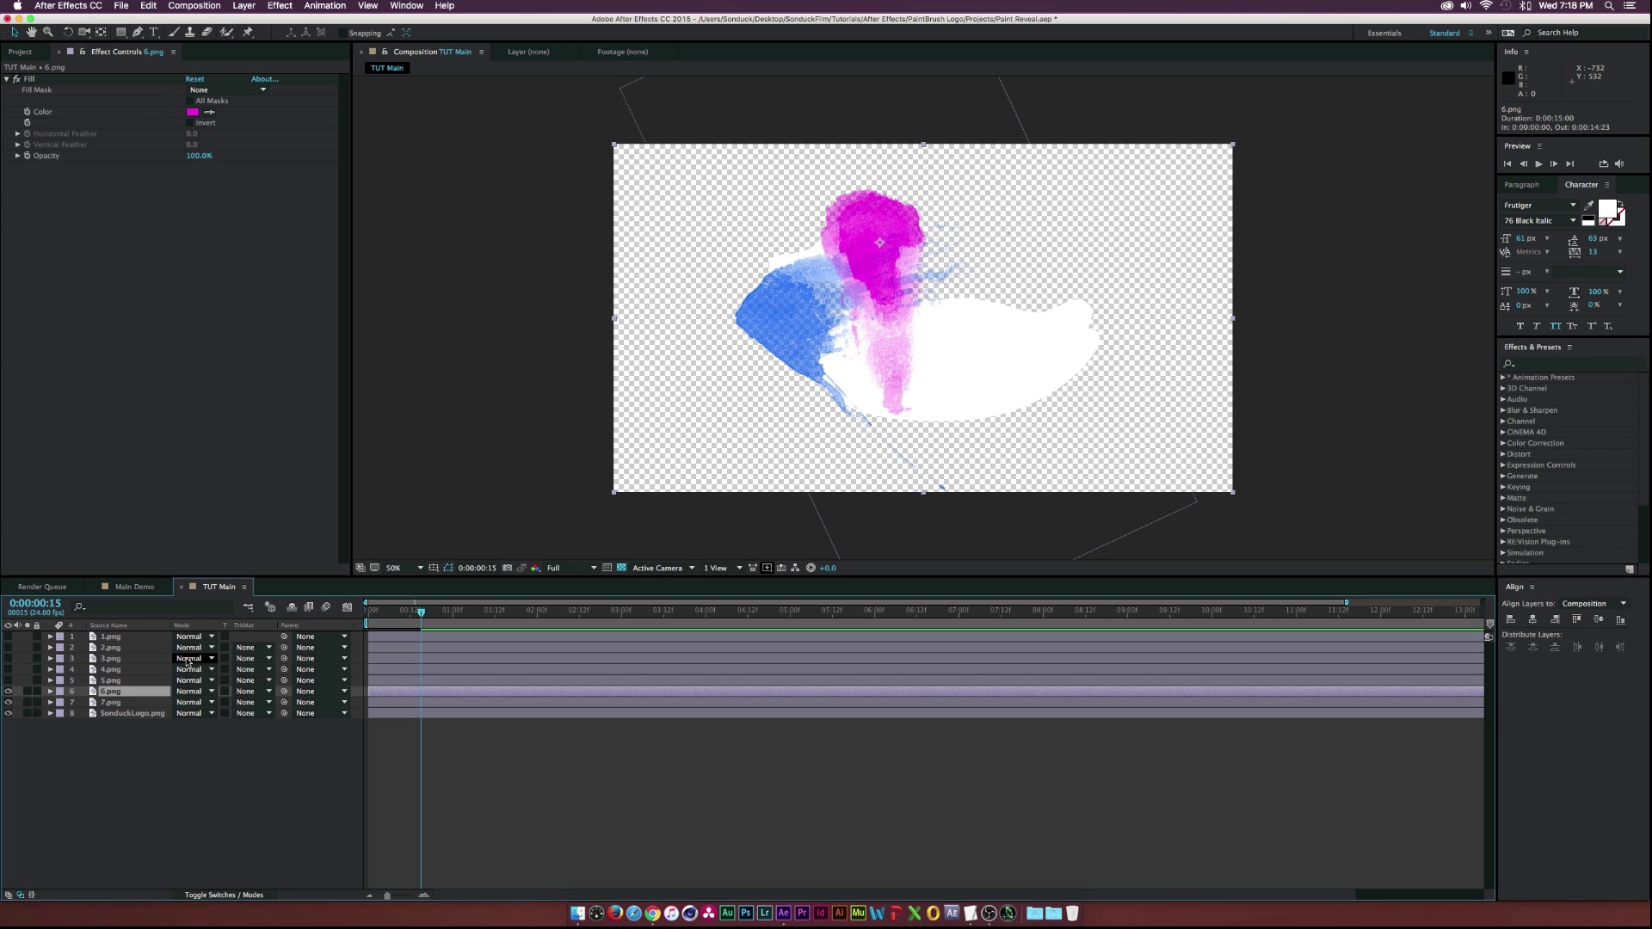
pyautogui.press('p')
pyautogui.hotkey('shift', 's')
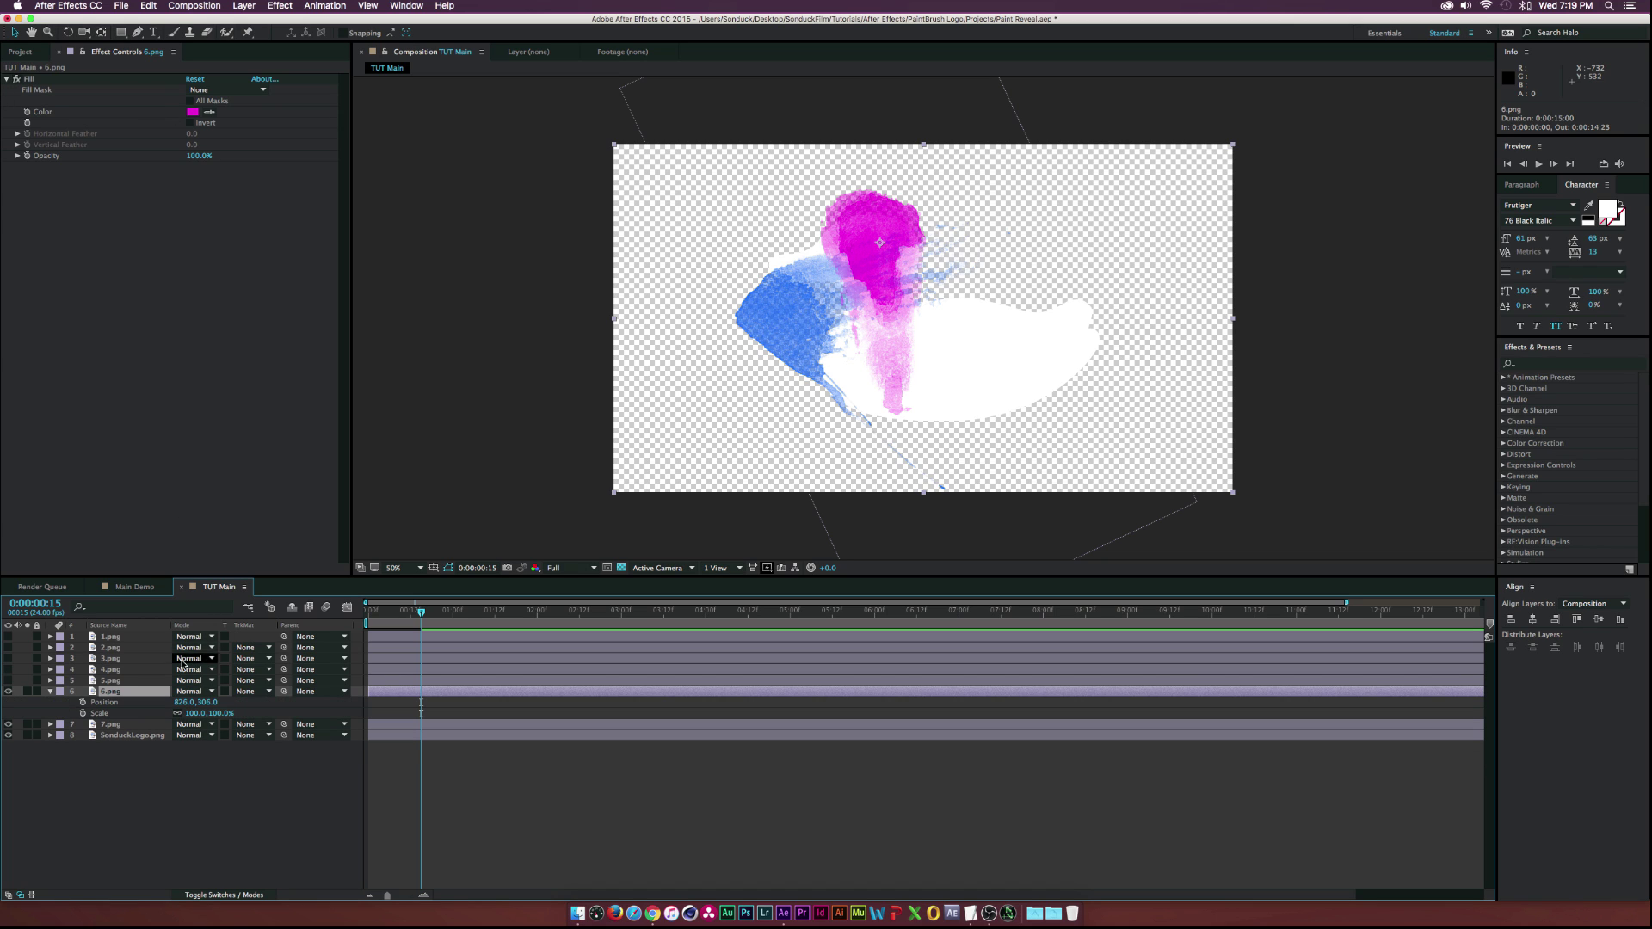
pyautogui.click(83, 702)
pyautogui.click(82, 713)
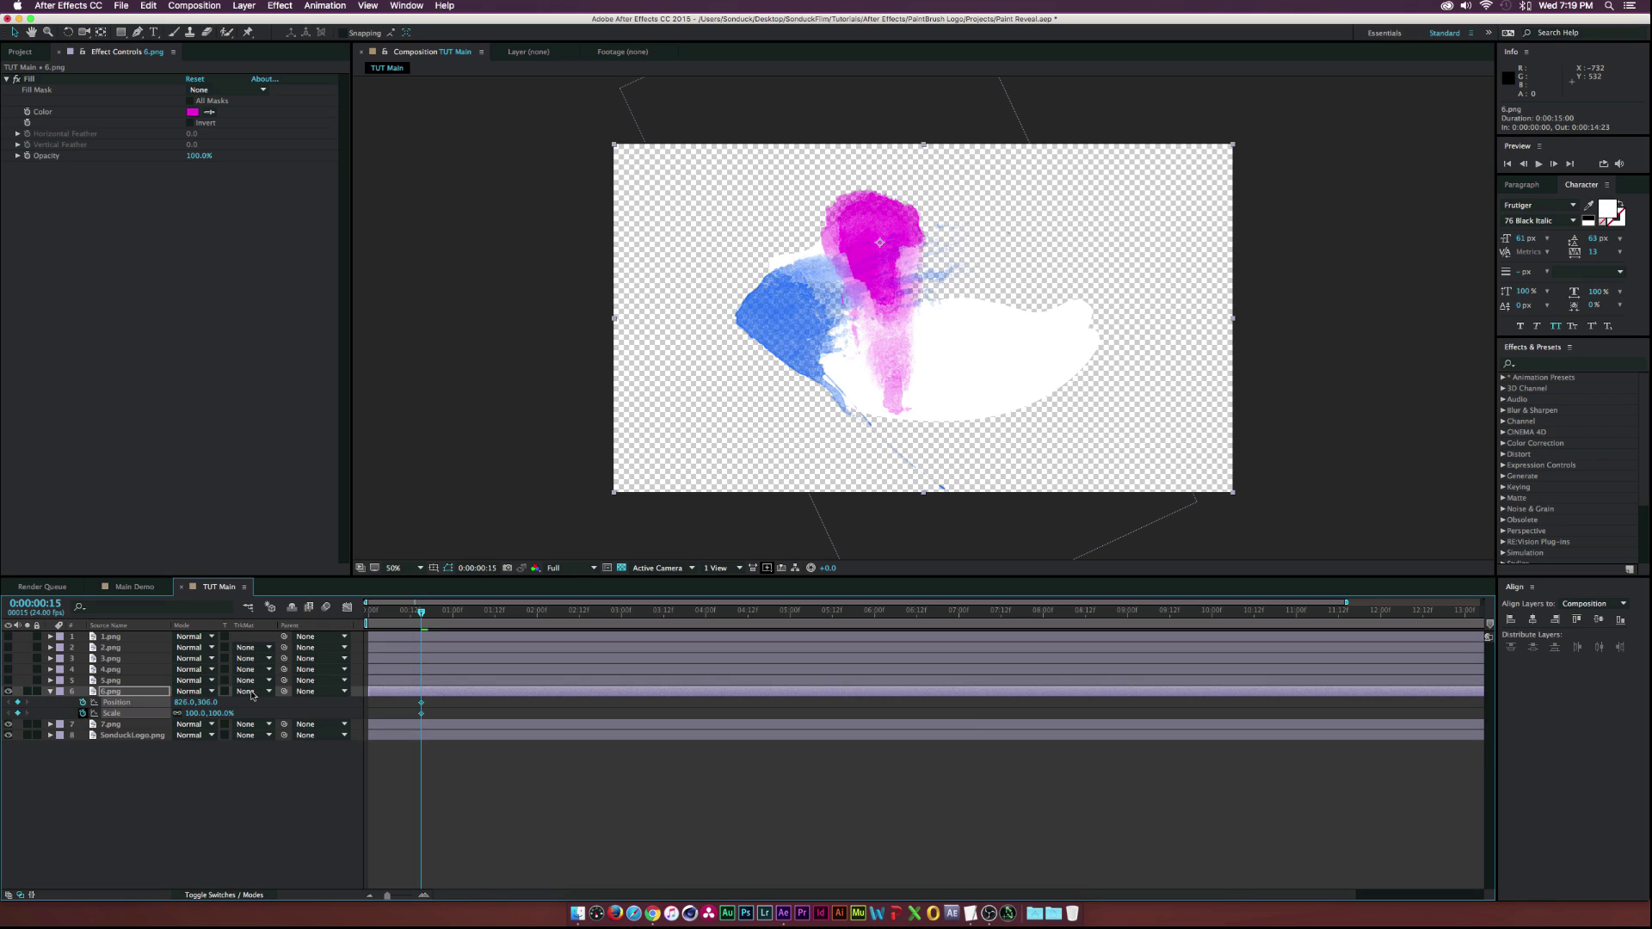
pyautogui.moveTo(421, 708); pyautogui.dragTo(442, 708)
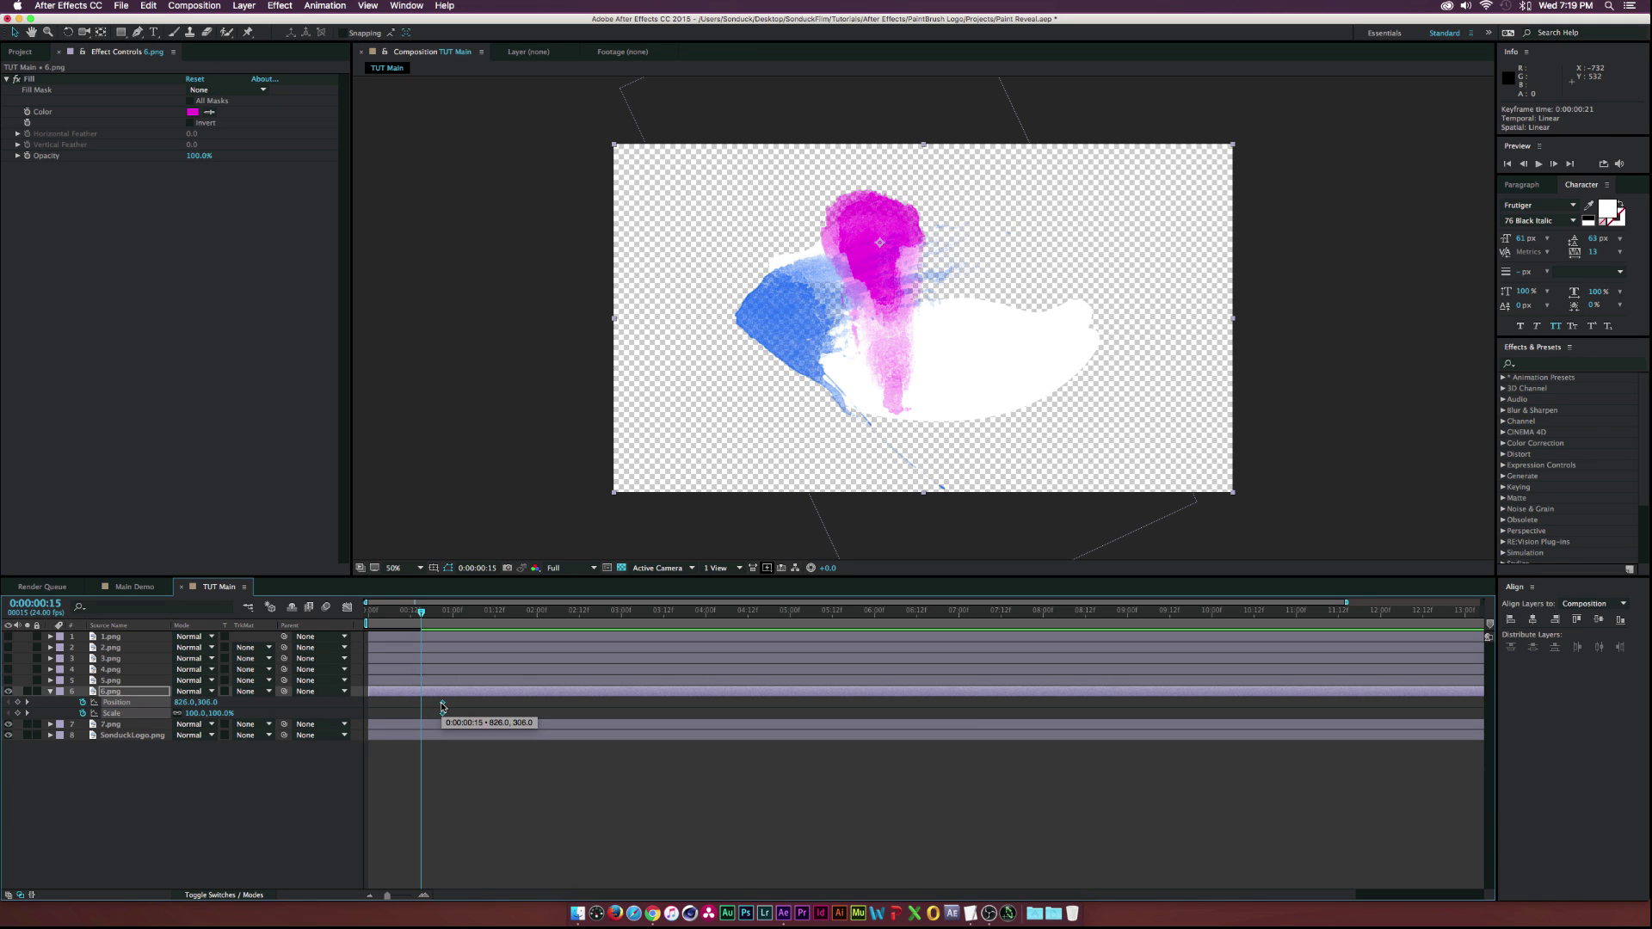
pyautogui.press('super+z')
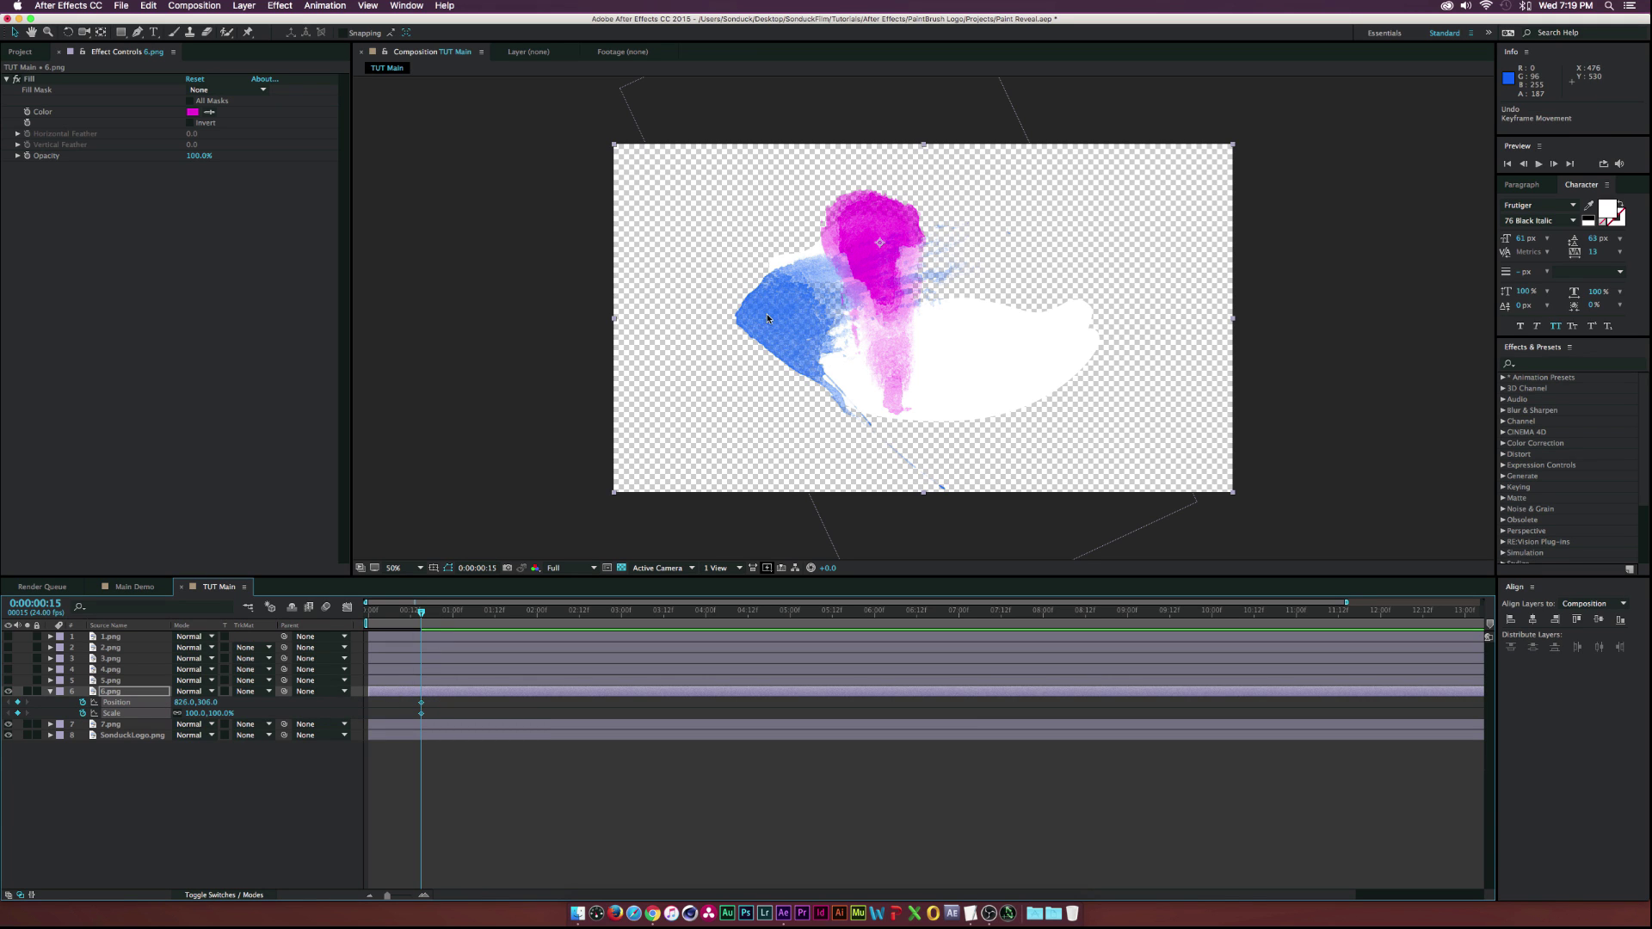
# - Move the 6.png stroke to about 1108, 564 over the duck's back and rotate it clockwise so its tail points down-left
pyautogui.moveTo(885, 229); pyautogui.dragTo(972, 262)
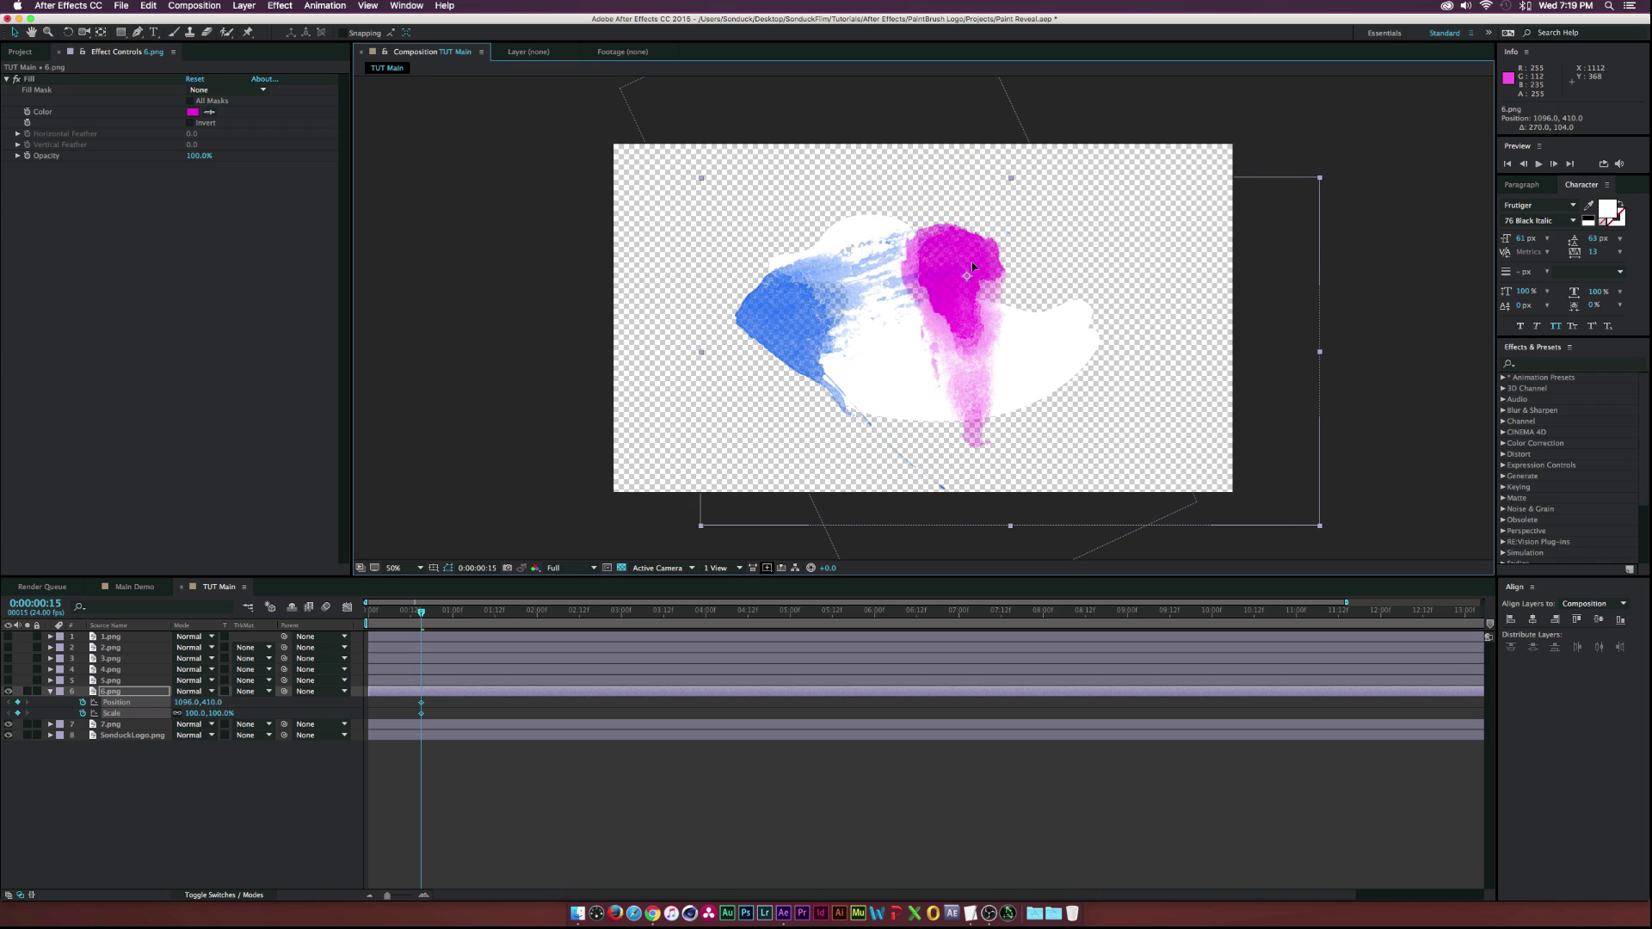
pyautogui.press('r')
pyautogui.moveTo(187, 703); pyautogui.dragTo(225, 704)
pyautogui.moveTo(988, 282); pyautogui.dragTo(992, 333)
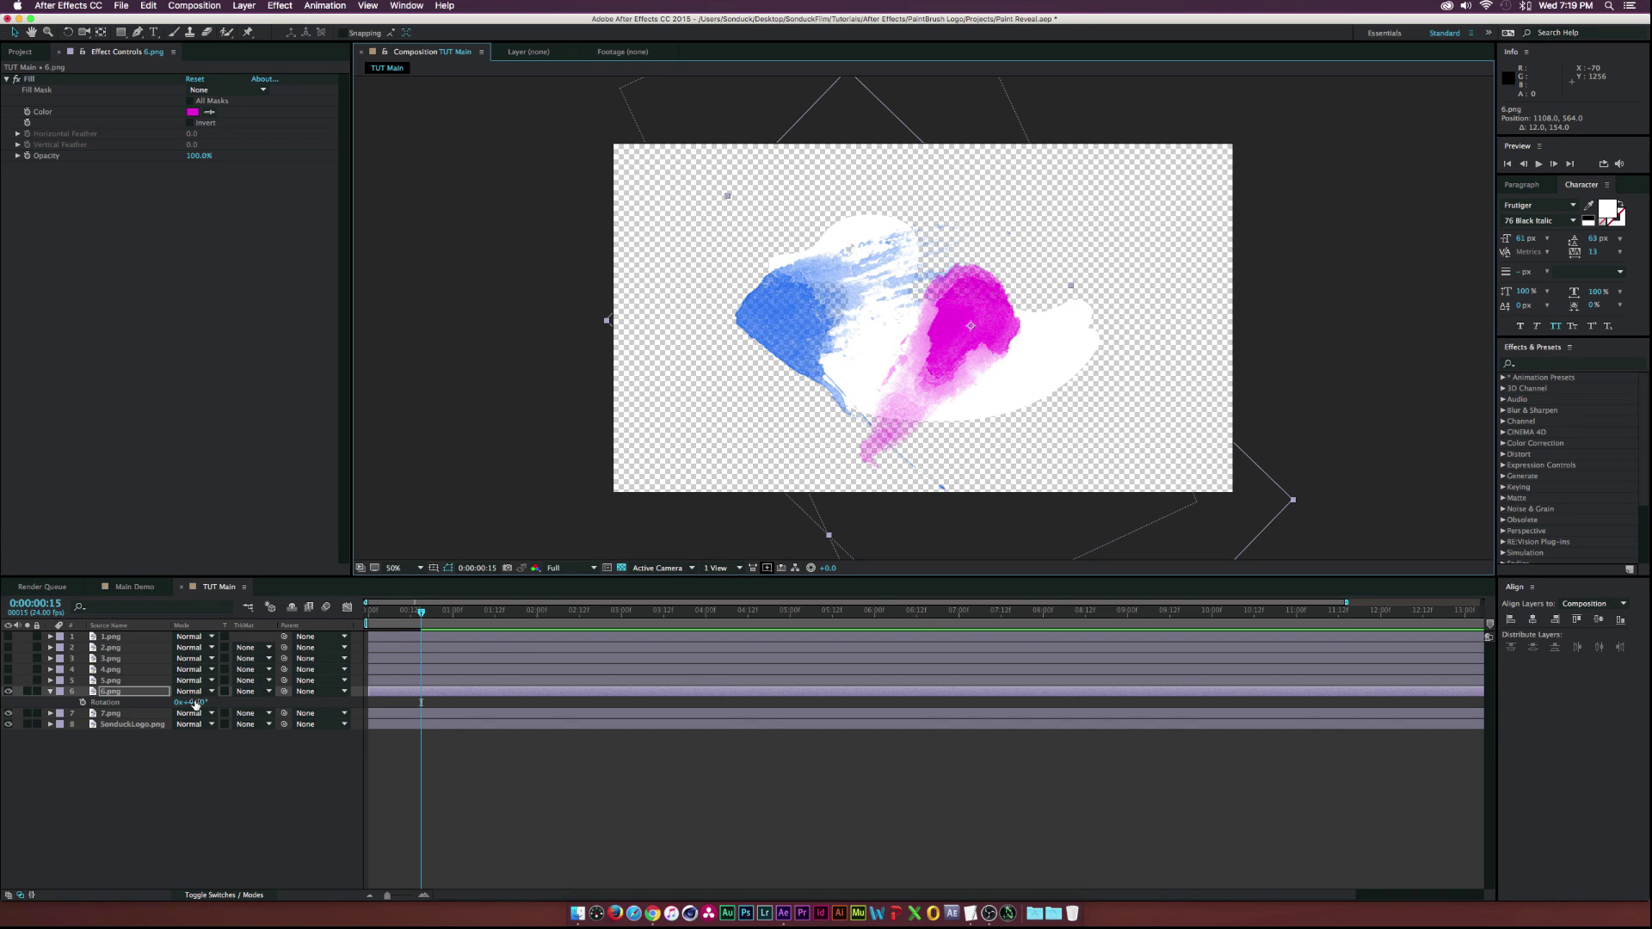
# - Move the 6.png keyframes to 0:00:00:22 and, at 0:00:00:15, set its position to about 1768, -72 and its scale to 0%
pyautogui.press('u')
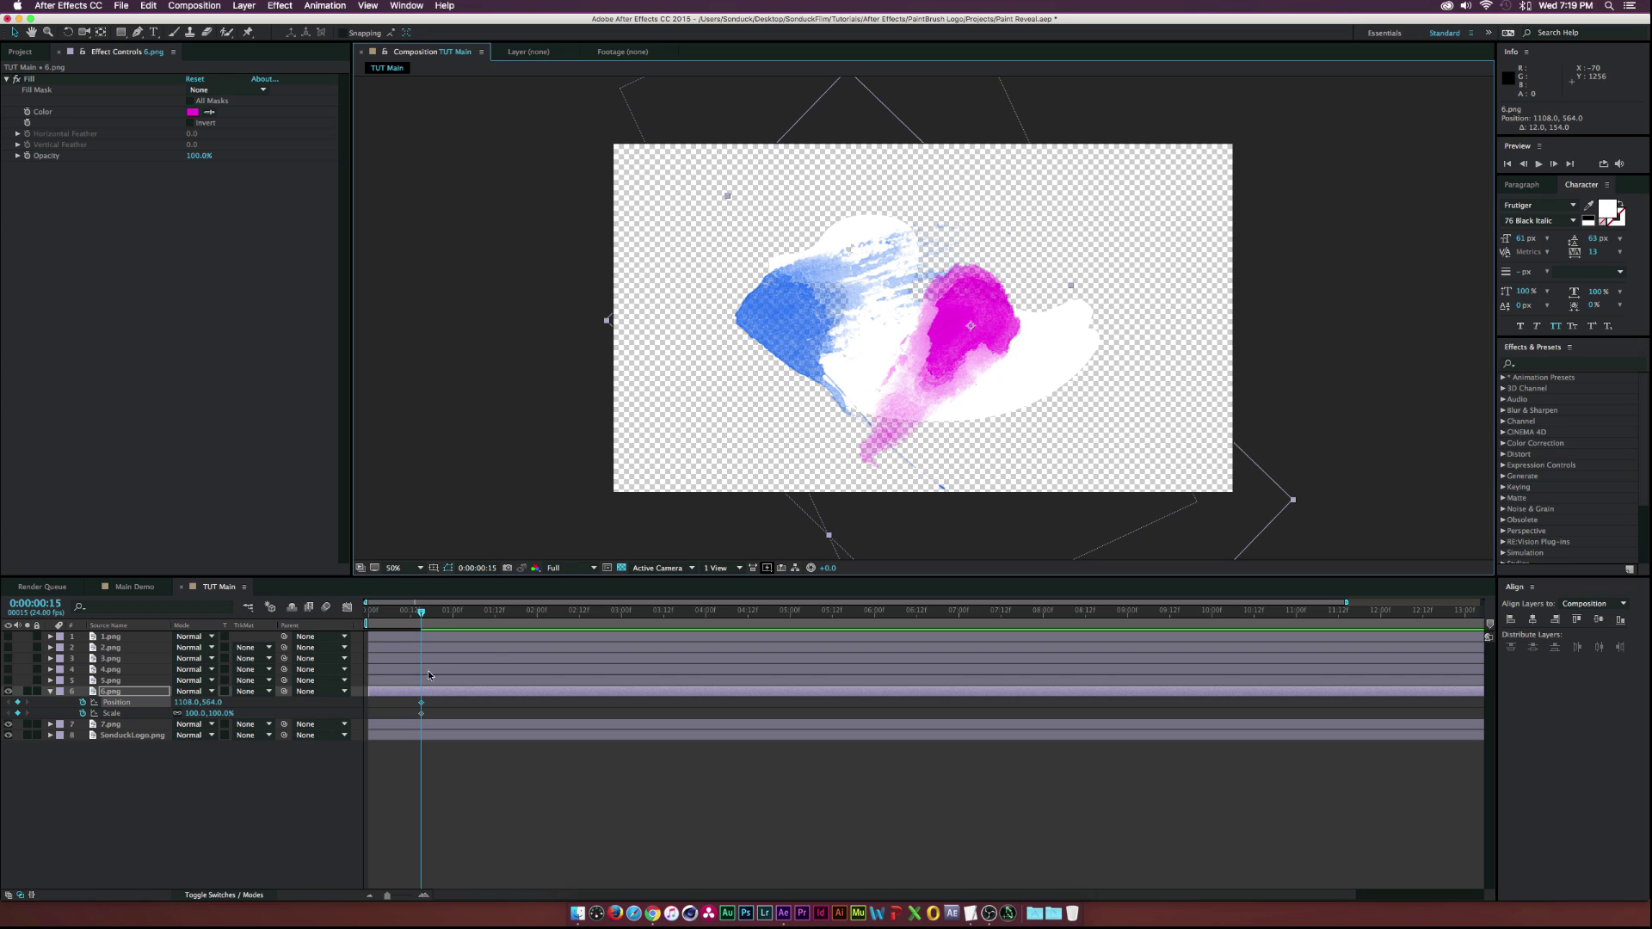
pyautogui.moveTo(422, 704); pyautogui.dragTo(445, 706)
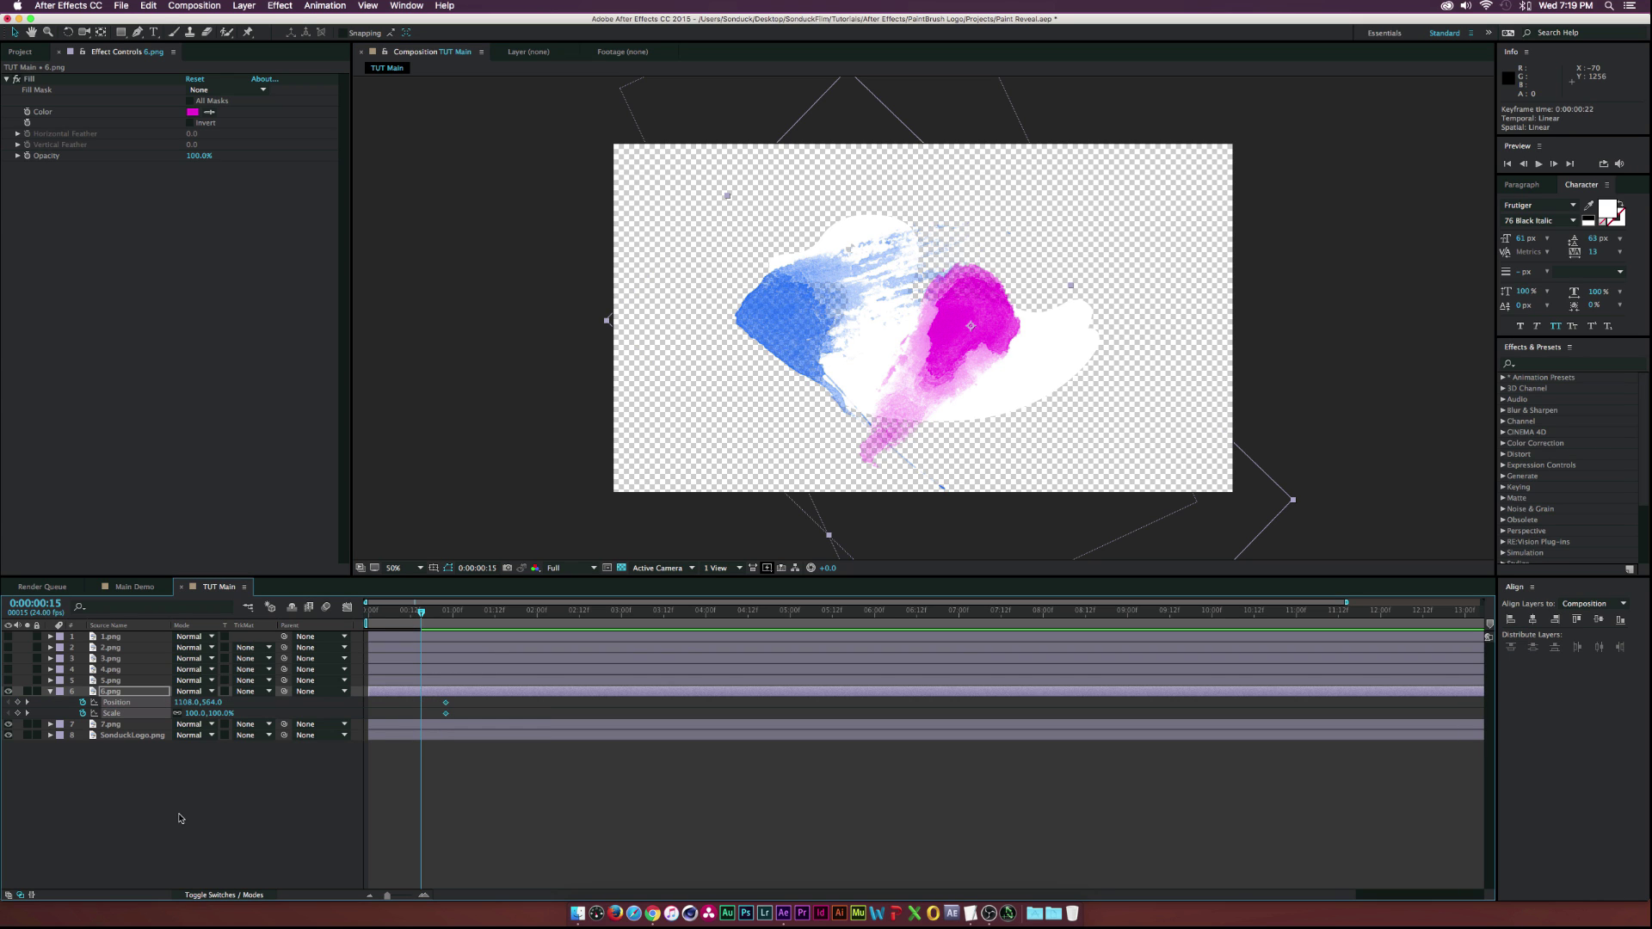
pyautogui.click(792, 432)
pyautogui.click(937, 340)
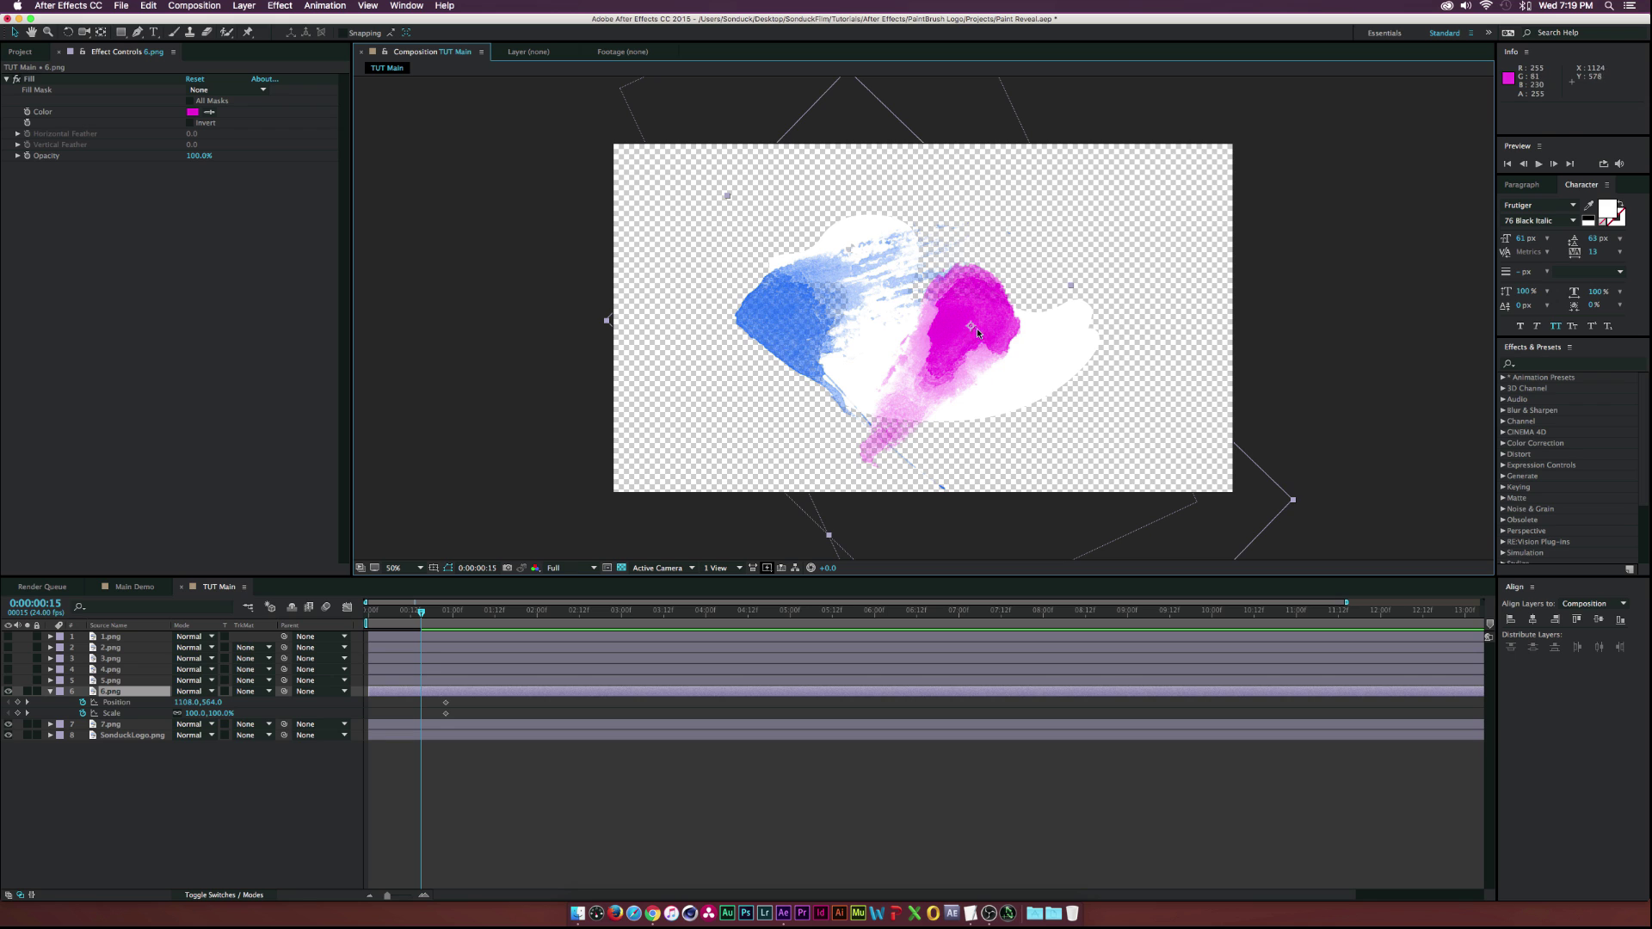
pyautogui.moveTo(967, 353); pyautogui.dragTo(1251, 79)
pyautogui.click(196, 714)
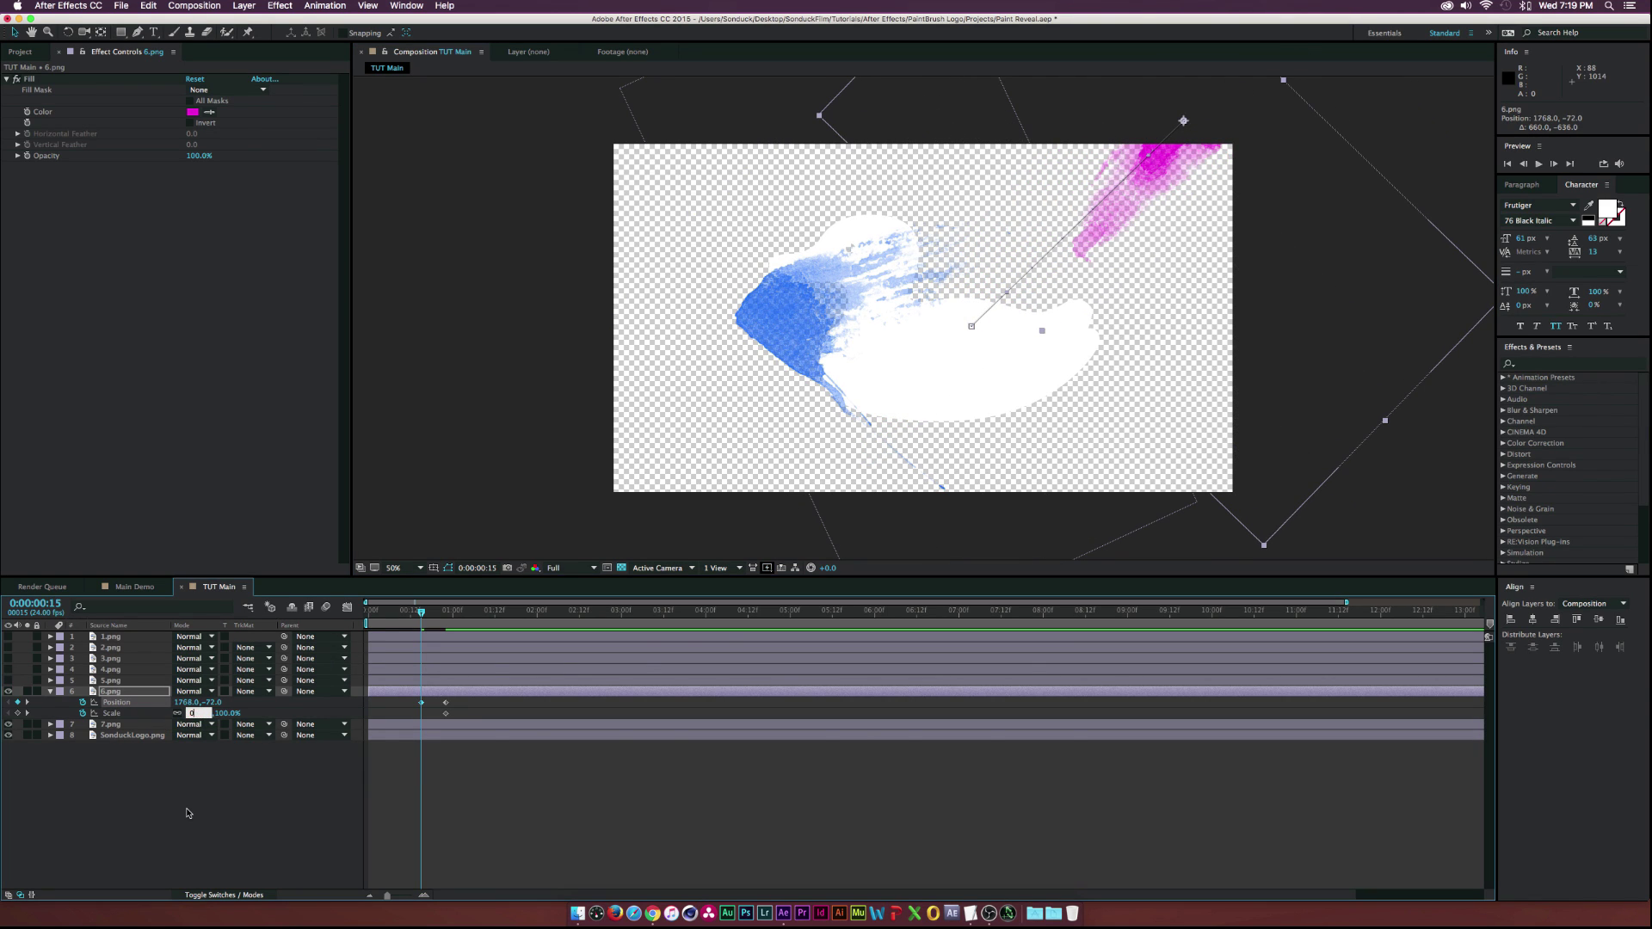
pyautogui.write('0')
pyautogui.click(187, 813)
# - Place SonduckLogo.png directly above 6.png and set the 6.png track matte to Luma Inverted Matte "SonduckLogo.png"
pyautogui.click(129, 736)
pyautogui.moveTo(118, 742); pyautogui.dragTo(112, 692)
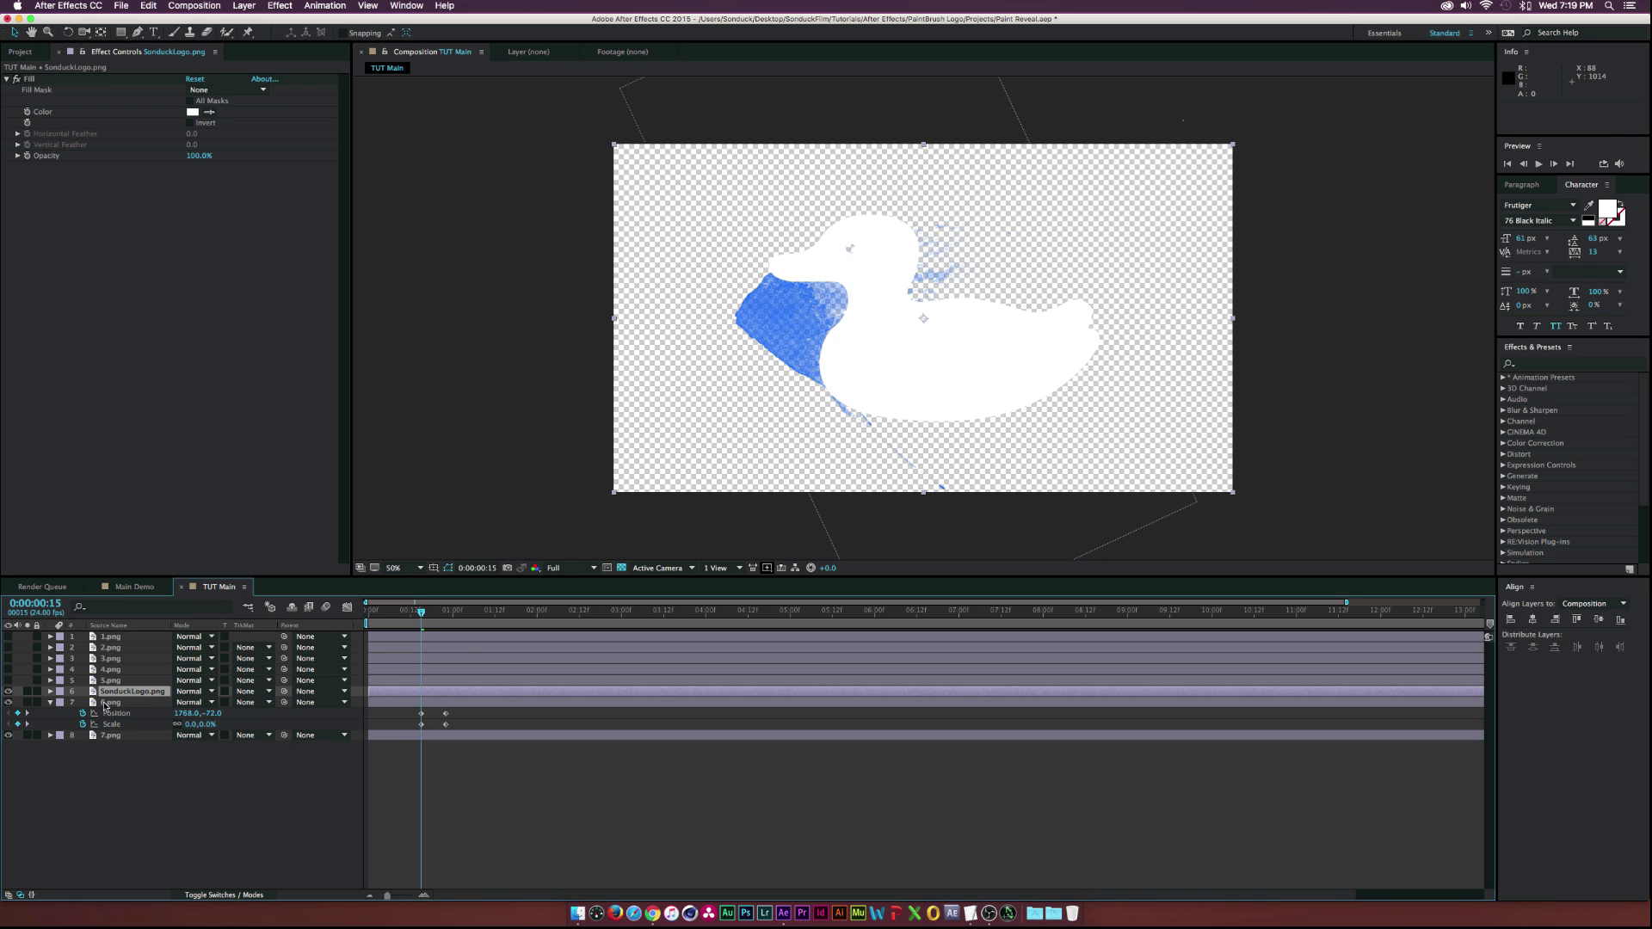
pyautogui.click(106, 703)
pyautogui.click(250, 702)
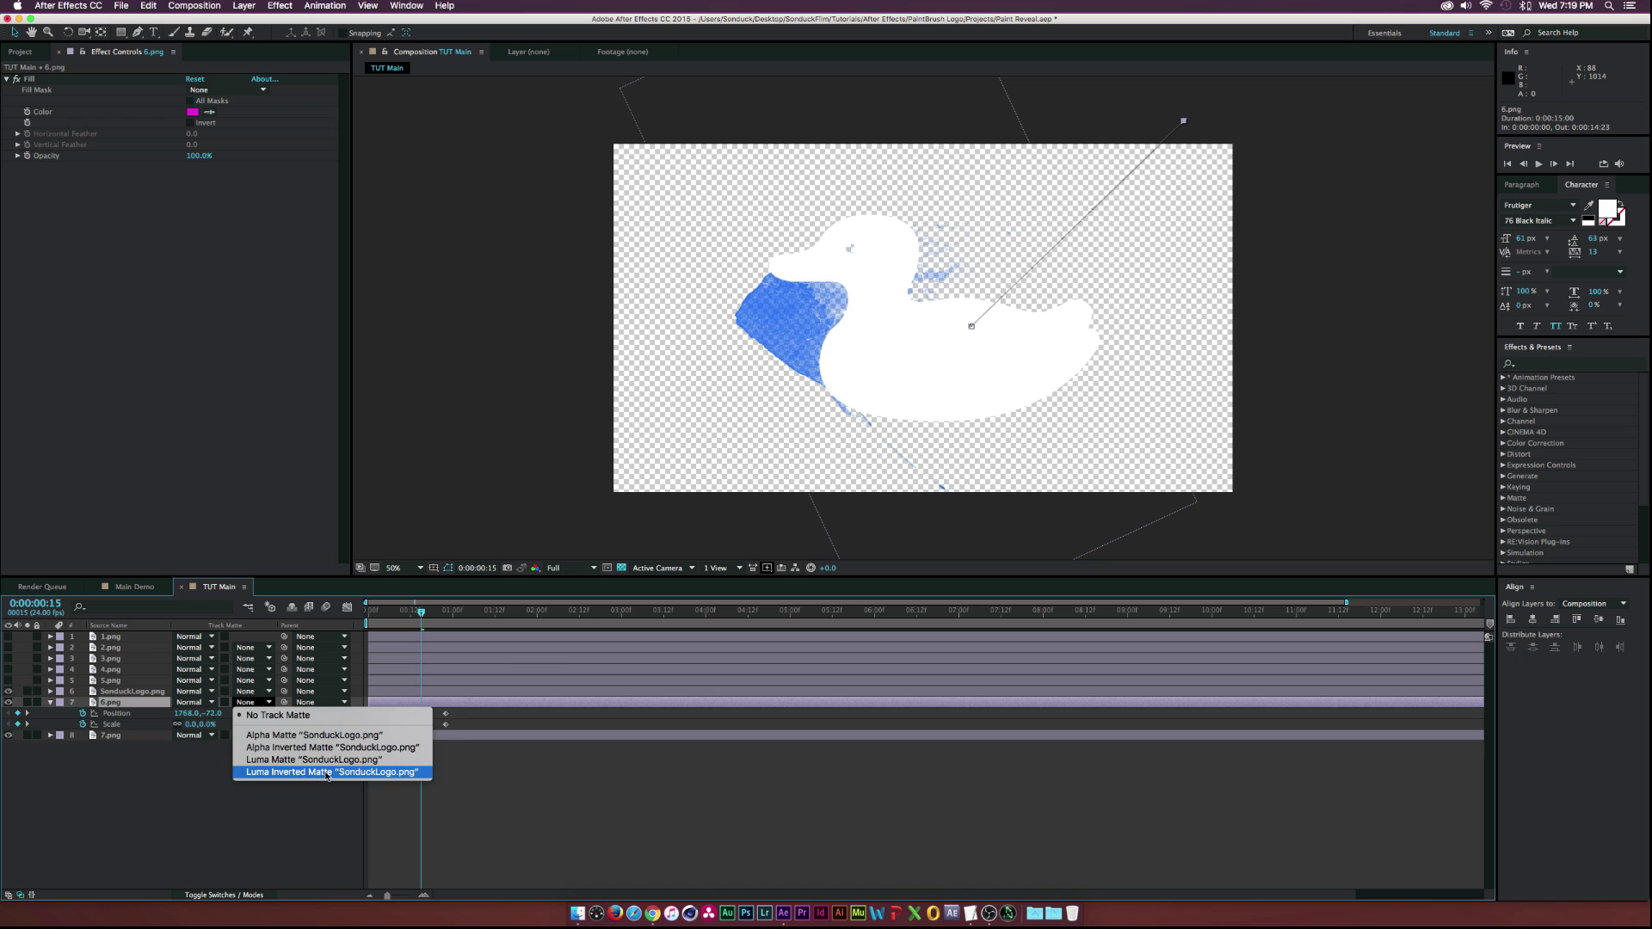
pyautogui.click(326, 773)
# - At 0:00:00:22, scale 6.png to about 136%, rotate it to 74° and move it to about 1392, 566 around the duck's tail
pyautogui.moveTo(427, 614); pyautogui.dragTo(460, 613)
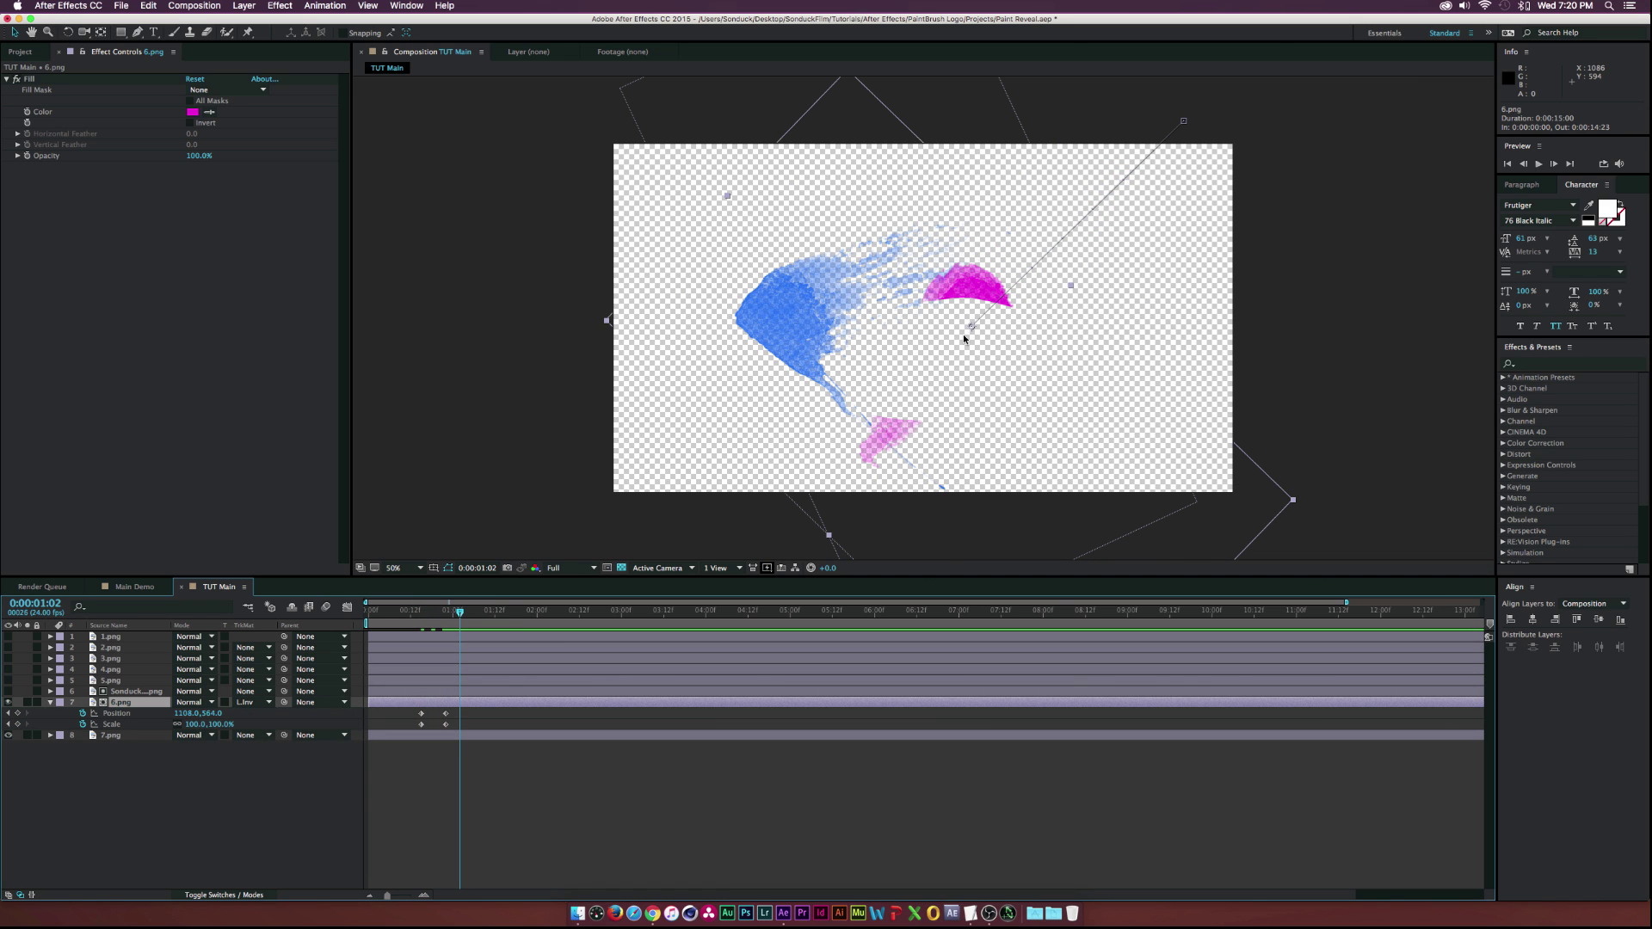
pyautogui.press('s')
pyautogui.moveTo(204, 713)
pyautogui.mouseDown()
pyautogui.moveTo(238, 710)
pyautogui.moveTo(215, 706)
pyautogui.mouseUp()
pyautogui.press('super+z')
pyautogui.click(8, 714)
pyautogui.hotkey('shift', 'p')
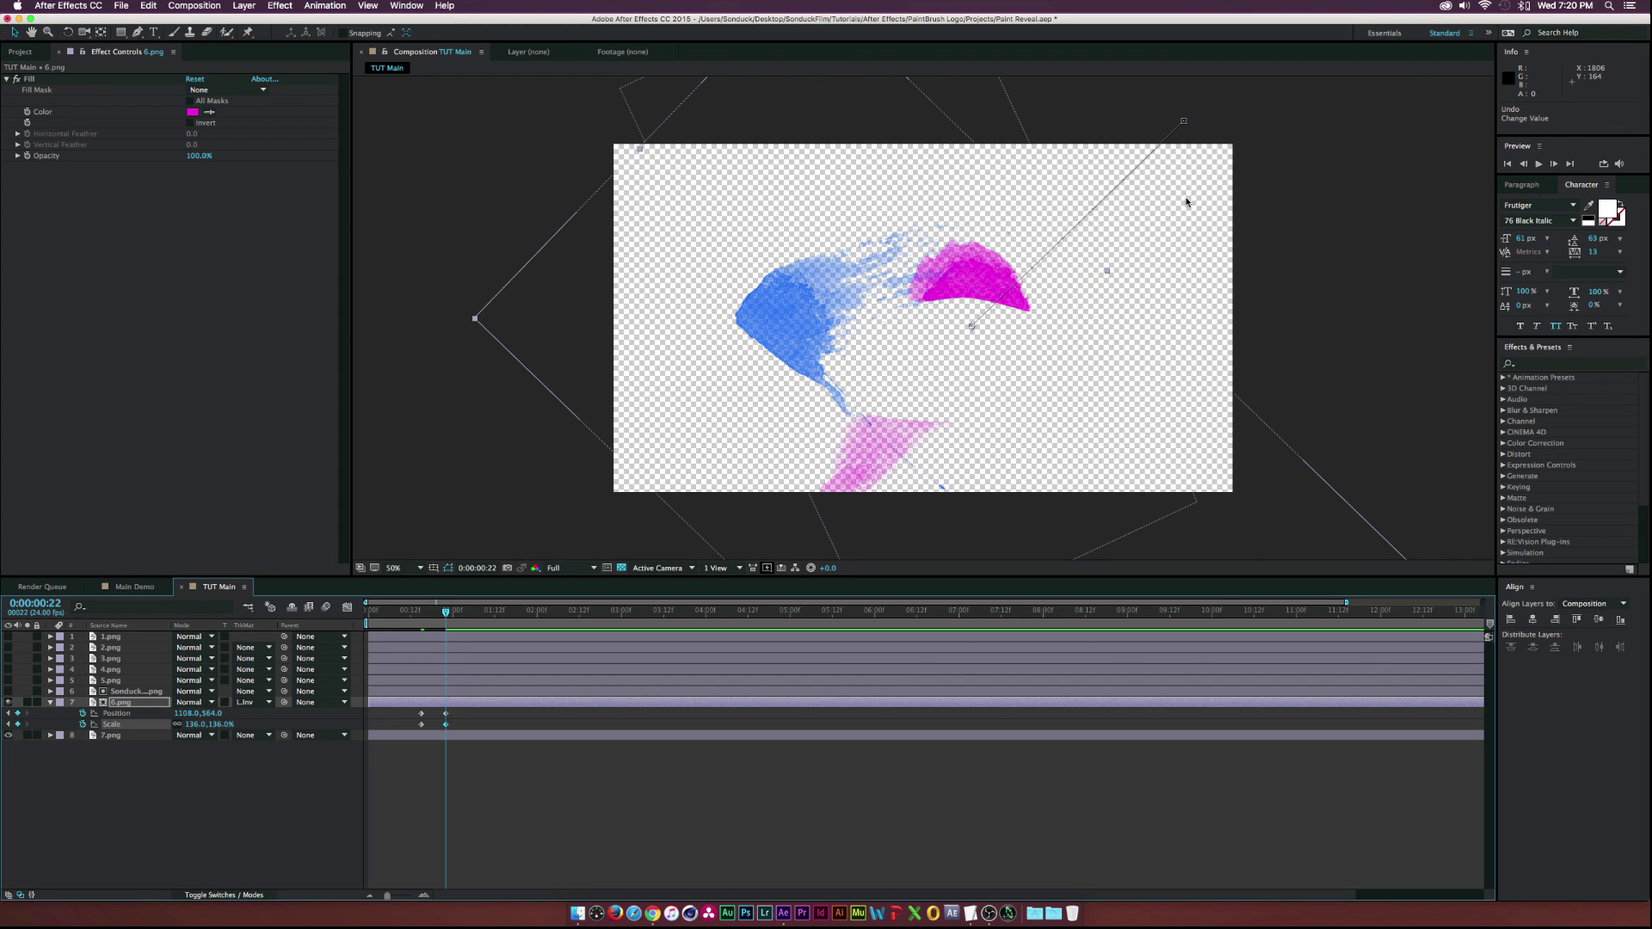
pyautogui.moveTo(990, 267); pyautogui.dragTo(1019, 239)
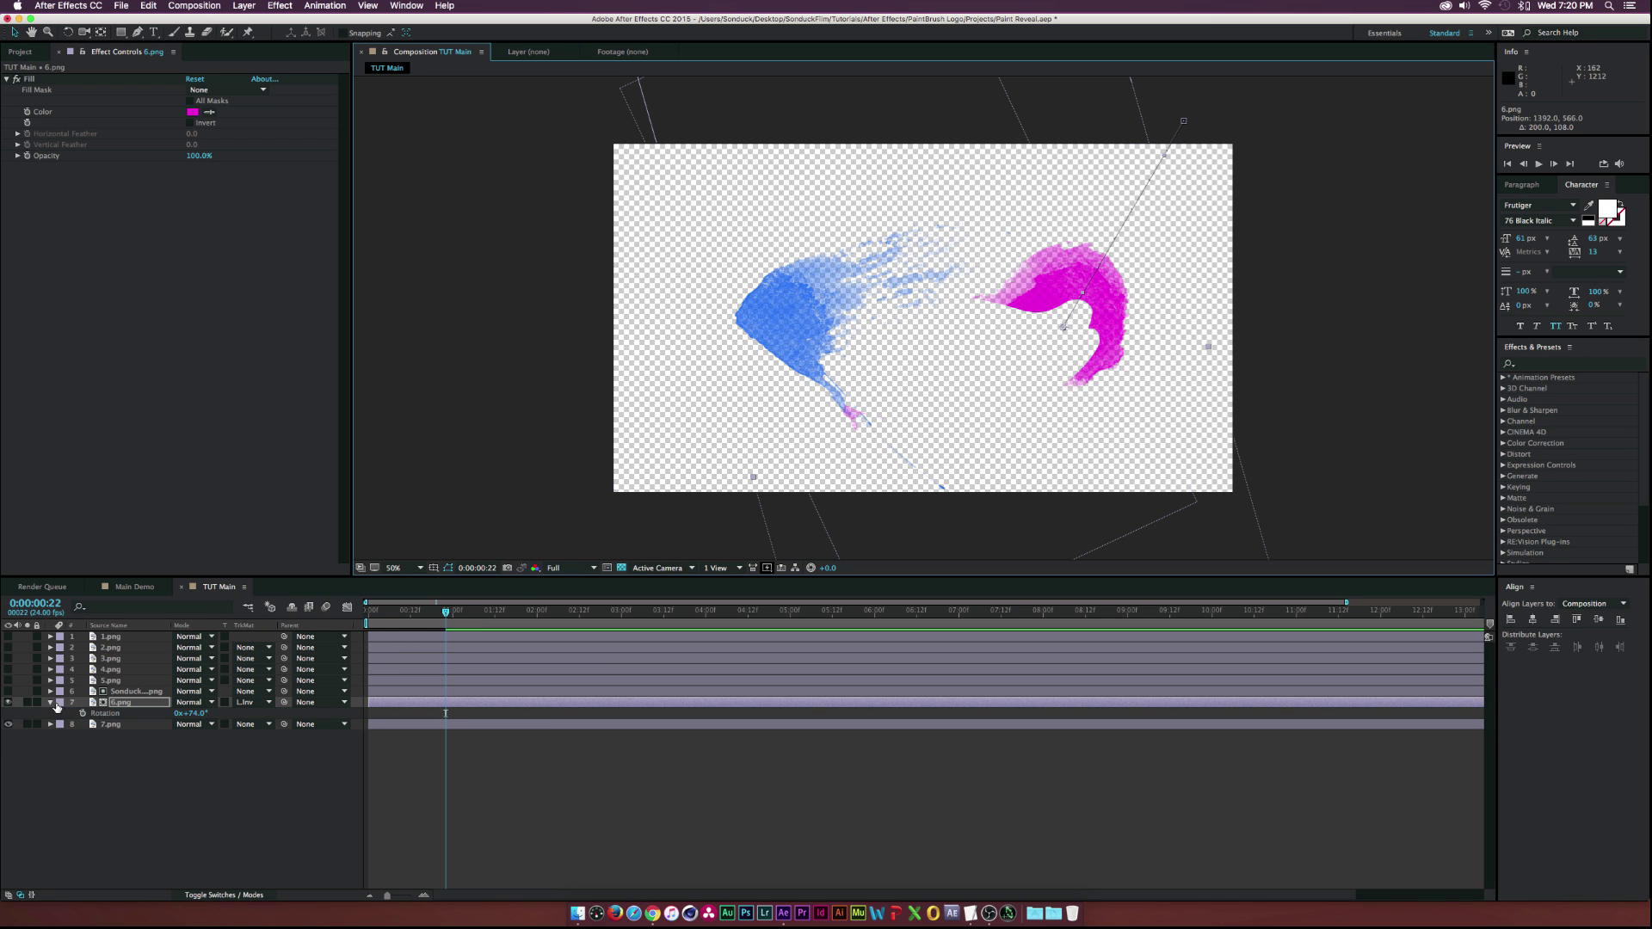
pyautogui.click(50, 702)
# - Make the 5.png stroke visible and paste the copied Fill effect onto it
pyautogui.click(133, 693)
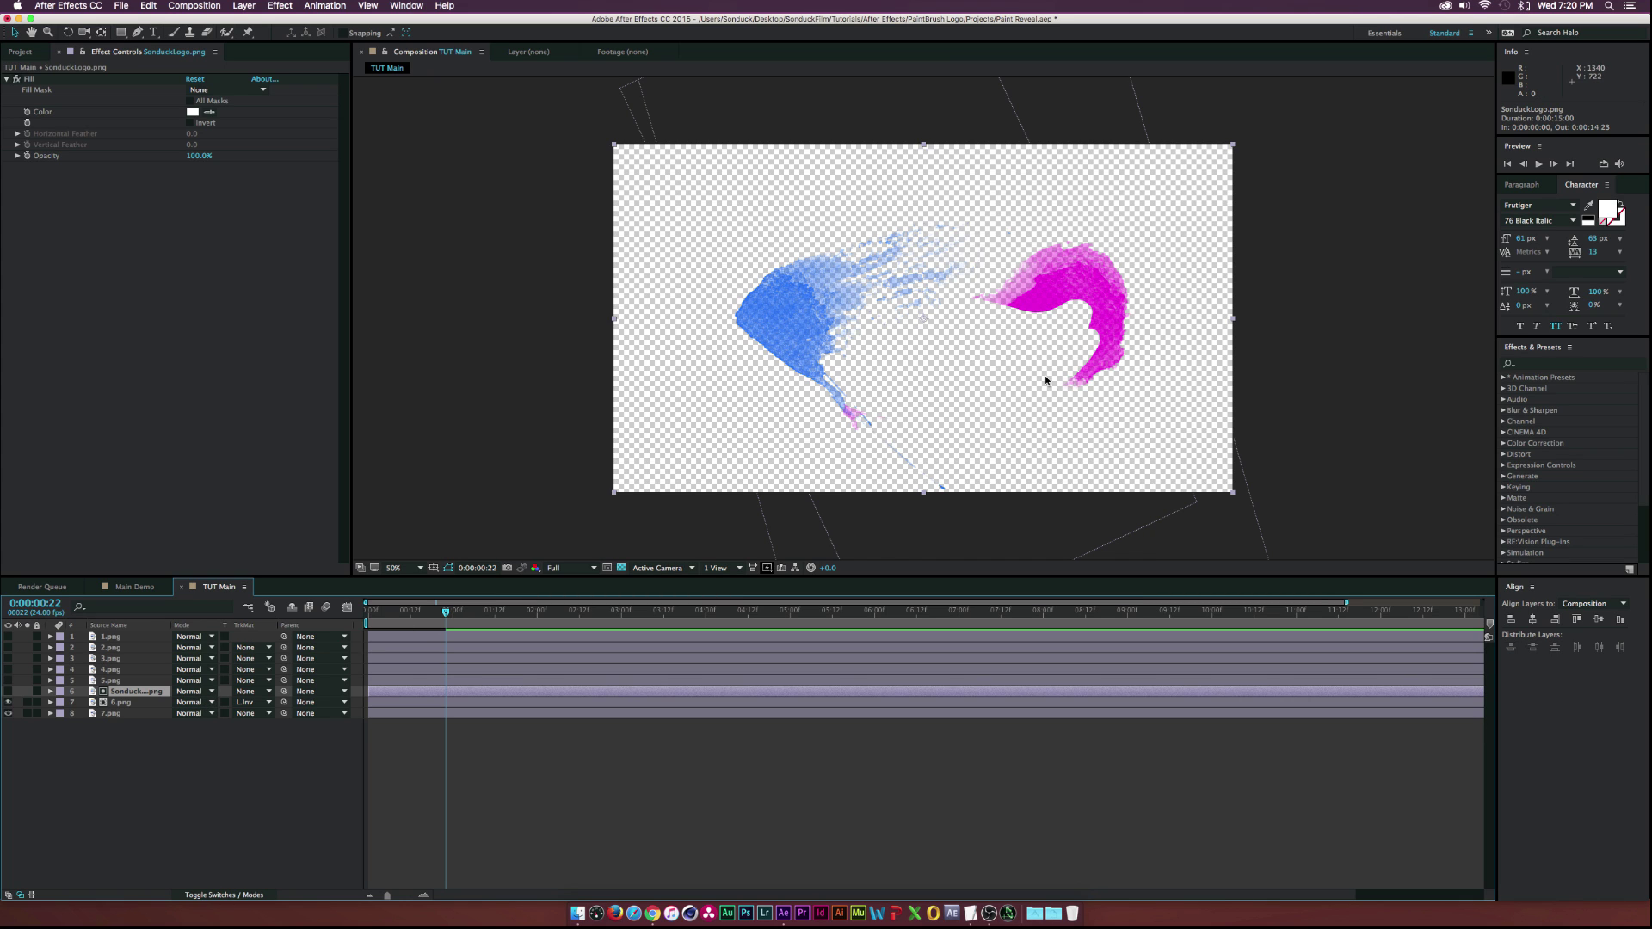
pyautogui.click(9, 680)
pyautogui.click(112, 681)
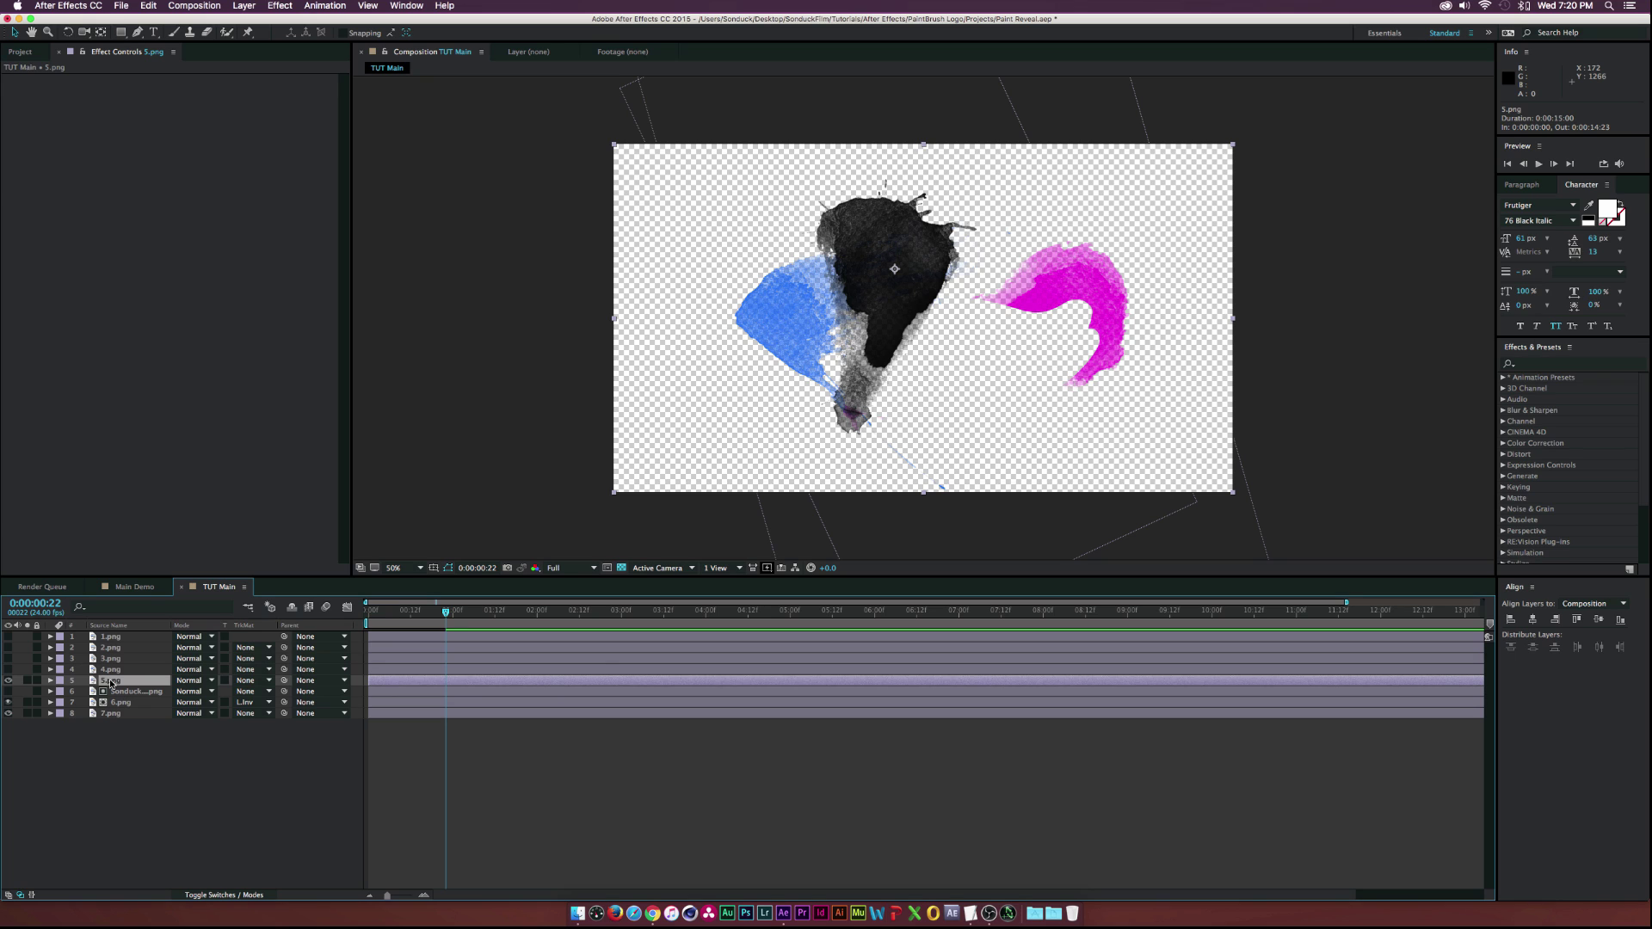
pyautogui.press('super+v')
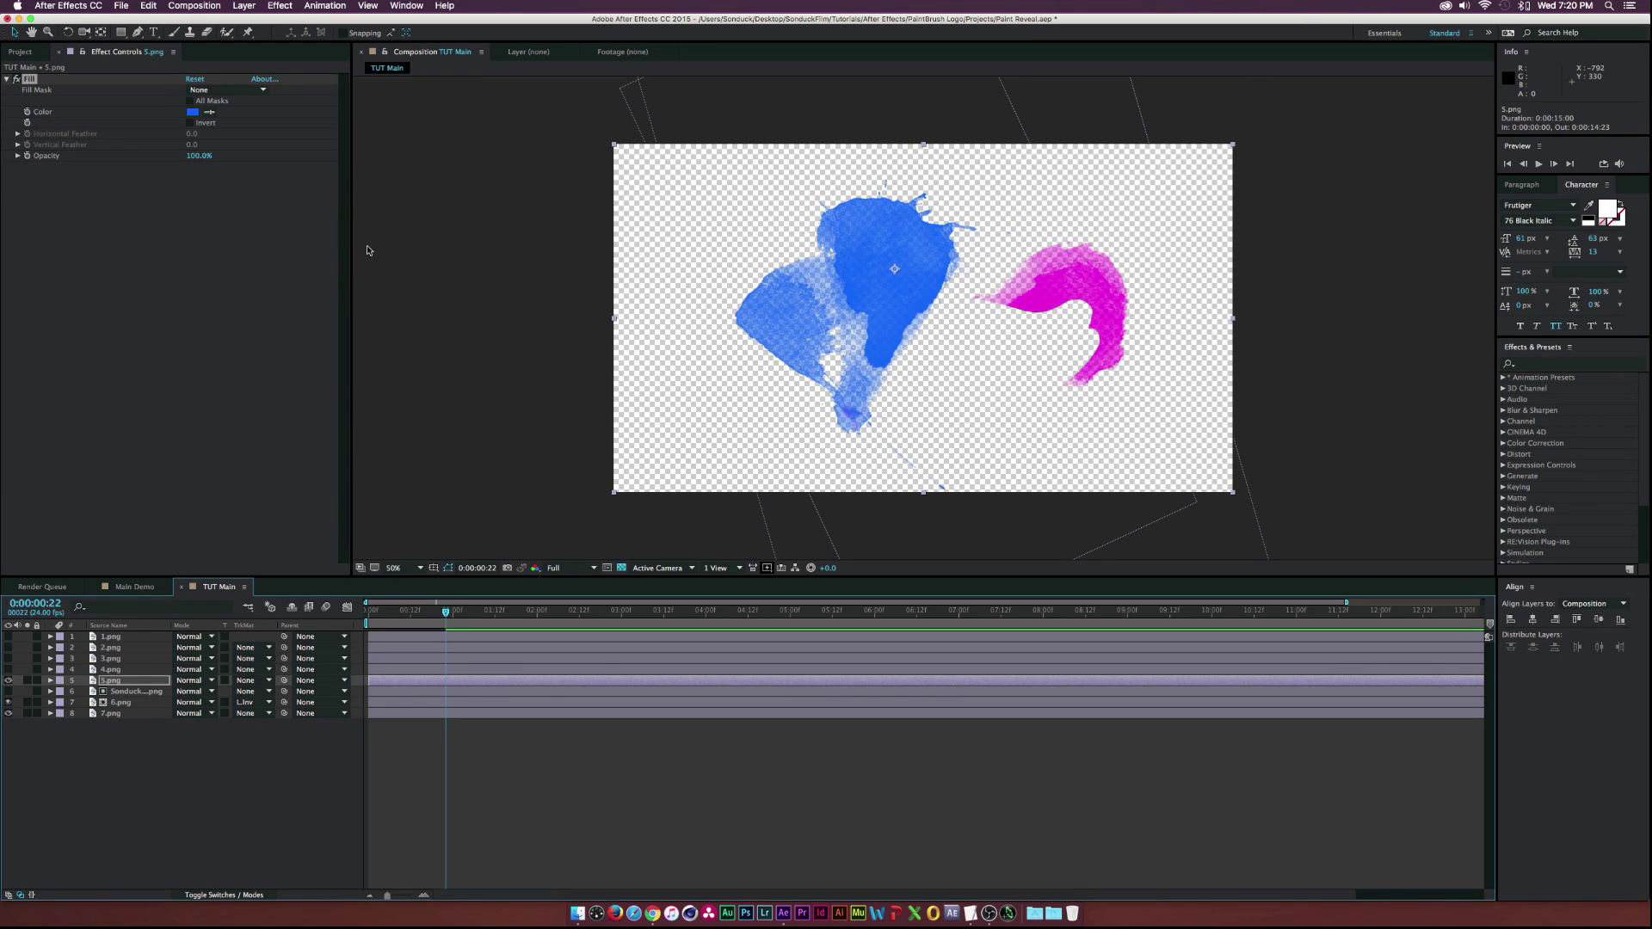
# - Set the Fill color of the 5.png paint stroke to green 02A013
pyautogui.click(193, 112)
pyautogui.moveTo(191, 161)
pyautogui.mouseDown()
pyautogui.moveTo(191, 204)
pyautogui.moveTo(174, 158)
pyautogui.mouseUp()
pyautogui.click(171, 149)
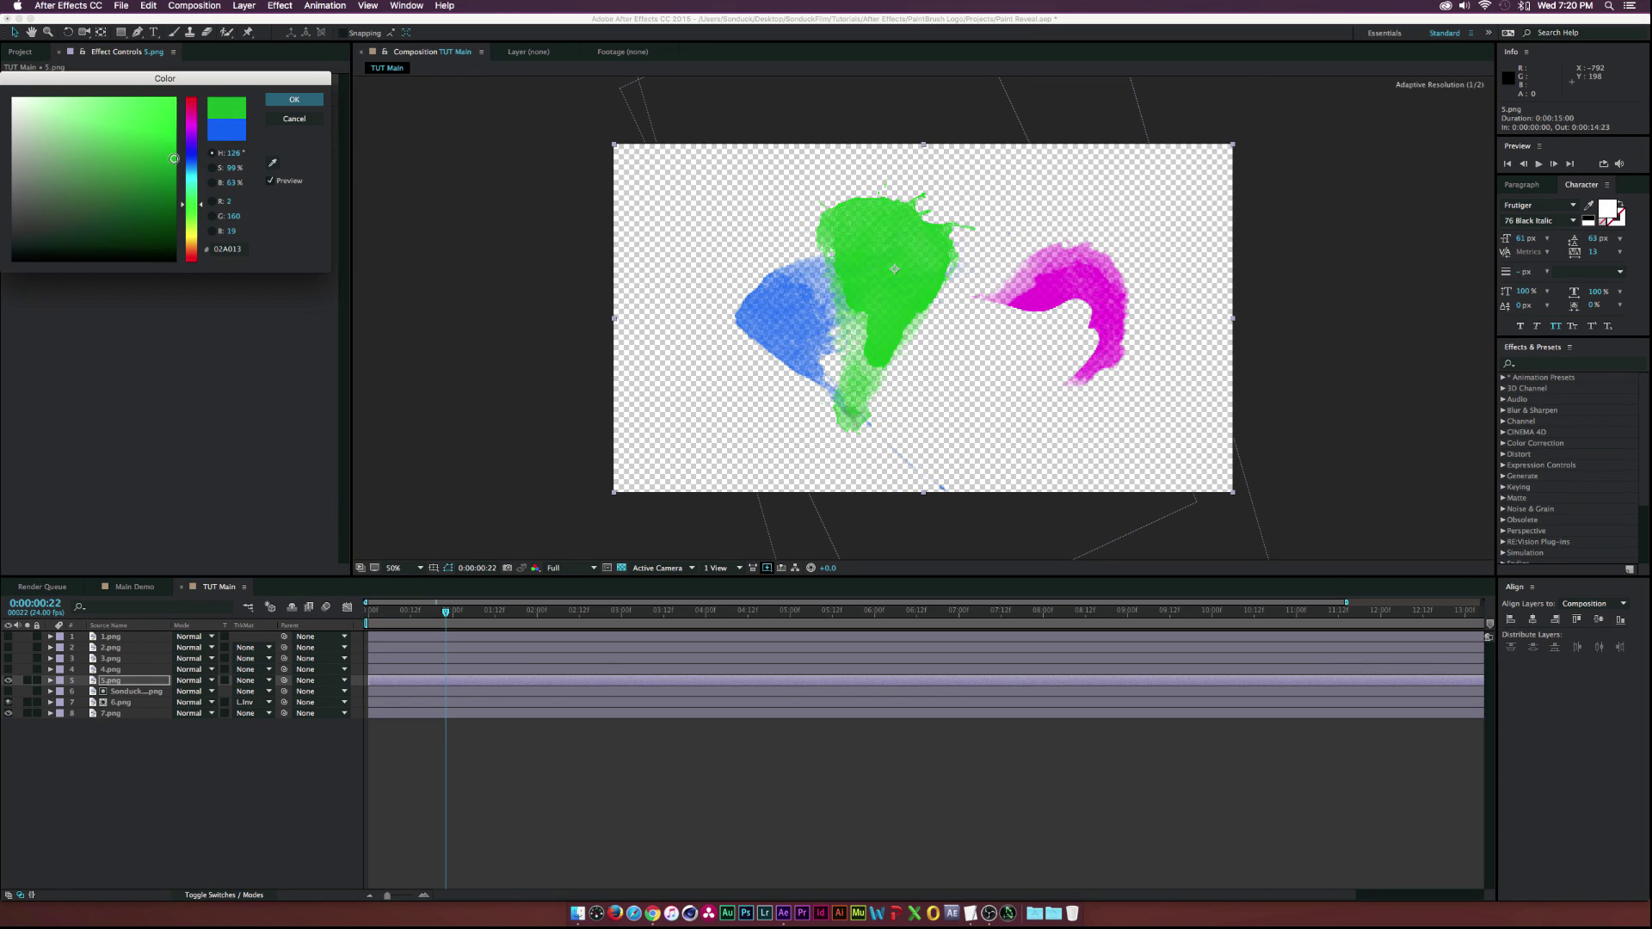
pyautogui.click(293, 100)
# - Rotate the 5.png stroke to 109° and move it to about 1116, 806 under the duck's body
pyautogui.press('r')
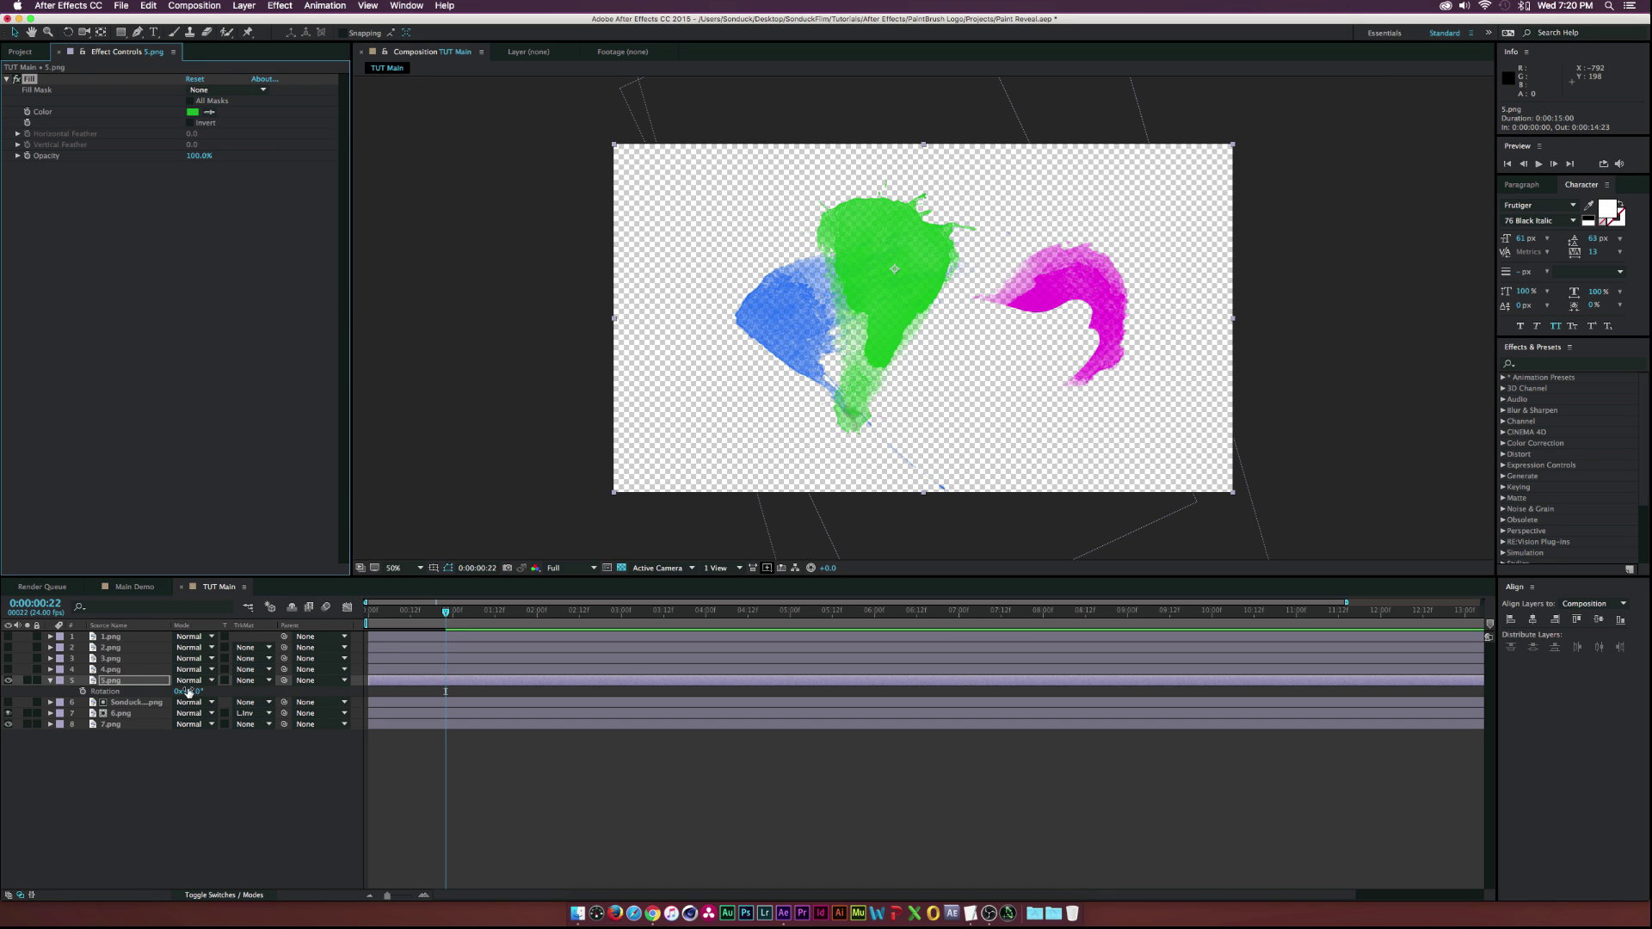
pyautogui.moveTo(189, 691); pyautogui.dragTo(262, 689)
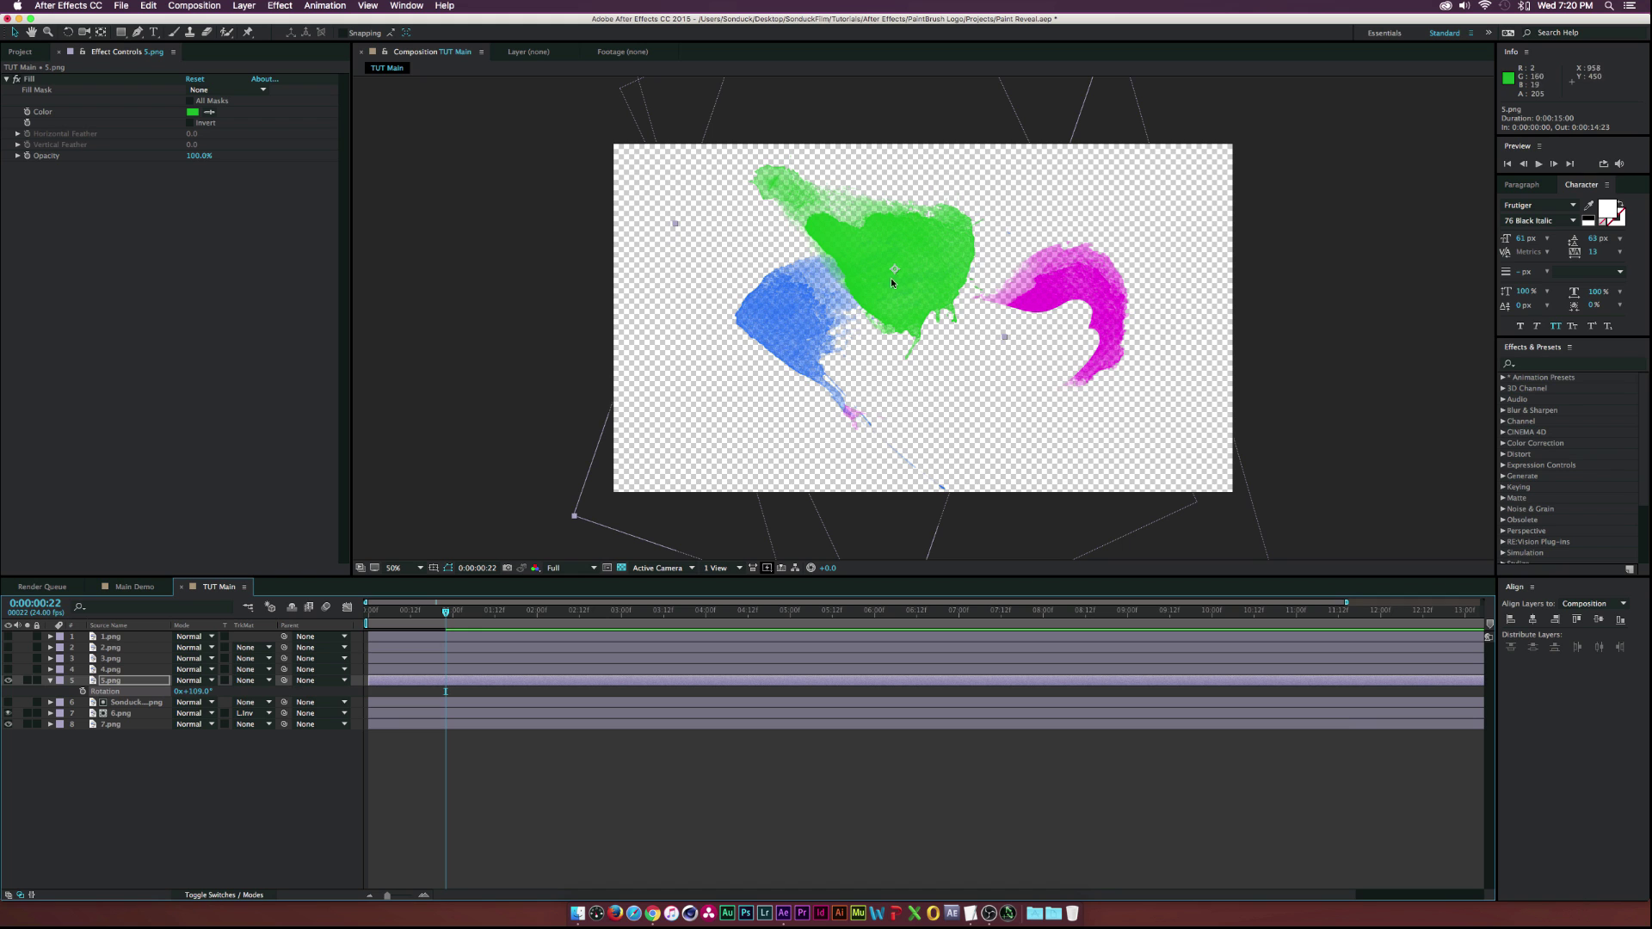
pyautogui.moveTo(890, 277); pyautogui.dragTo(991, 416)
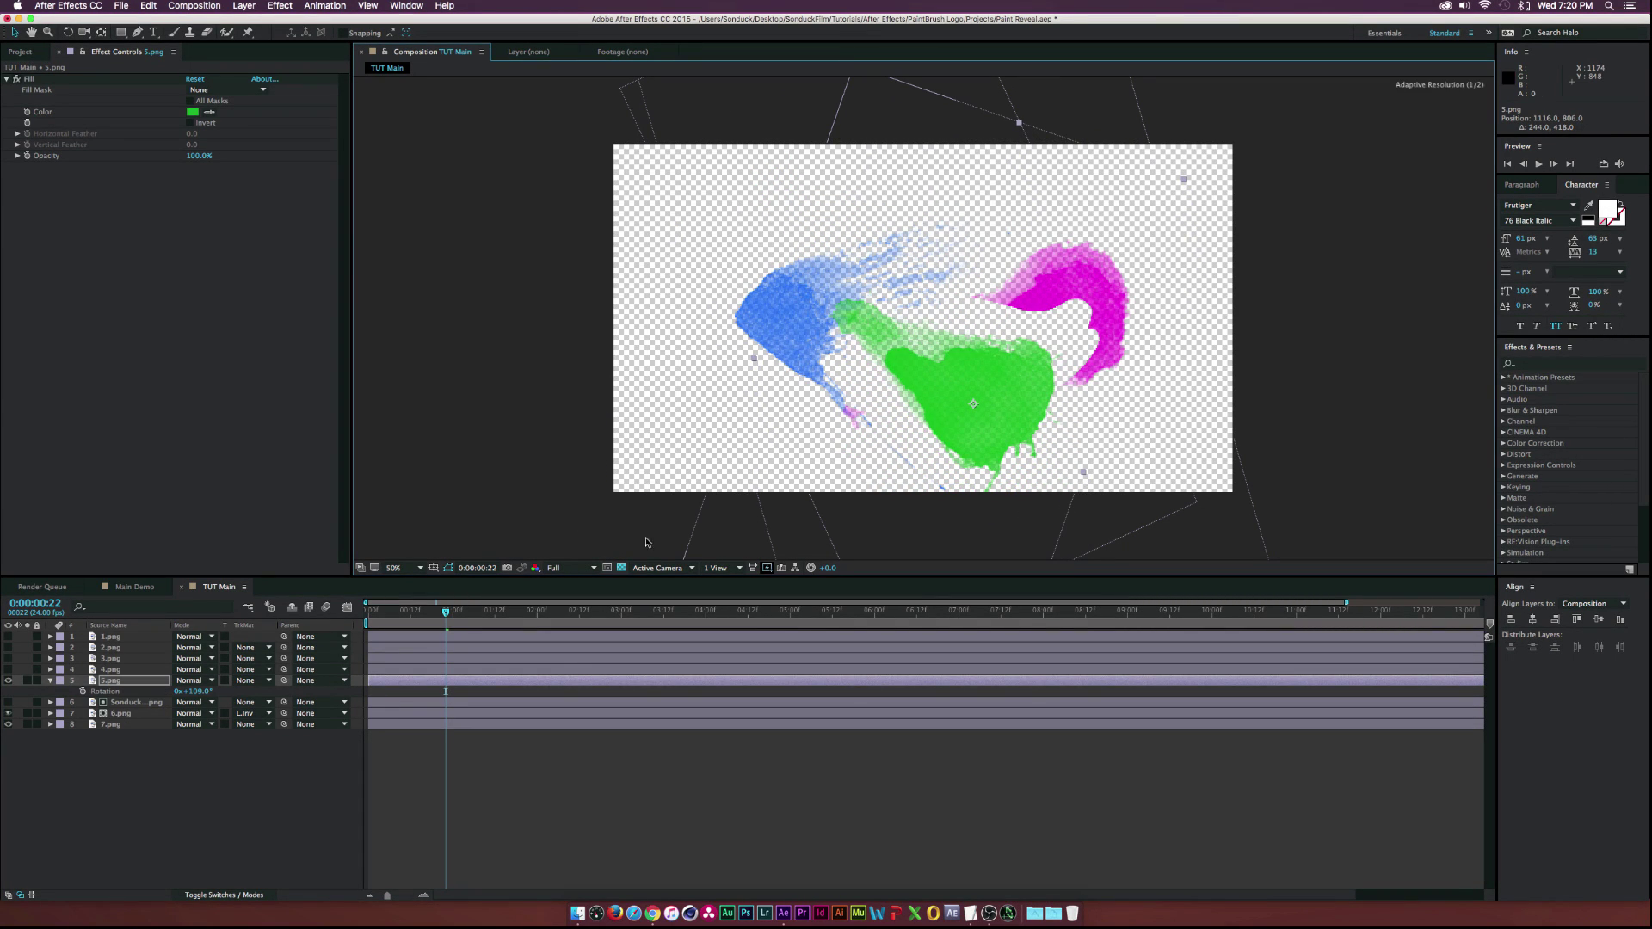
# - Add Position and Scale keyframes to 5.png and move them to 0:00:01:06
pyautogui.hotkey('shift', 'p')
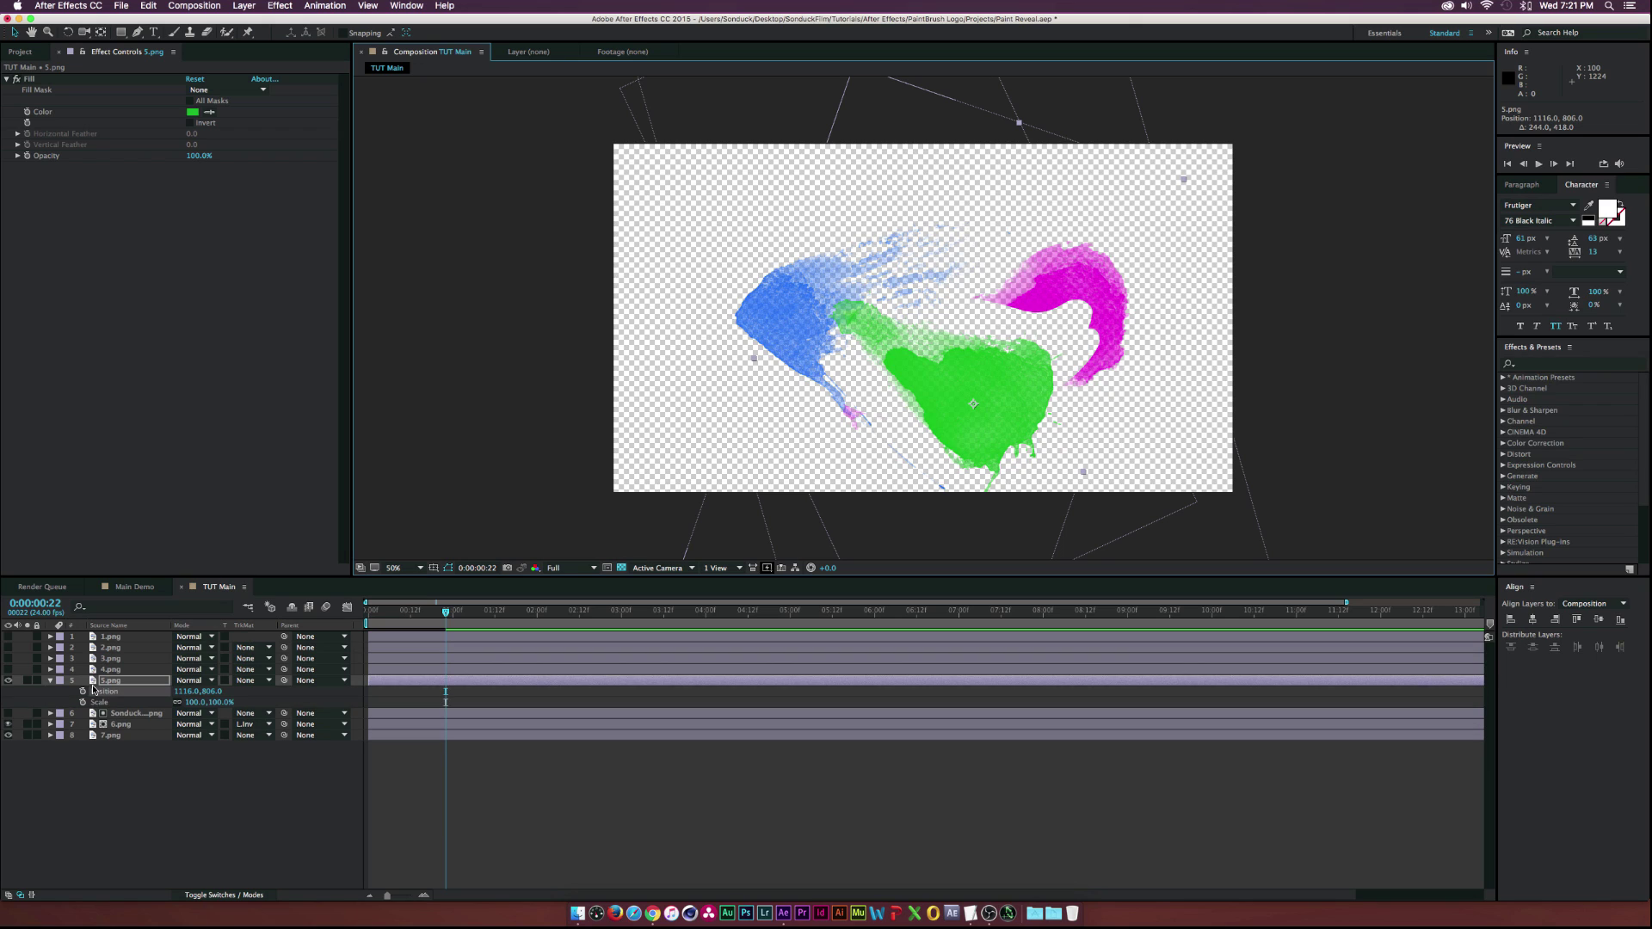
pyautogui.click(82, 691)
pyautogui.click(83, 702)
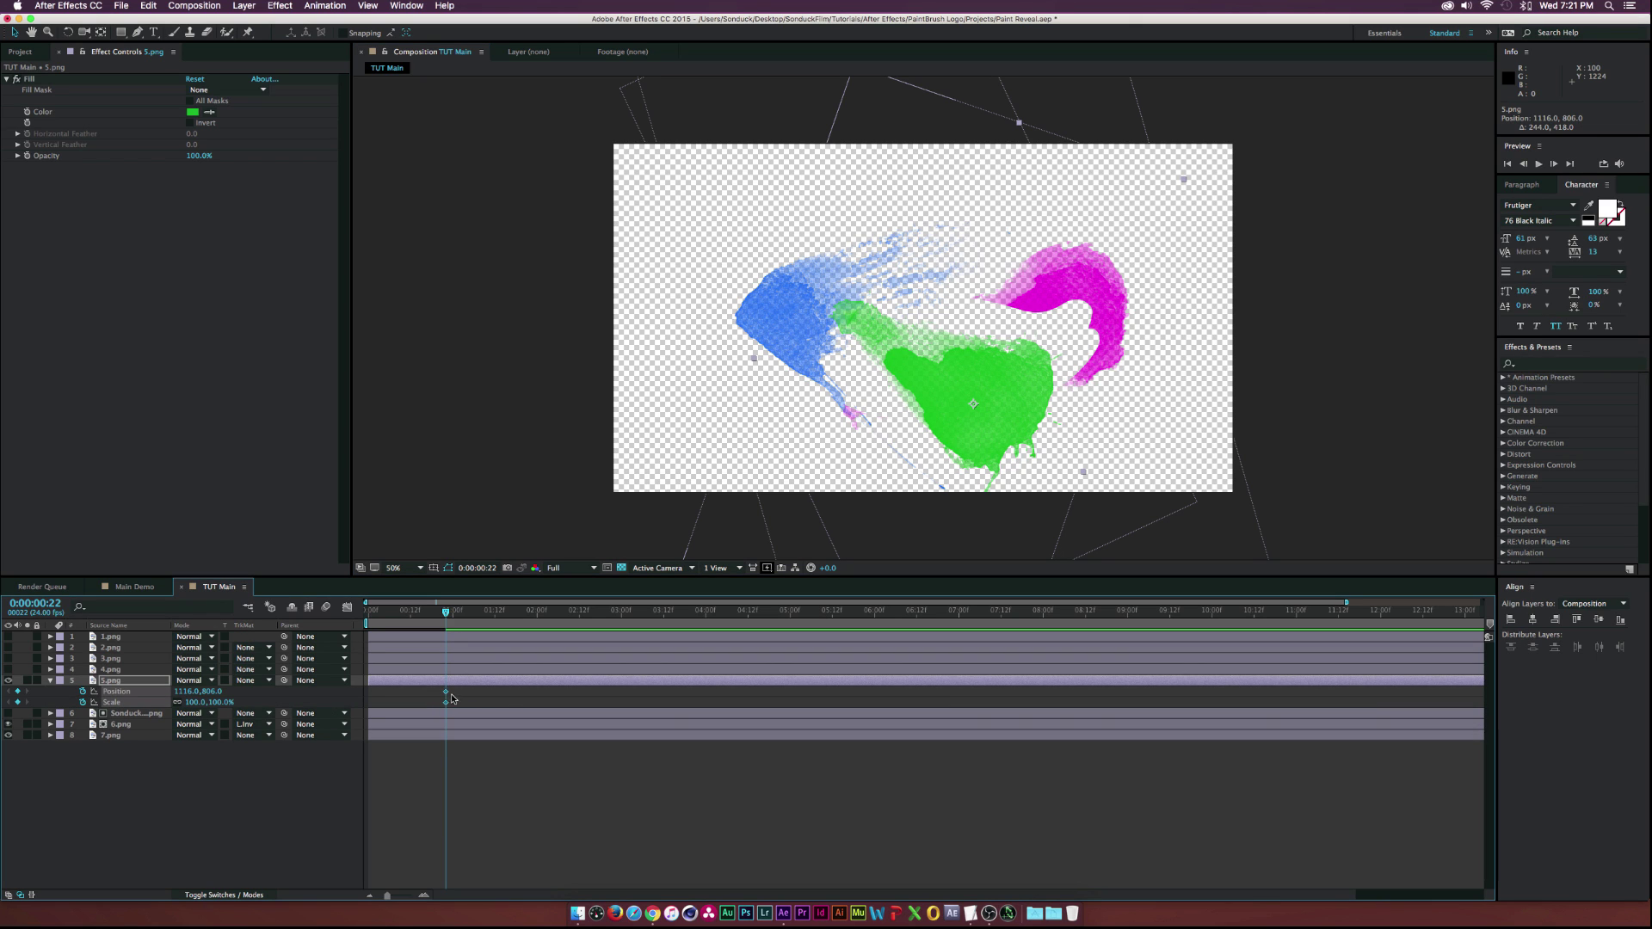
pyautogui.moveTo(445, 694)
pyautogui.mouseDown()
pyautogui.moveTo(491, 693)
pyautogui.moveTo(474, 693)
pyautogui.mouseUp()
# - At 0:00:00:22, move 5.png below the frame to a Y position of about 1312, set its scale to 0% and preview the motion
pyautogui.moveTo(986, 405); pyautogui.dragTo(962, 623)
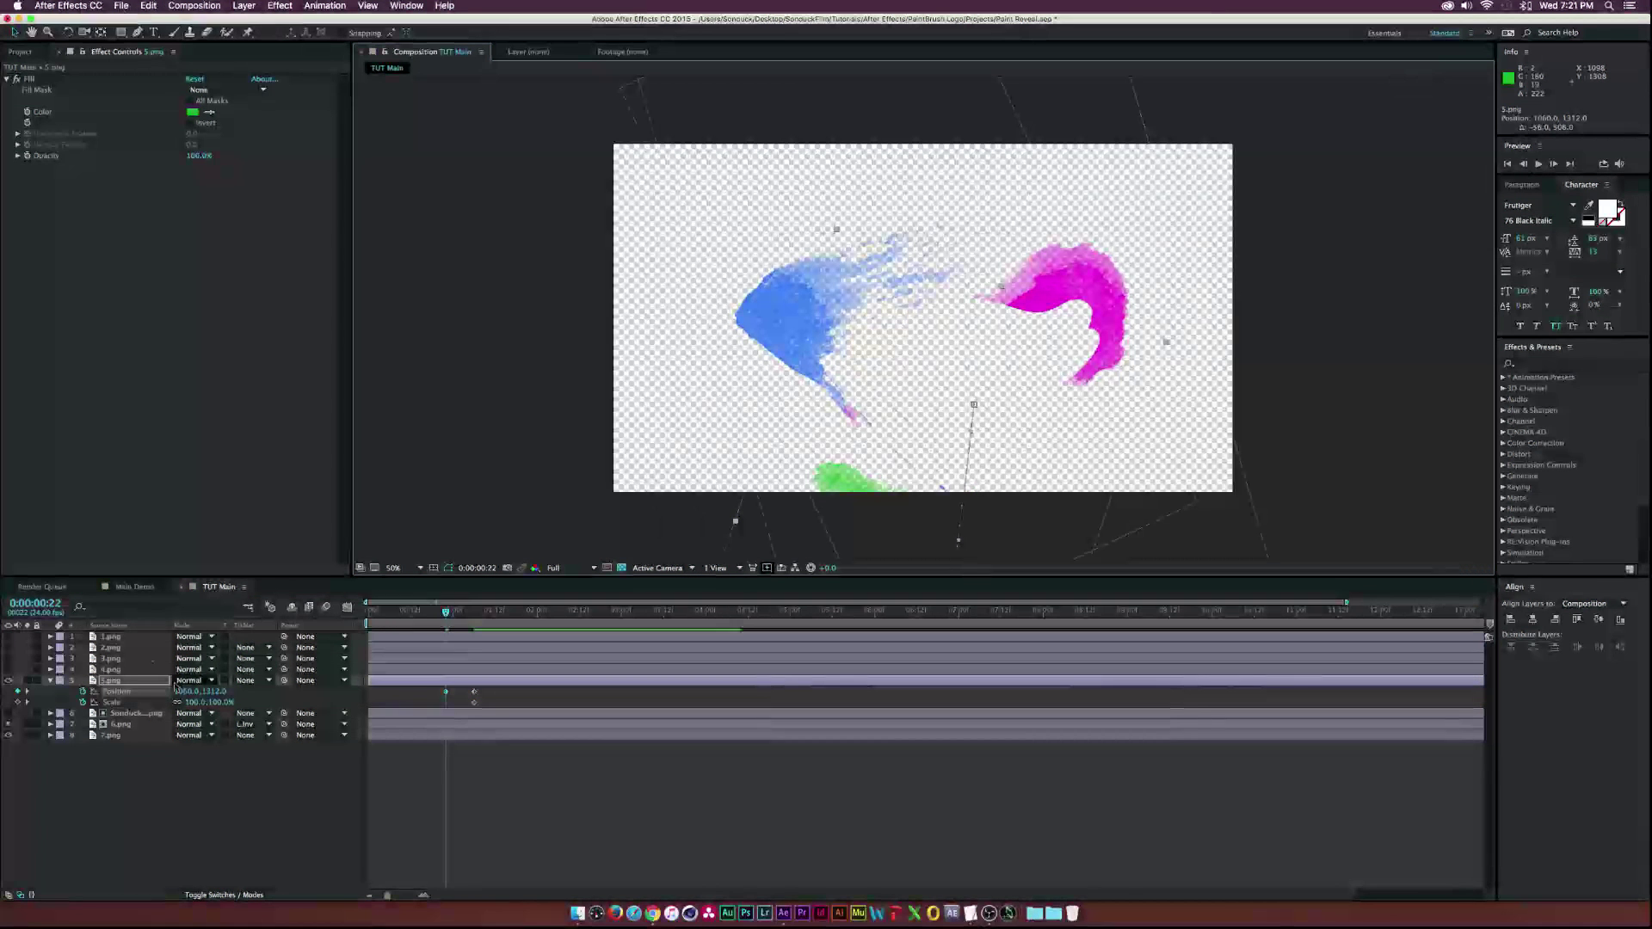
pyautogui.click(193, 703)
pyautogui.write('0')
pyautogui.click(214, 802)
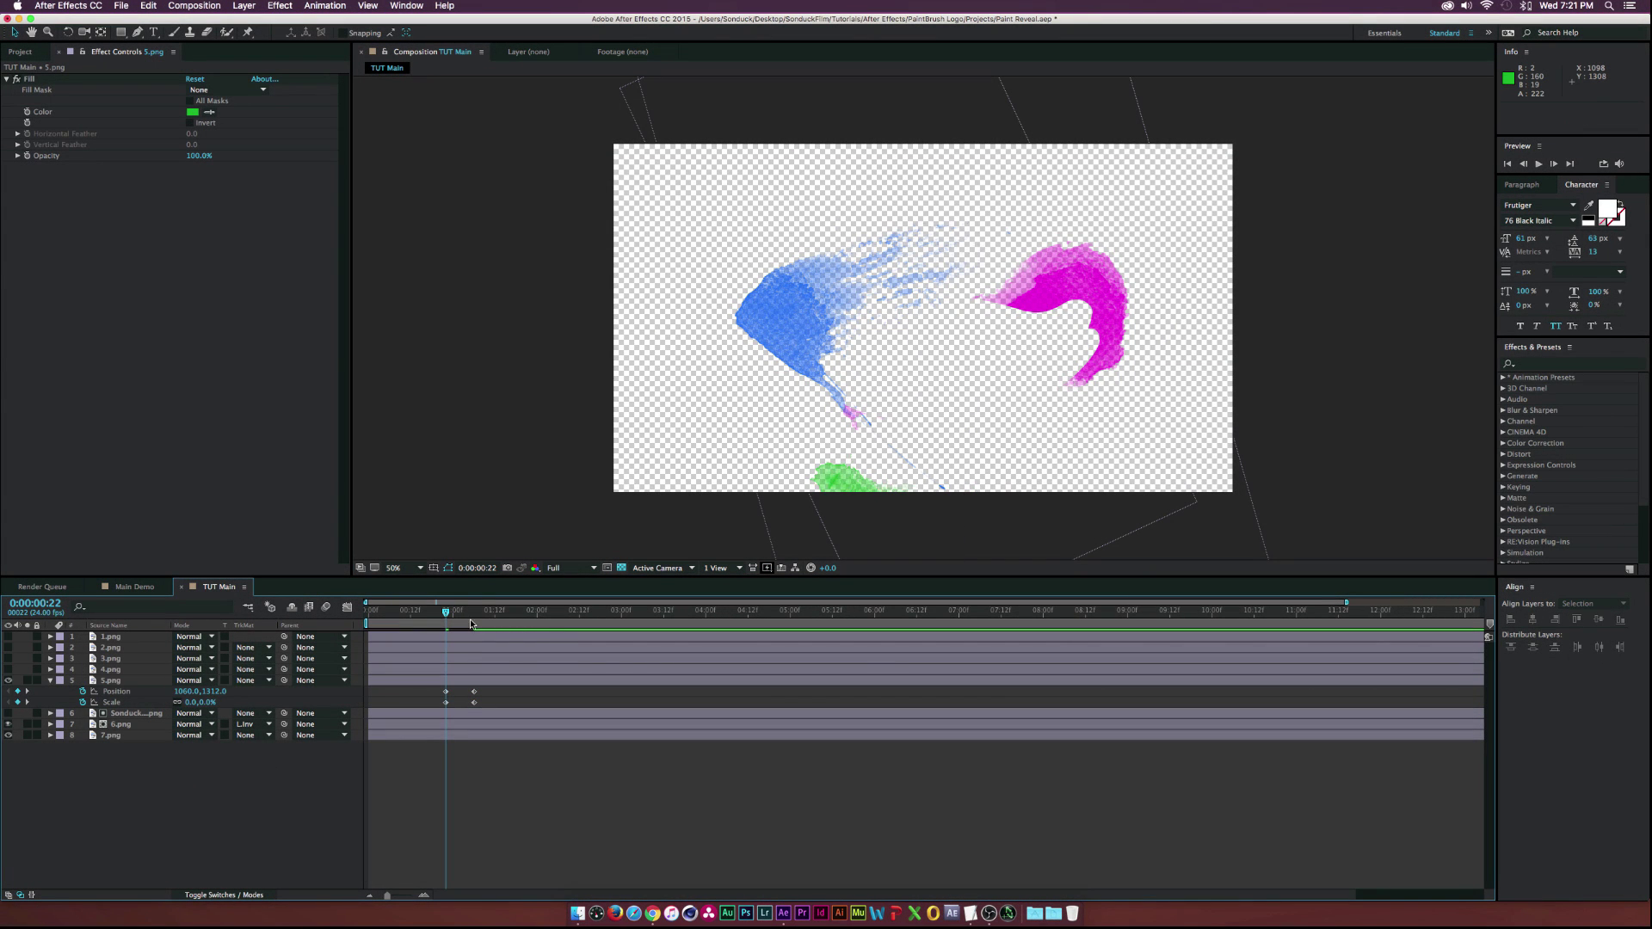
pyautogui.moveTo(423, 612)
pyautogui.mouseDown()
pyautogui.moveTo(371, 612)
pyautogui.moveTo(499, 612)
pyautogui.moveTo(364, 613)
pyautogui.moveTo(474, 618)
pyautogui.mouseUp()
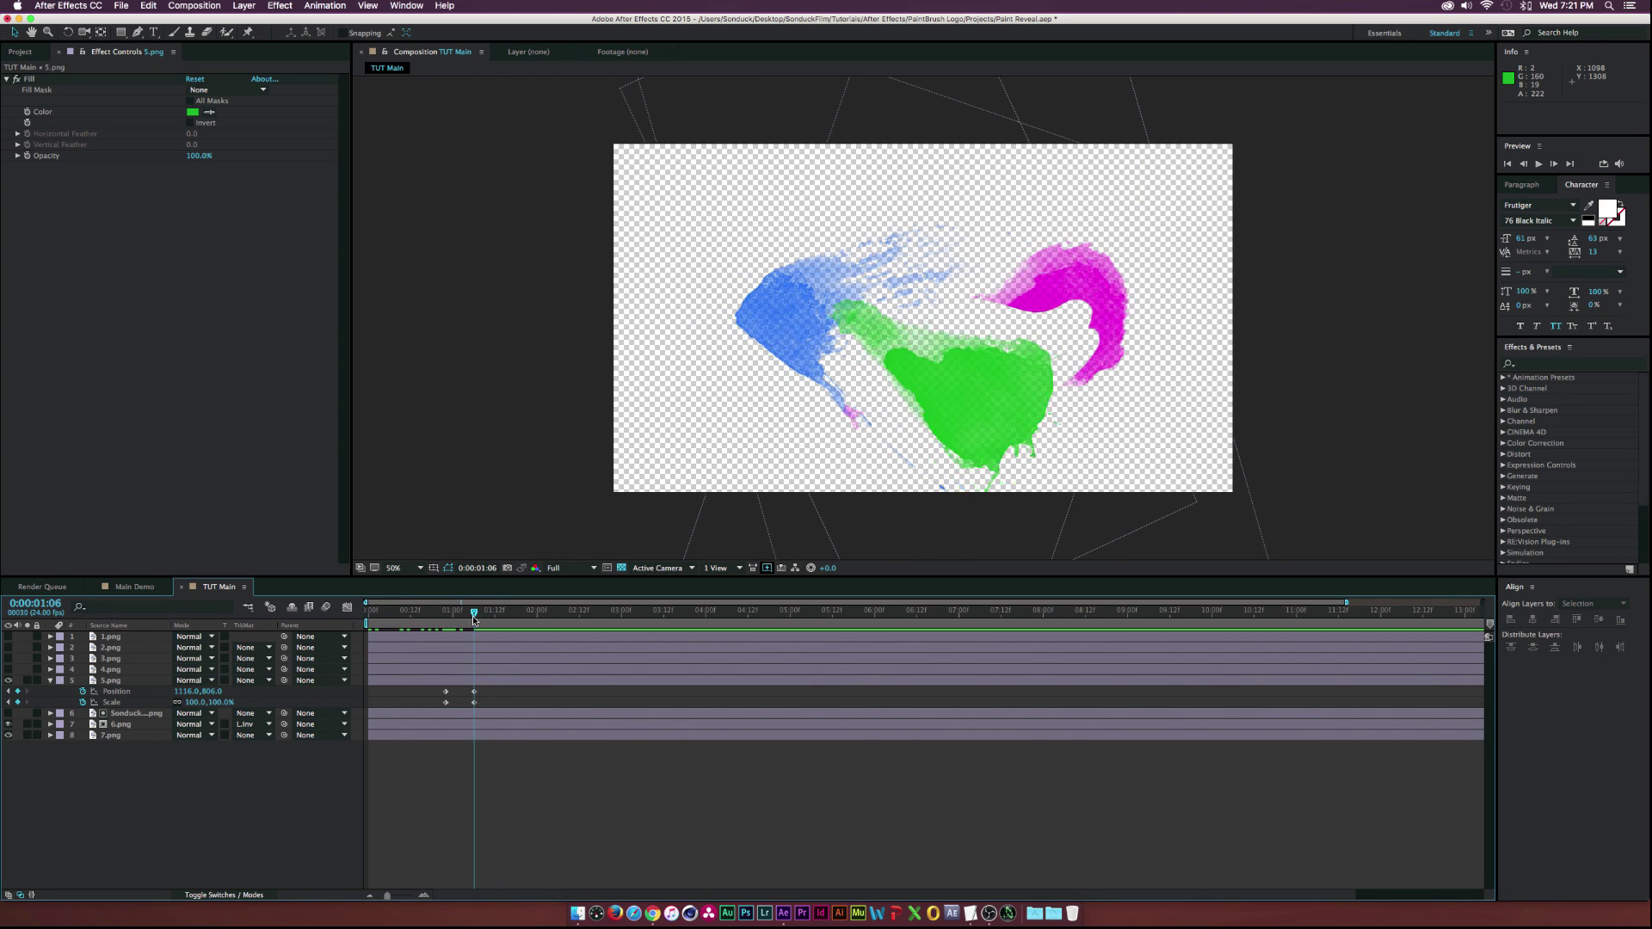
# - Show the 4.png stroke and move it over the duck's body to a position of about 1028, 464
pyautogui.click(50, 681)
pyautogui.click(9, 670)
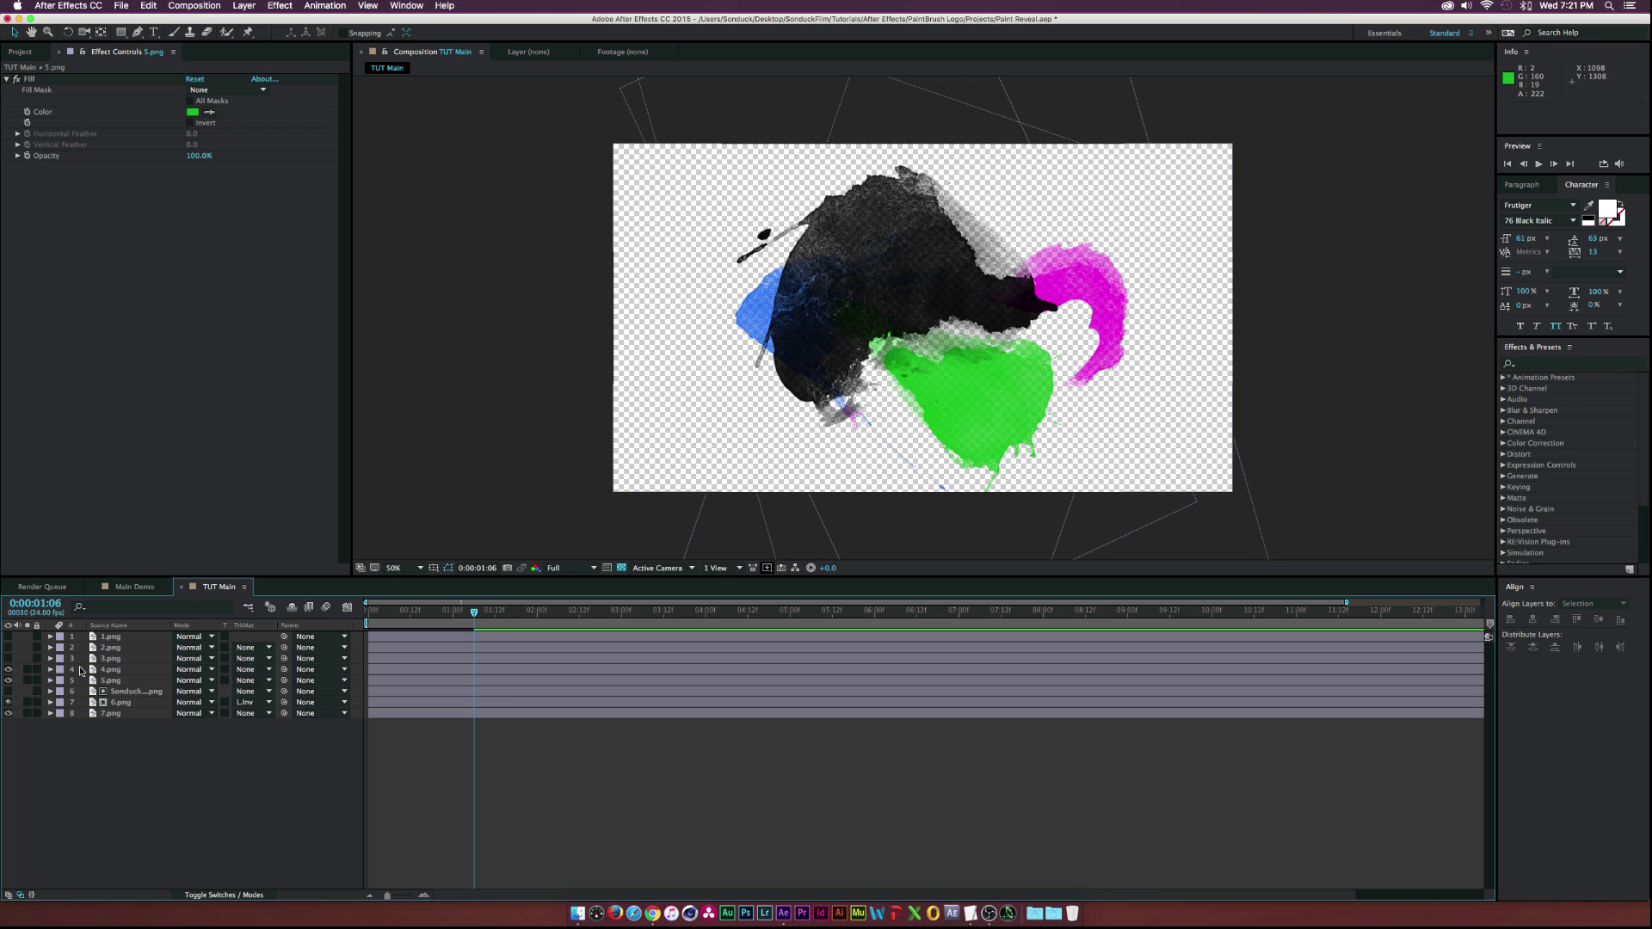
pyautogui.click(107, 671)
pyautogui.moveTo(880, 281)
pyautogui.mouseDown()
pyautogui.moveTo(968, 349)
pyautogui.moveTo(954, 311)
pyautogui.mouseUp()
pyautogui.press('Return')
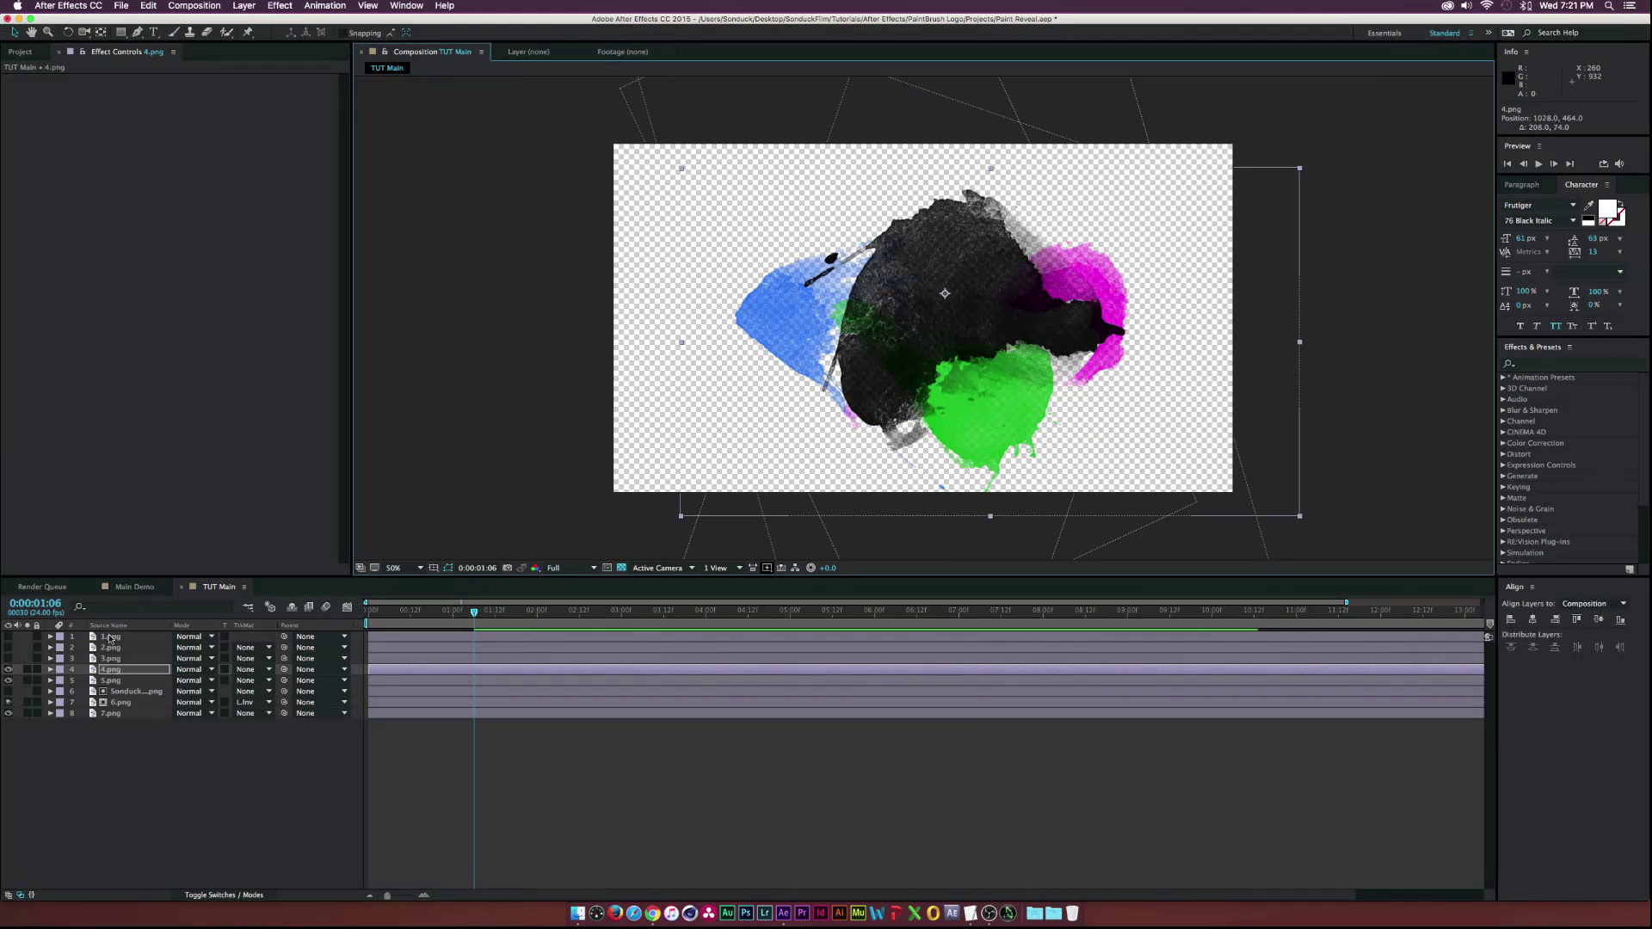
# - Paste the Fill effect onto 4.png and set its color to white FFFFFF
pyautogui.press('Return')
pyautogui.press('super+v')
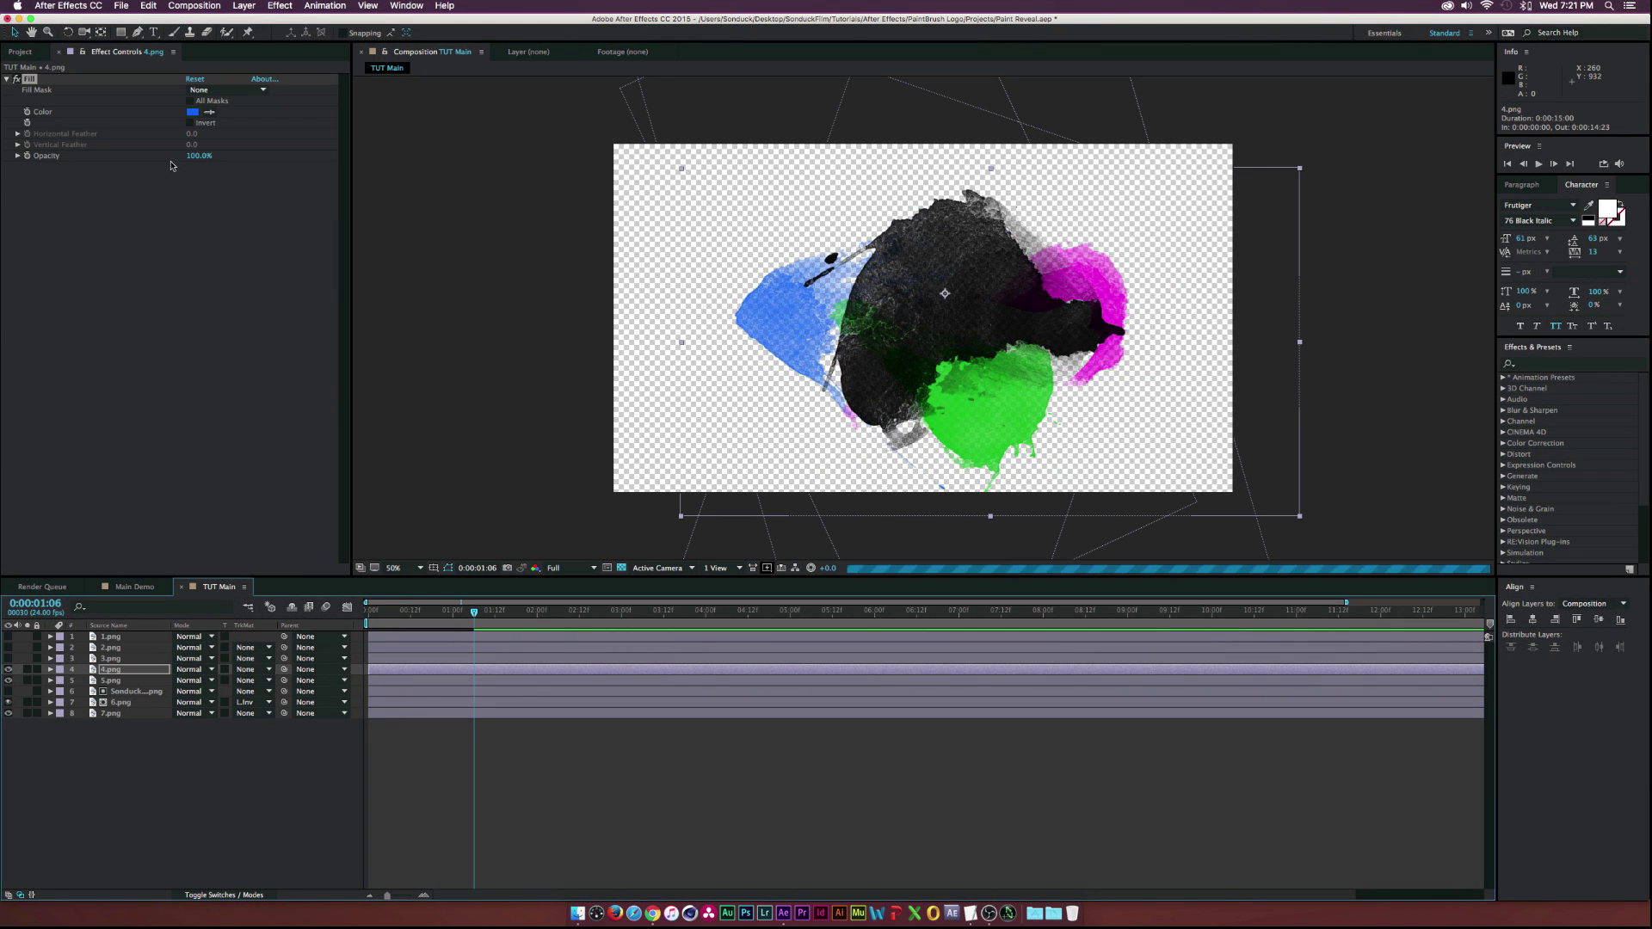
pyautogui.click(193, 115)
pyautogui.moveTo(73, 153); pyautogui.dragTo(10, 96)
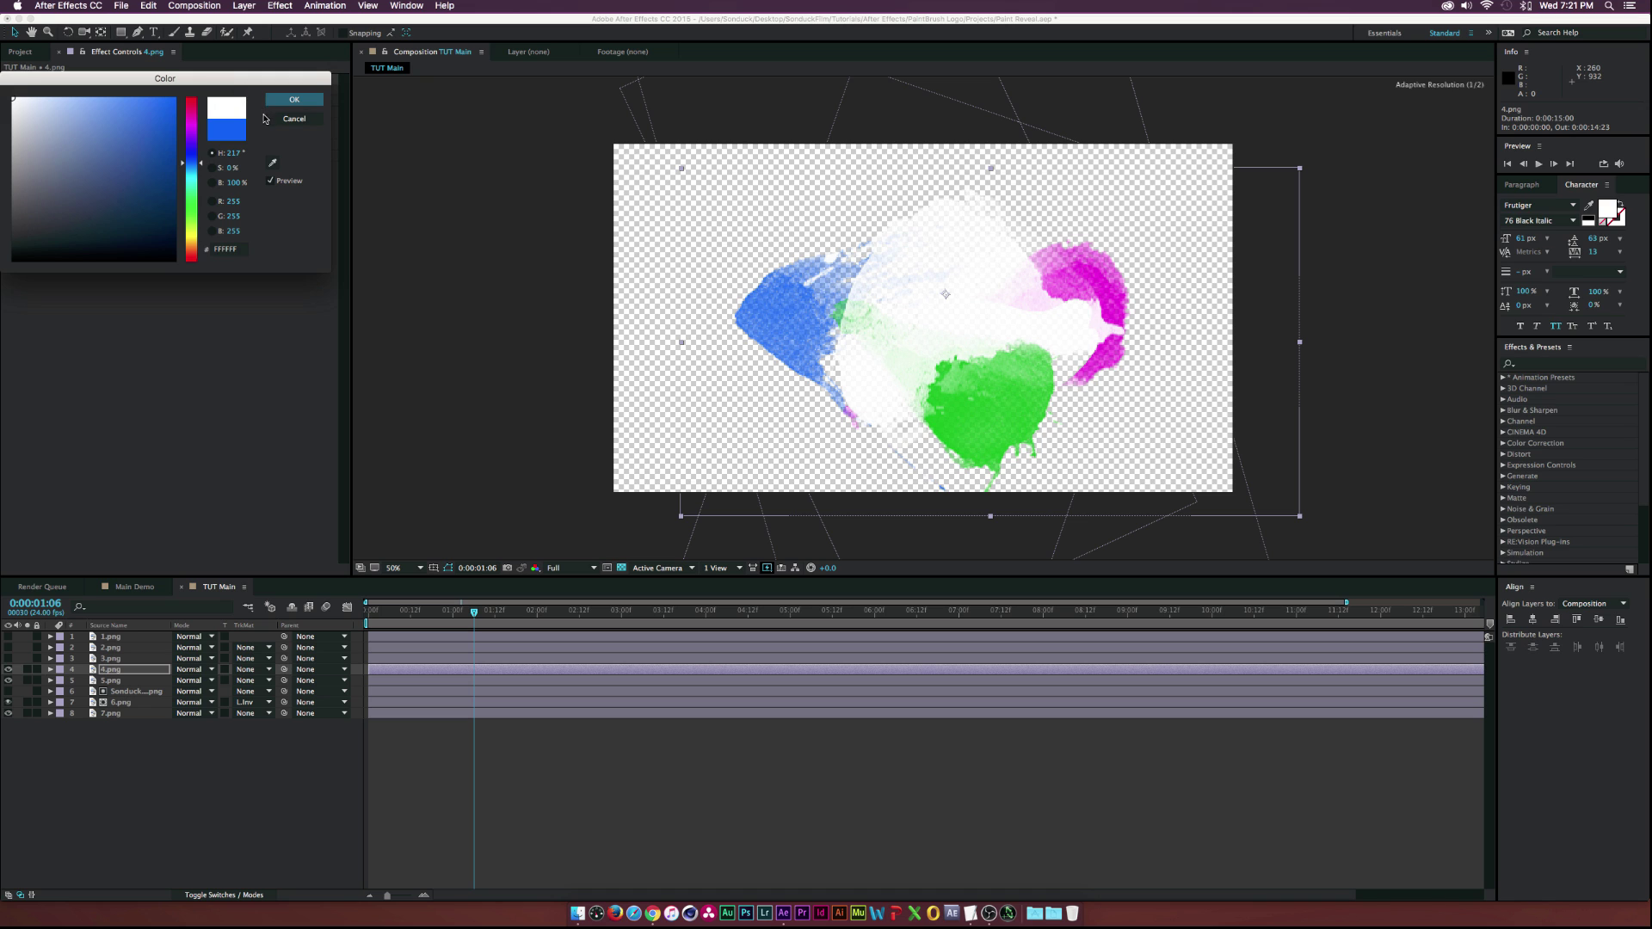
pyautogui.click(294, 99)
pyautogui.click(159, 737)
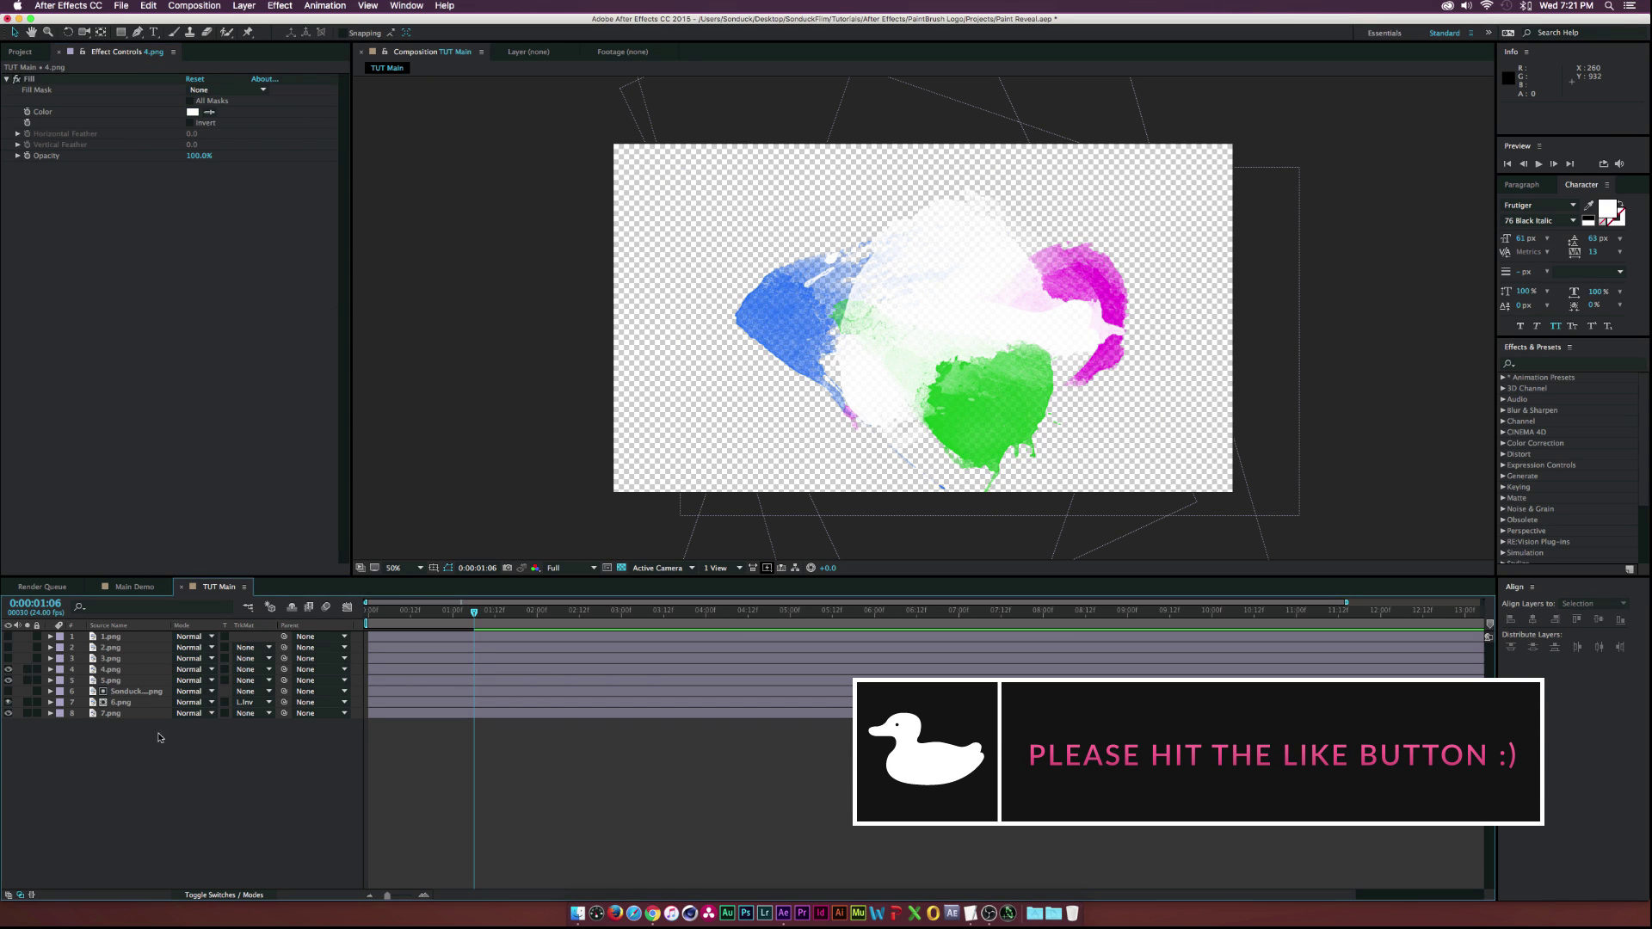
pyautogui.click(108, 671)
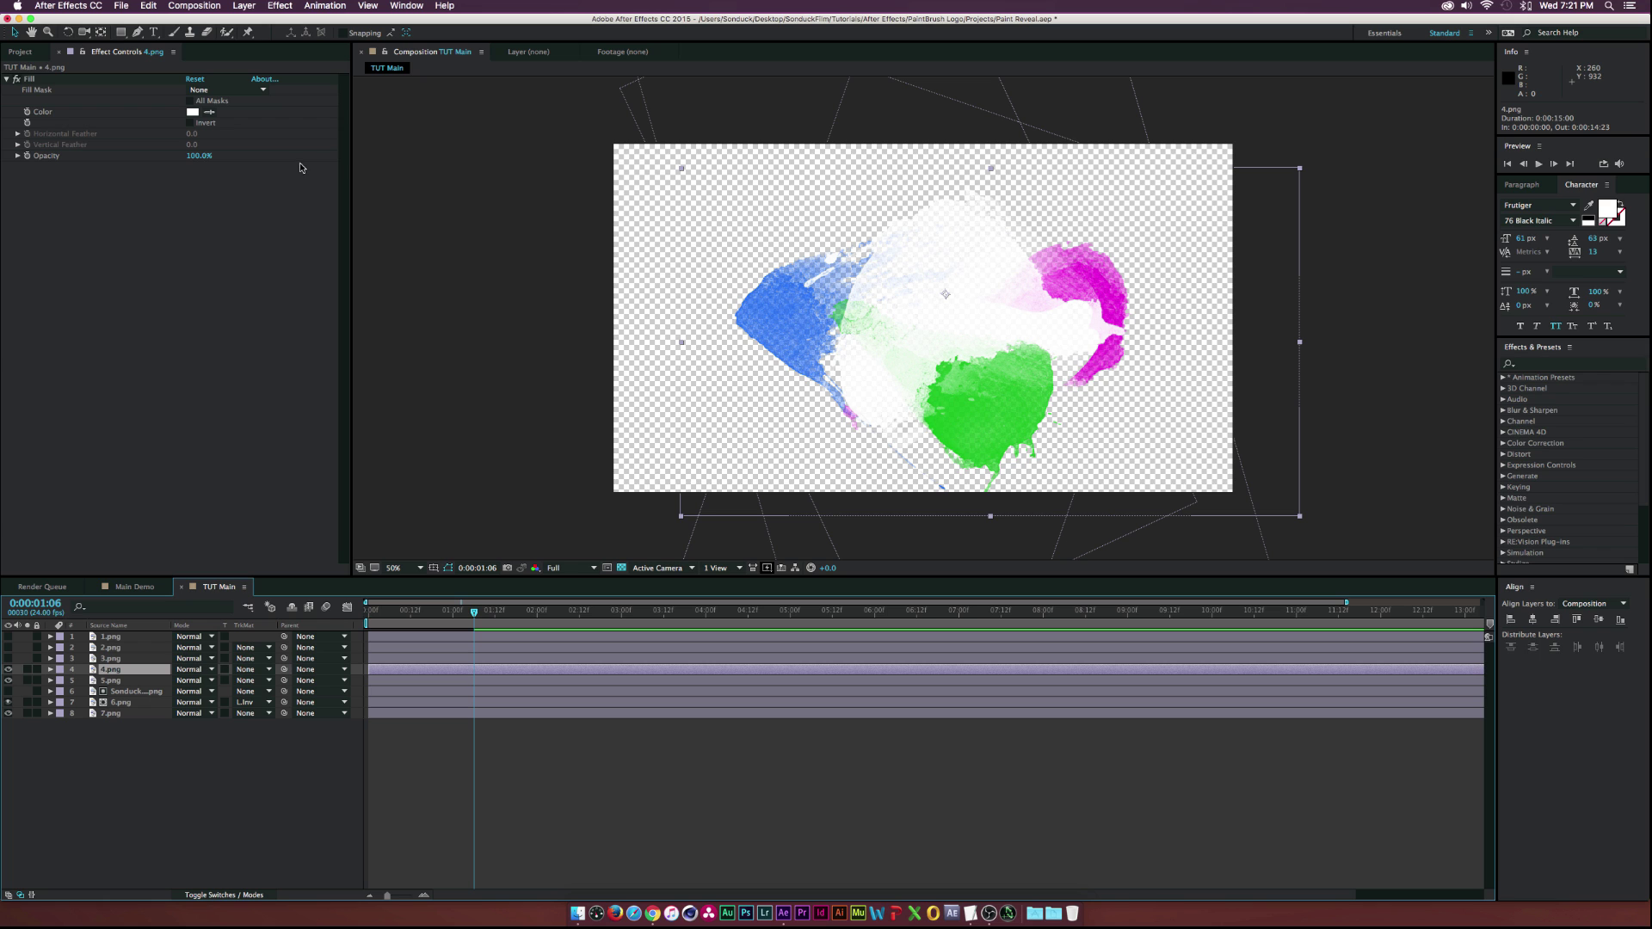
pyautogui.click(284, 9)
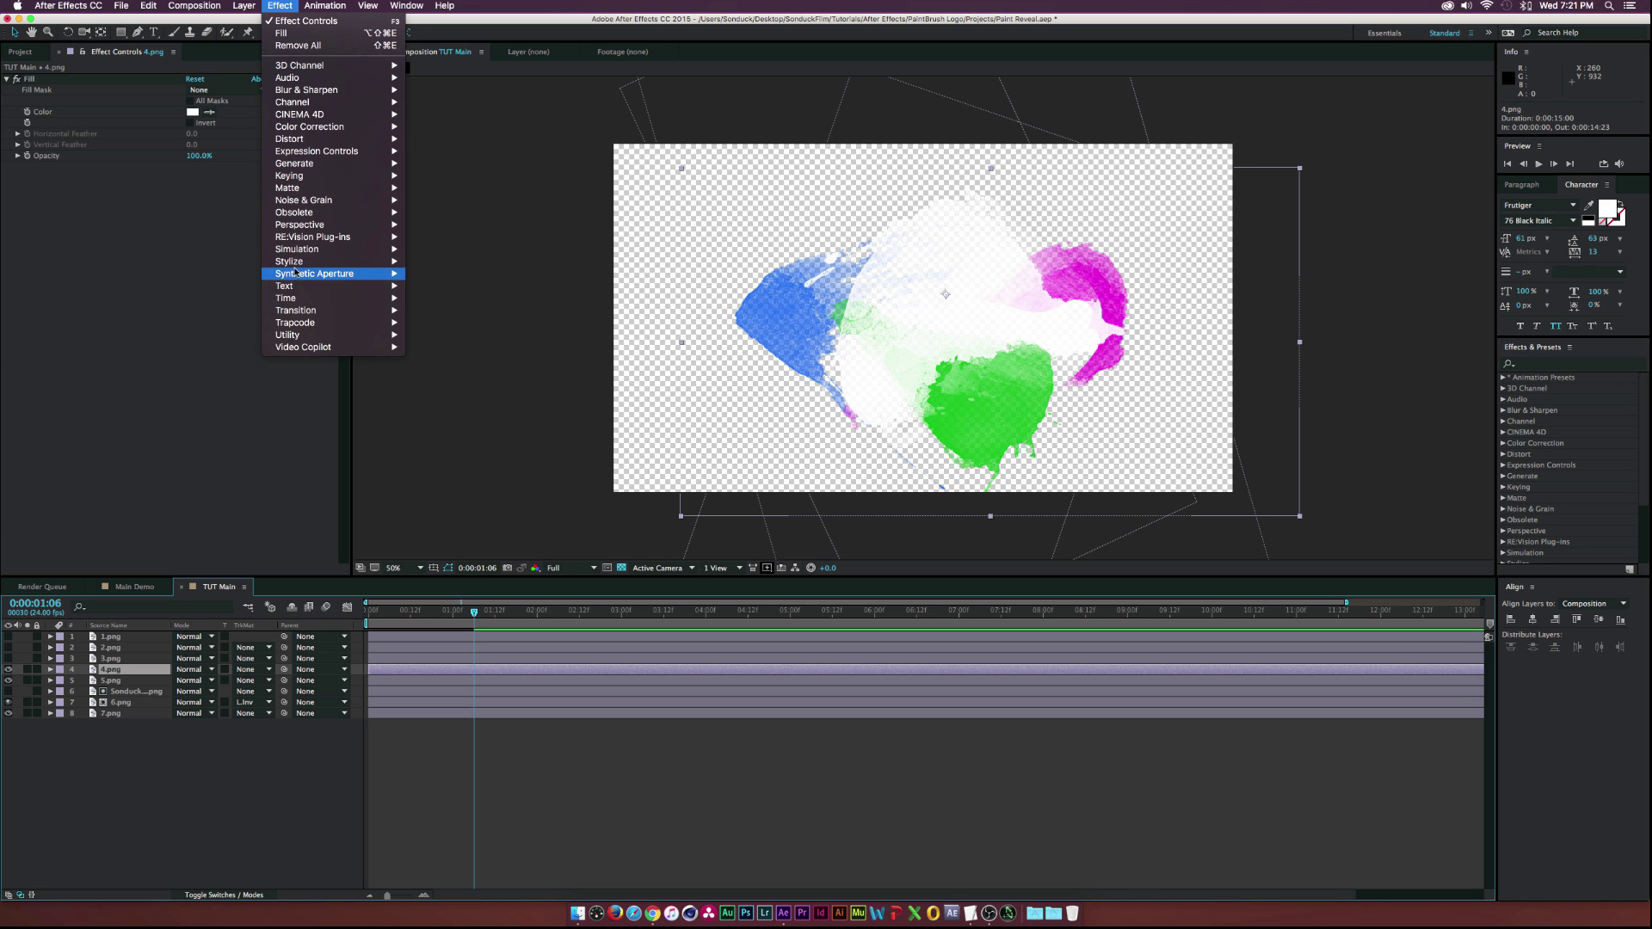
pyautogui.moveTo(327, 311)
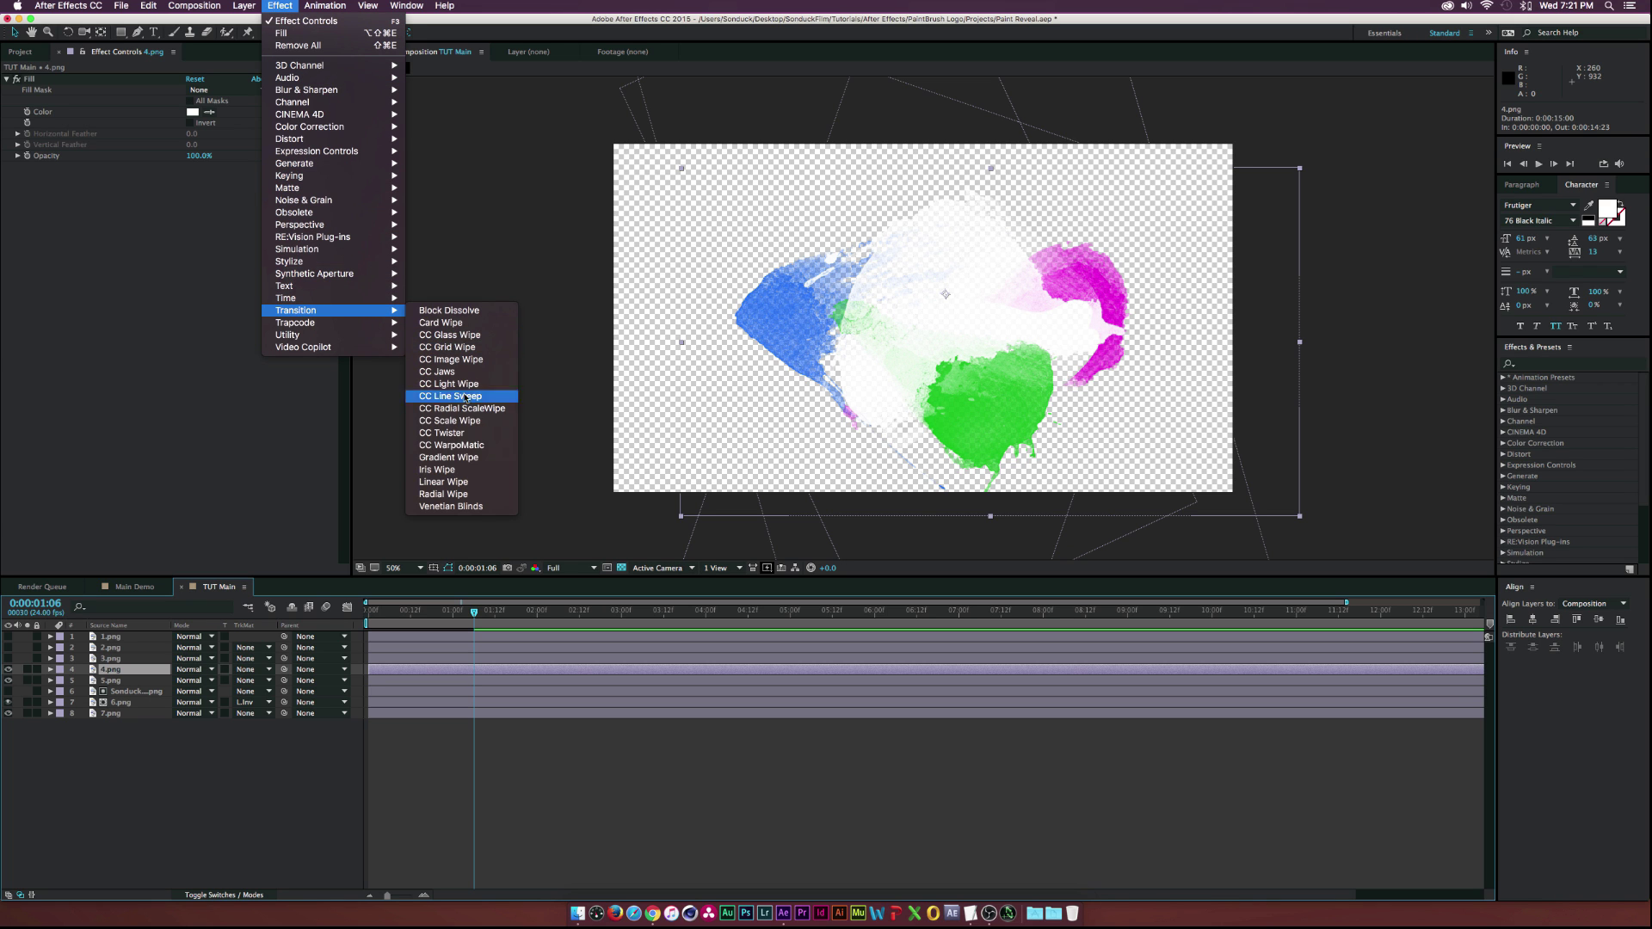
pyautogui.click(447, 470)
pyautogui.press('super+z')
# - Apply a Linear Wipe effect to 4.png and enable keyframing for its Transition Completion at 0:00:01:06
pyautogui.click(291, 6)
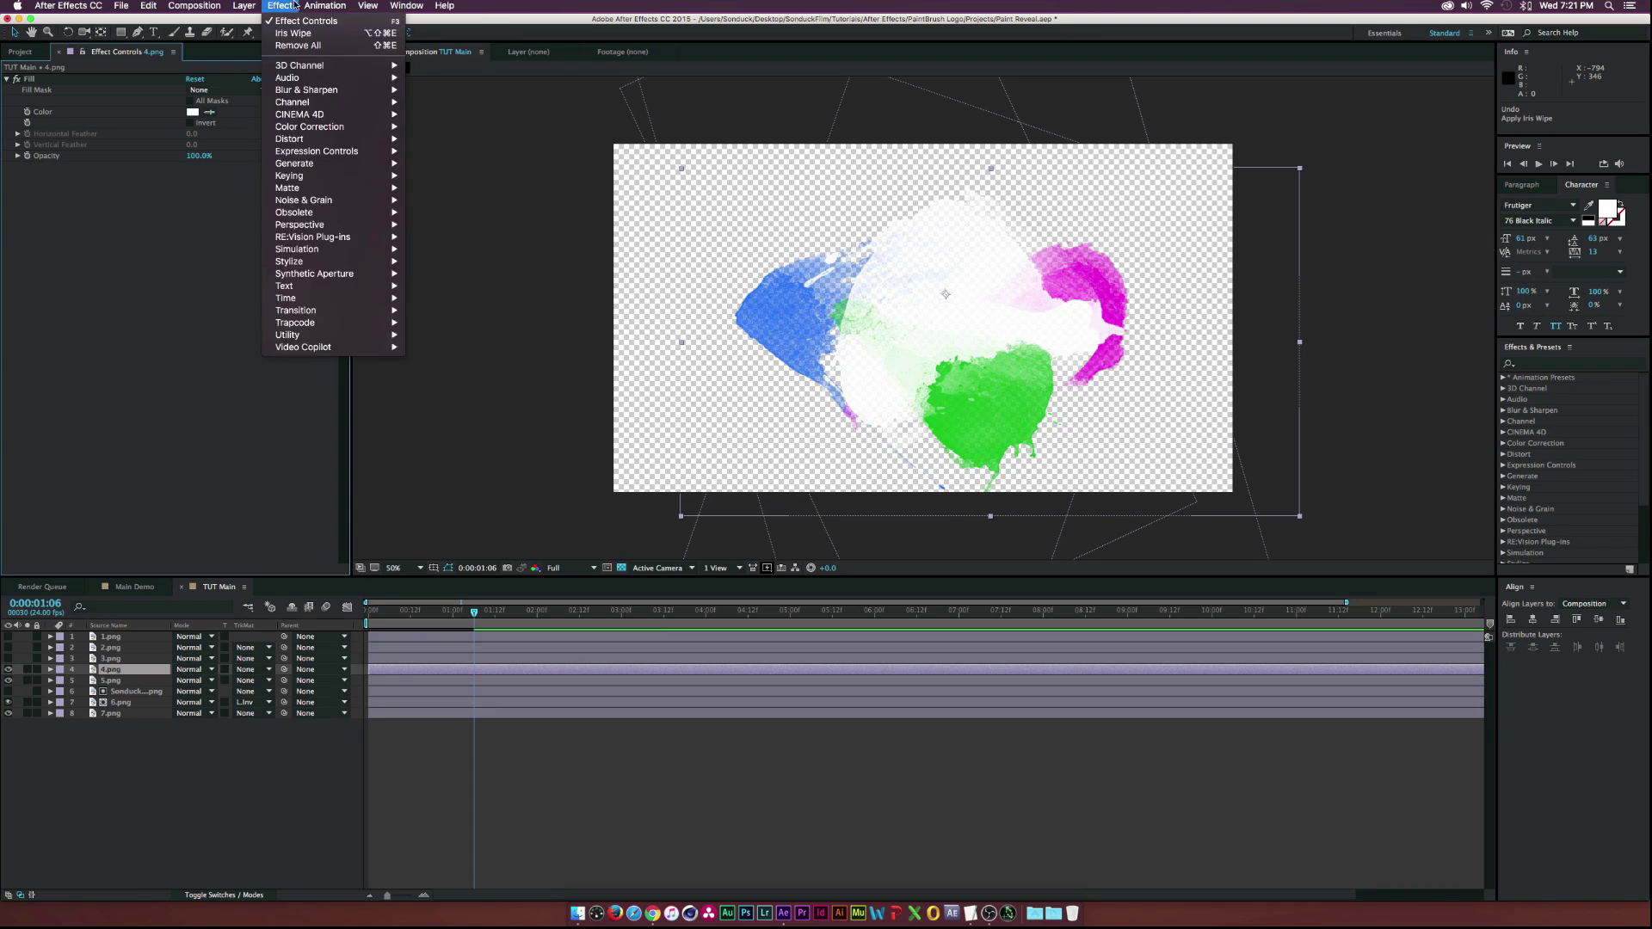
pyautogui.moveTo(305, 312)
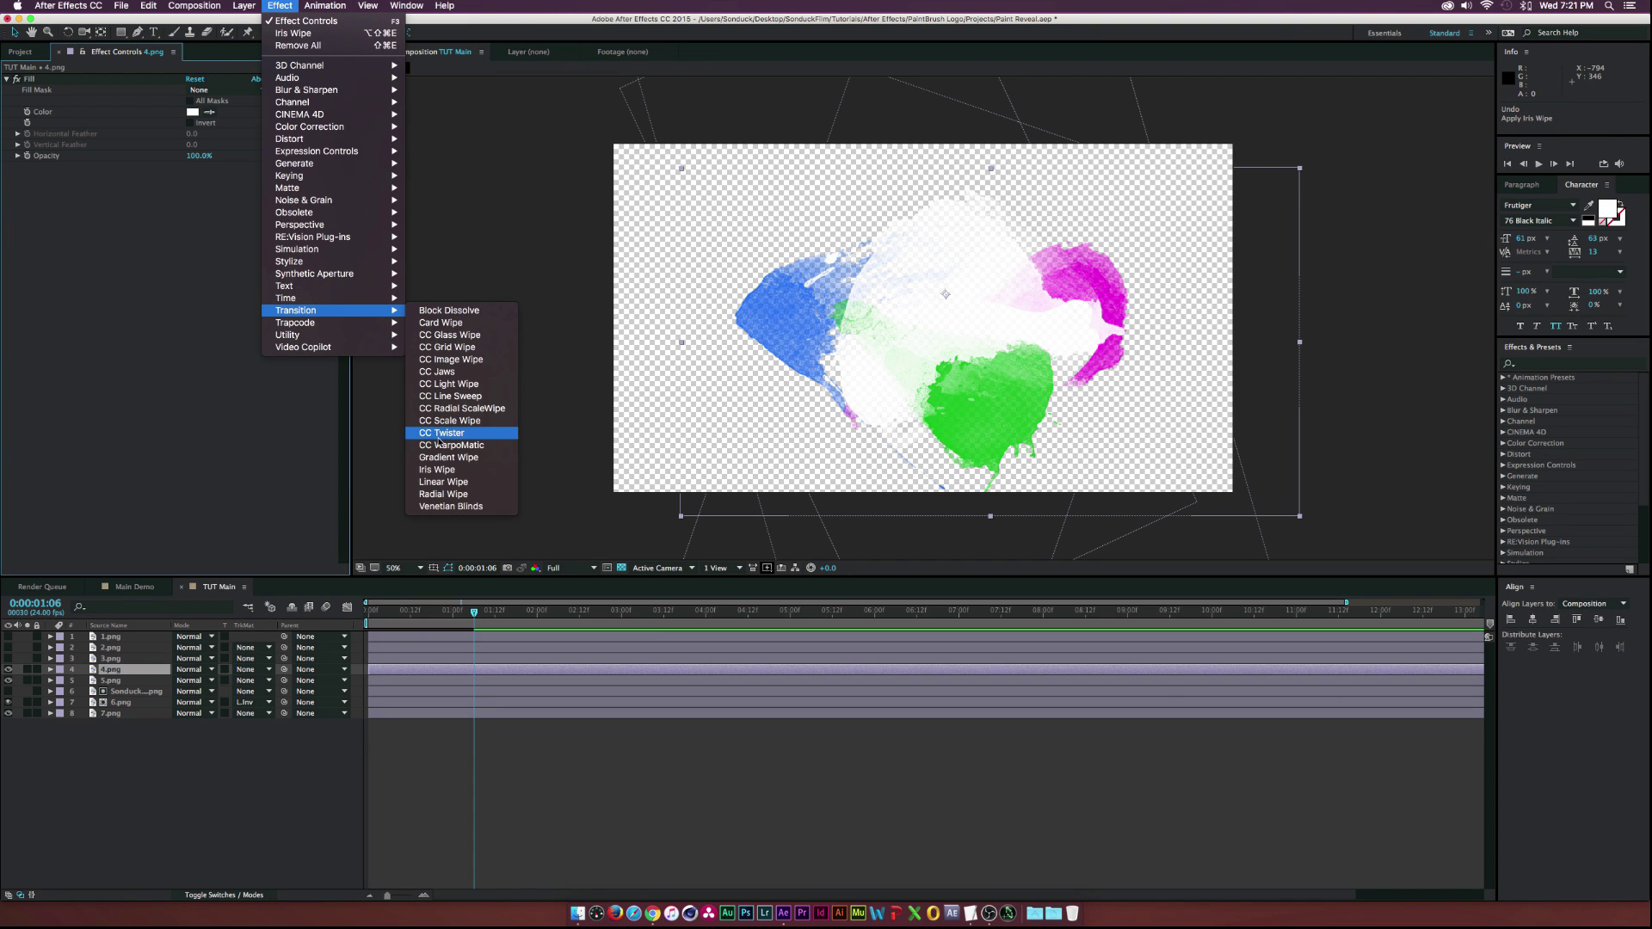
pyautogui.click(440, 482)
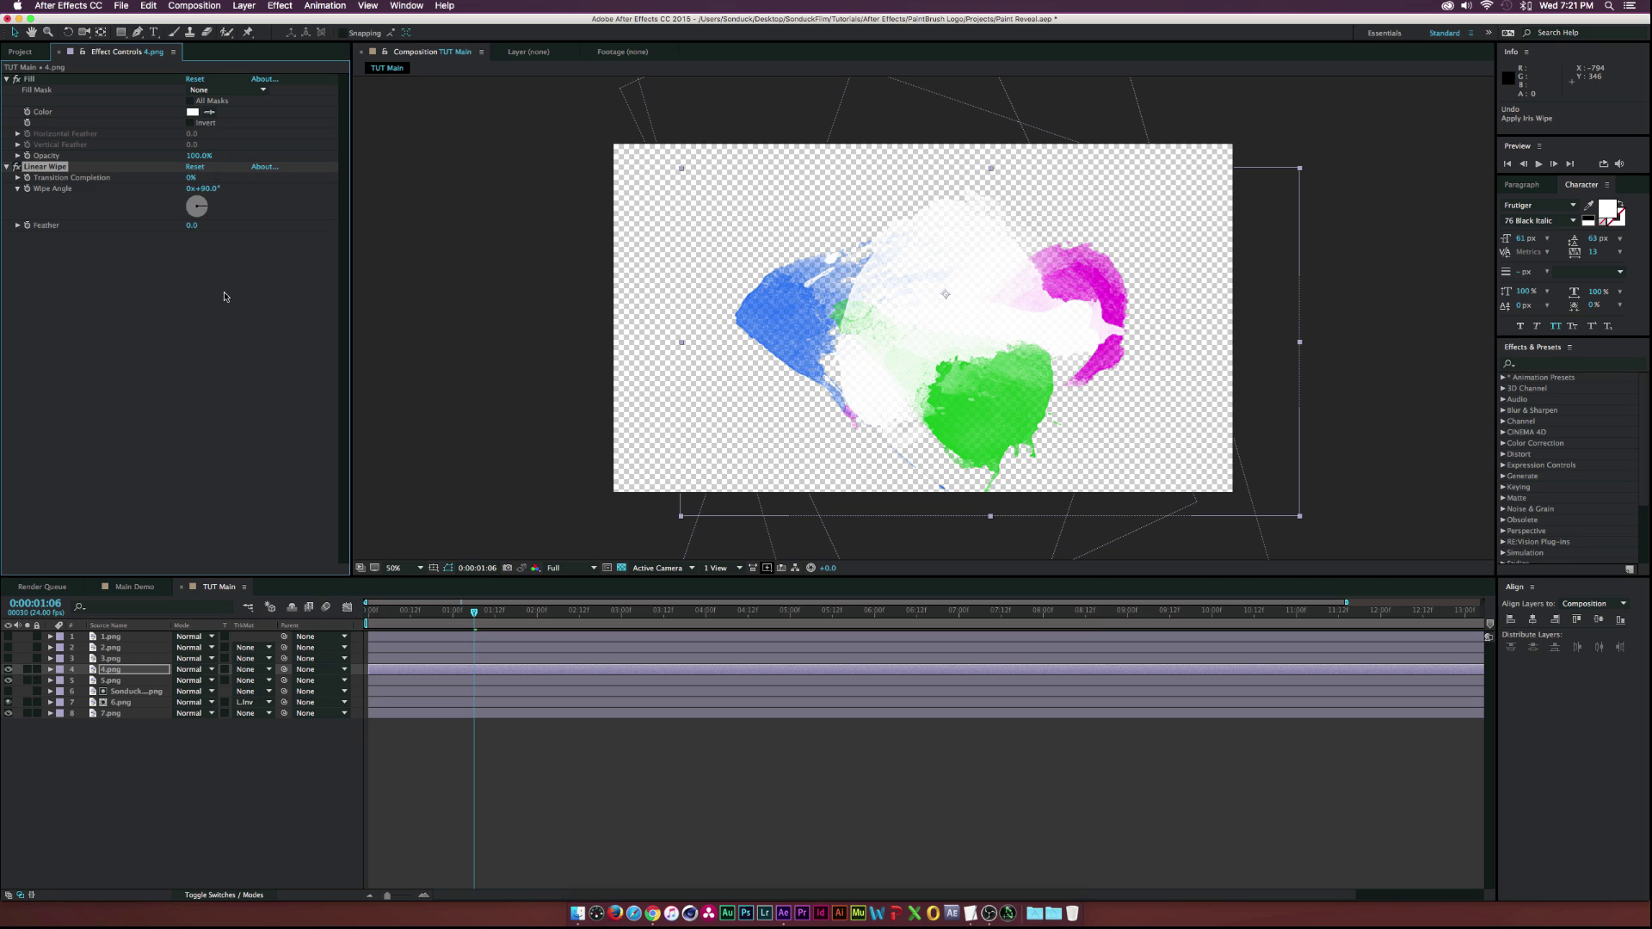
pyautogui.click(26, 177)
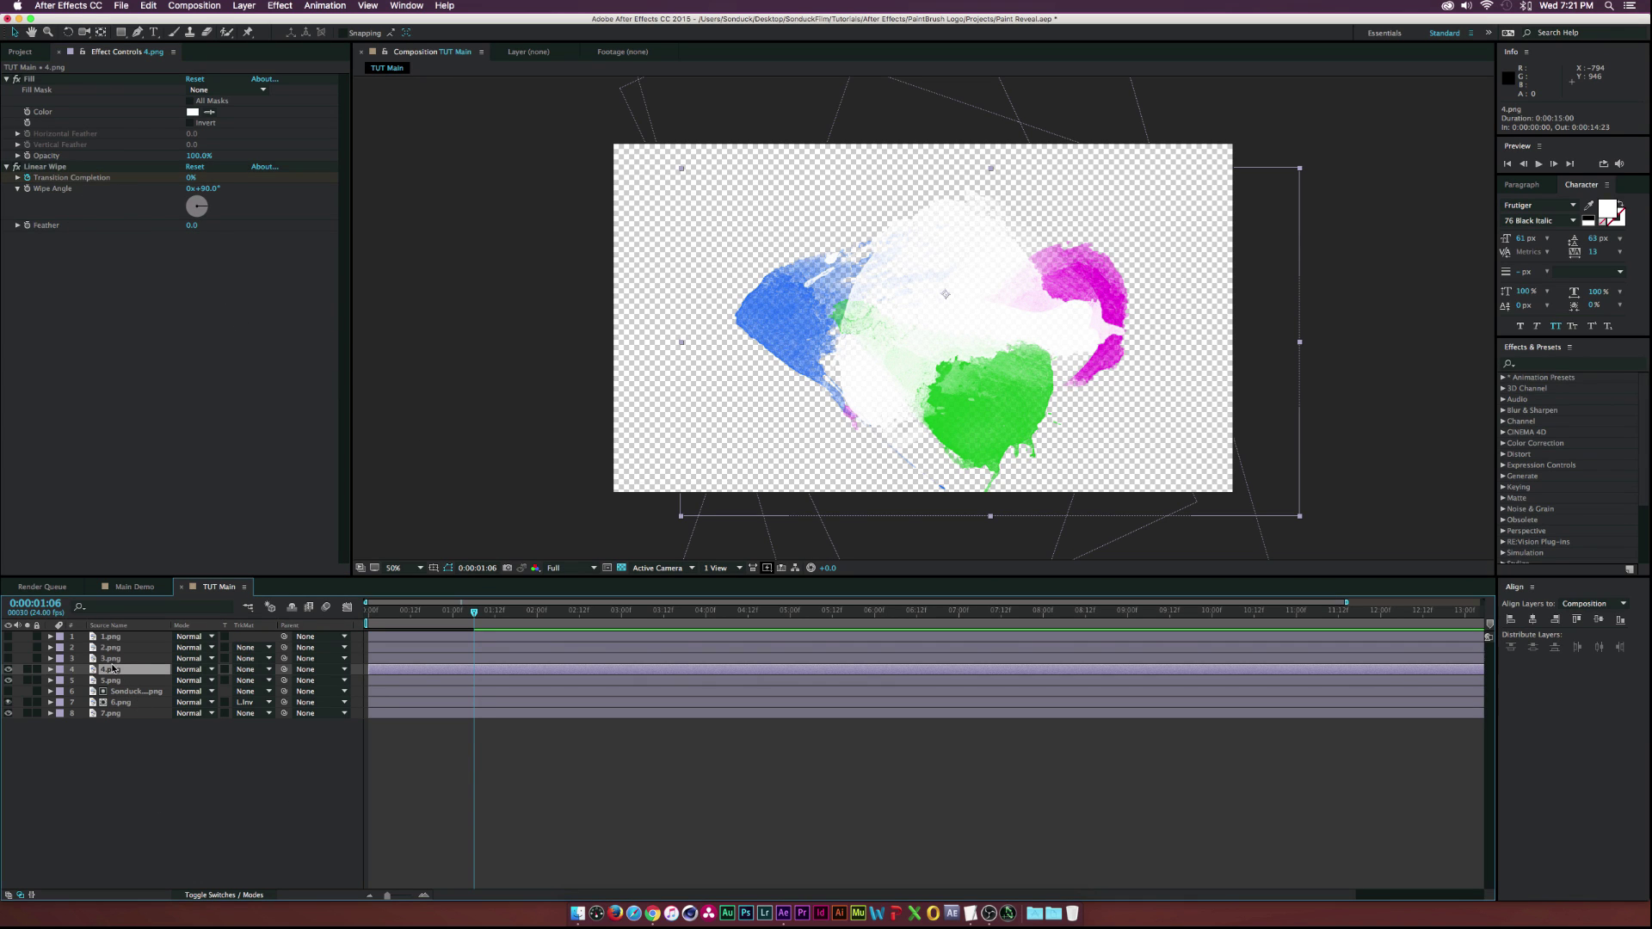
# - Move the 4.png Transition Completion keyframe to 0:00:01:11 and set the value to 100% at 0:00:01:06
pyautogui.click(112, 669)
pyautogui.press('u')
pyautogui.moveTo(474, 691); pyautogui.dragTo(490, 689)
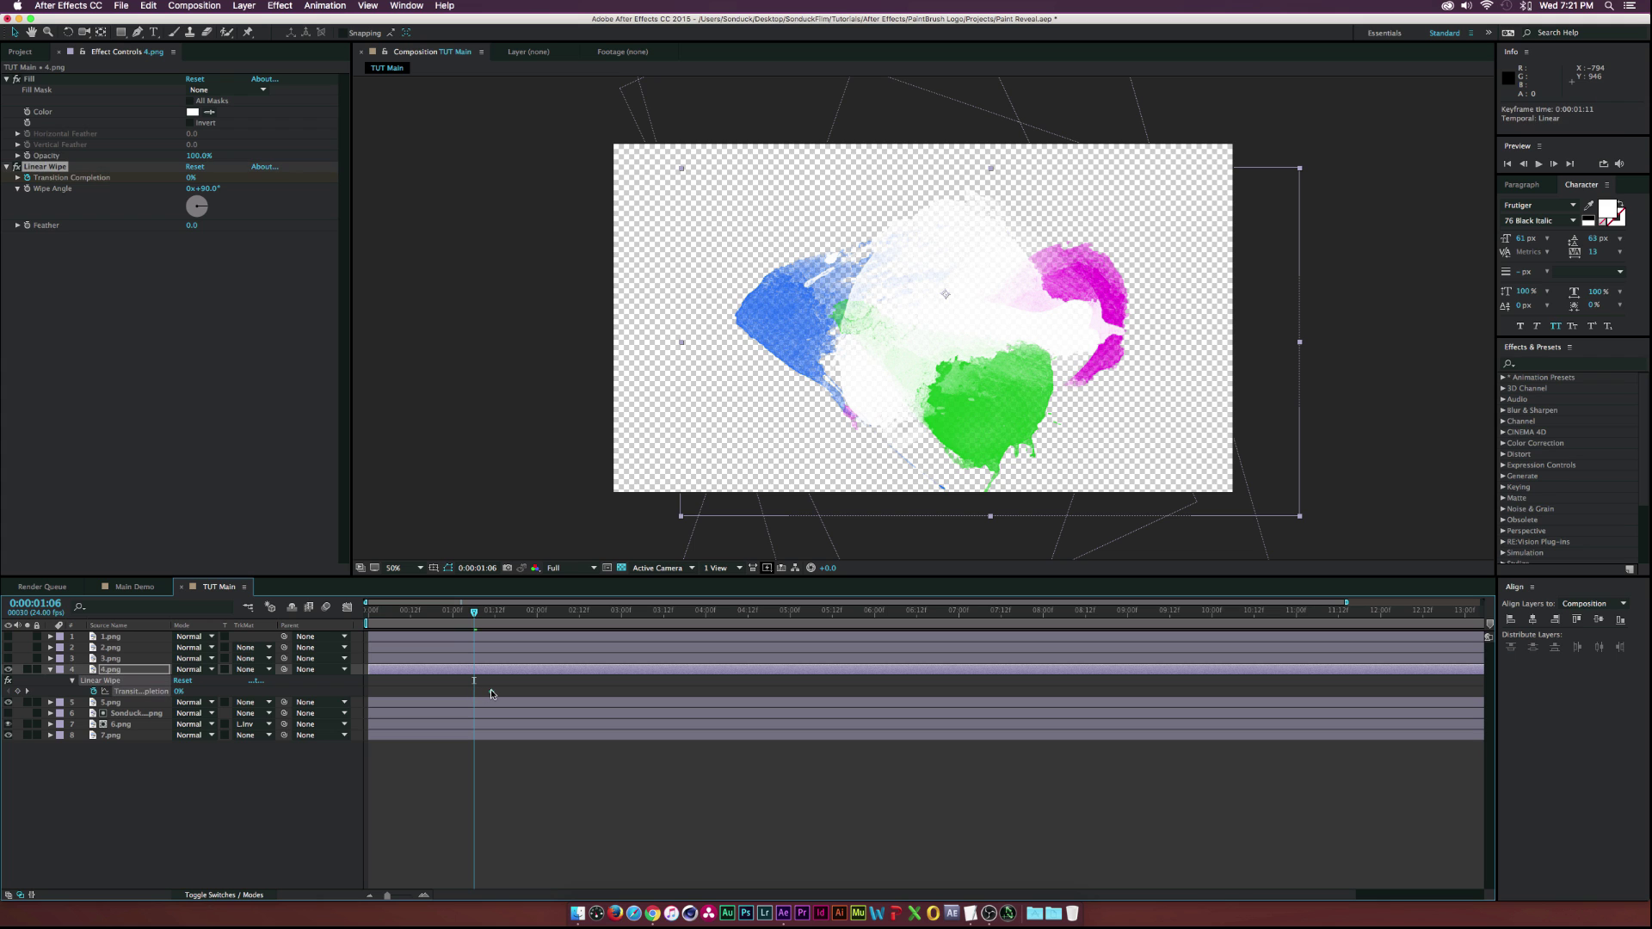
pyautogui.moveTo(189, 178); pyautogui.dragTo(434, 195)
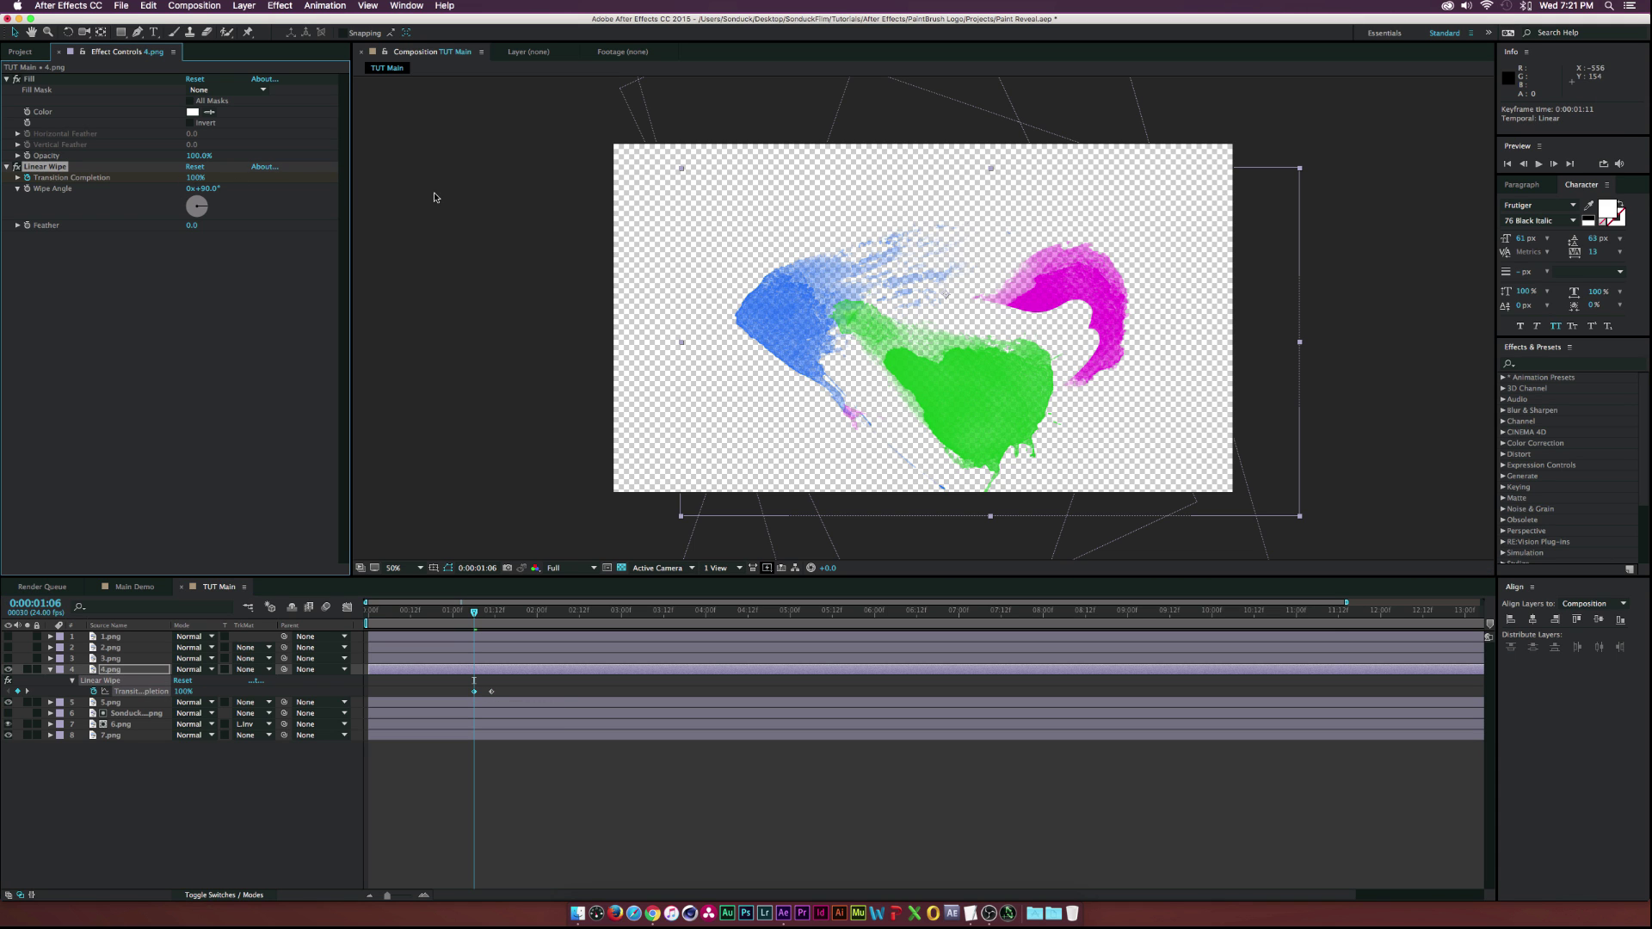
# - Duplicate the SonduckLogo.png layer and place the copy directly above 4.png
pyautogui.click(118, 716)
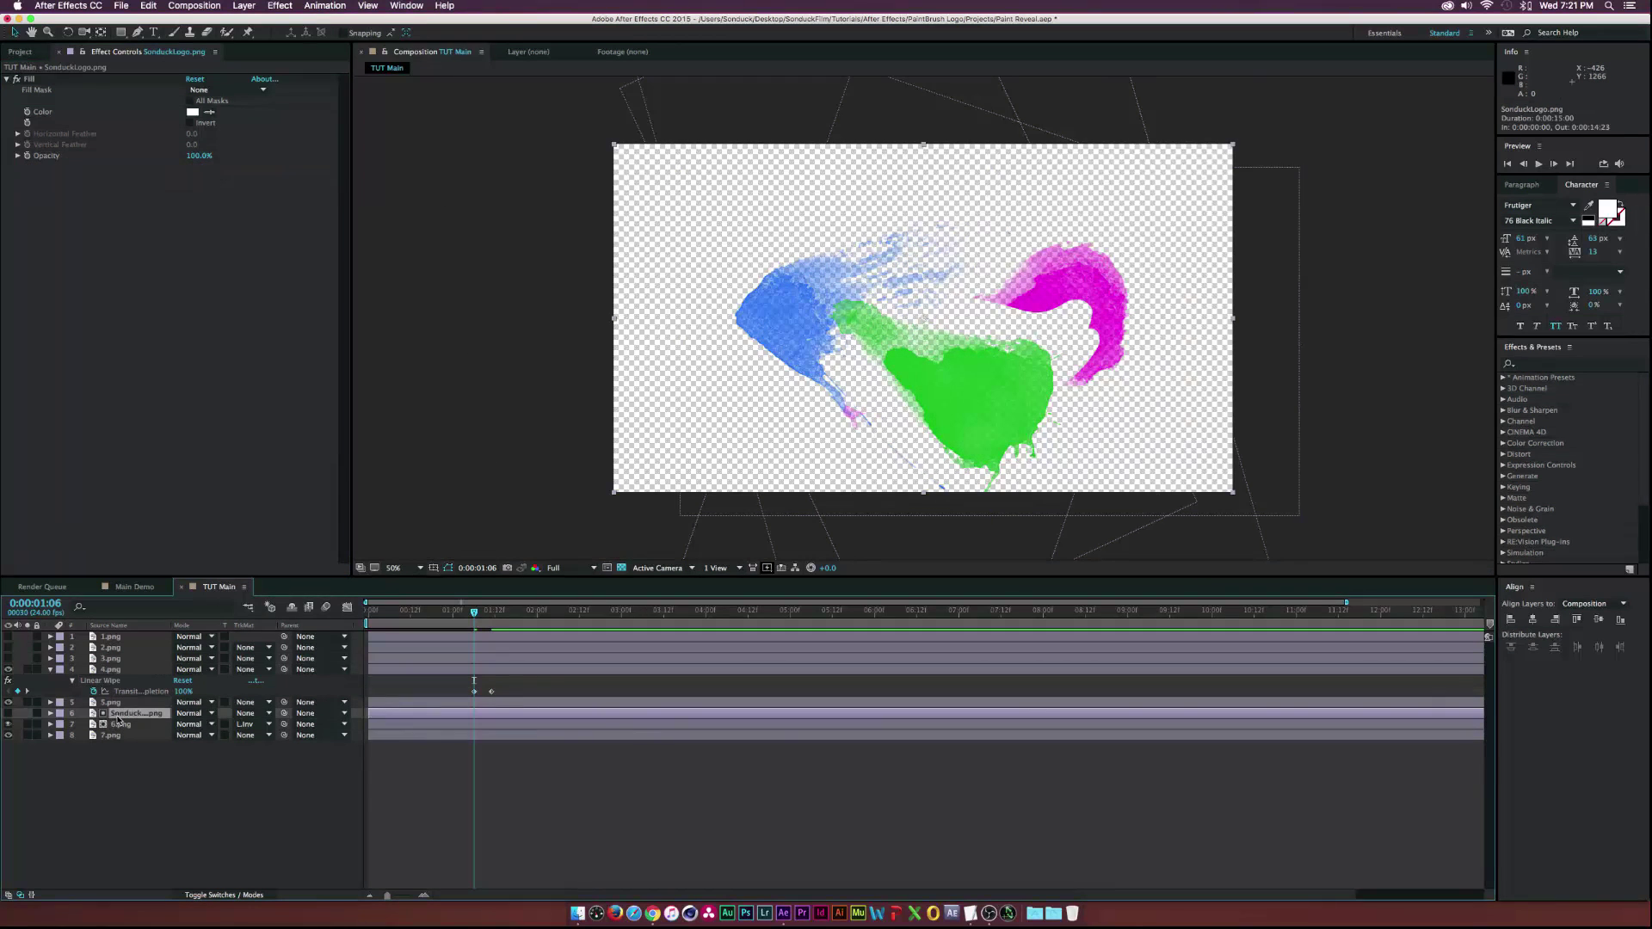
pyautogui.press('super+d')
pyautogui.moveTo(118, 715); pyautogui.dragTo(121, 691)
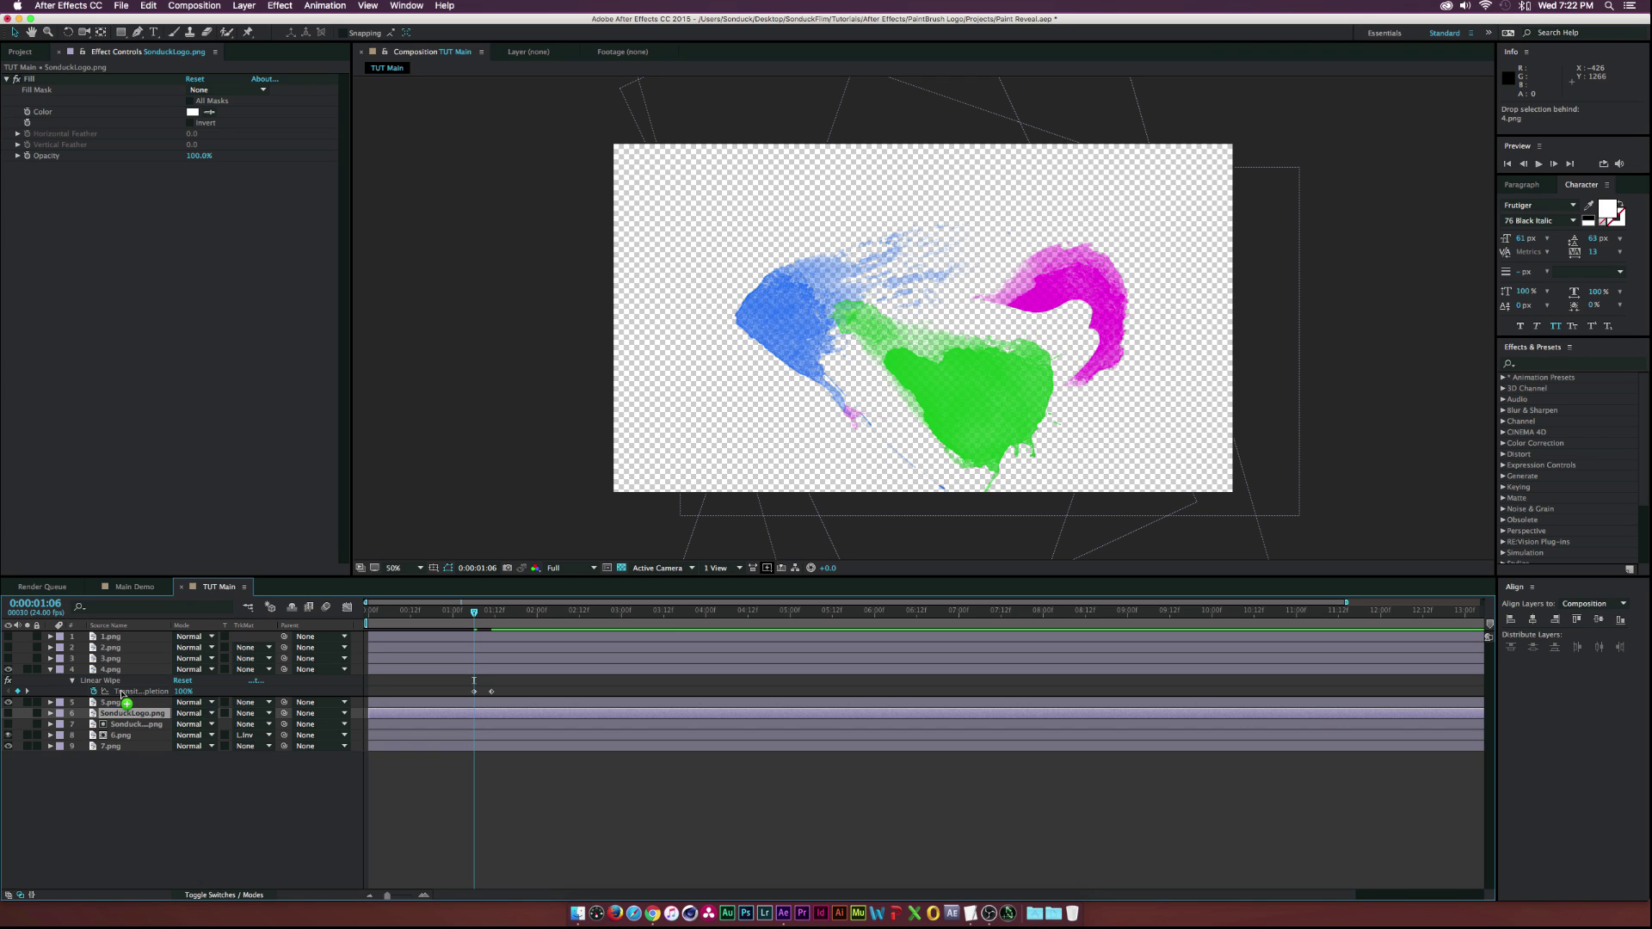
pyautogui.moveTo(121, 692); pyautogui.dragTo(113, 669)
pyautogui.press('super+z')
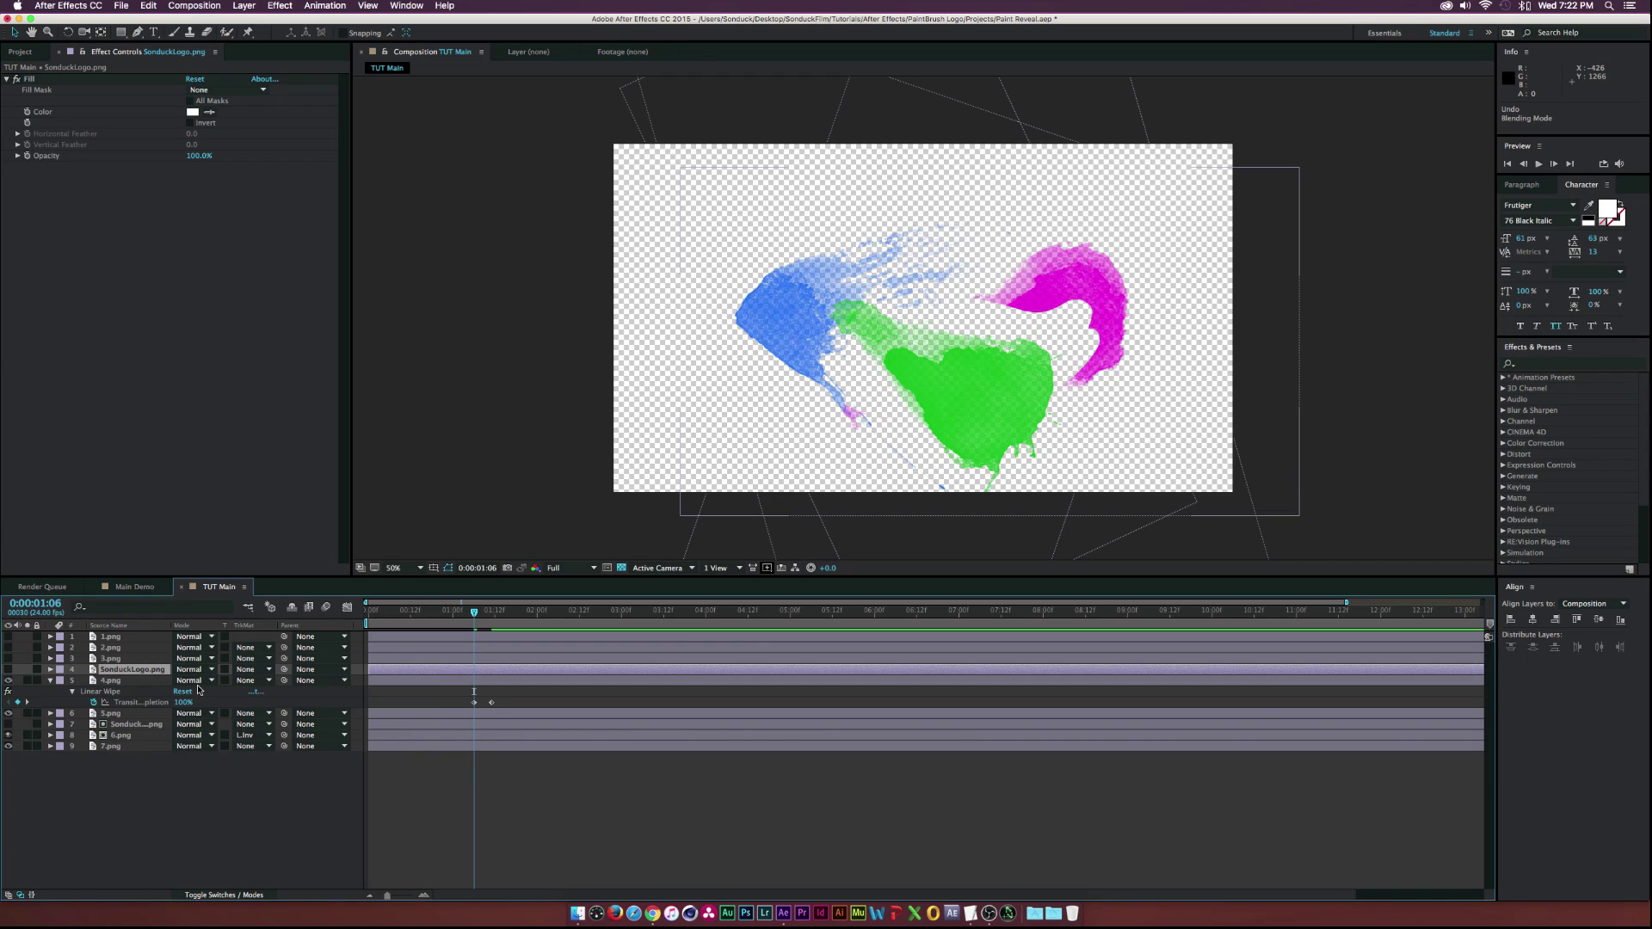
# - Set the 4.png track matte to Luma Matte "SonduckLogo.png" and preview the wipe up to 0:00:01:14
pyautogui.click(103, 680)
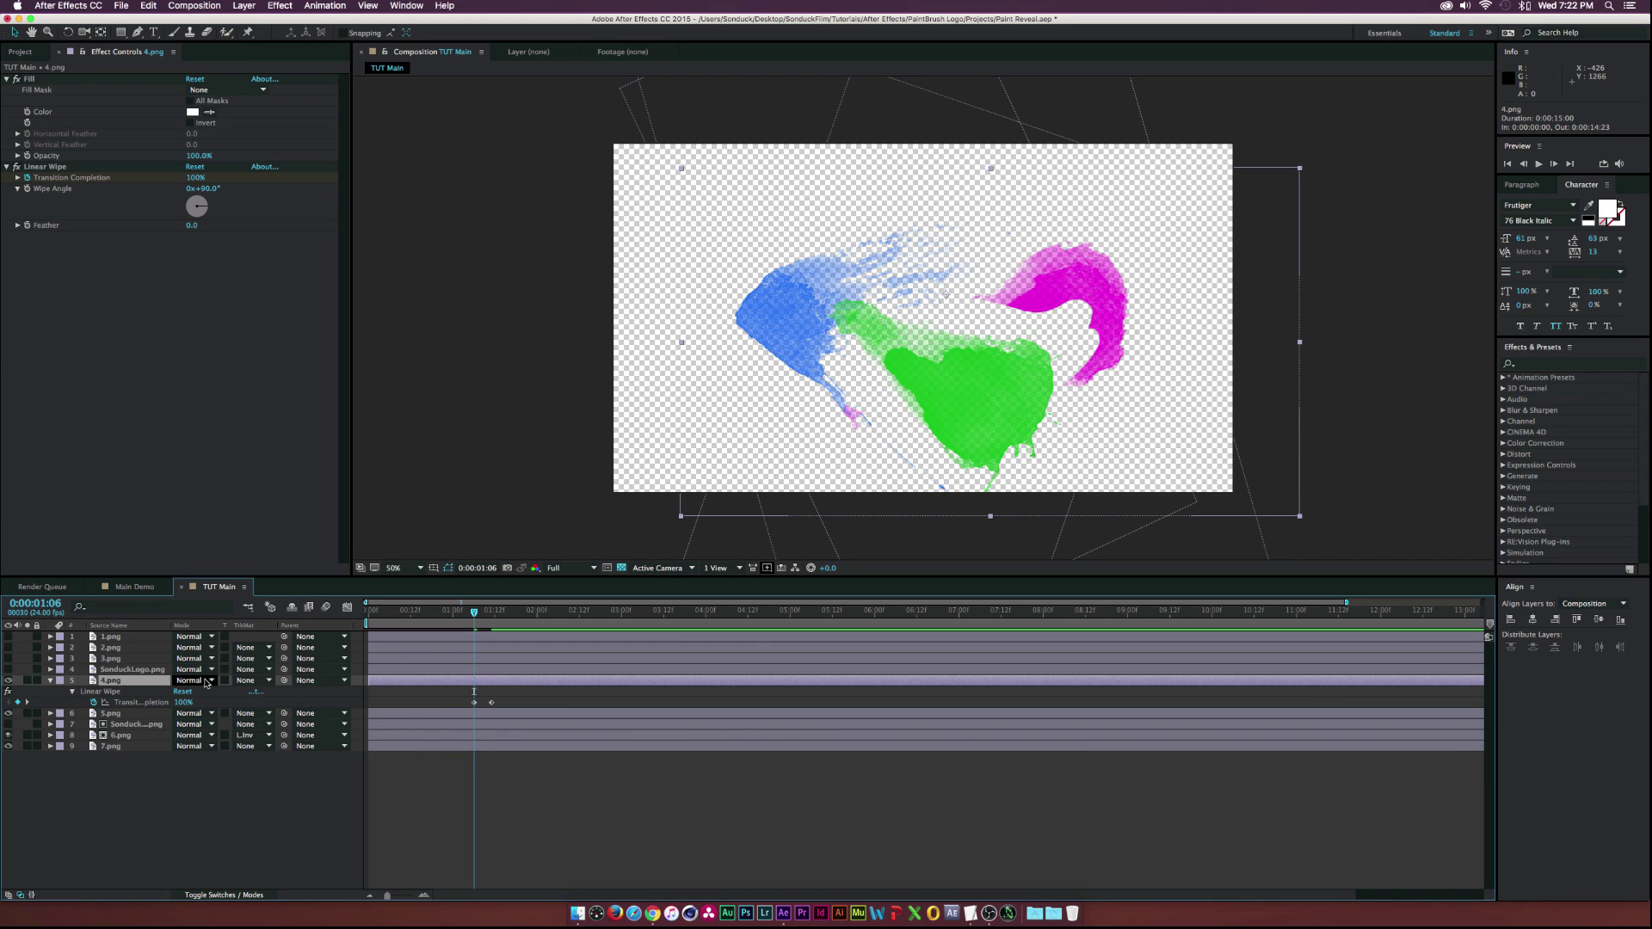
pyautogui.click(250, 681)
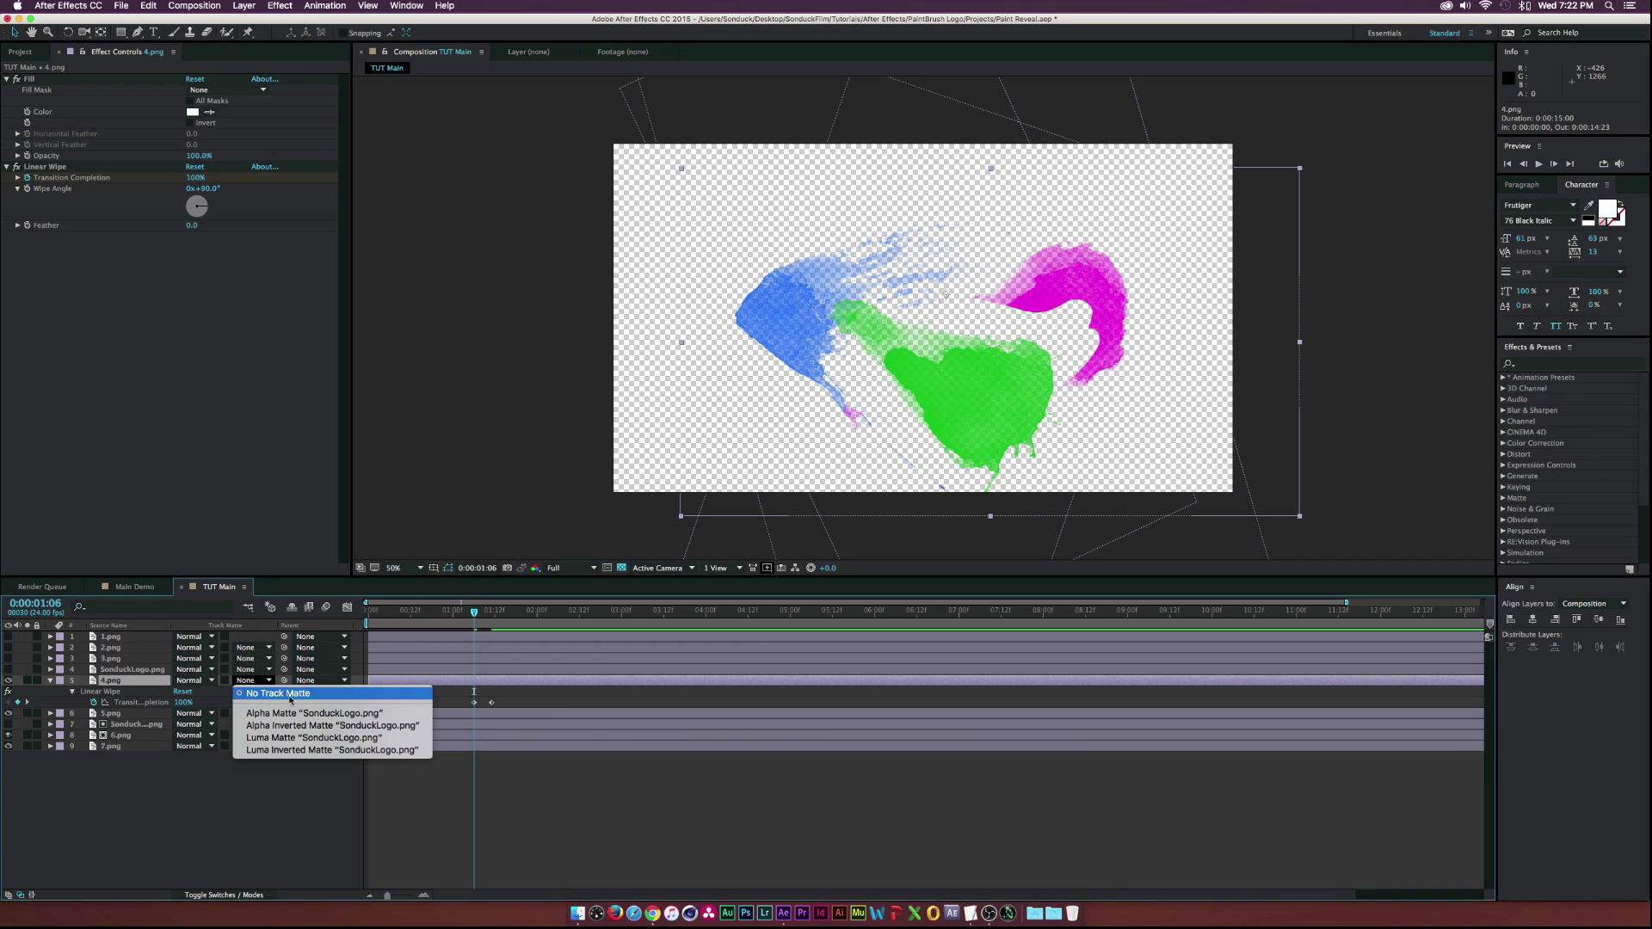
pyautogui.click(274, 738)
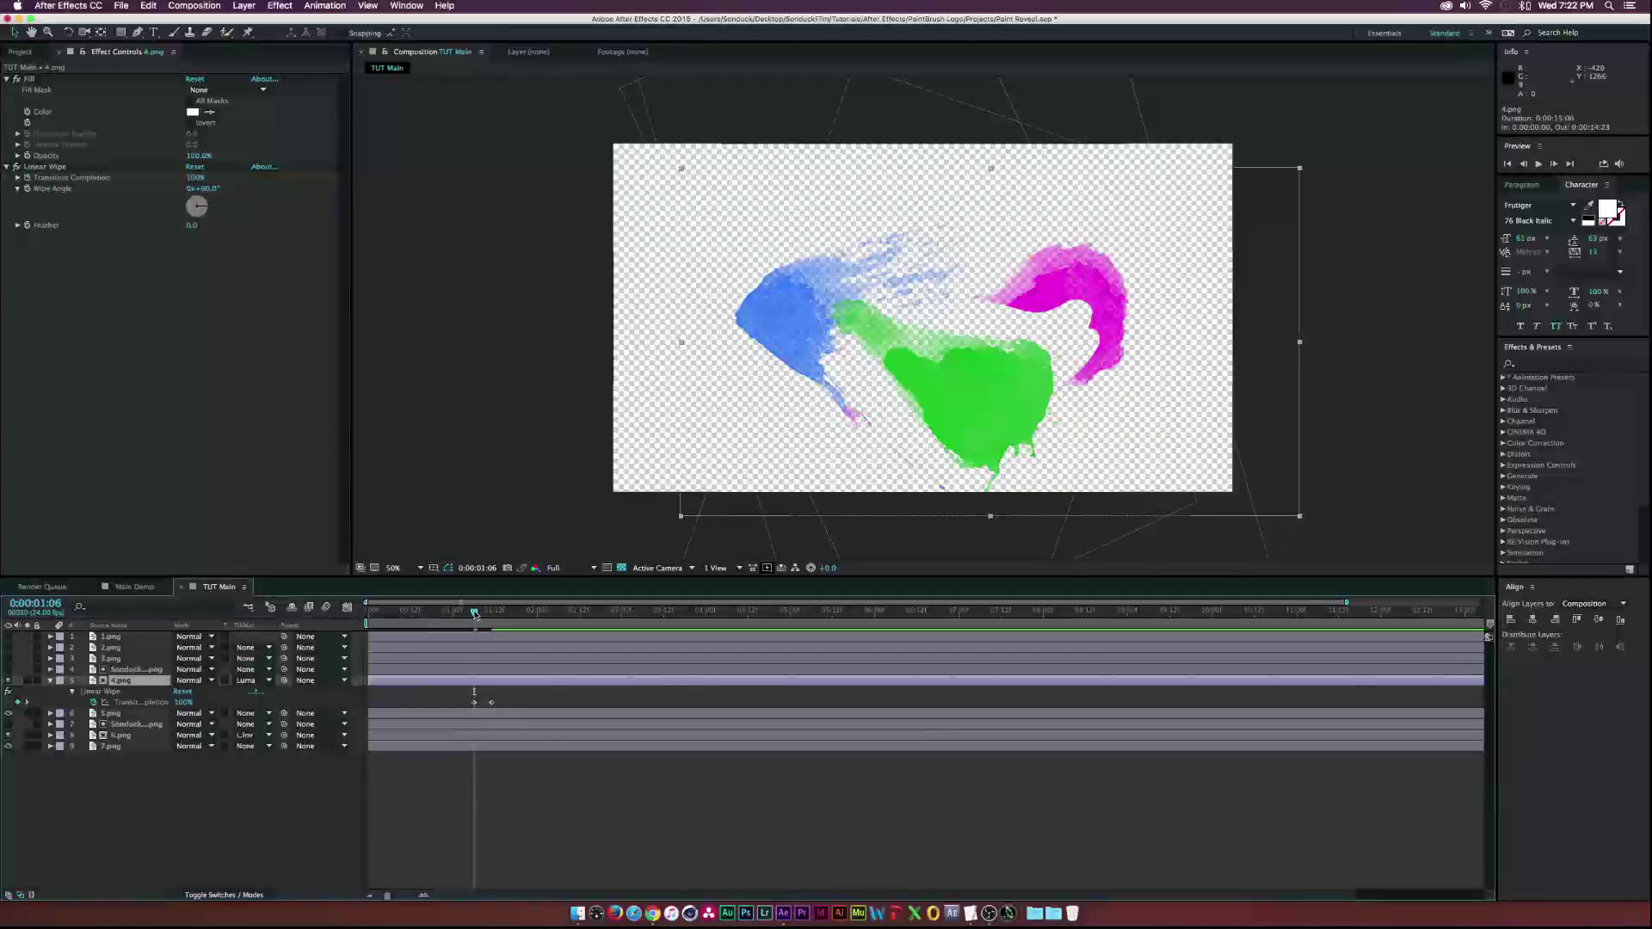
pyautogui.moveTo(474, 612); pyautogui.dragTo(501, 612)
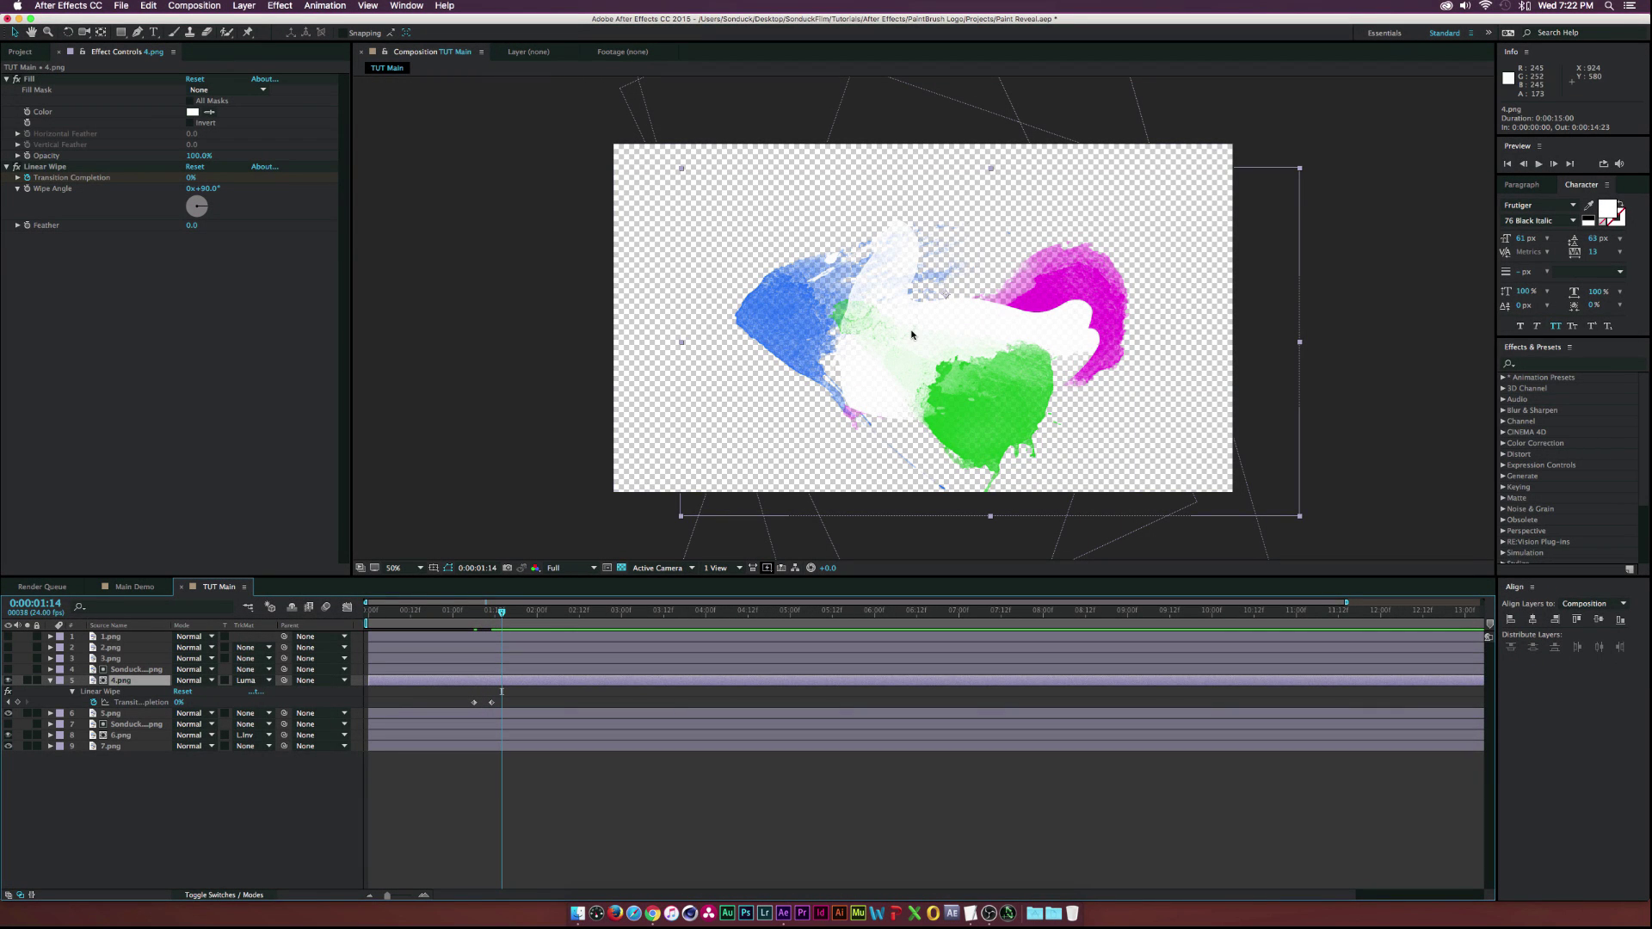
# - Scale 4.png up to 117% and reposition the stroke so it covers the duck's head and body
pyautogui.press('s')
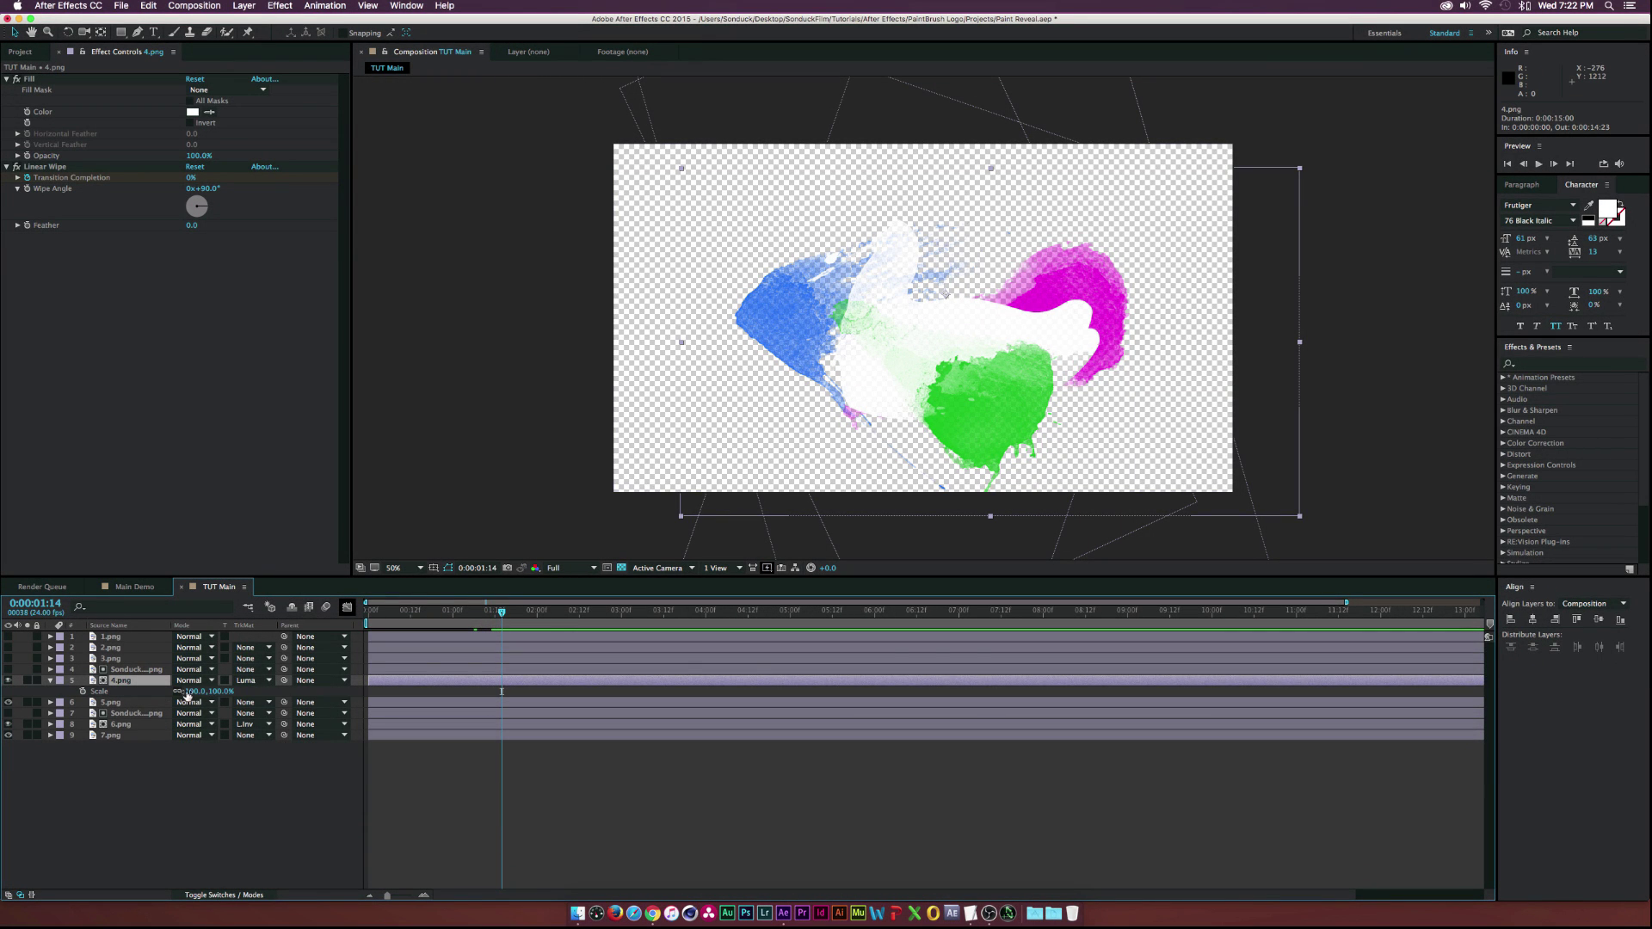
pyautogui.moveTo(198, 697); pyautogui.dragTo(213, 697)
pyautogui.moveTo(919, 357); pyautogui.dragTo(848, 344)
pyautogui.click(226, 816)
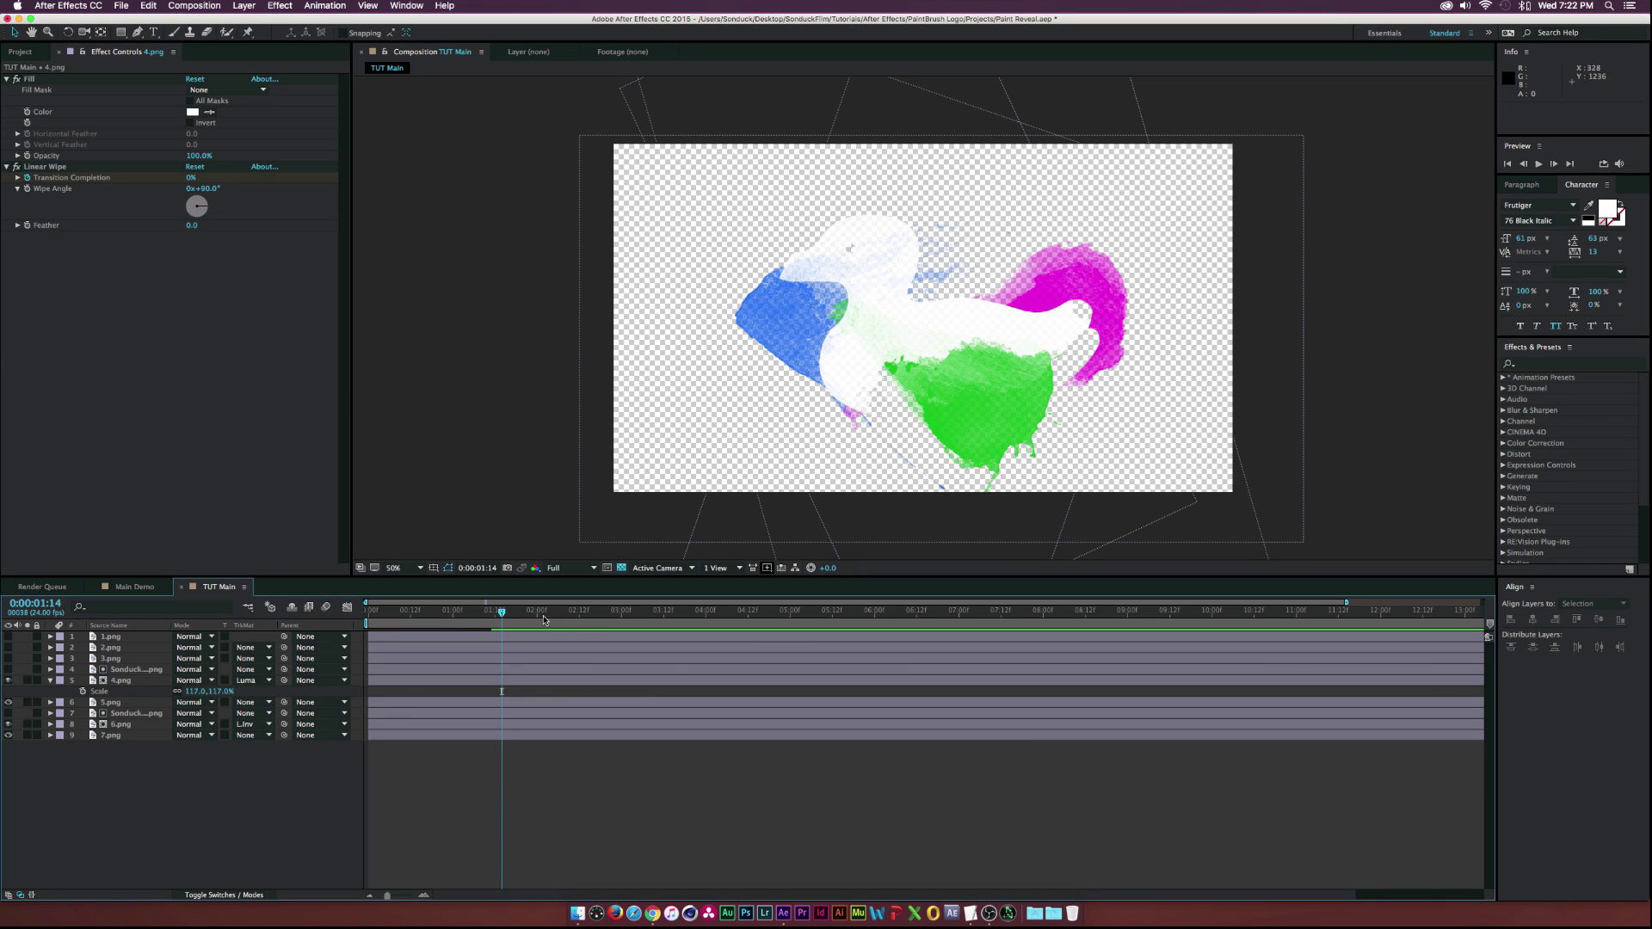
# - Show the 3.png stroke, rotate it to 26° and move it to about 1164, 356 above the duck's back
pyautogui.click(110, 658)
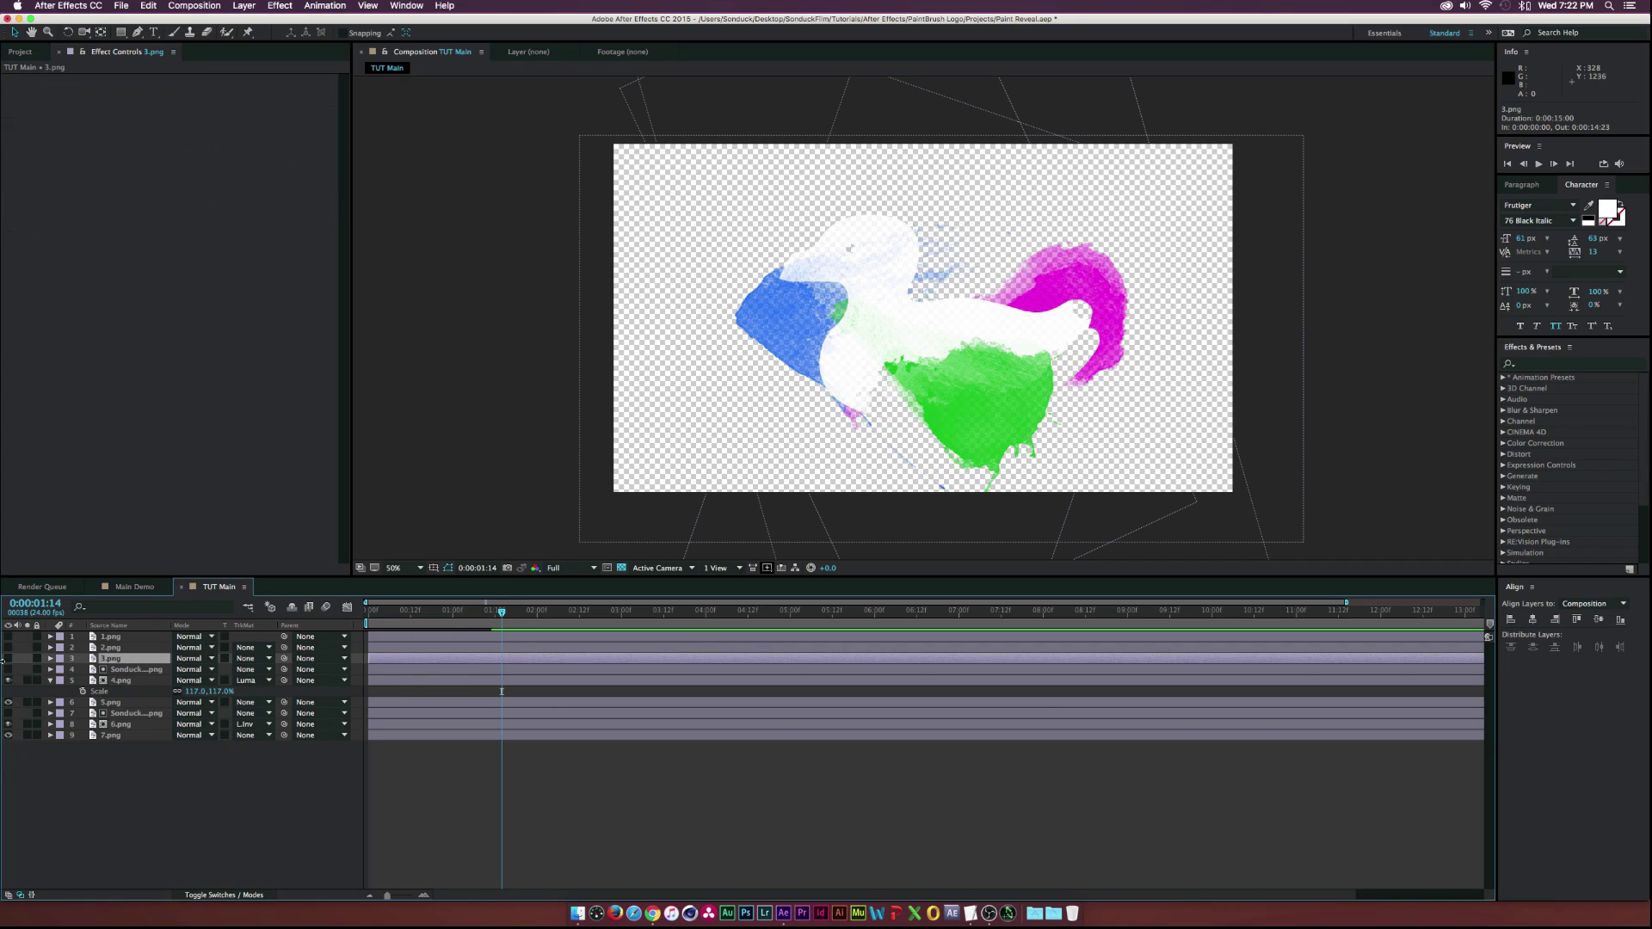
pyautogui.click(7, 659)
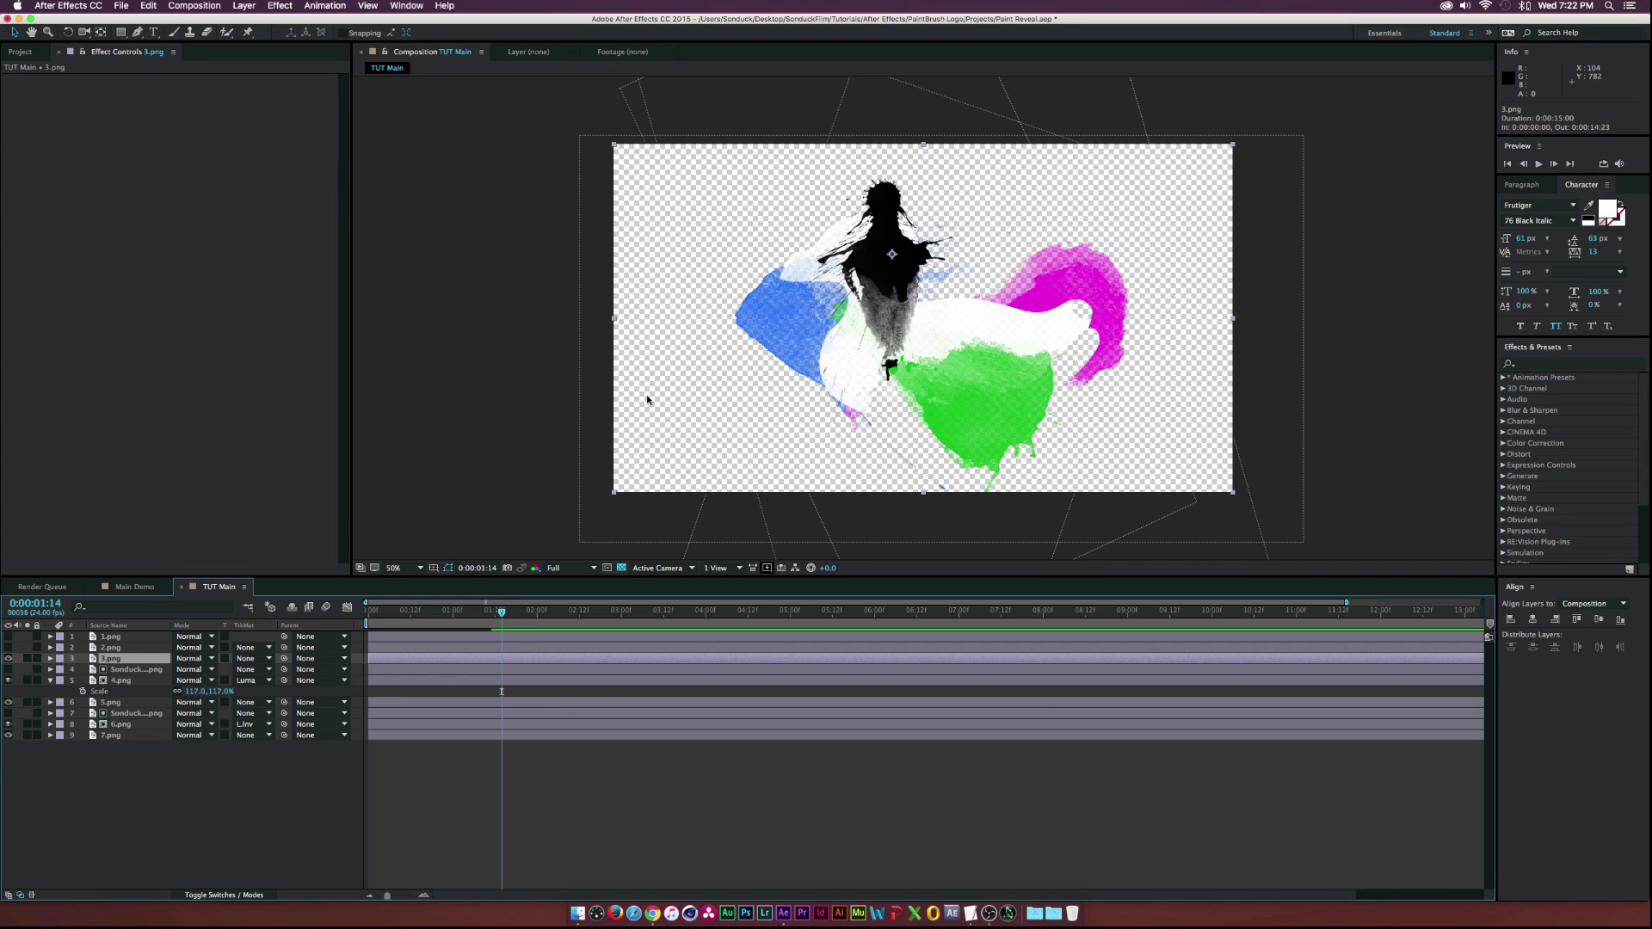
pyautogui.press('r')
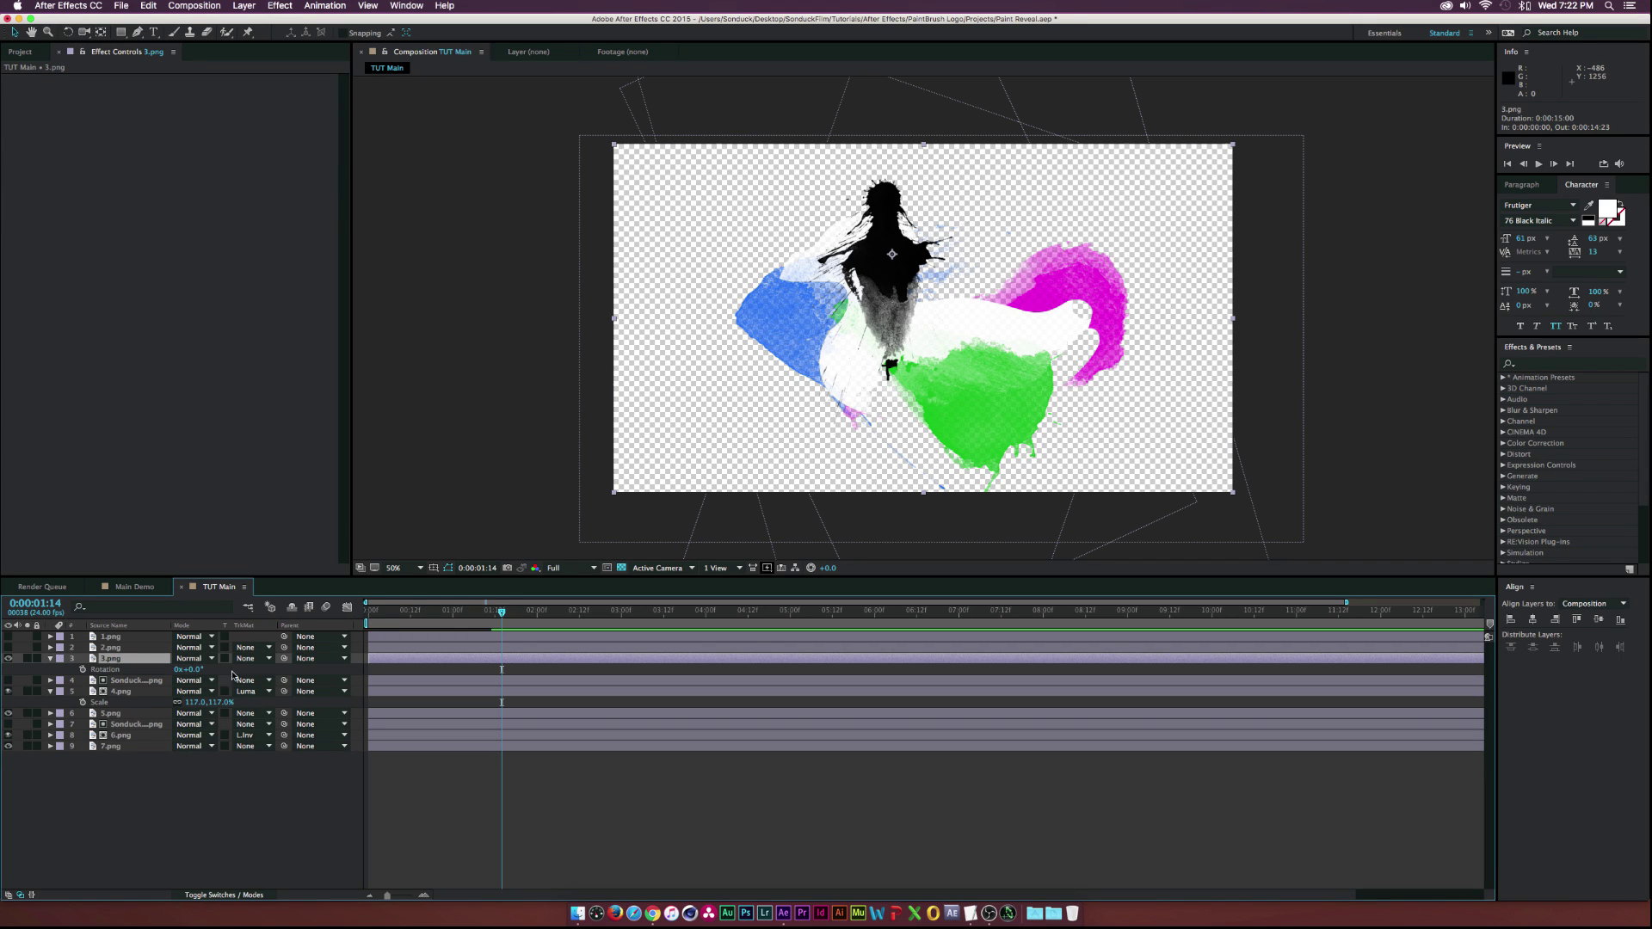
pyautogui.moveTo(198, 669); pyautogui.dragTo(216, 669)
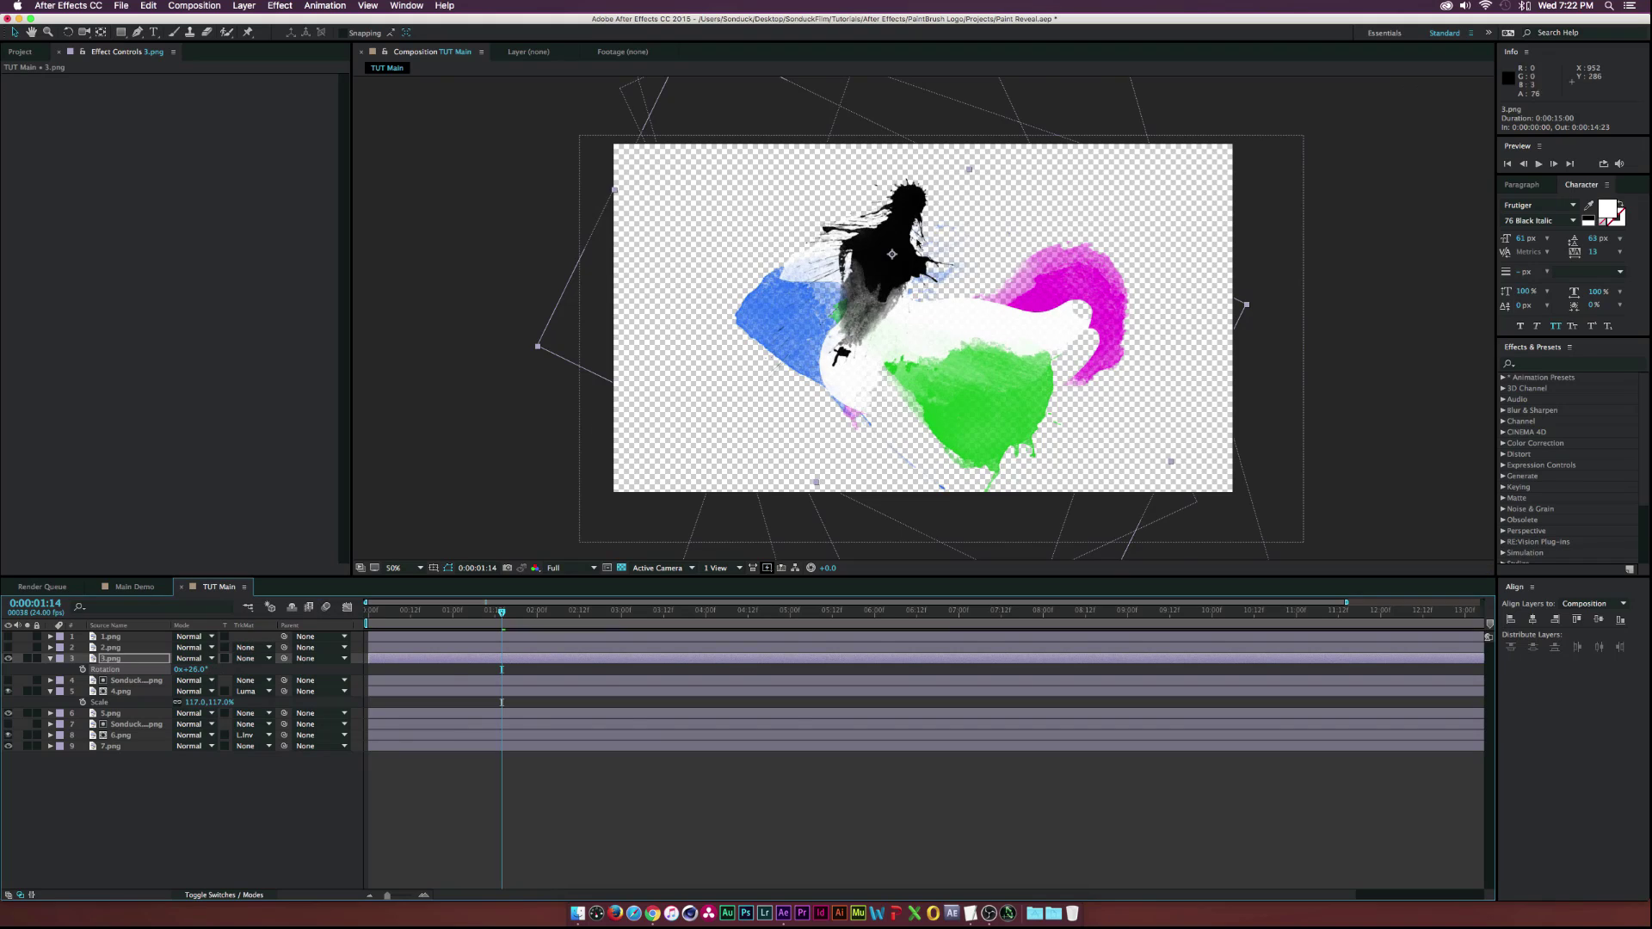
pyautogui.moveTo(921, 246); pyautogui.dragTo(1017, 250)
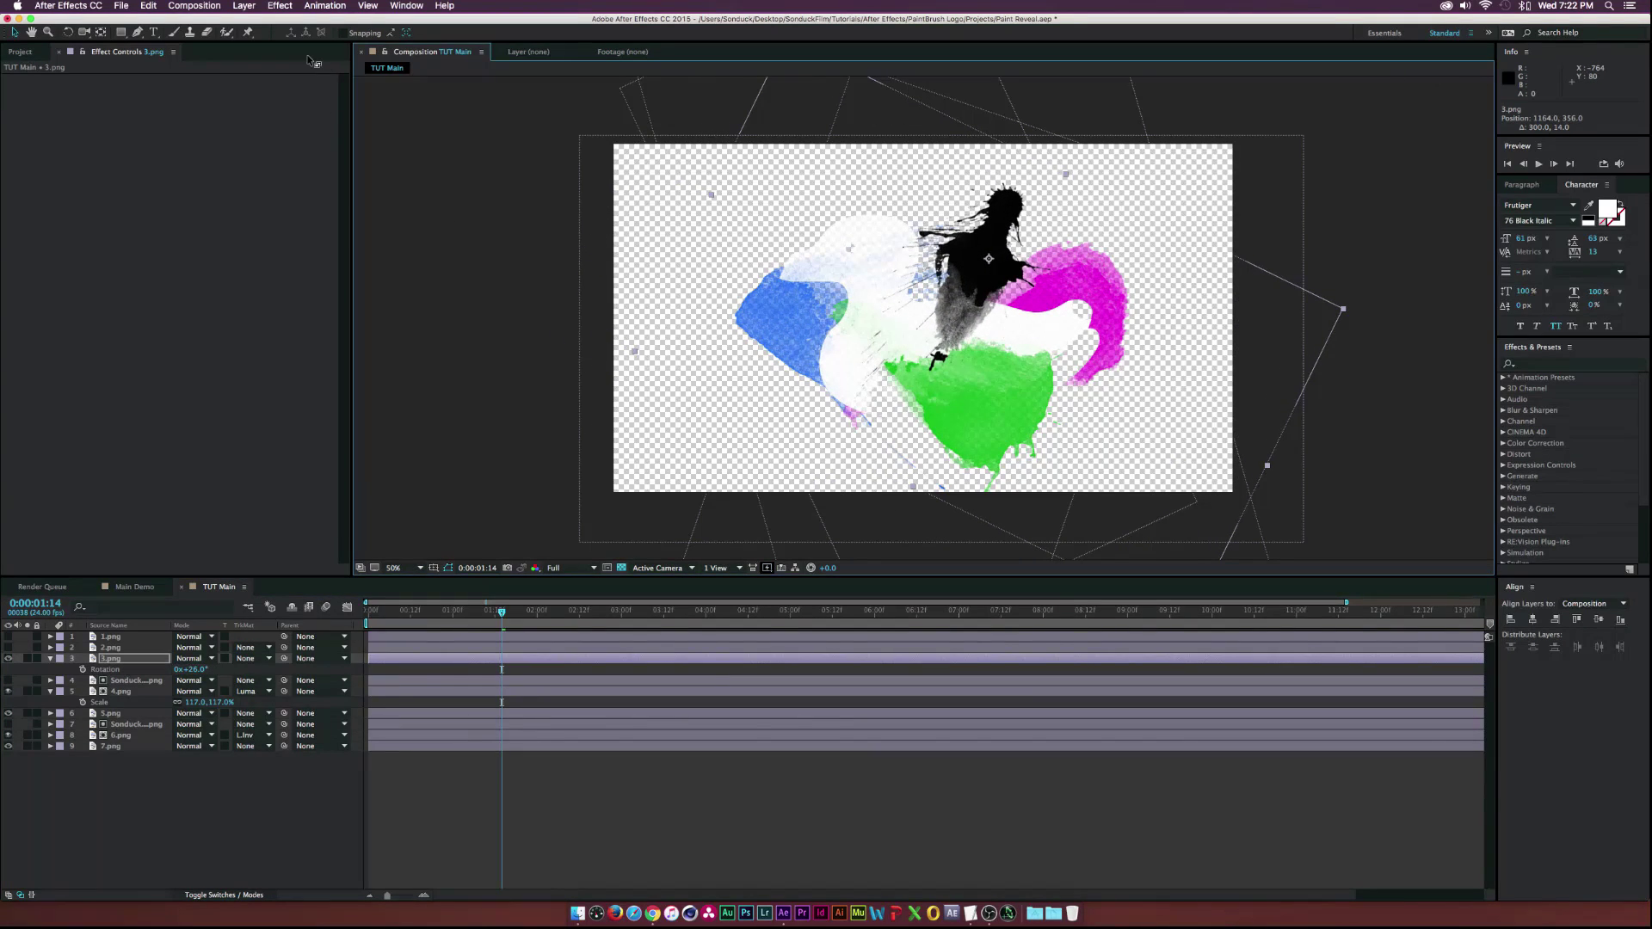
# - Add the Fill effect to 3.png and set its color to bright yellow
pyautogui.moveTo(310, 64)
pyautogui.mouseDown()
pyautogui.moveTo(199, 133)
pyautogui.moveTo(191, 233)
pyautogui.mouseUp()
pyautogui.click(193, 113)
pyautogui.moveTo(169, 128)
pyautogui.mouseDown()
pyautogui.moveTo(154, 146)
pyautogui.moveTo(148, 94)
pyautogui.mouseUp()
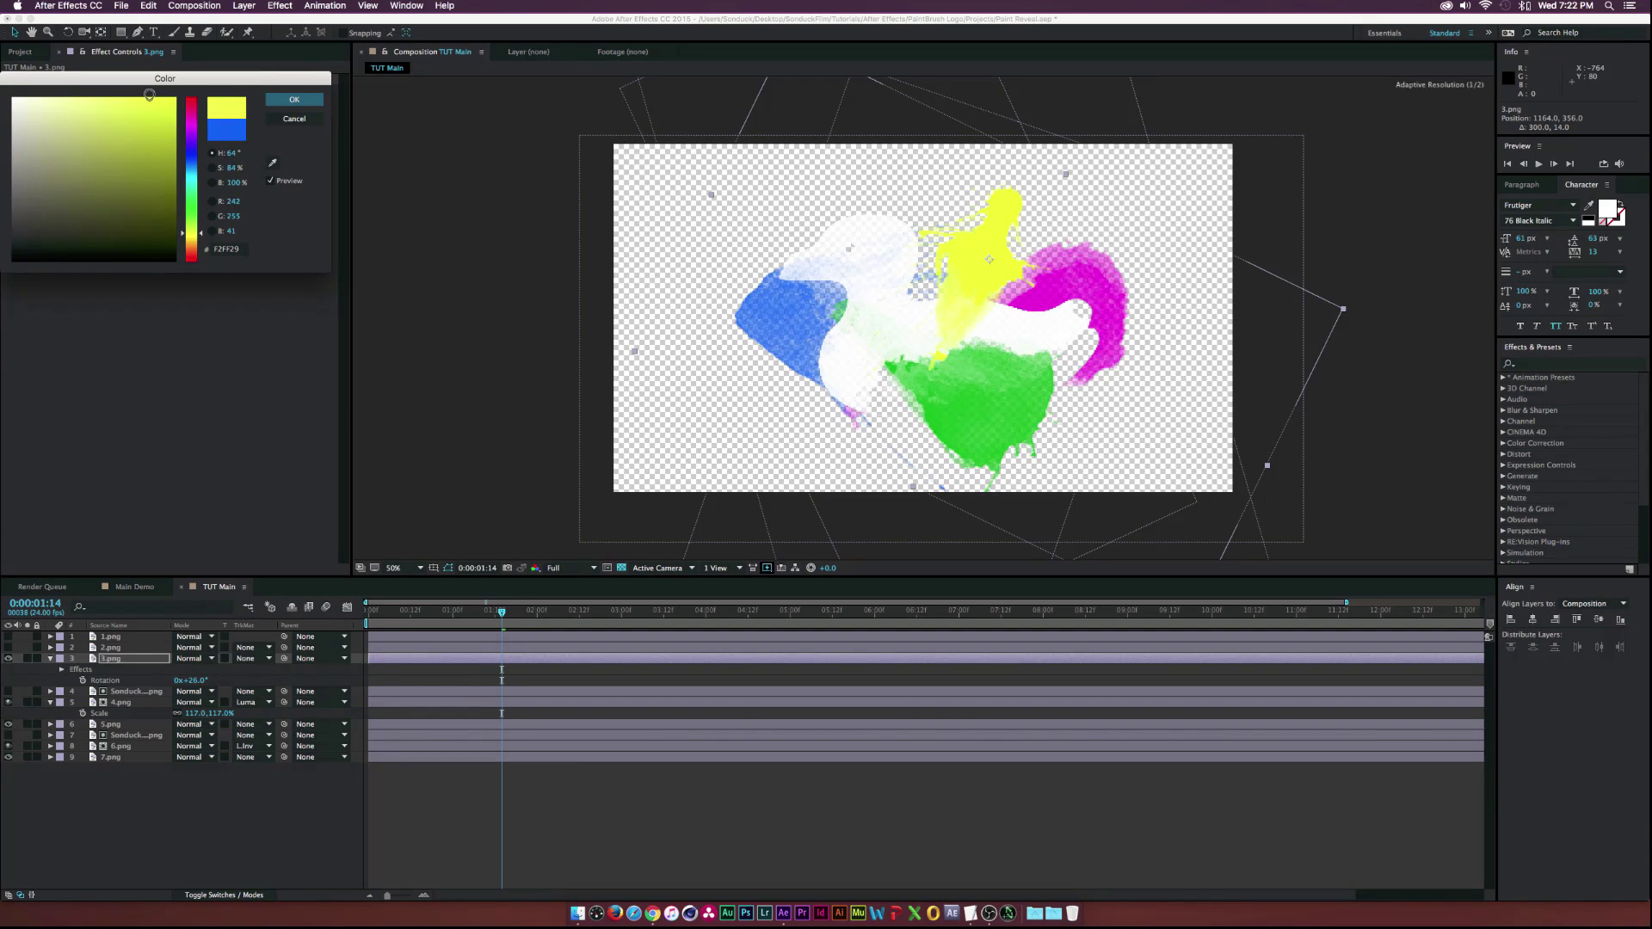
pyautogui.click(264, 99)
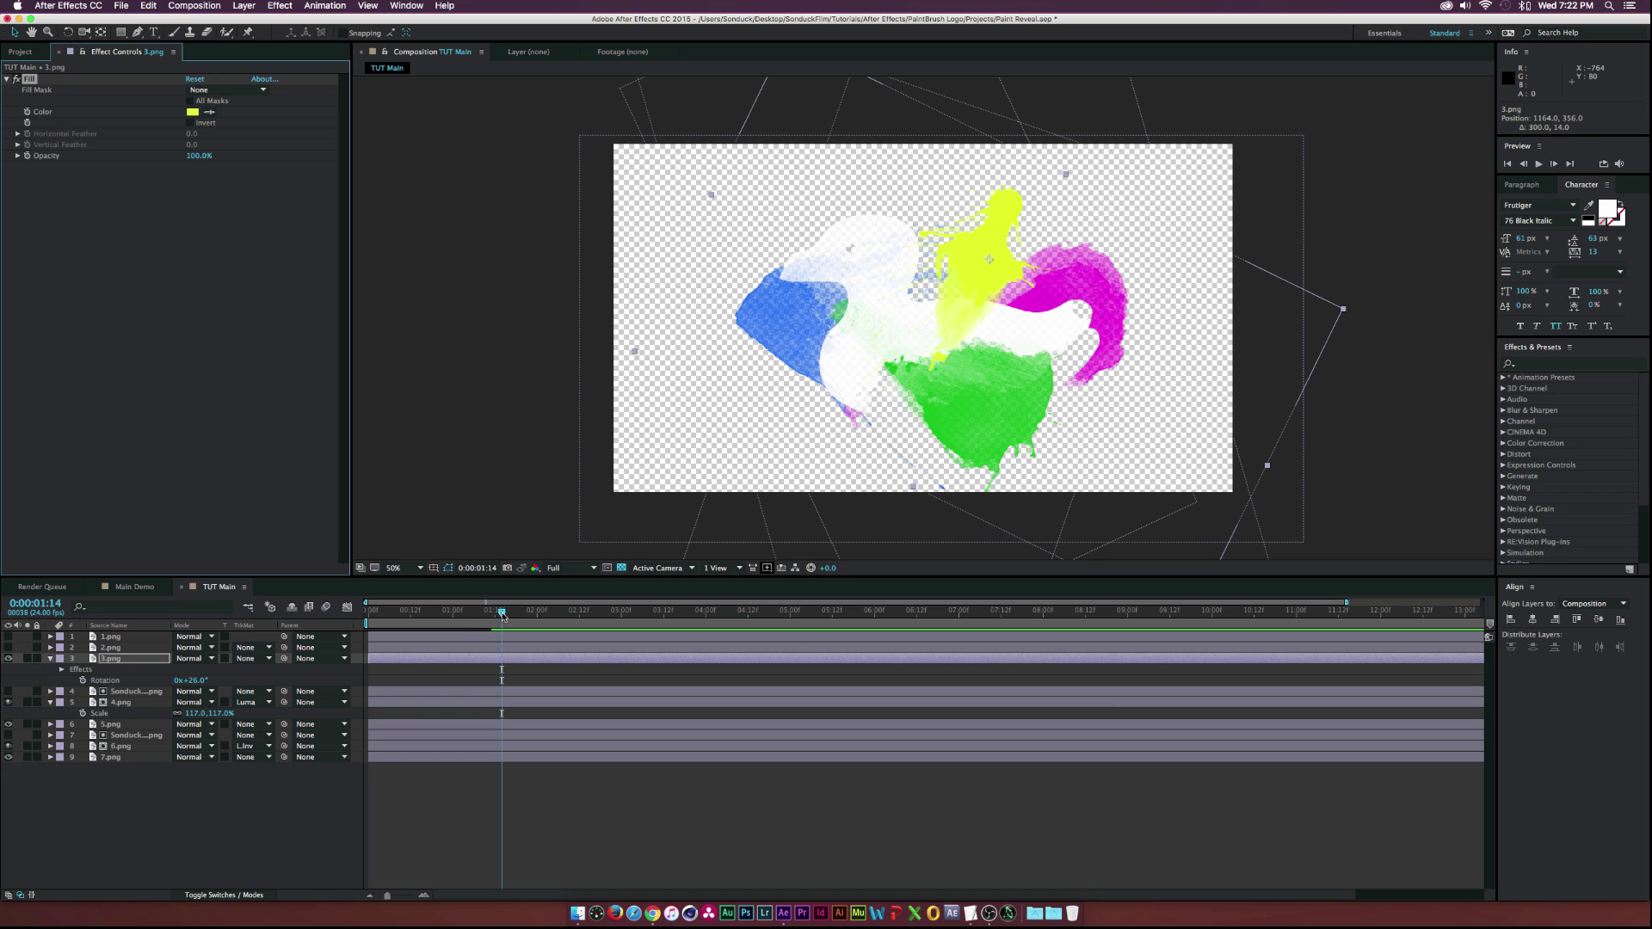
# - Add Position and Scale keyframes to 3.png at 0:00:01:13 and move them to 0:00:01:20
pyautogui.moveTo(501, 614)
pyautogui.mouseDown()
pyautogui.moveTo(438, 613)
pyautogui.moveTo(498, 614)
pyautogui.mouseUp()
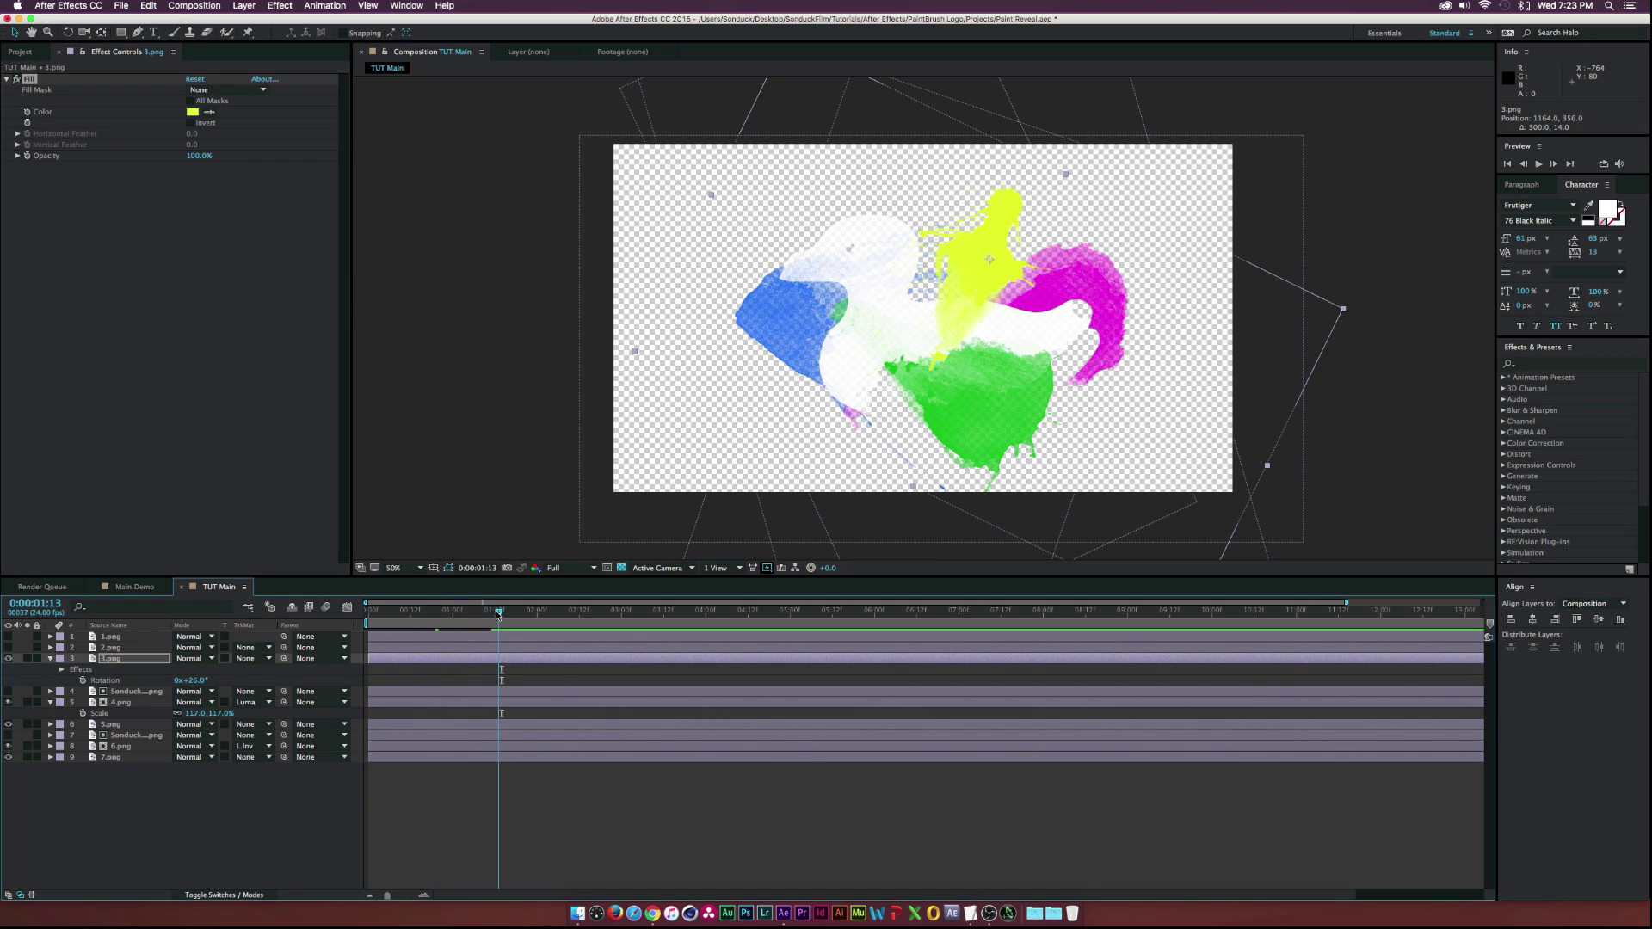
pyautogui.press('p')
pyautogui.hotkey('shift', 's')
pyautogui.click(82, 670)
pyautogui.click(83, 680)
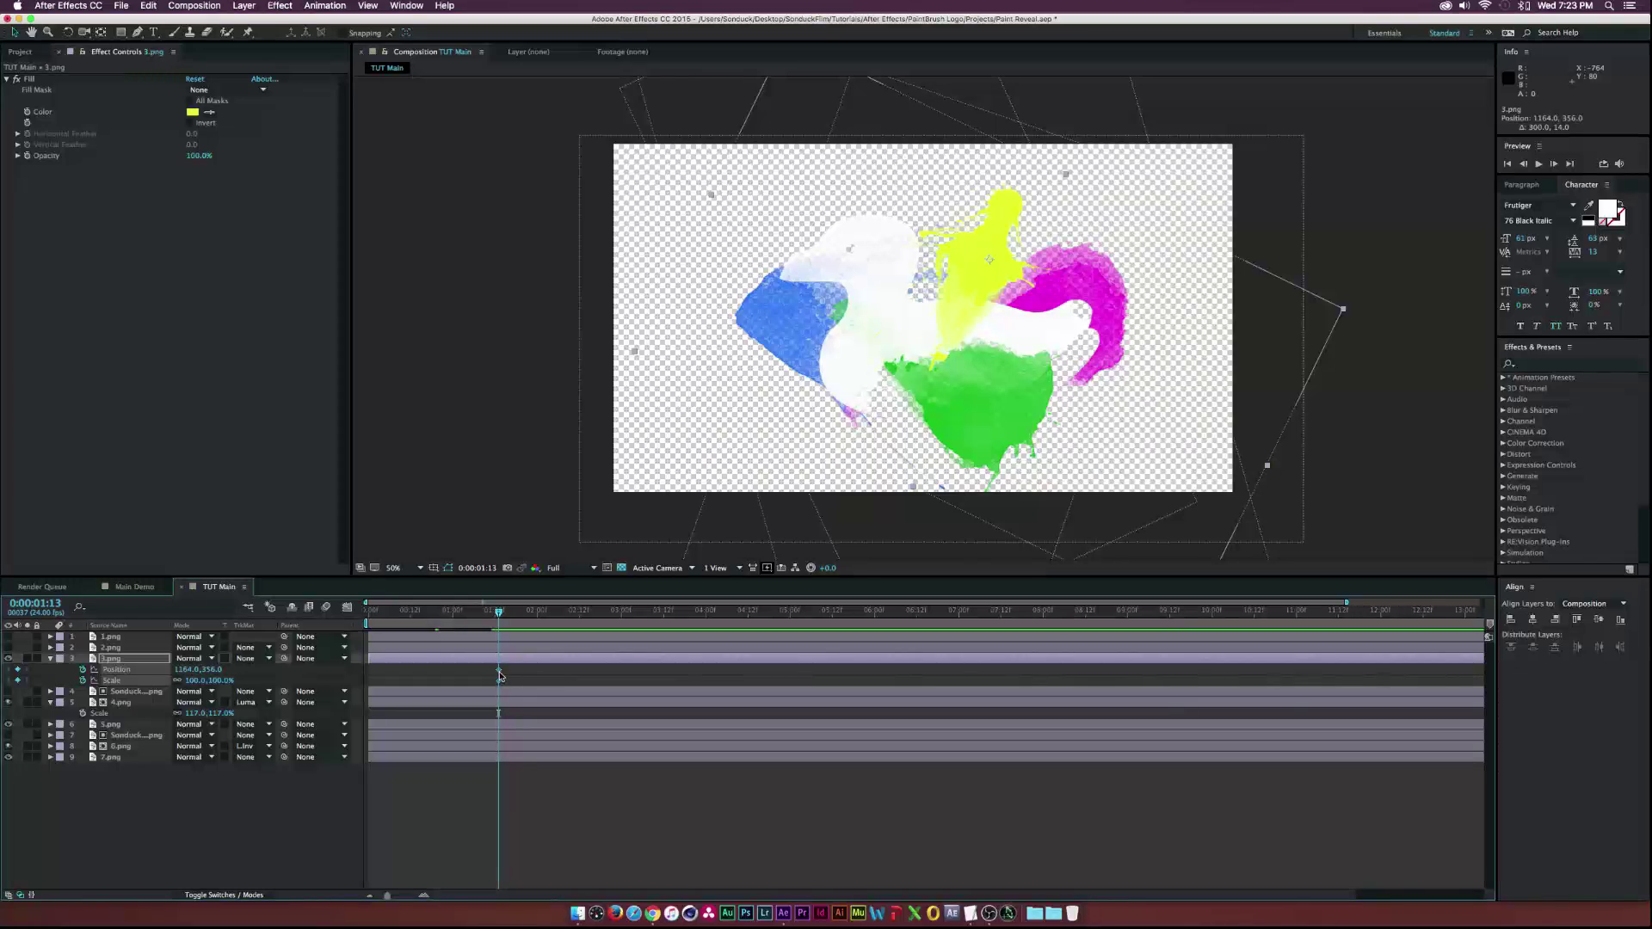
pyautogui.moveTo(499, 674); pyautogui.dragTo(521, 676)
# - At 0:00:01:13, move 3.png above the frame to about 1620, -164, set its scale to 0% and preview the motion to 0:00:01:20
pyautogui.moveTo(969, 283); pyautogui.dragTo(1116, 110)
pyautogui.click(196, 681)
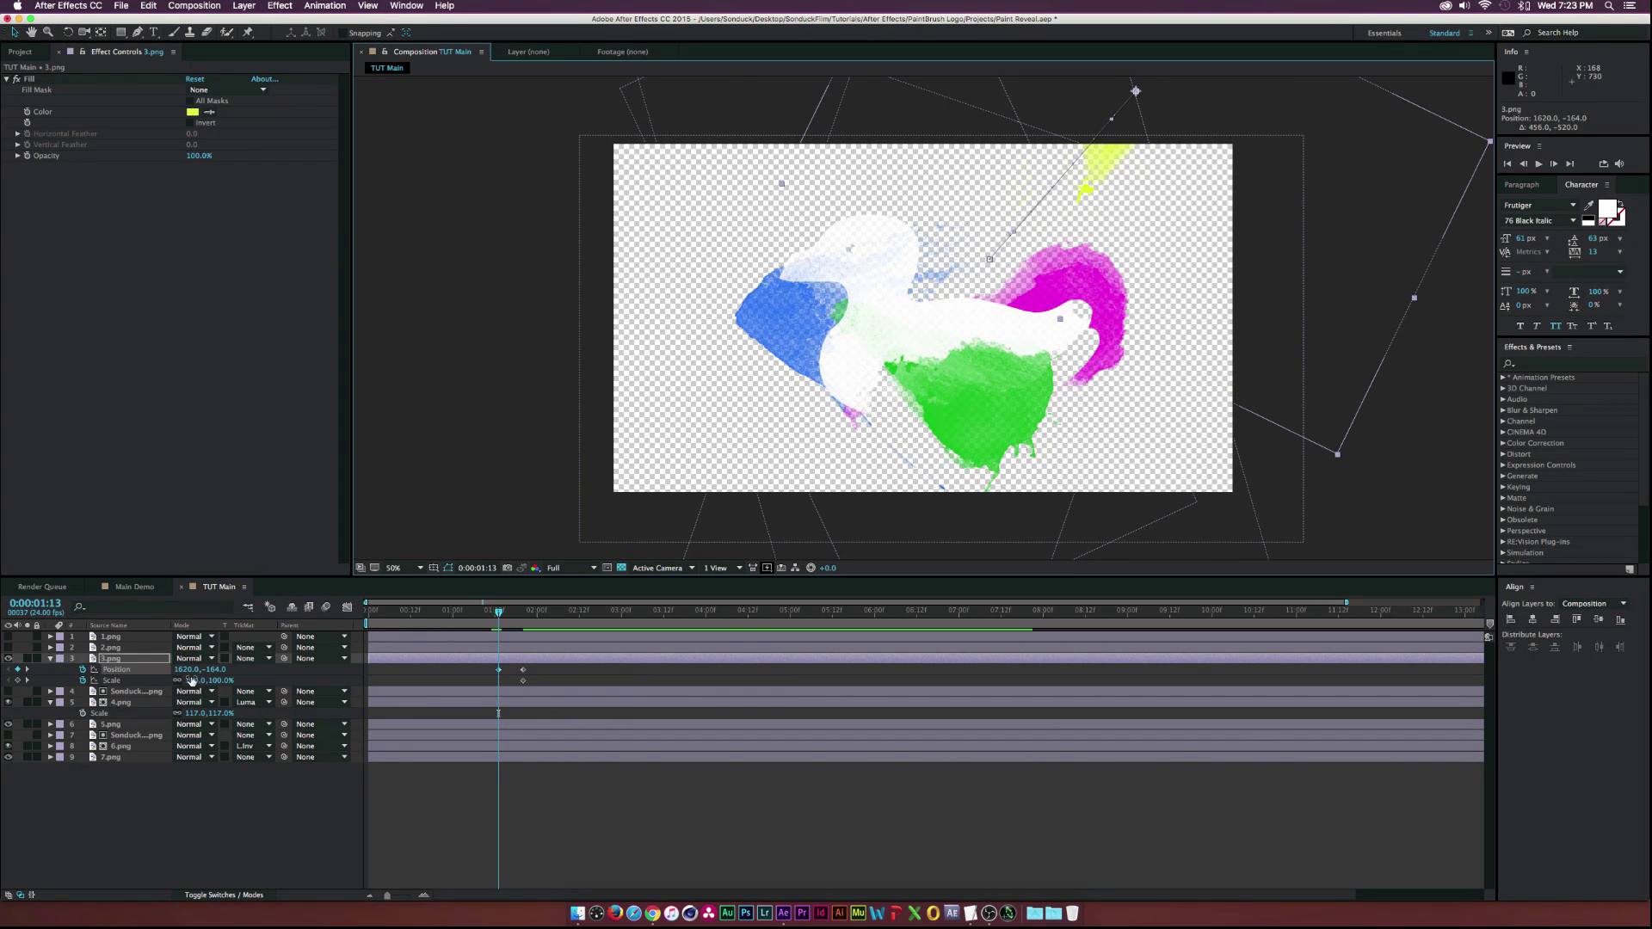
pyautogui.write('0')
pyautogui.press('Return')
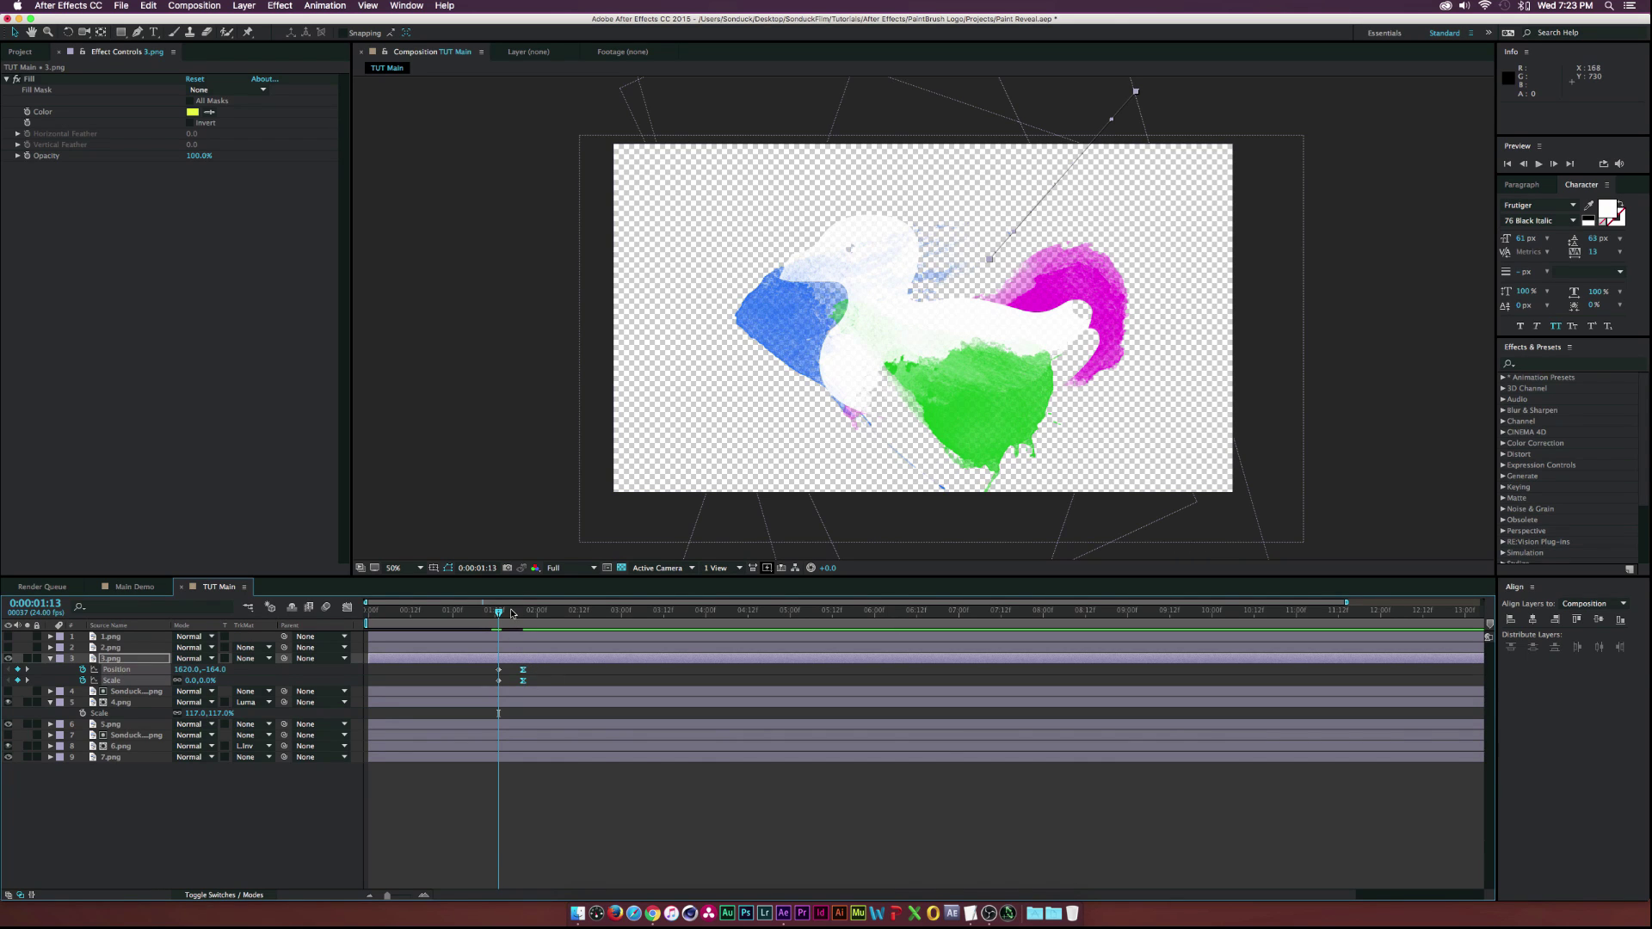
pyautogui.click(526, 611)
pyautogui.moveTo(526, 611); pyautogui.dragTo(524, 612)
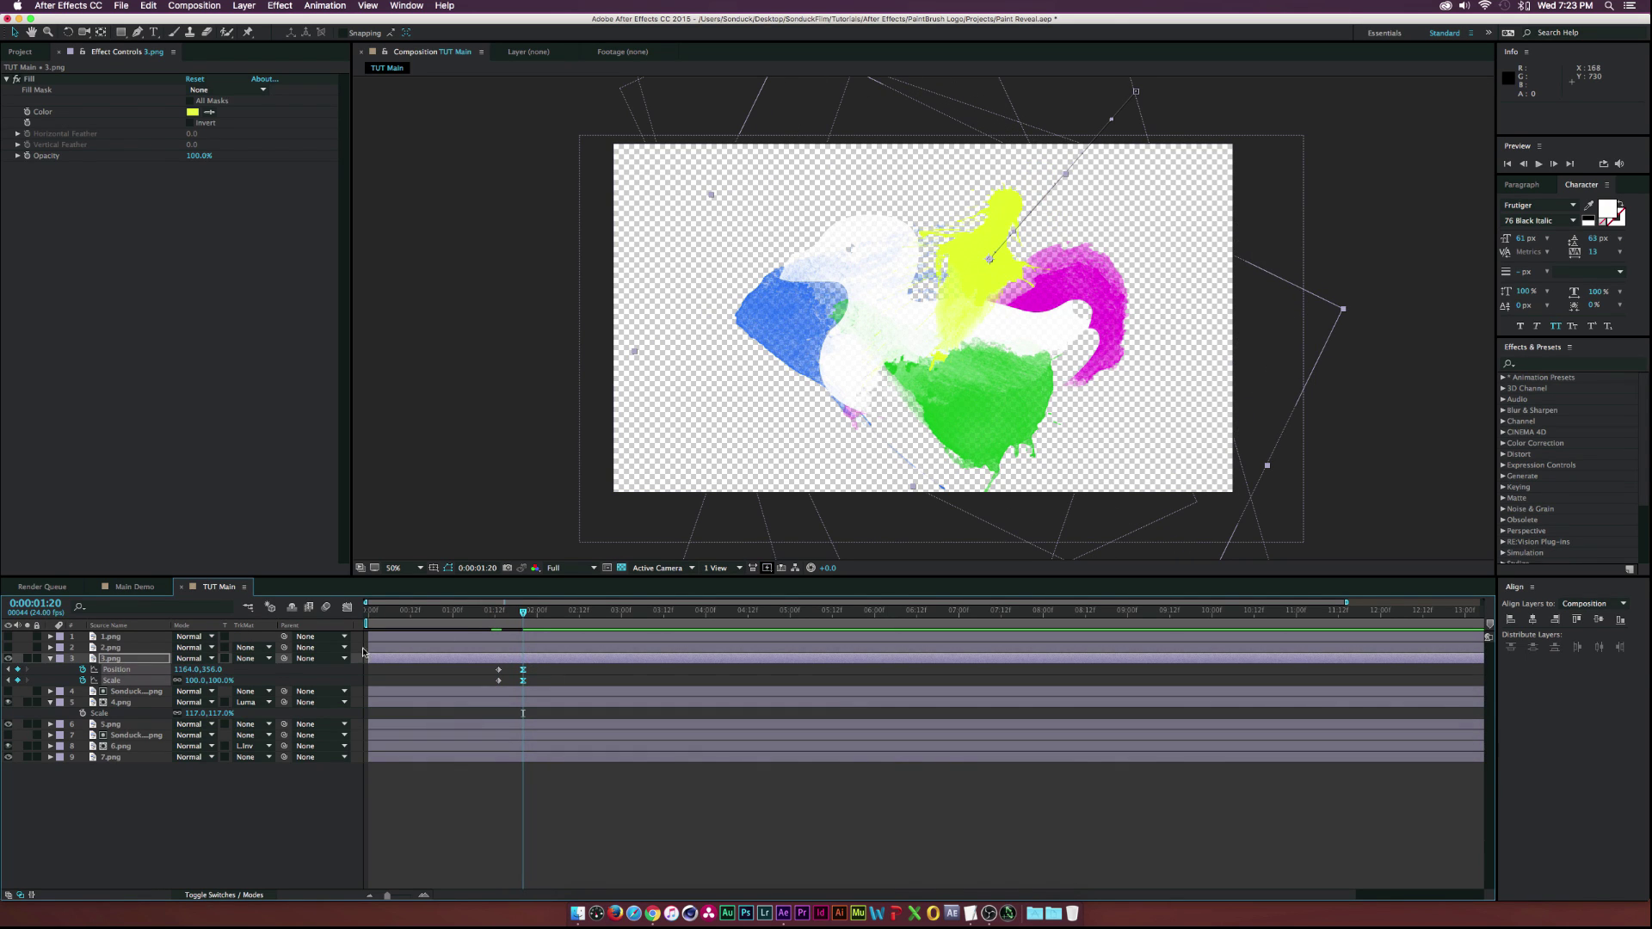
# - Show the 2.png stroke, move it to about 694, 294 over the duck's head, and add a crimson FF005A Fill
pyautogui.click(115, 649)
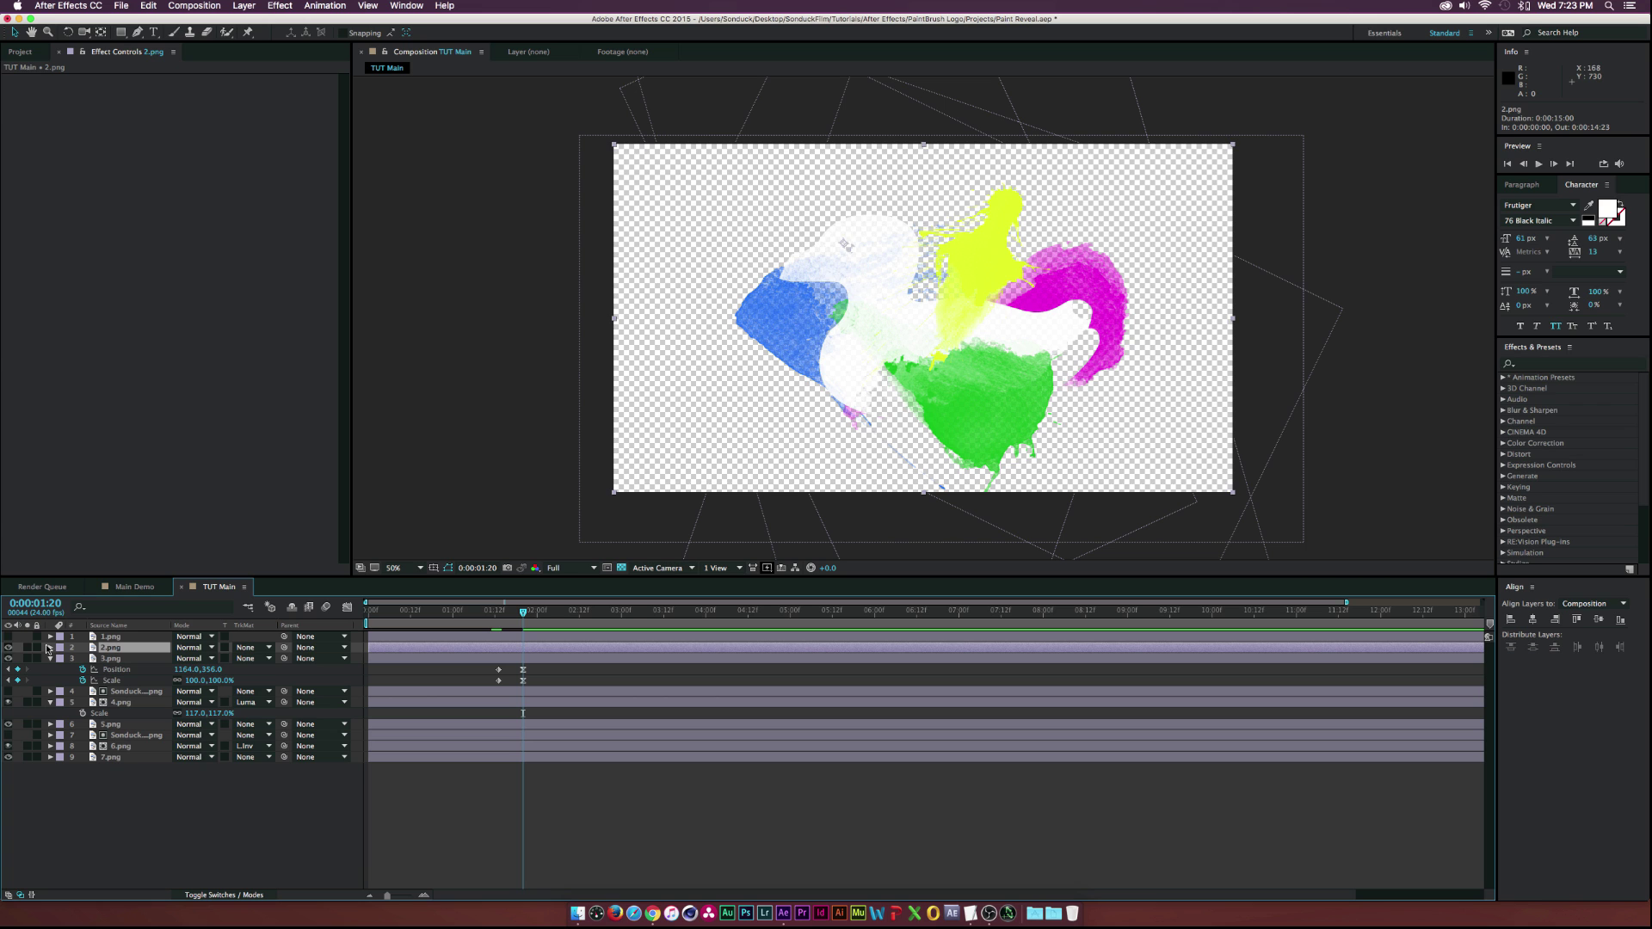
pyautogui.moveTo(831, 260)
pyautogui.mouseDown()
pyautogui.moveTo(1012, 340)
pyautogui.moveTo(842, 244)
pyautogui.moveTo(821, 251)
pyautogui.mouseUp()
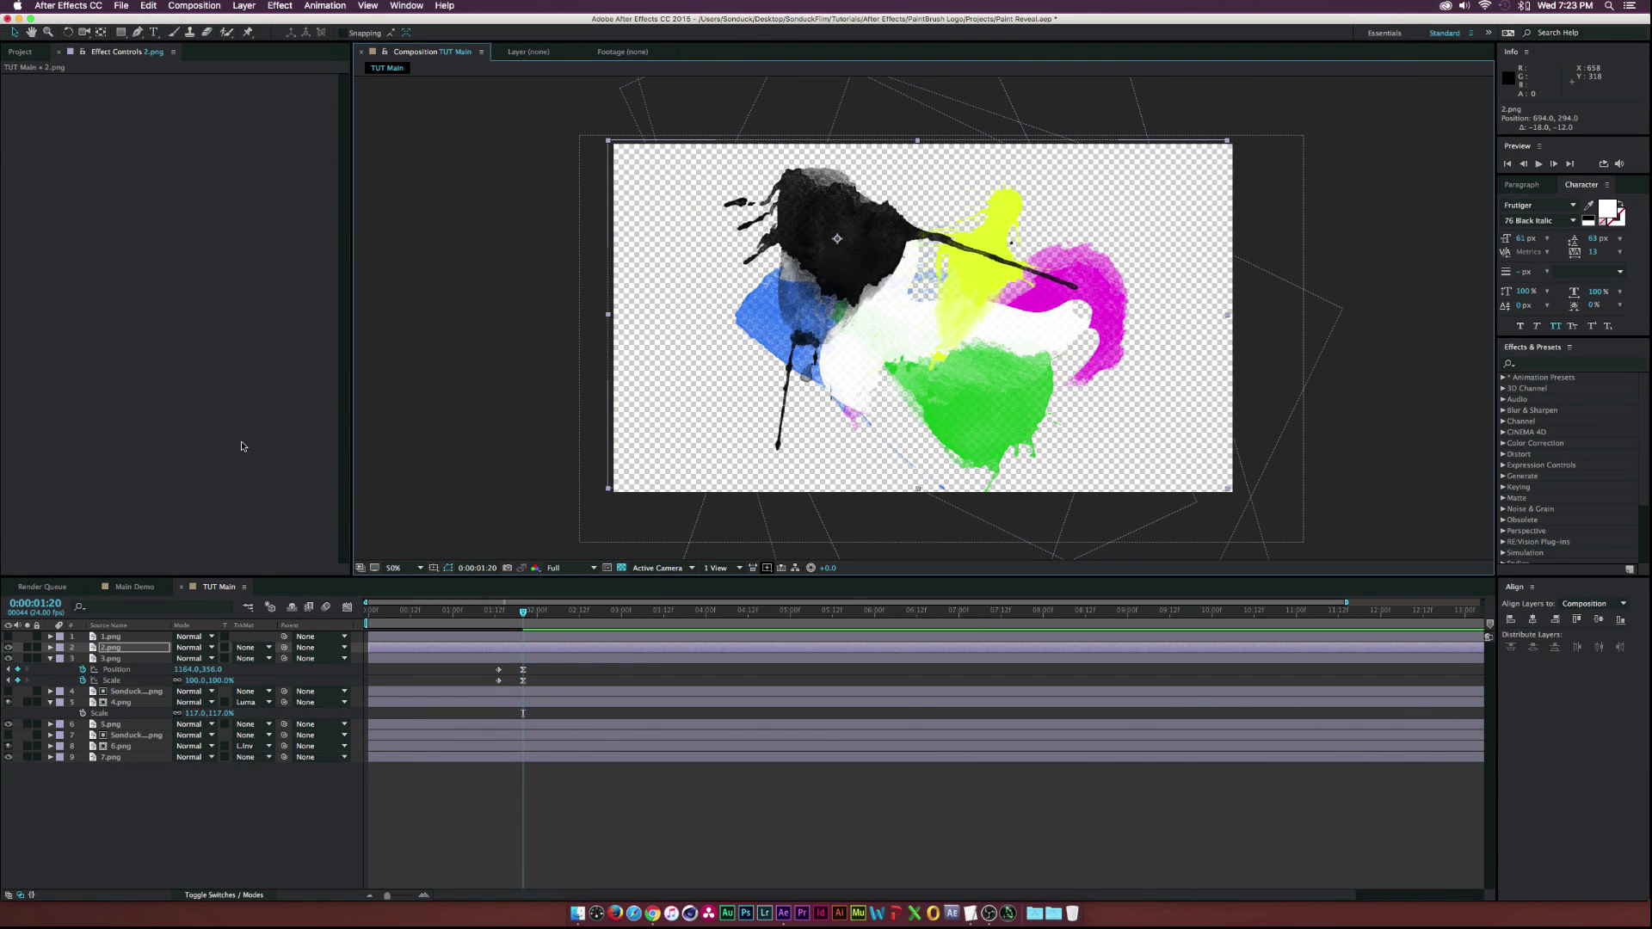
pyautogui.press('super+v')
pyautogui.click(191, 113)
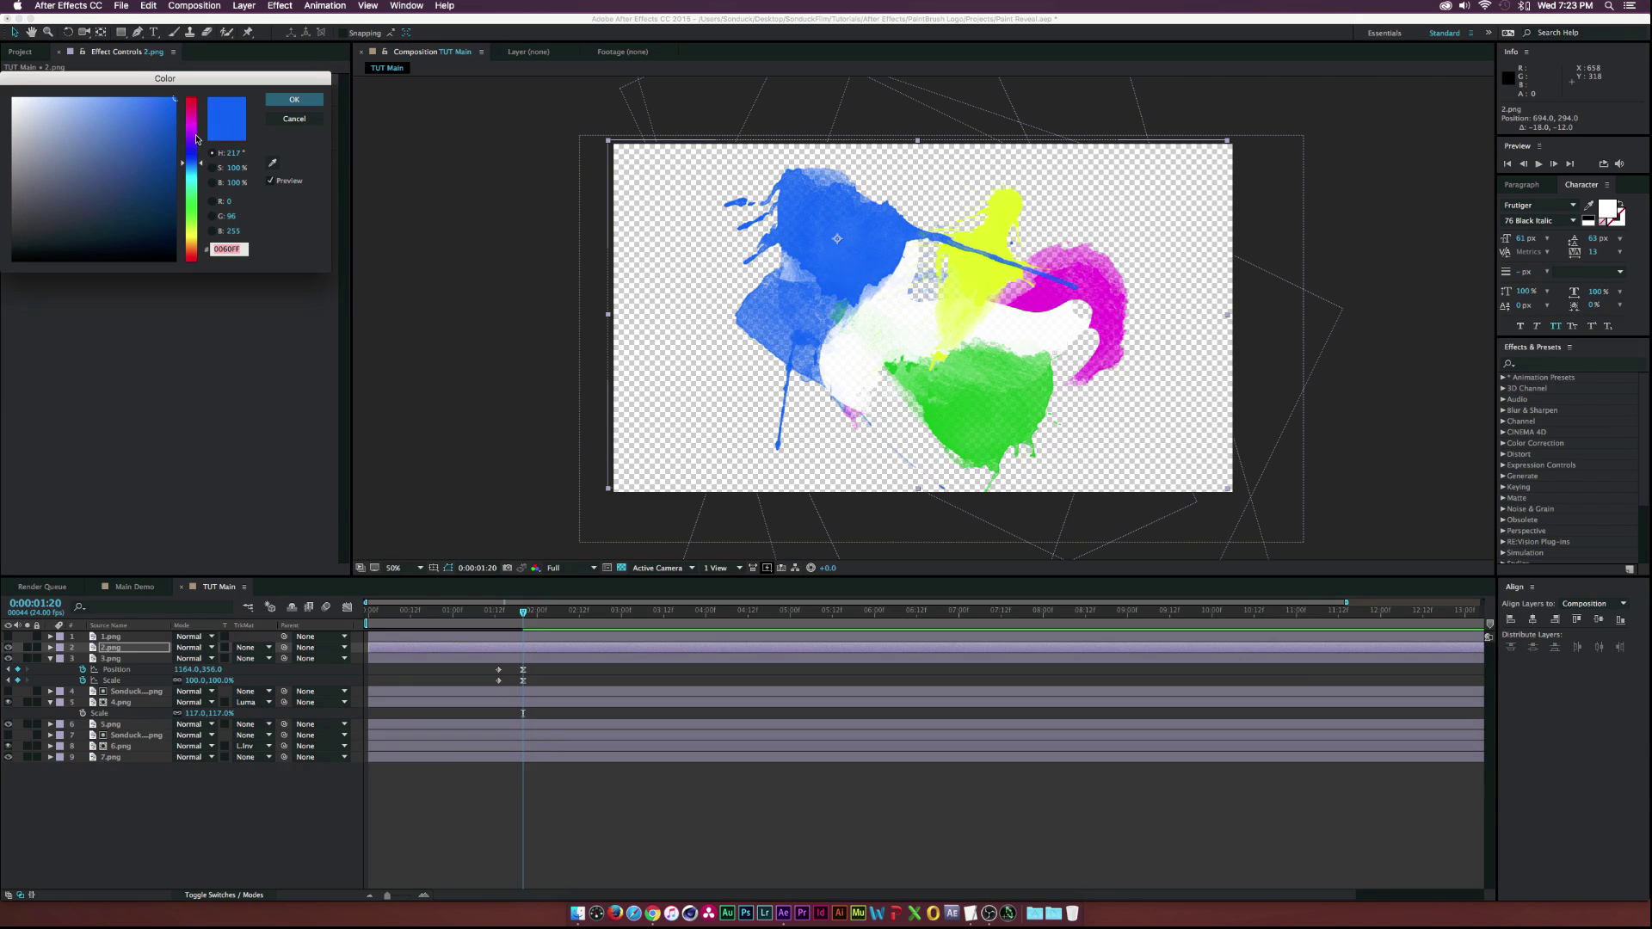
pyautogui.moveTo(197, 140); pyautogui.dragTo(201, 109)
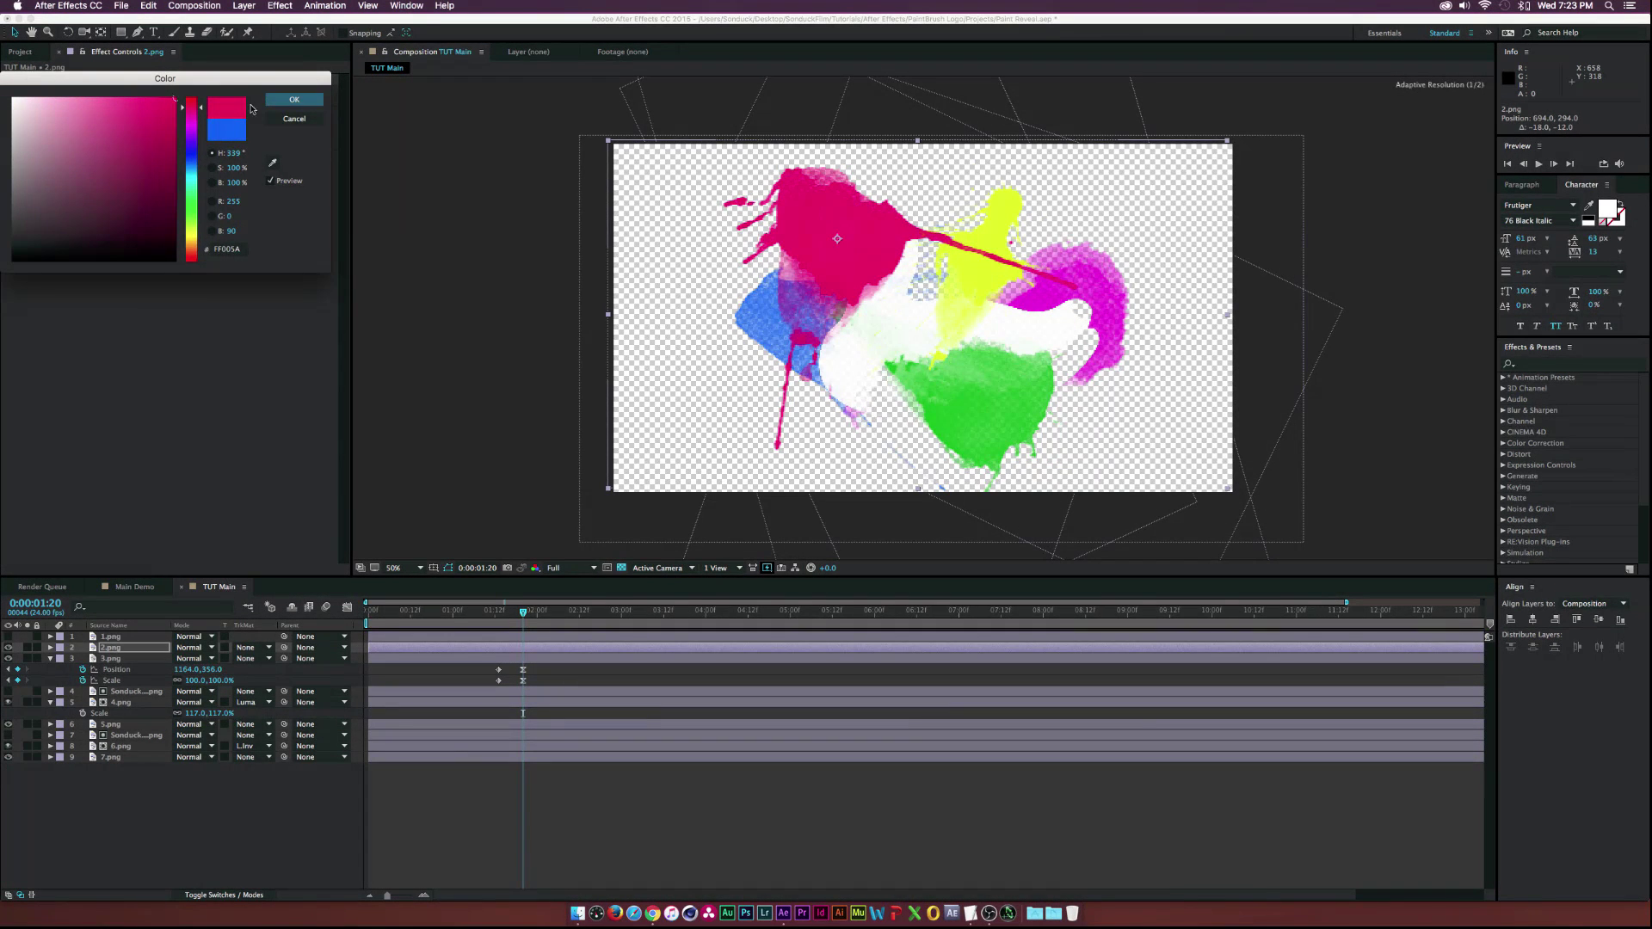
pyautogui.click(279, 101)
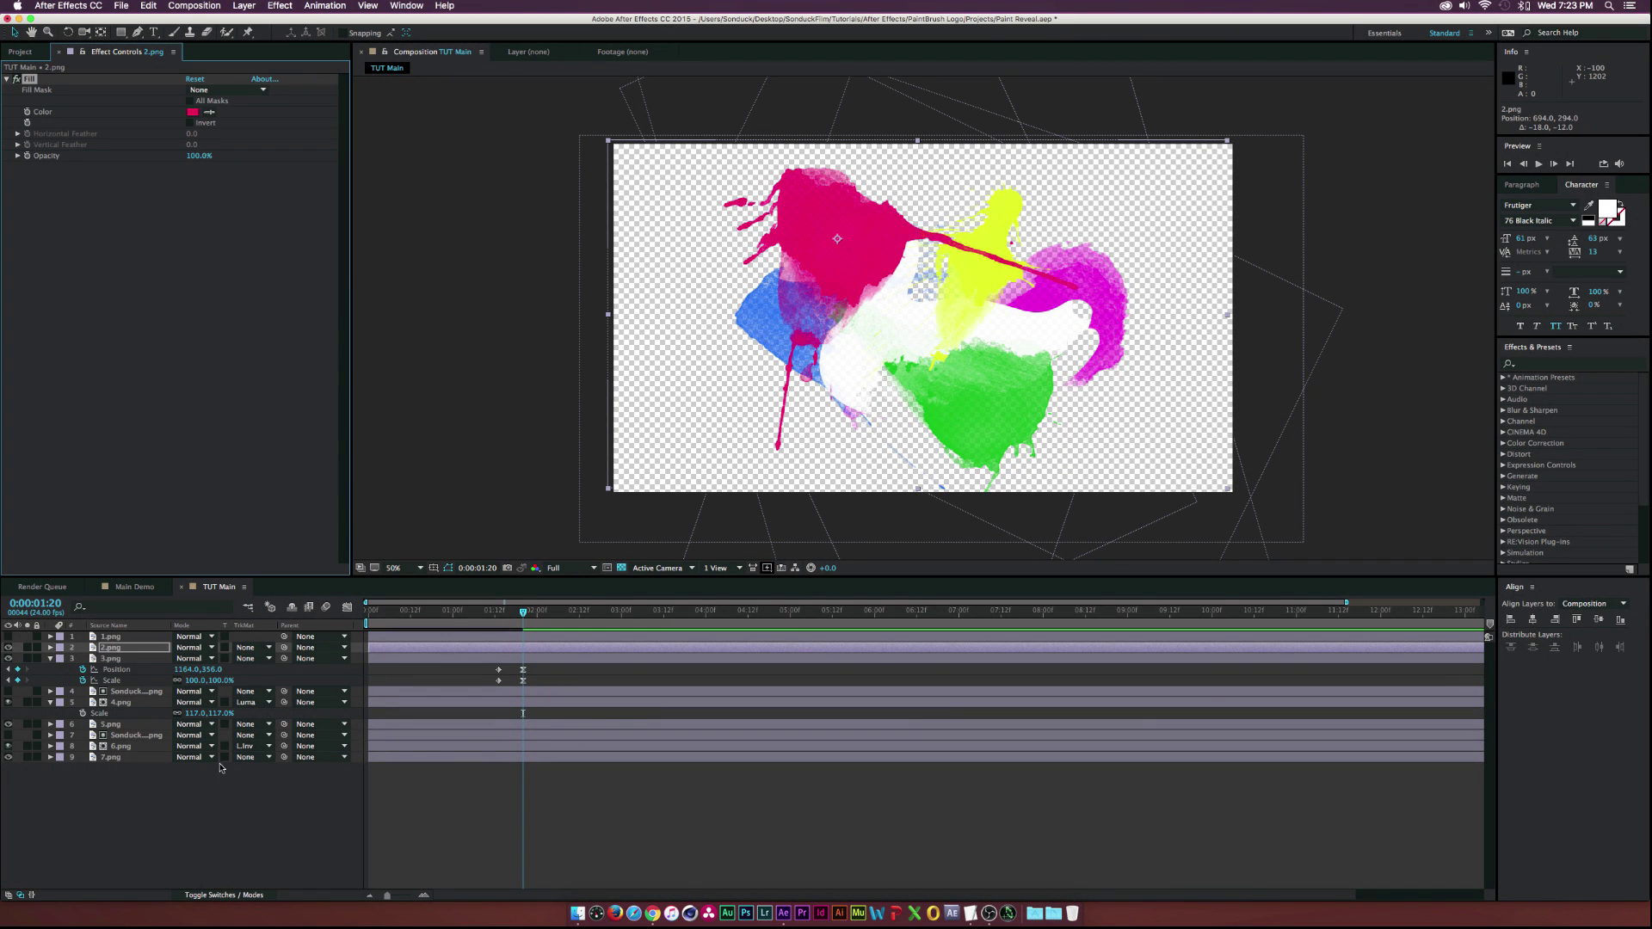
pyautogui.click(216, 796)
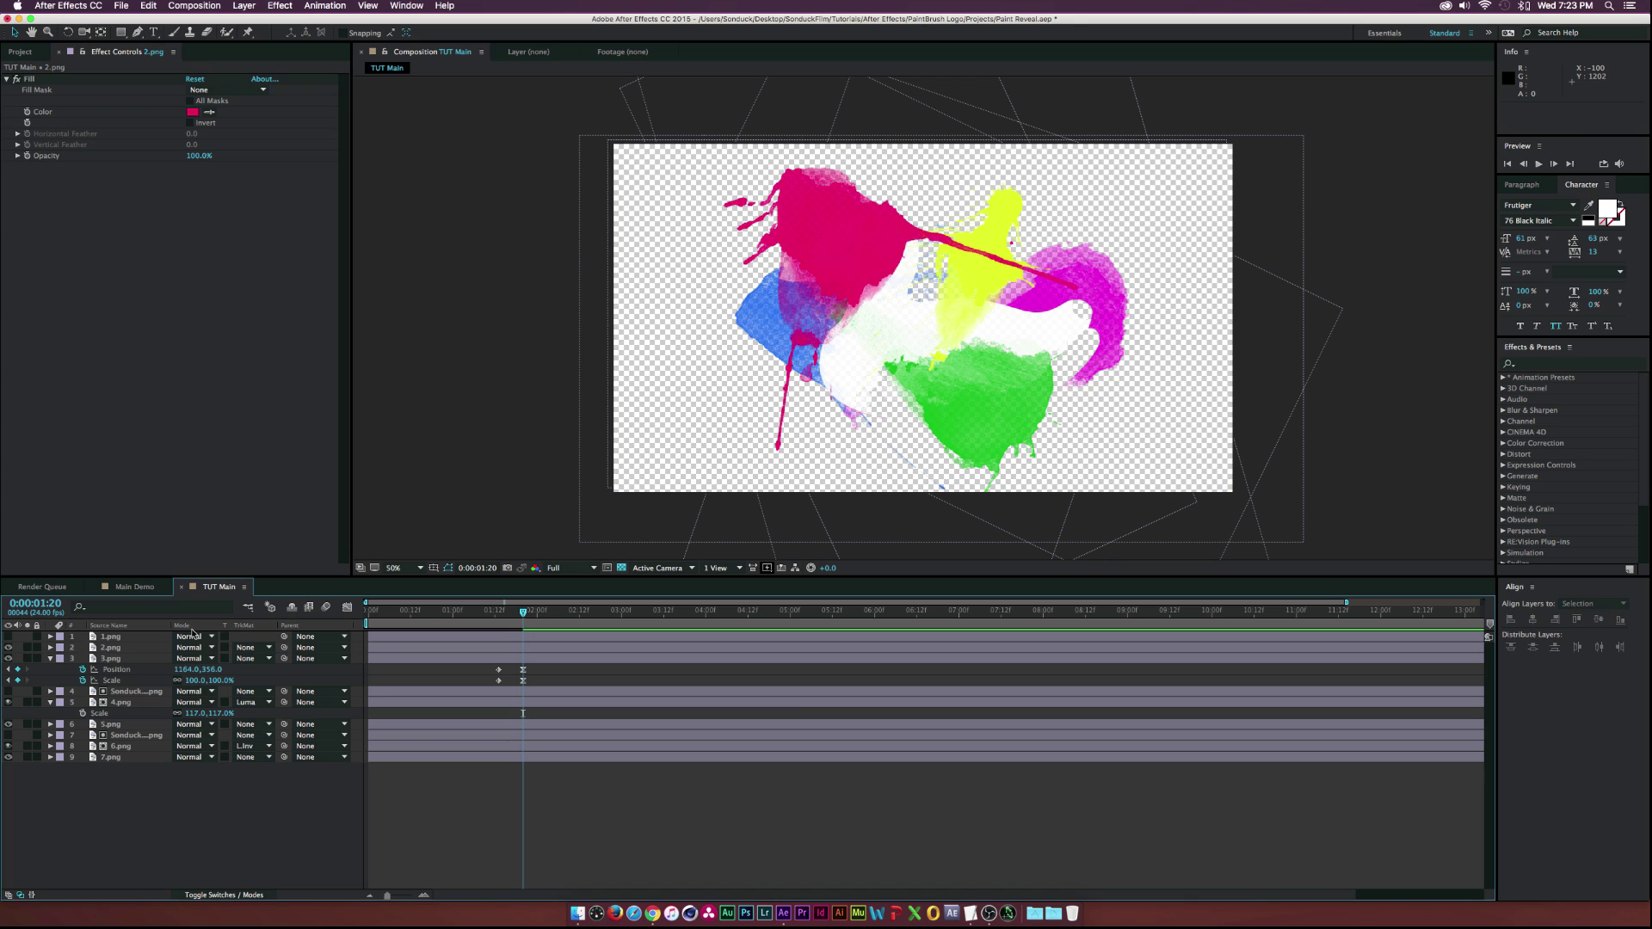
# - Duplicate SonduckLogo.png, place the copy directly above 2.png, and set 2.png's track matte to Luma Inverted Matte
pyautogui.click(109, 640)
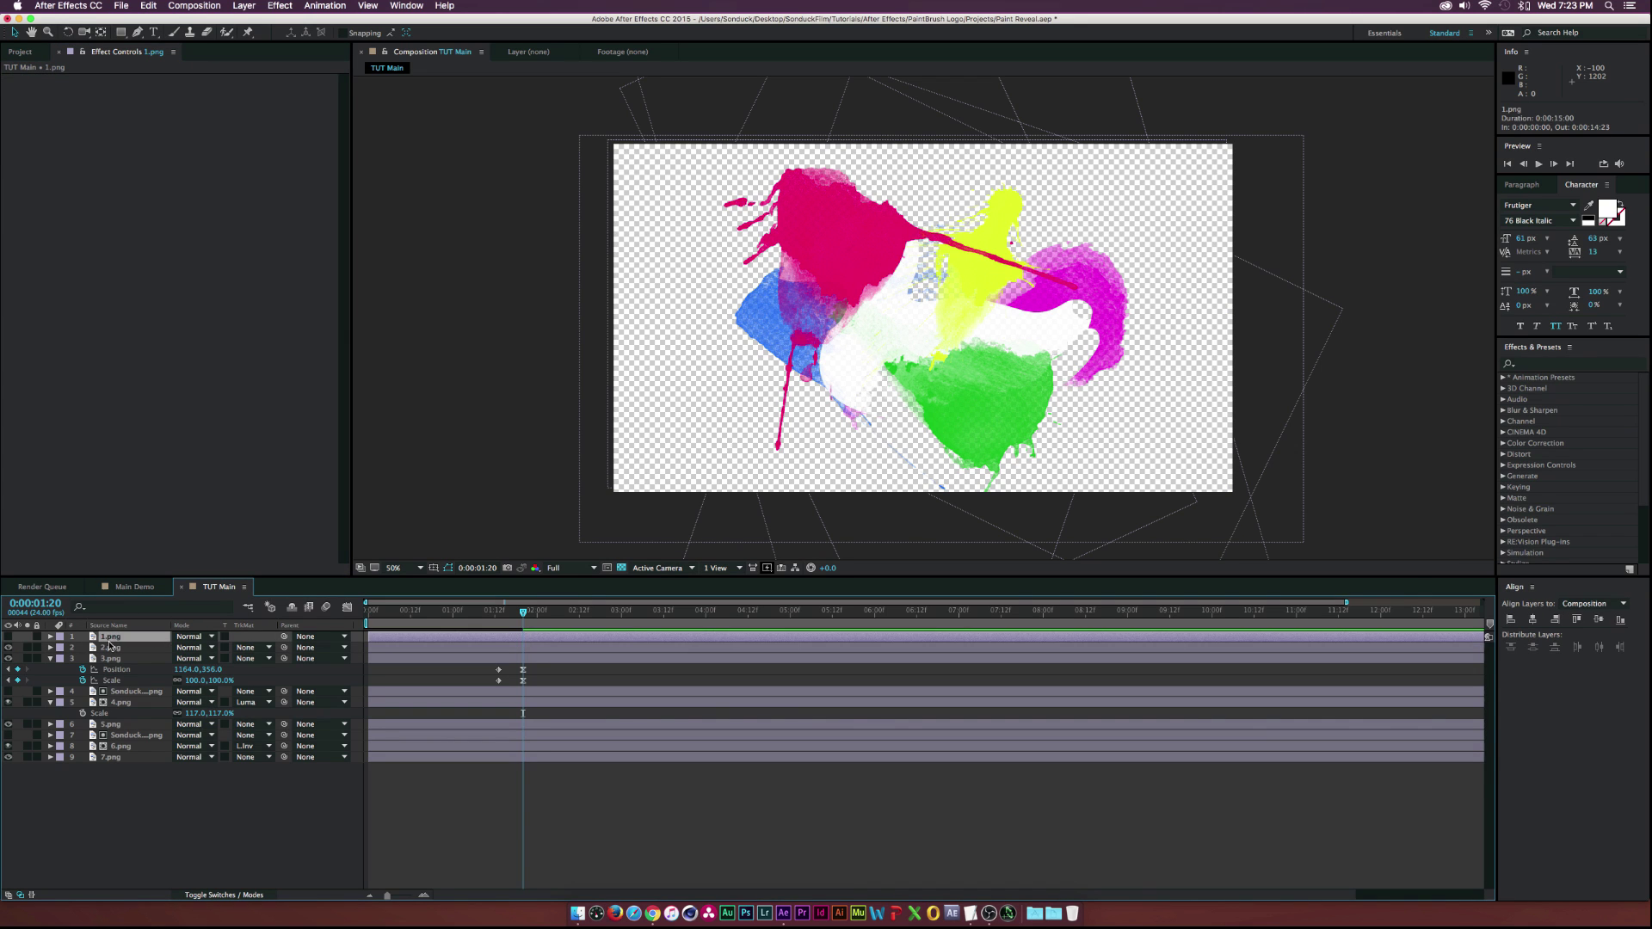
pyautogui.click(110, 649)
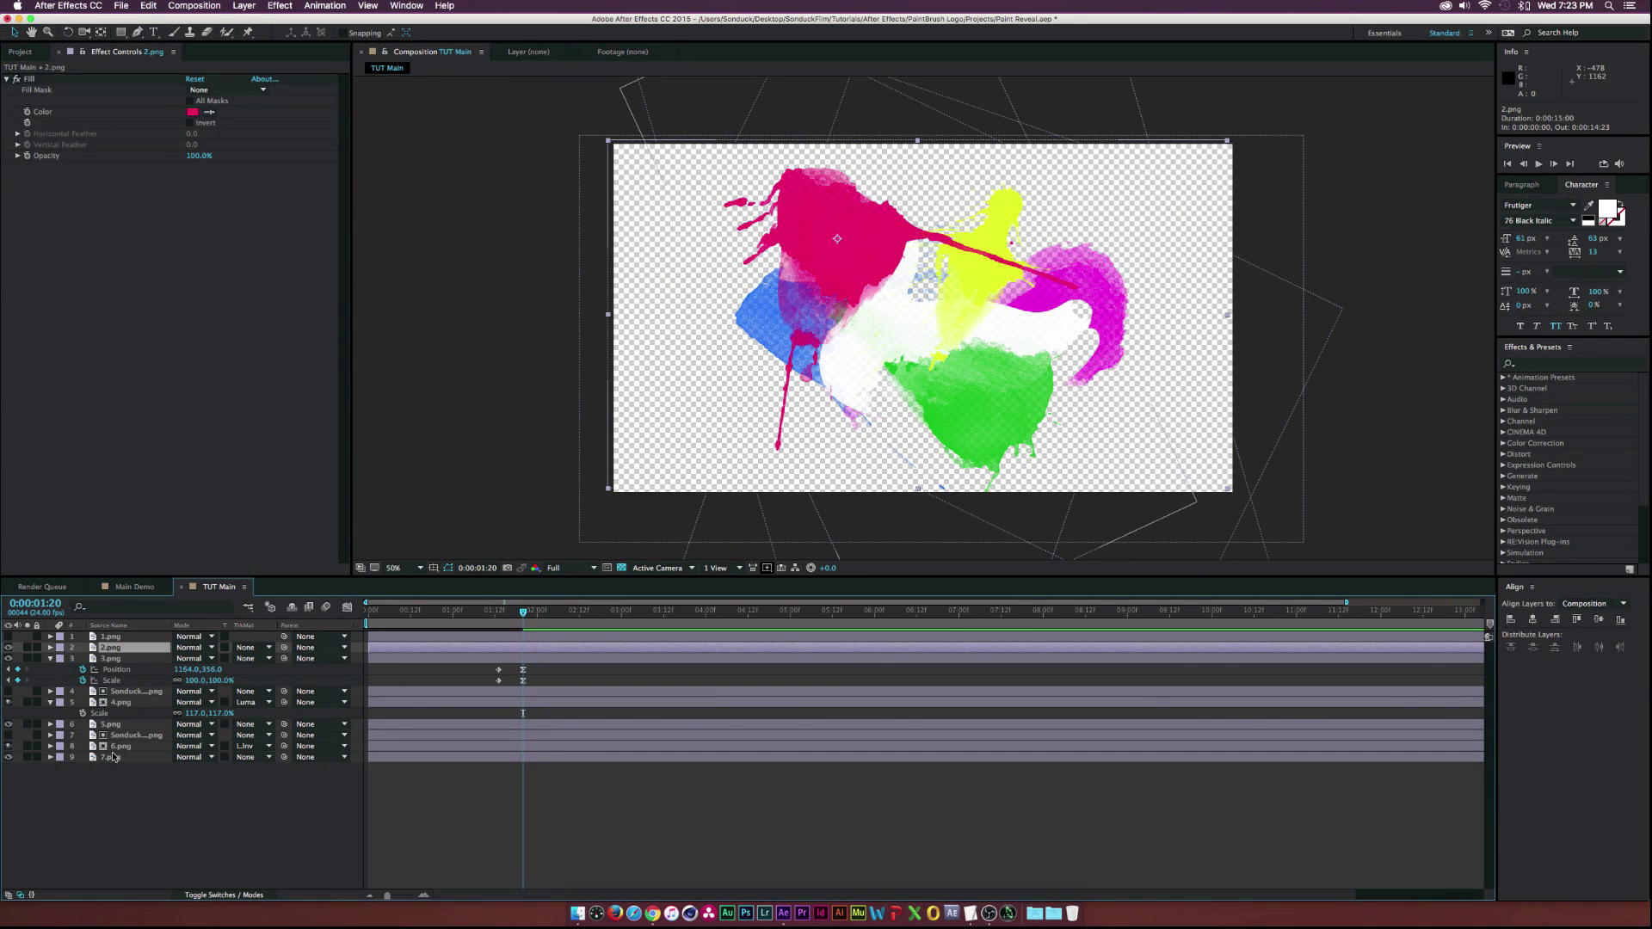
pyautogui.click(122, 694)
pyautogui.press('super+d')
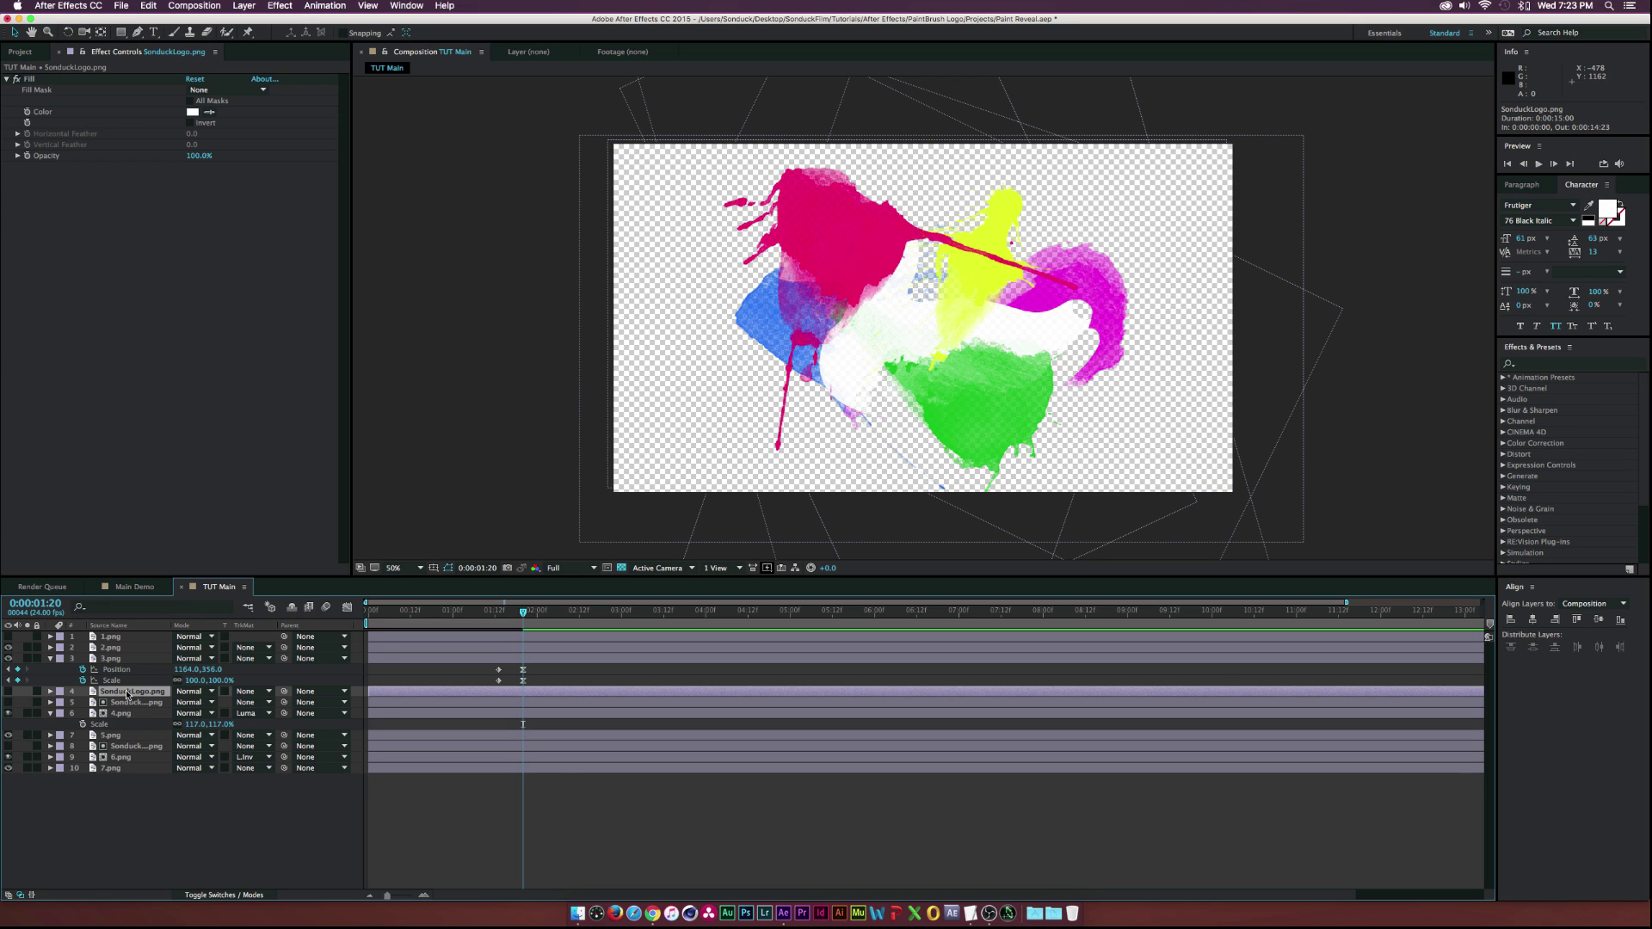
pyautogui.moveTo(126, 694); pyautogui.dragTo(116, 658)
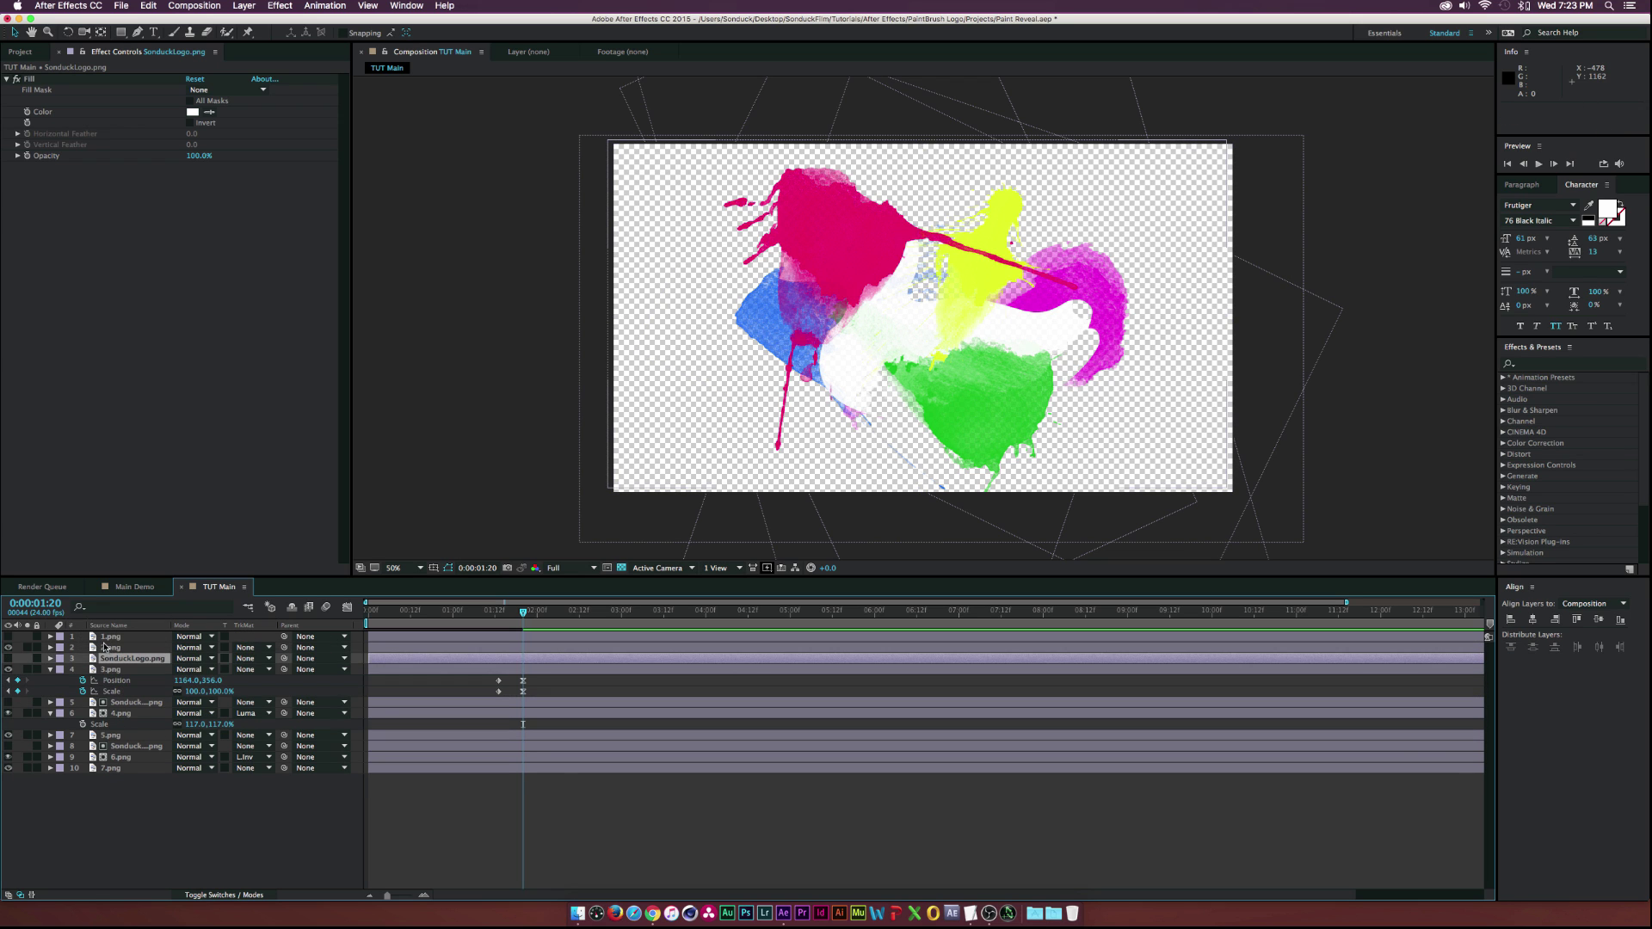
pyautogui.click(106, 649)
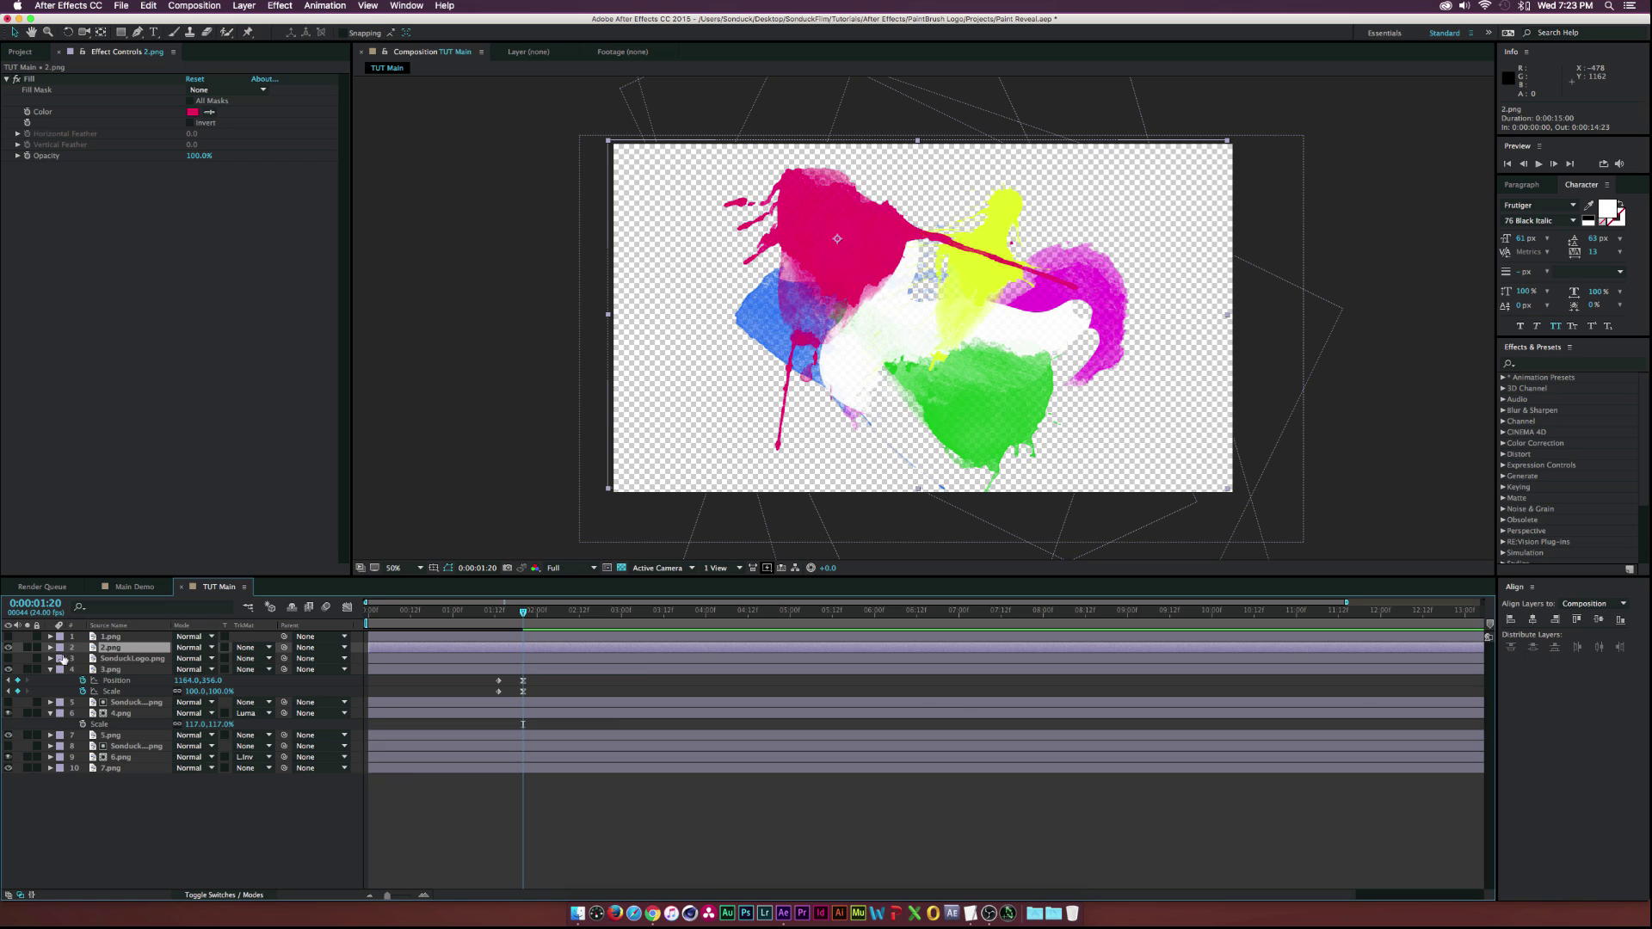
pyautogui.moveTo(116, 659); pyautogui.dragTo(115, 645)
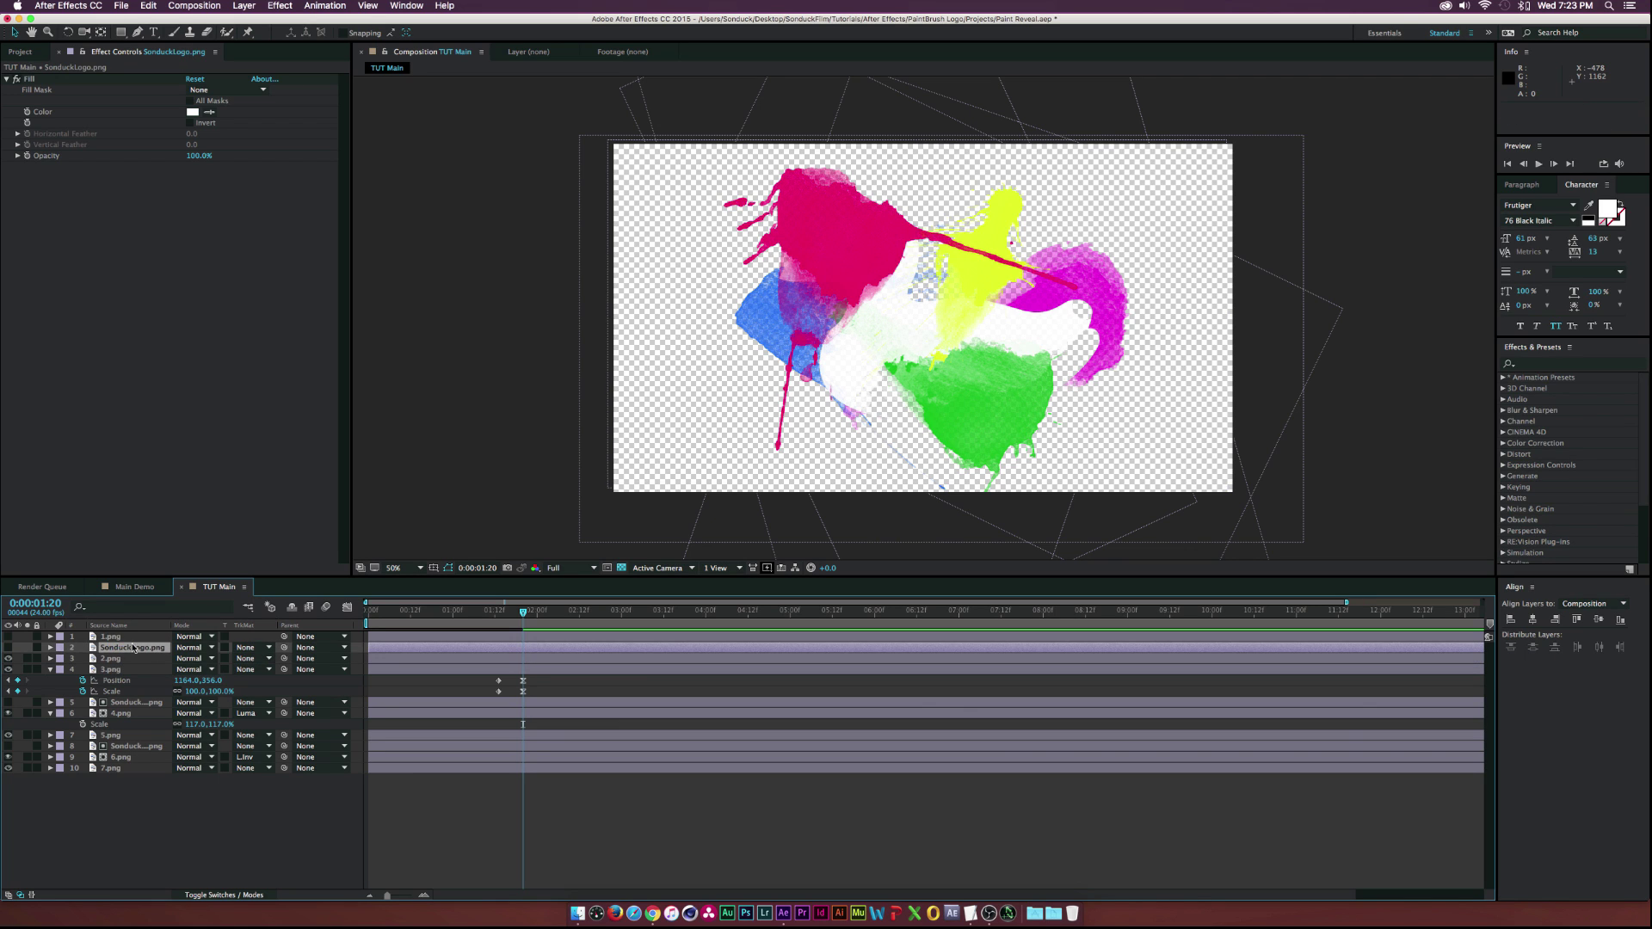
pyautogui.click(248, 659)
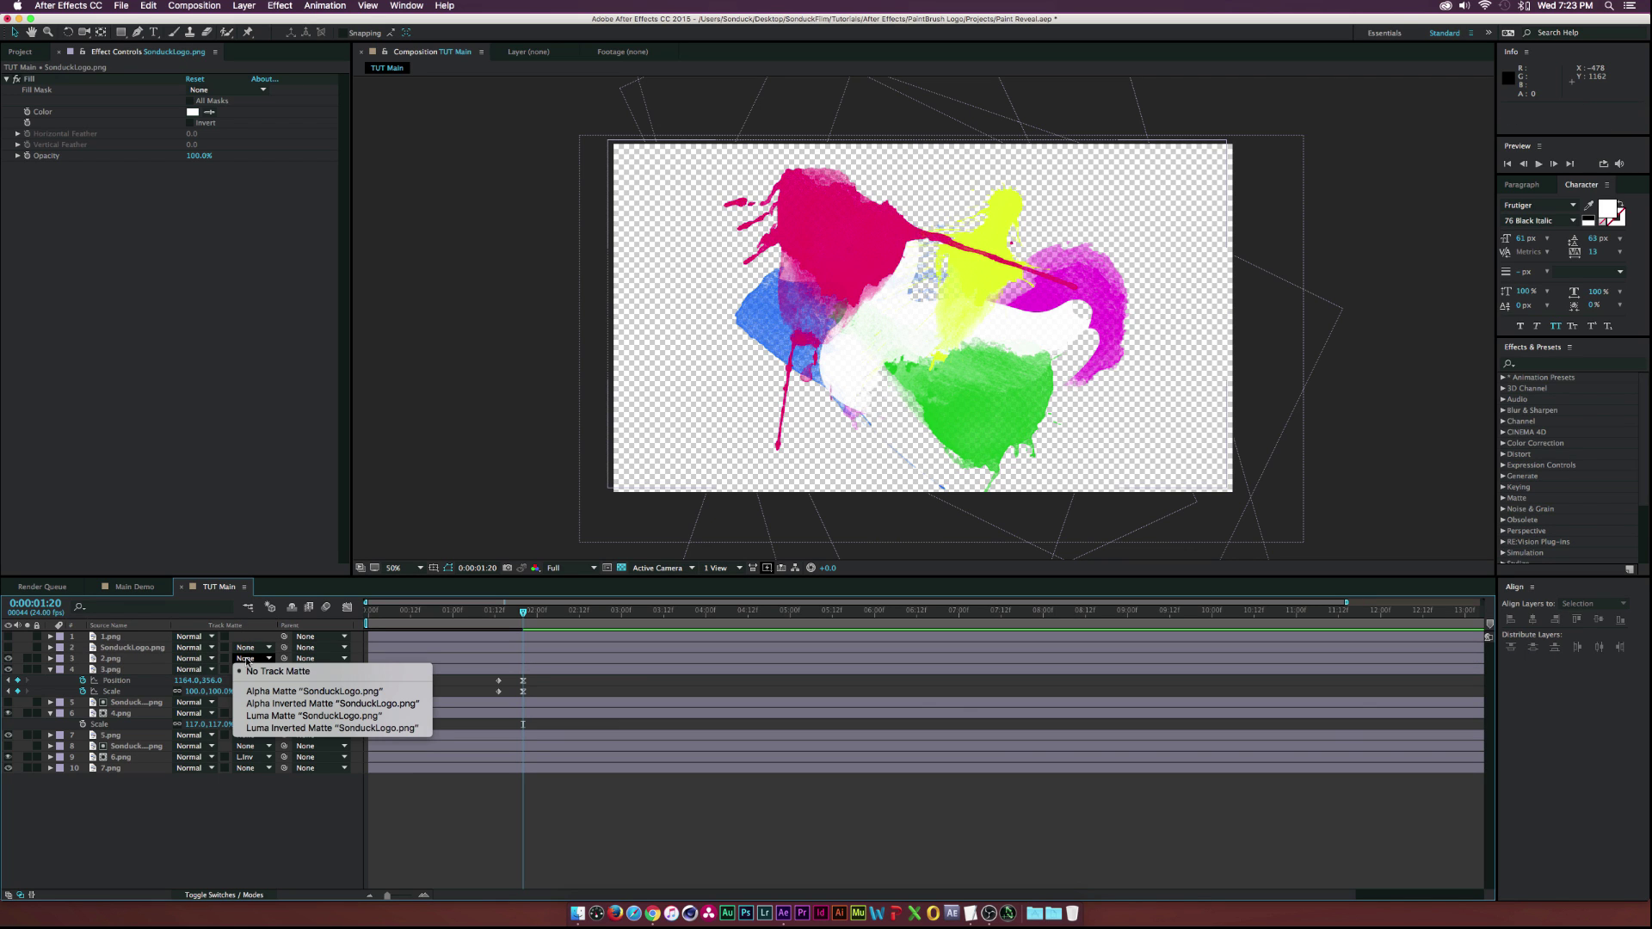
pyautogui.click(285, 729)
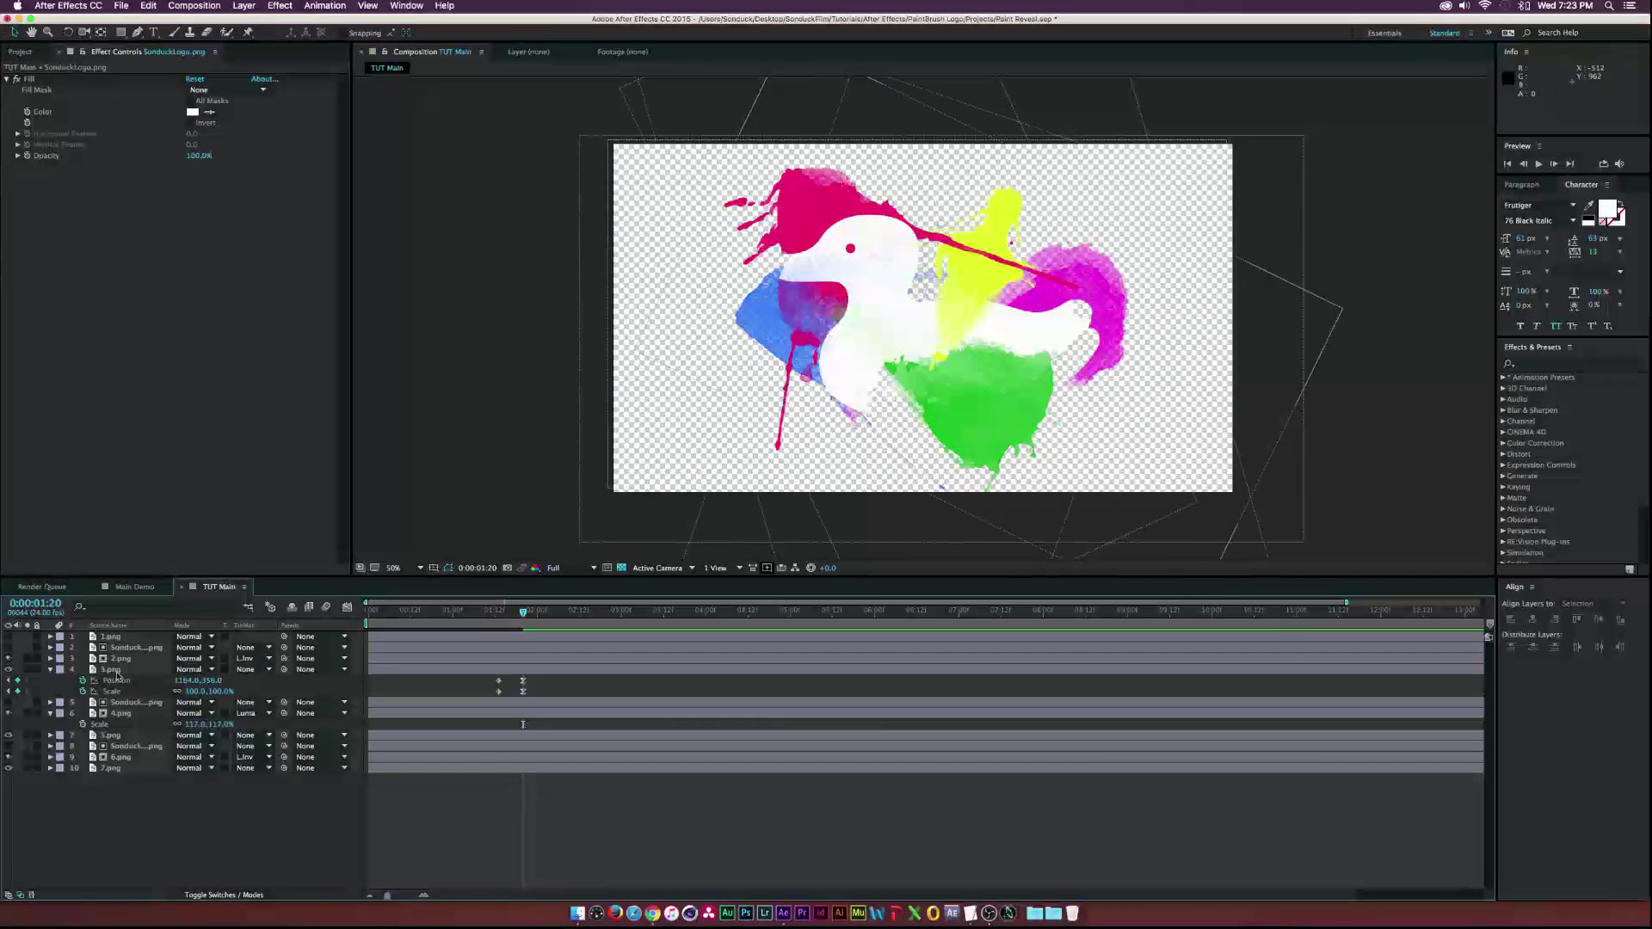
# - Move 2.png to about 602, 336 and add Position and Scale keyframes for it, placed at 0:00:02:04
pyautogui.click(116, 659)
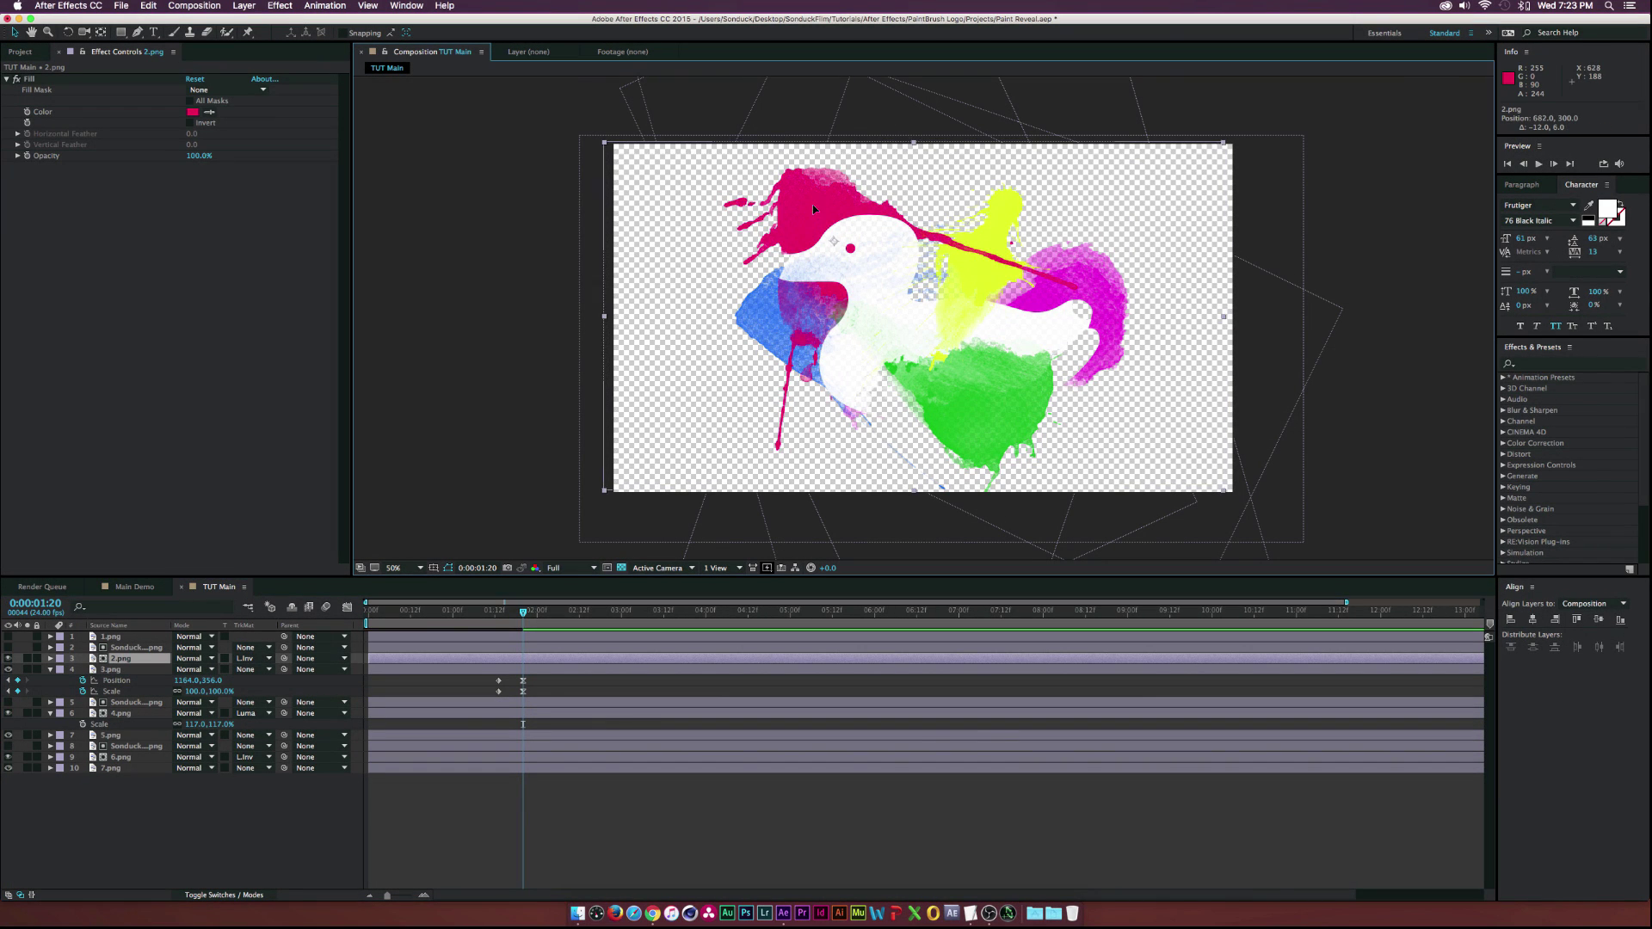
pyautogui.moveTo(818, 205)
pyautogui.mouseDown()
pyautogui.moveTo(799, 209)
pyautogui.moveTo(815, 214)
pyautogui.mouseUp()
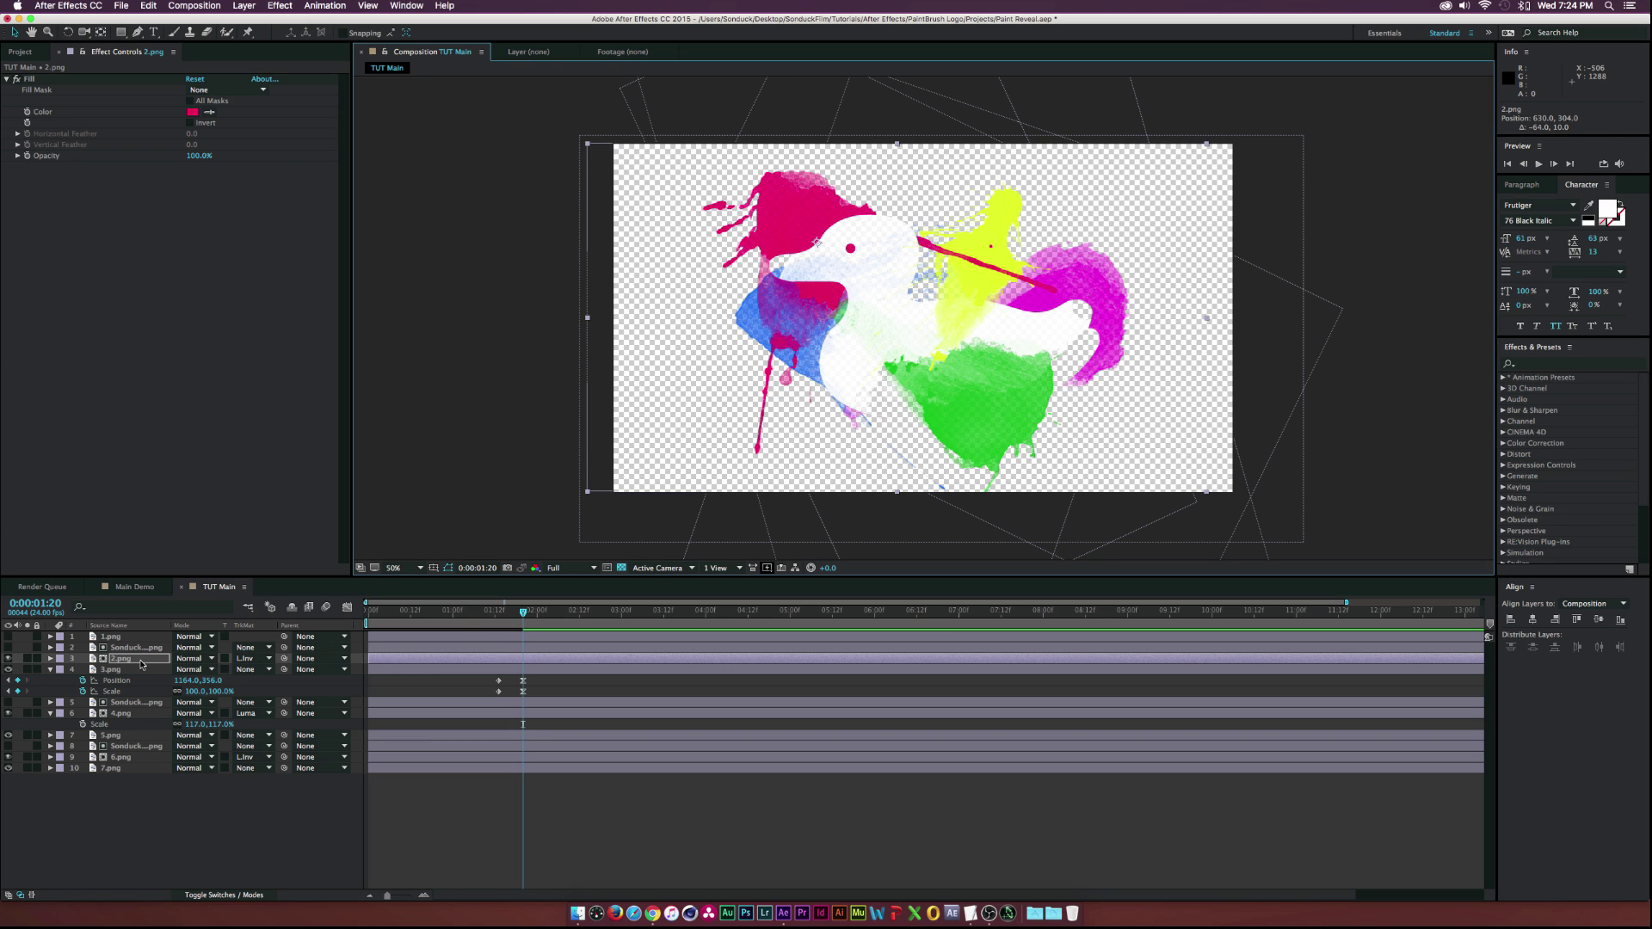
pyautogui.click(112, 657)
pyautogui.press('p')
pyautogui.hotkey('shift', 's')
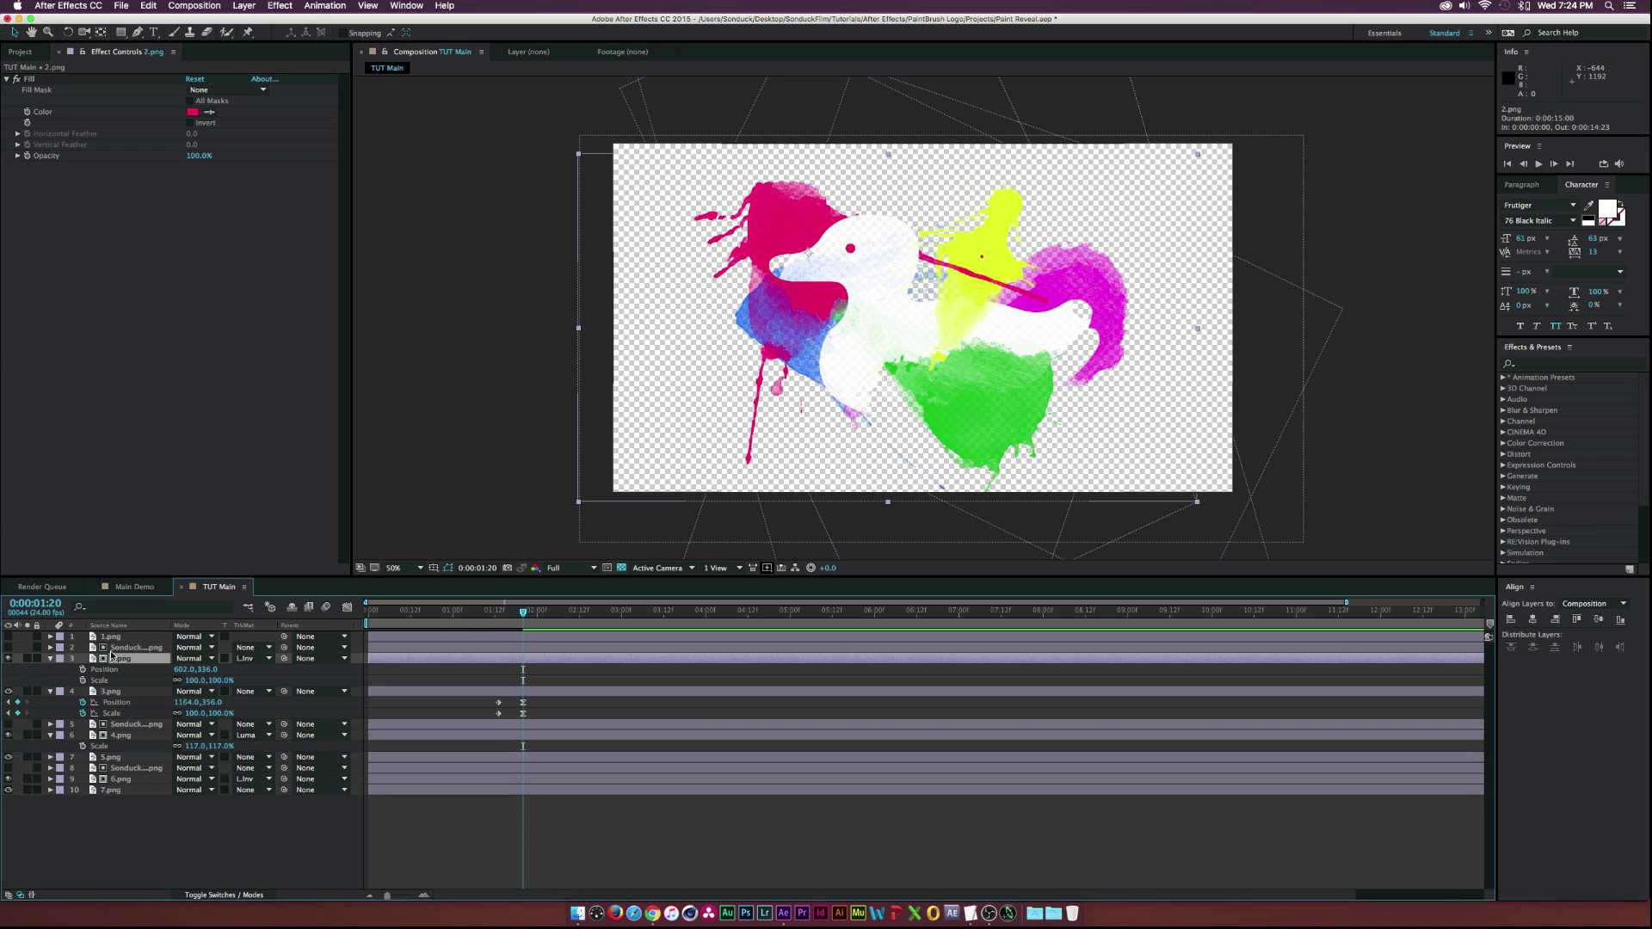
pyautogui.click(83, 680)
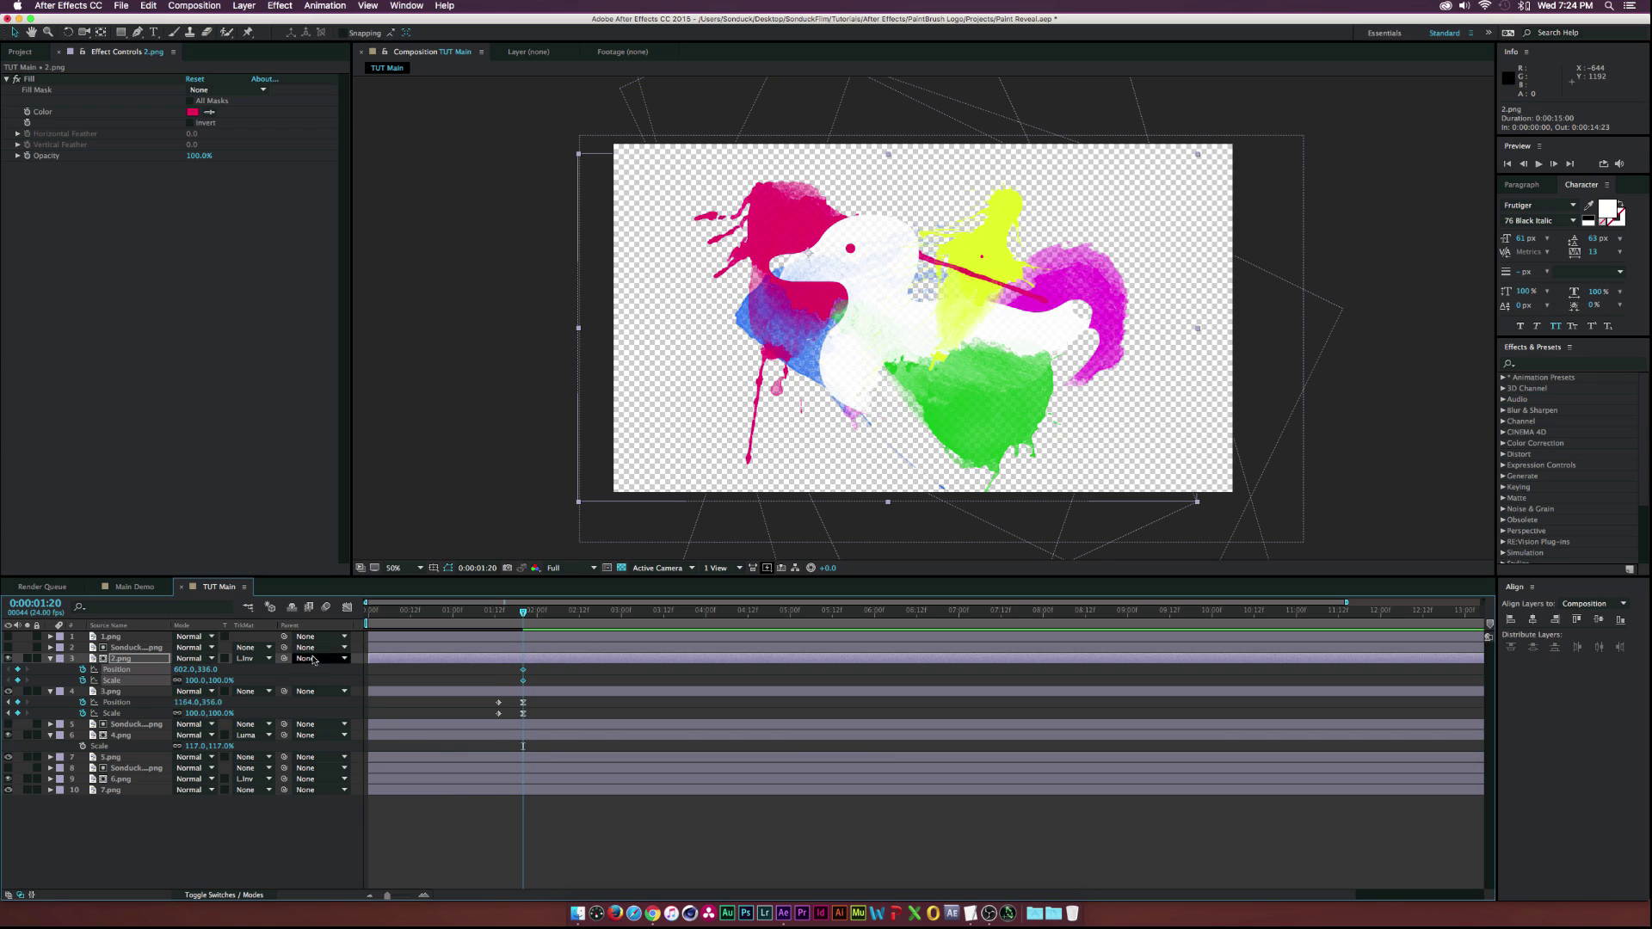
pyautogui.moveTo(511, 670); pyautogui.dragTo(549, 673)
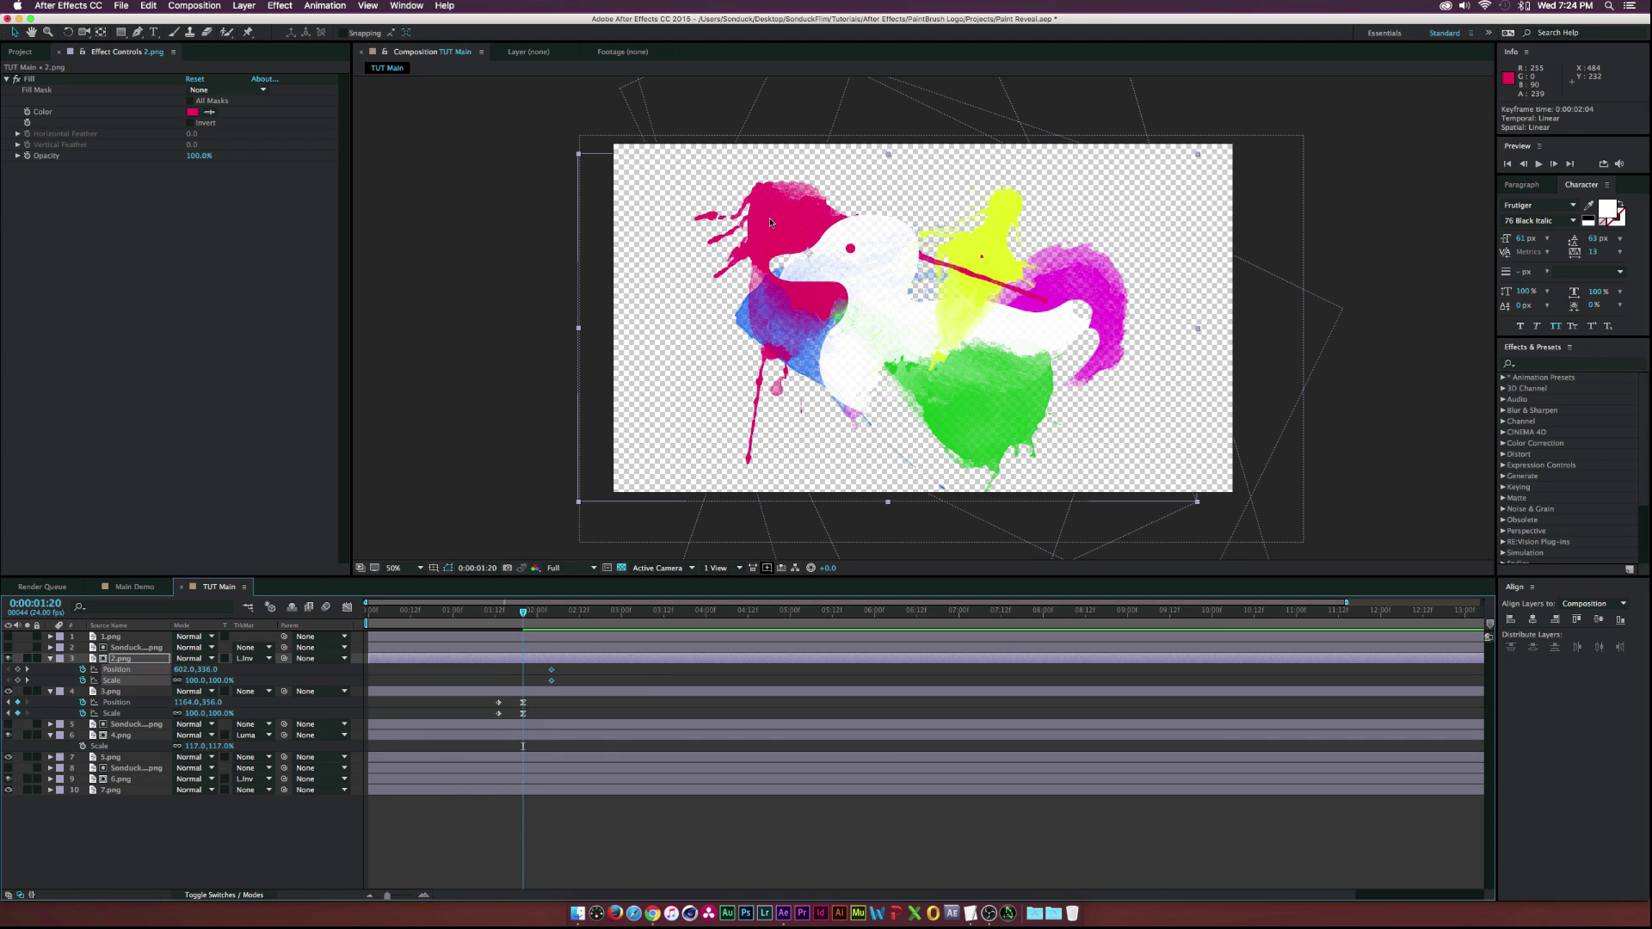
# - At 0:00:01:20, move 2.png to about 174, -12 near the frame's upper-left corner and set its scale to 0%
pyautogui.moveTo(770, 222); pyautogui.dragTo(629, 106)
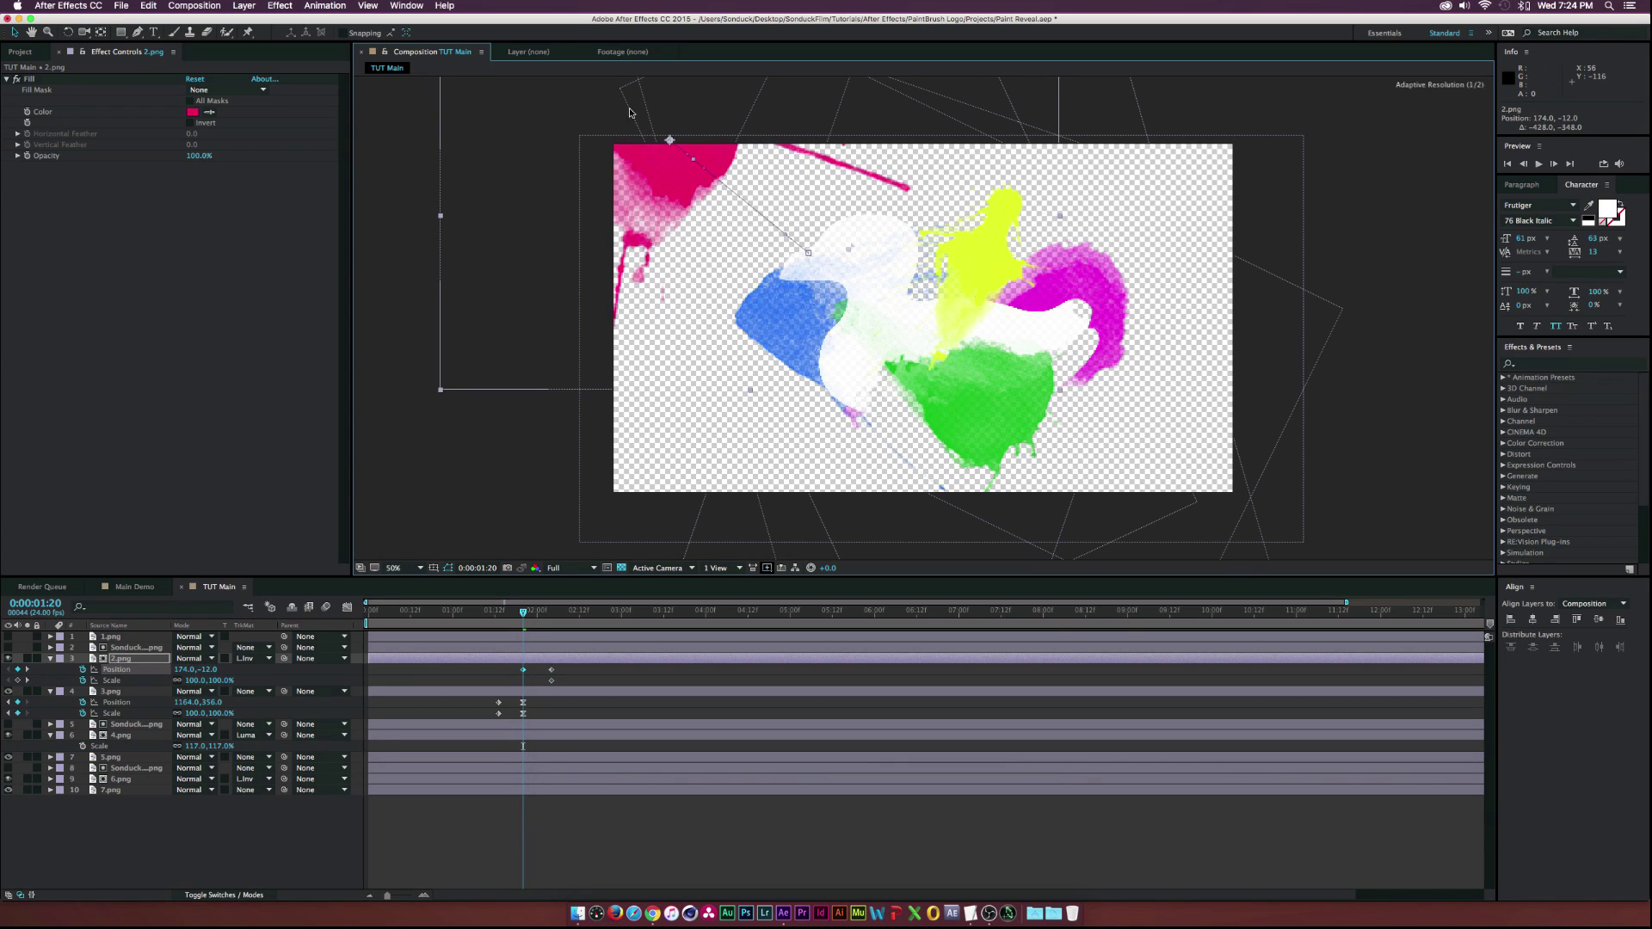
pyautogui.click(191, 680)
pyautogui.write('0')
pyautogui.press('Return')
# - Apply Easy Ease to 2.png's final Position and Scale keyframes, go to 0:00:02:04 and collapse the layer's properties
pyautogui.click(511, 668)
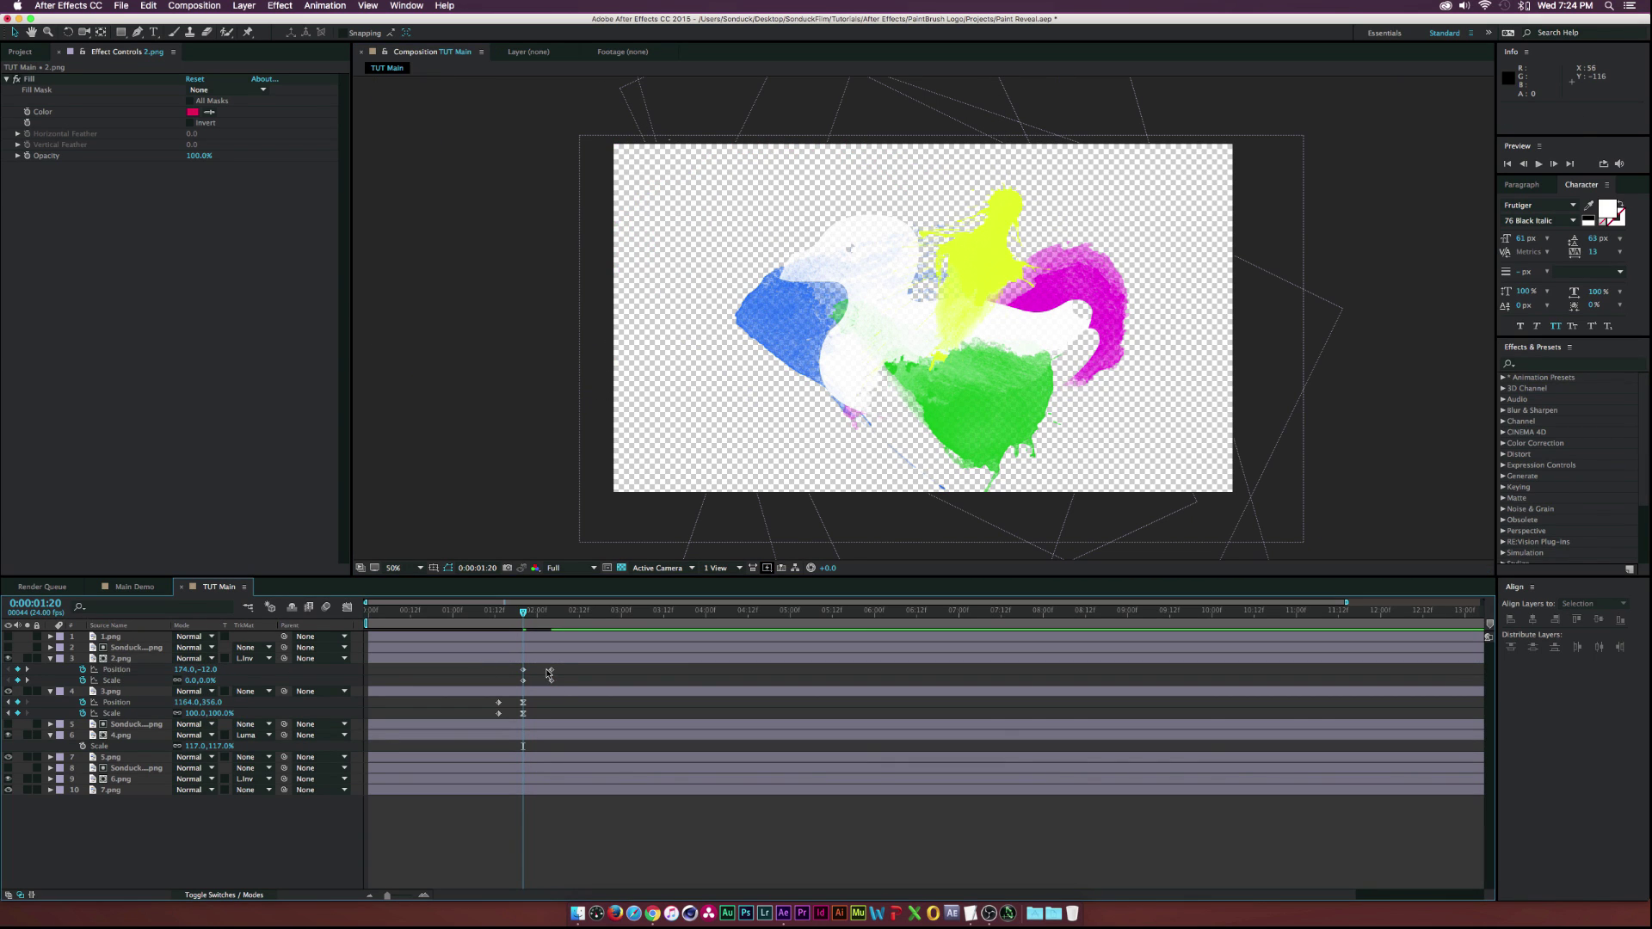
pyautogui.moveTo(546, 670); pyautogui.dragTo(564, 691)
pyautogui.click(552, 611)
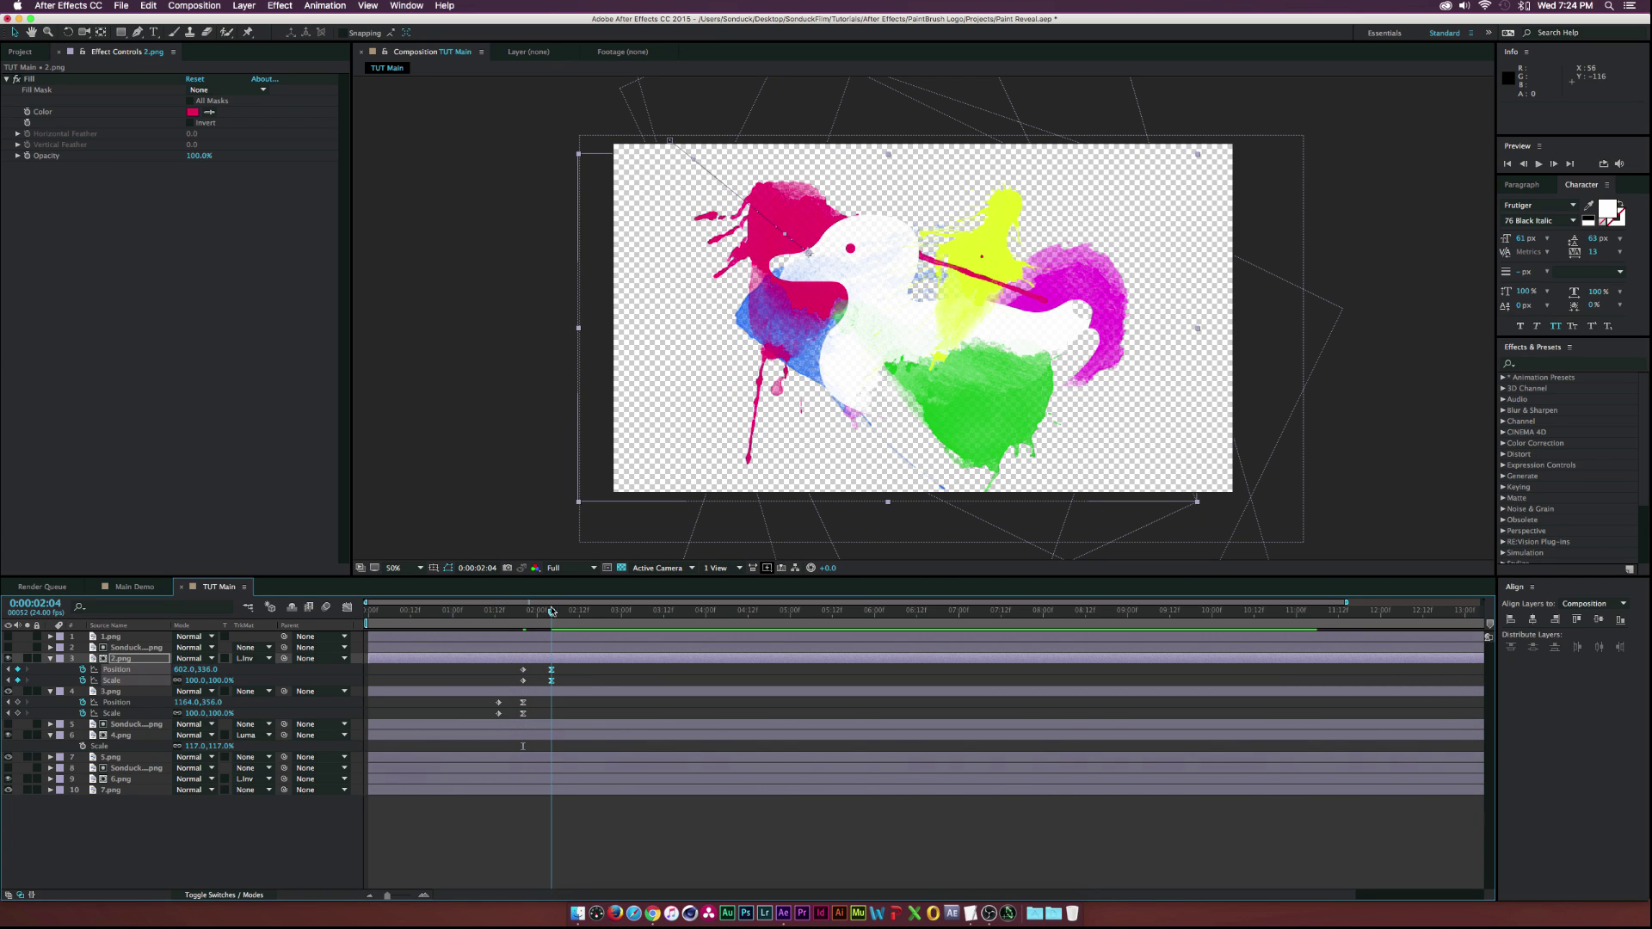
pyautogui.click(50, 659)
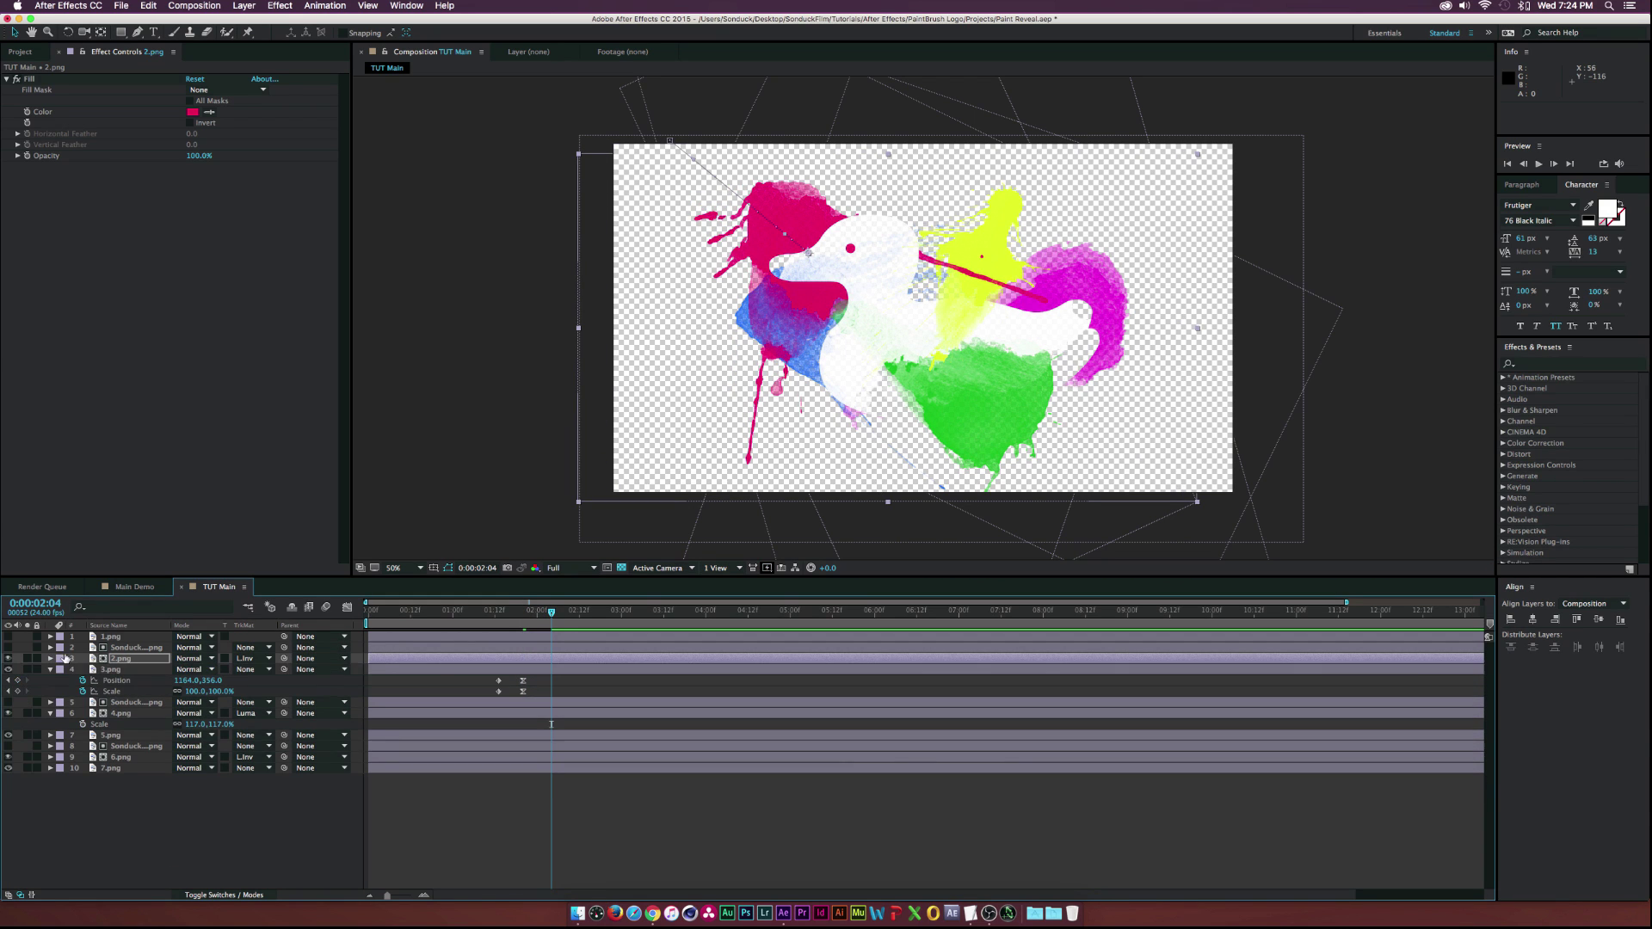
# - Show the 1.png stroke and move it to about 486, 476 over the duck's beak and neck
pyautogui.click(112, 638)
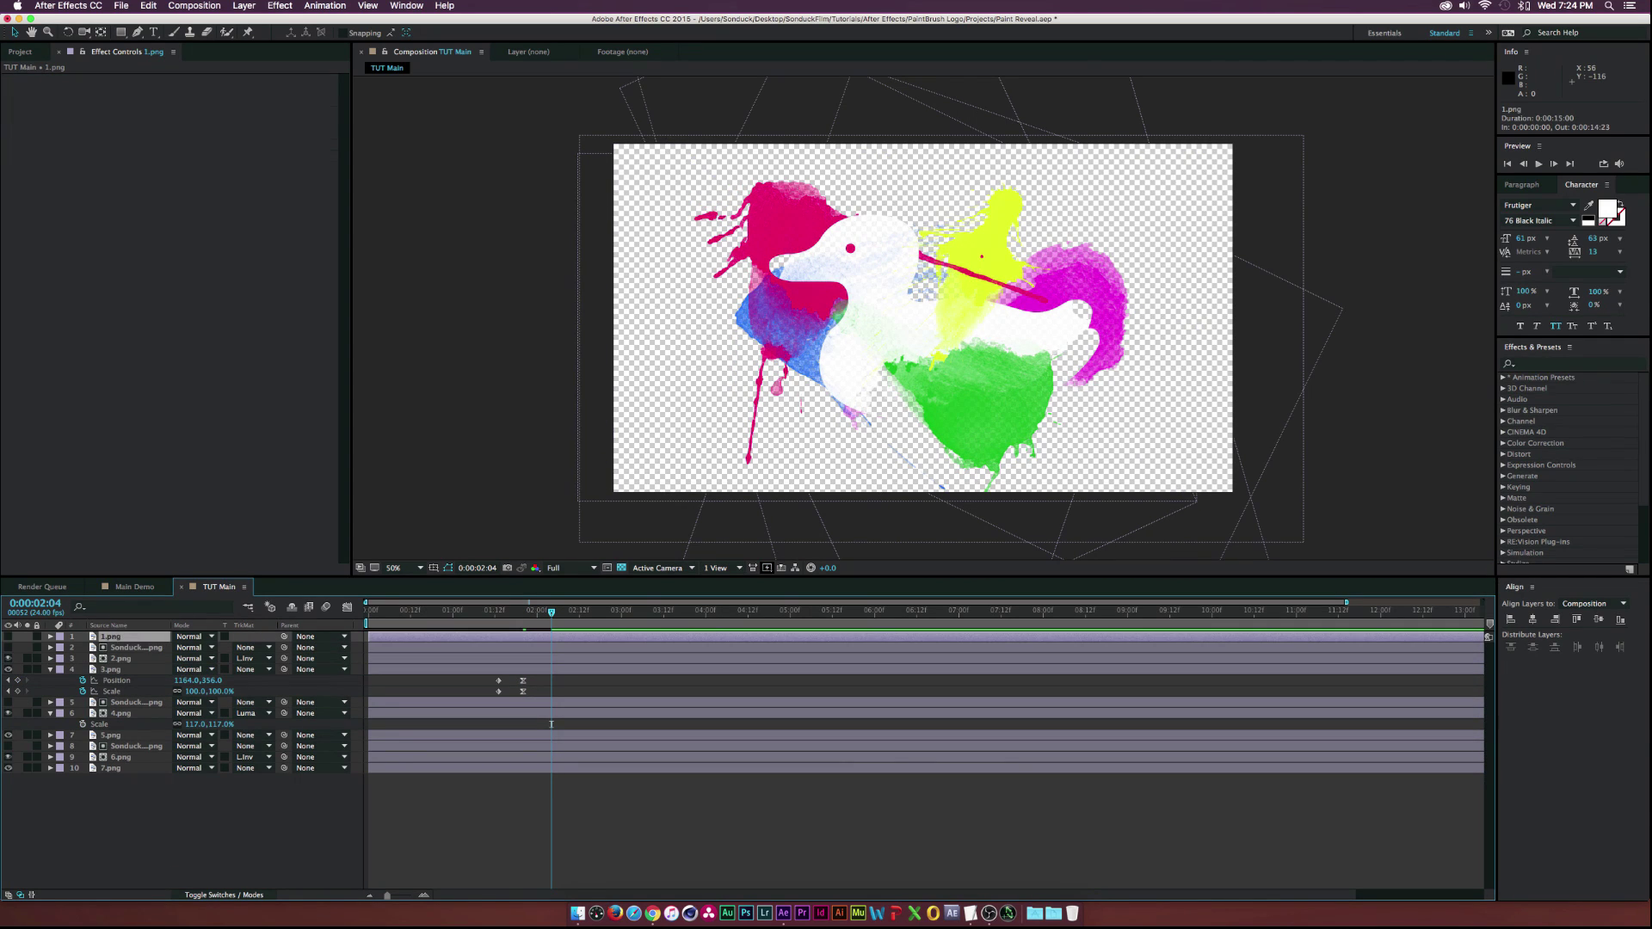
pyautogui.click(8, 637)
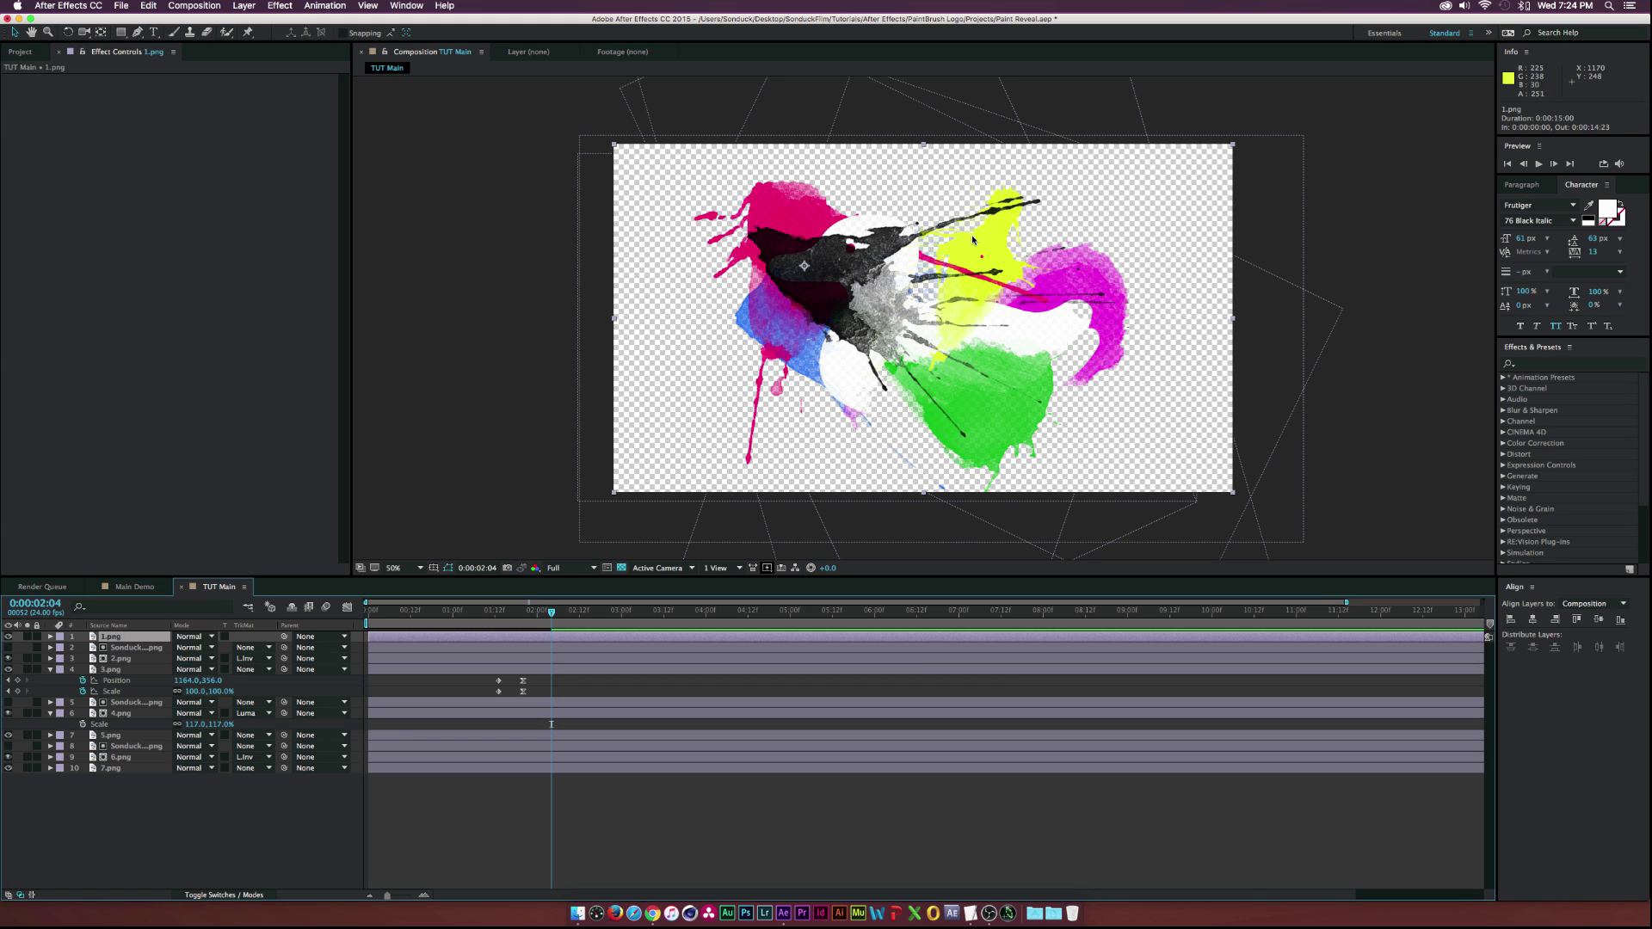
pyautogui.moveTo(972, 235); pyautogui.dragTo(998, 250)
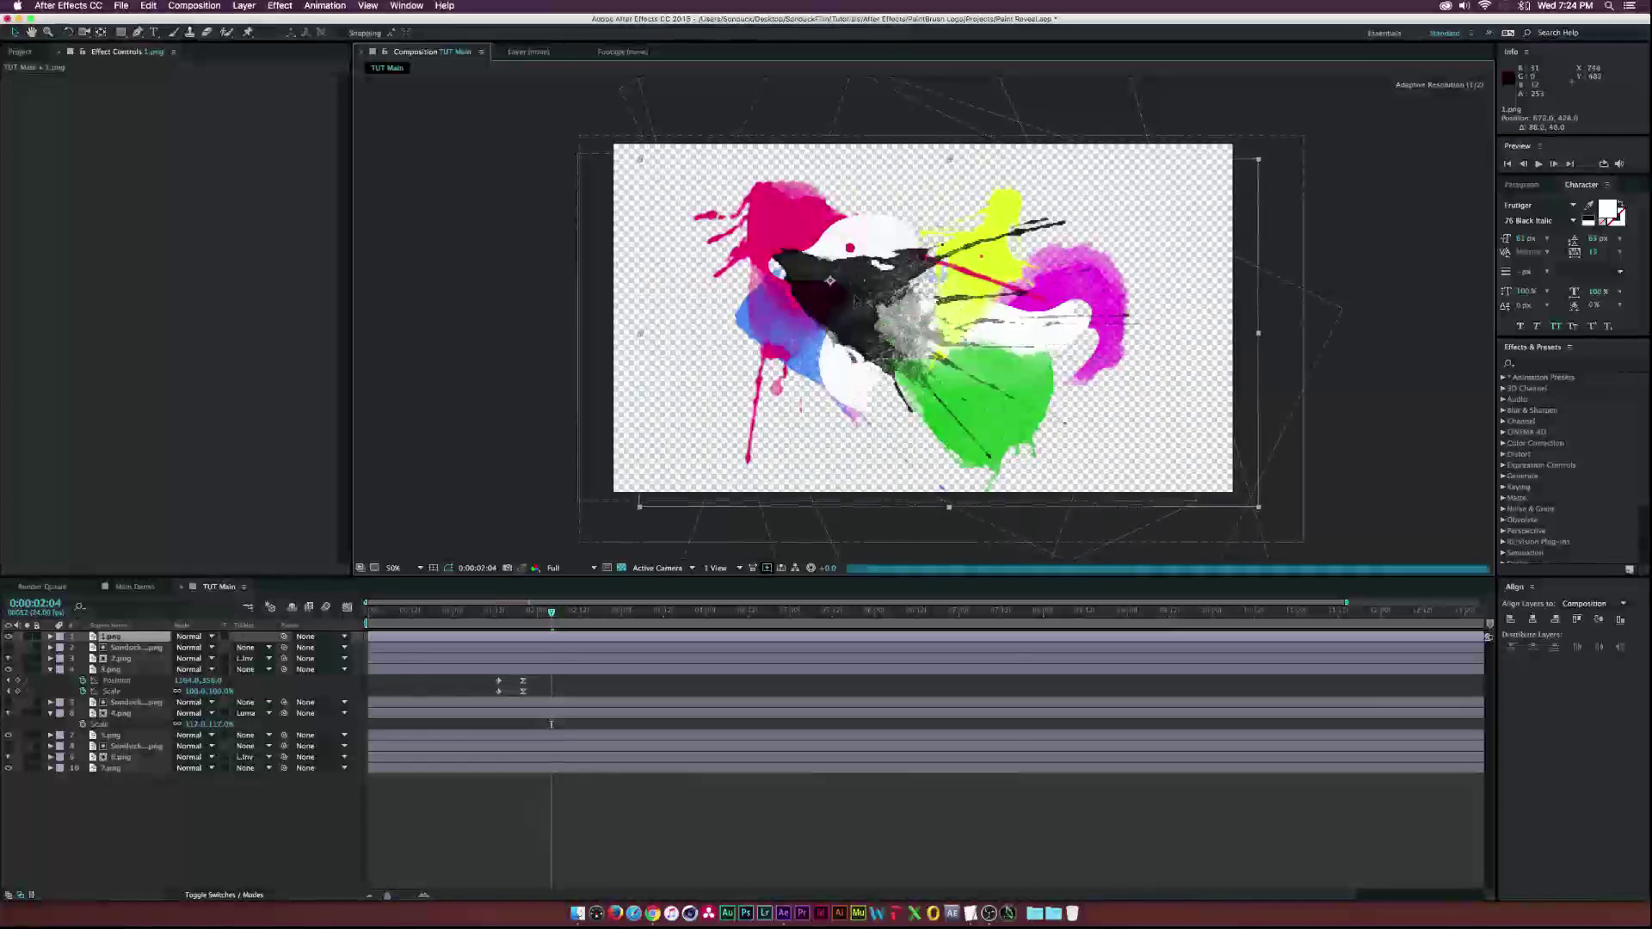
pyautogui.moveTo(855, 302); pyautogui.dragTo(796, 325)
# - Add the Fill effect to 1.png and set its color to orange
pyautogui.press('super+v')
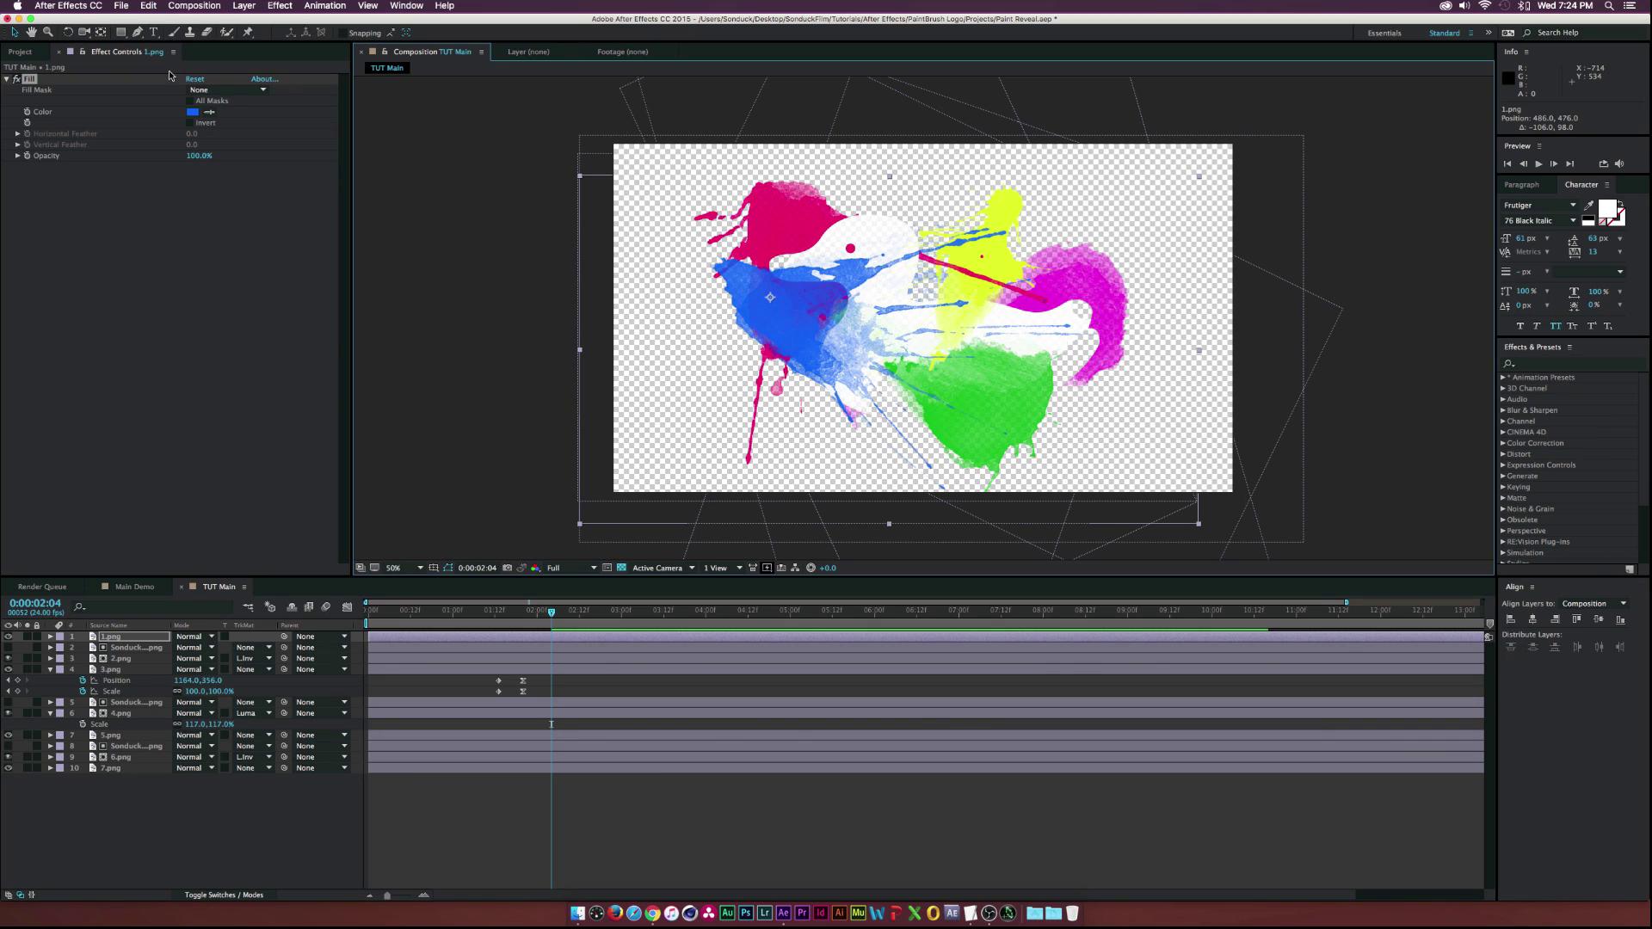
pyautogui.click(193, 112)
pyautogui.moveTo(195, 184); pyautogui.dragTo(188, 250)
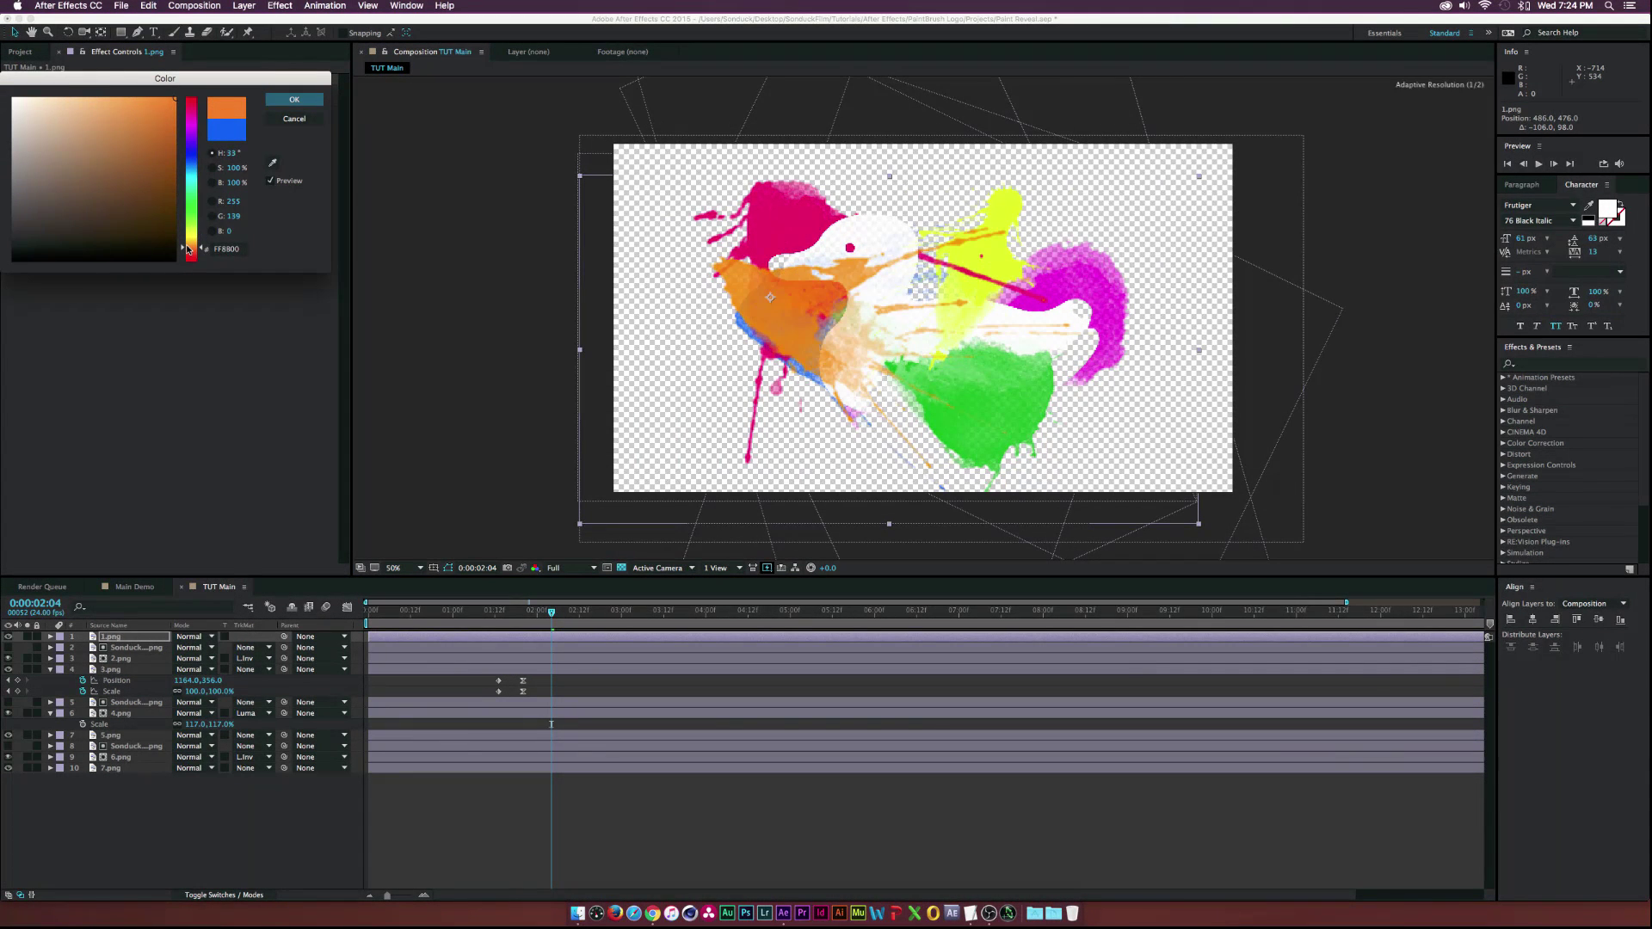
pyautogui.click(295, 100)
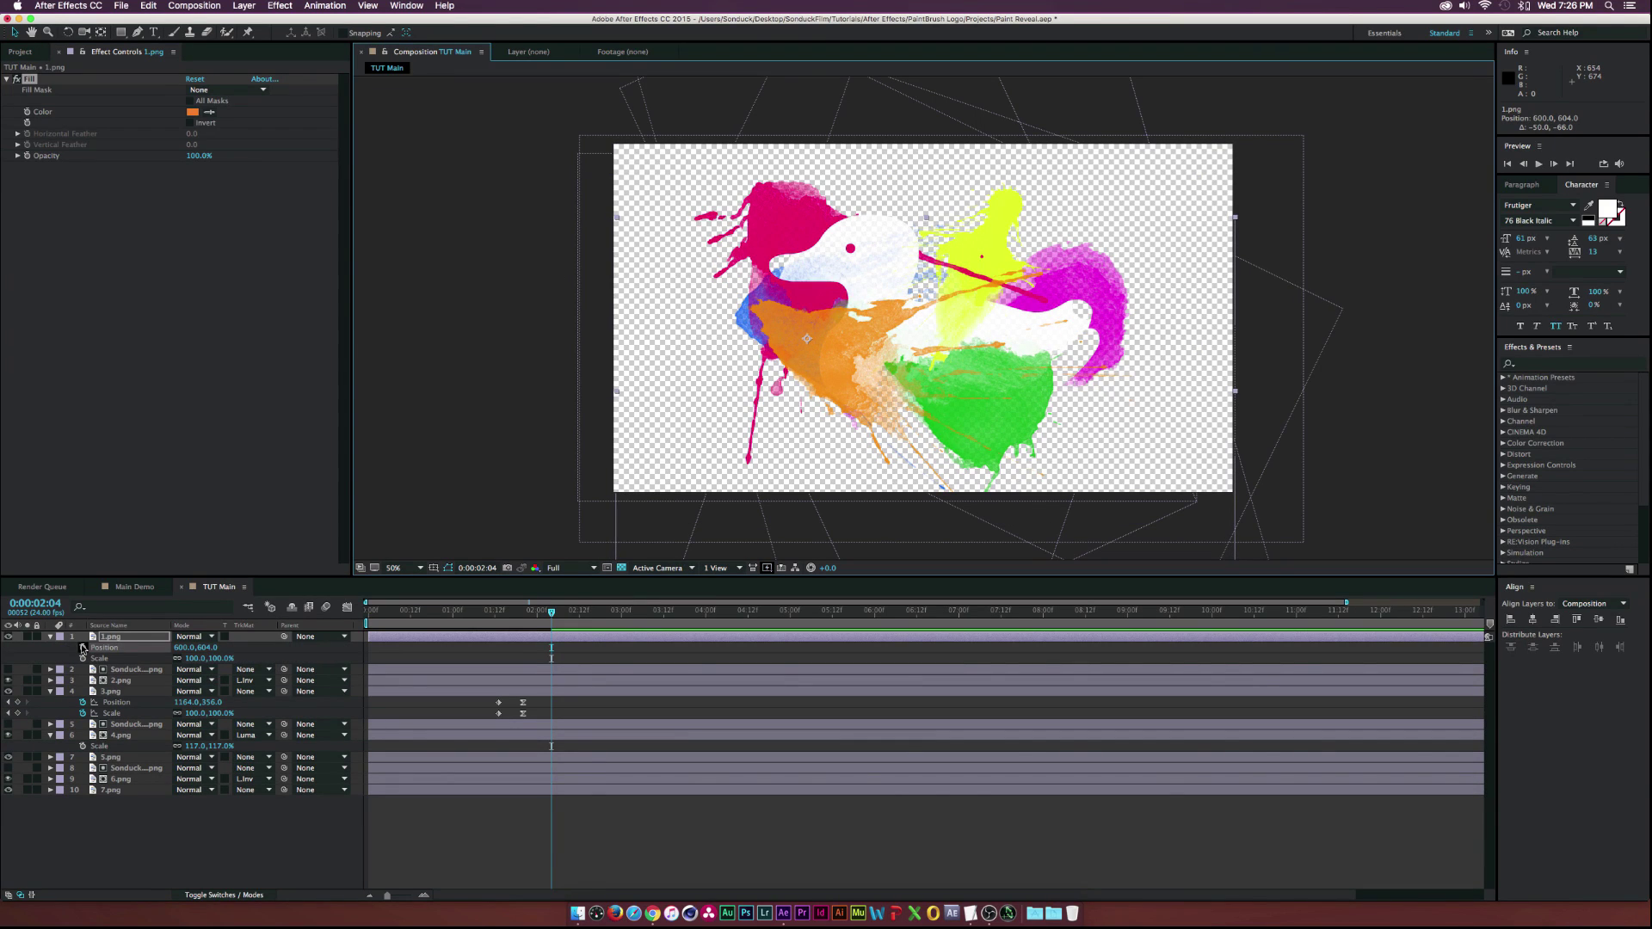
# - Add Position and Scale keyframes to 1.png at 600, 604 and 100%, and move them to 0:00:02:14
pyautogui.click(83, 648)
pyautogui.click(82, 658)
pyautogui.moveTo(552, 649); pyautogui.dragTo(587, 651)
# - At 0:00:02:04, move 1.png horizontally out of the frame to 2180, 604 and set its scale to 0%
pyautogui.moveTo(206, 647); pyautogui.dragTo(287, 647)
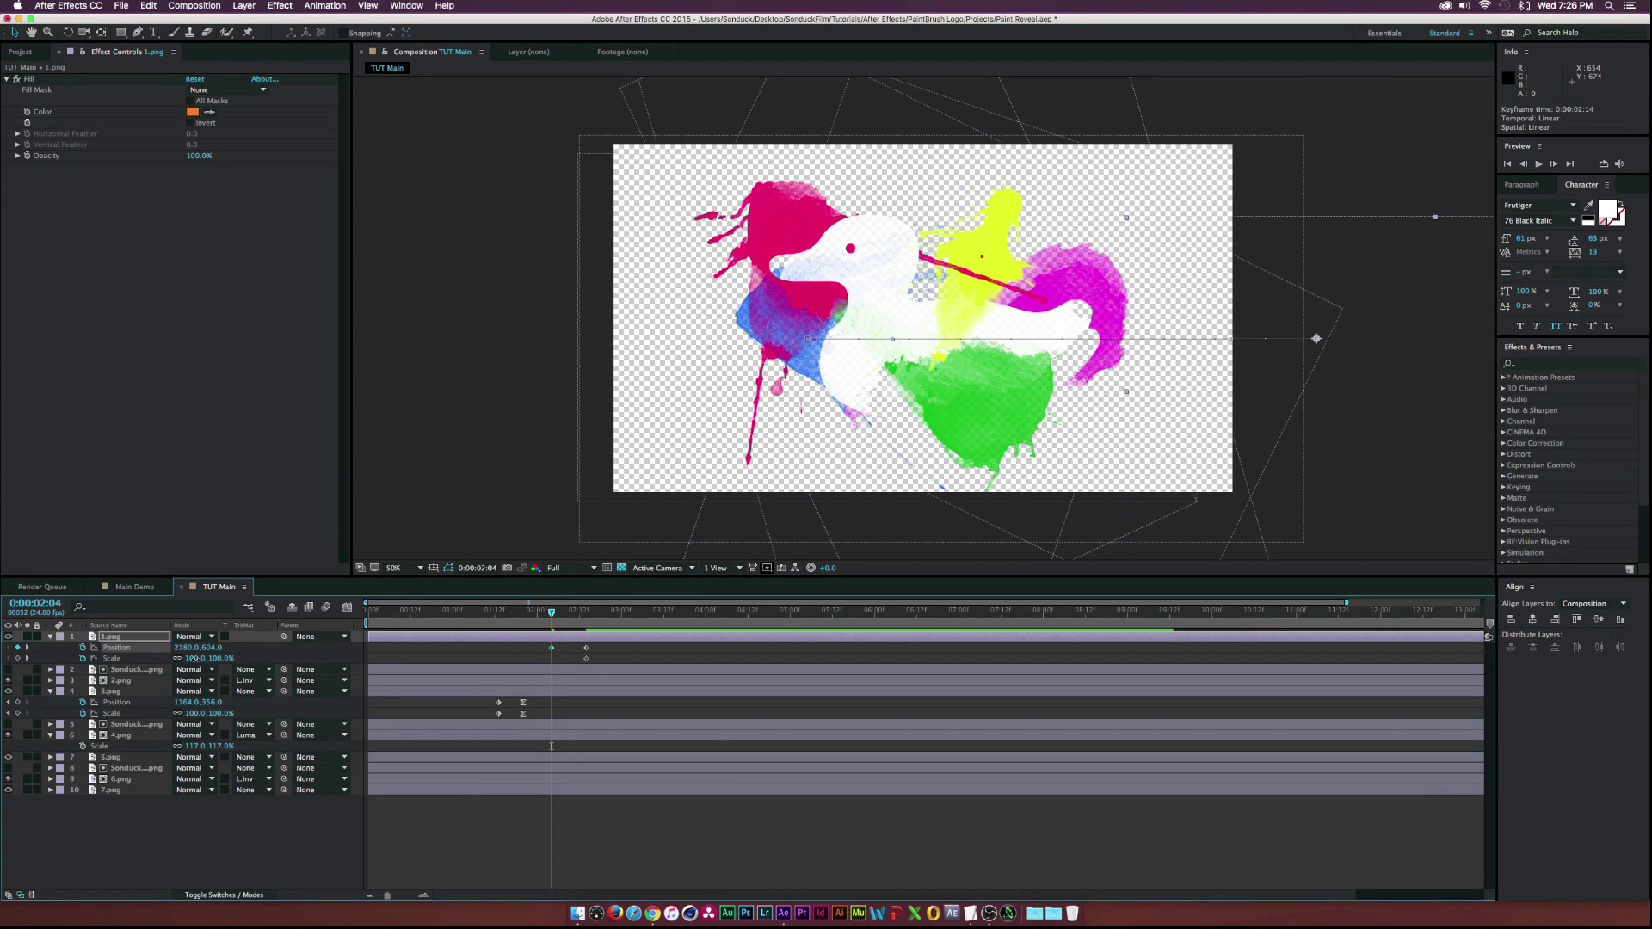
pyautogui.click(194, 659)
pyautogui.write('0')
pyautogui.click(229, 821)
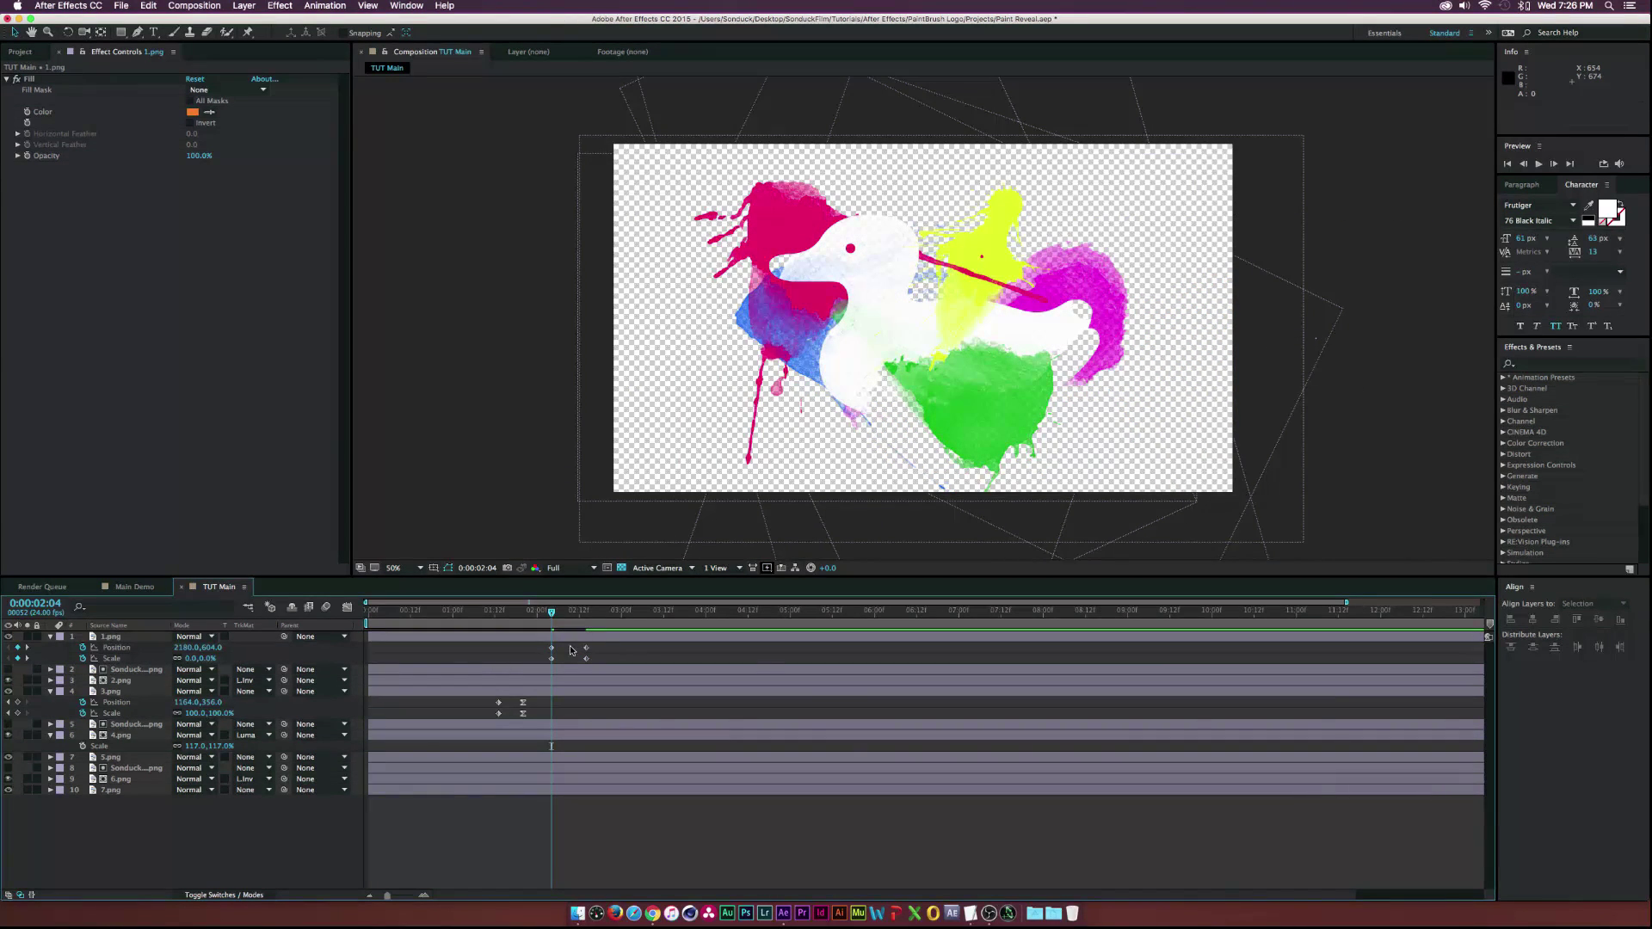
# - Apply Easy Ease to 1.png's final Position and Scale keyframes and collapse the properties of all layers
pyautogui.moveTo(570, 645); pyautogui.dragTo(597, 659)
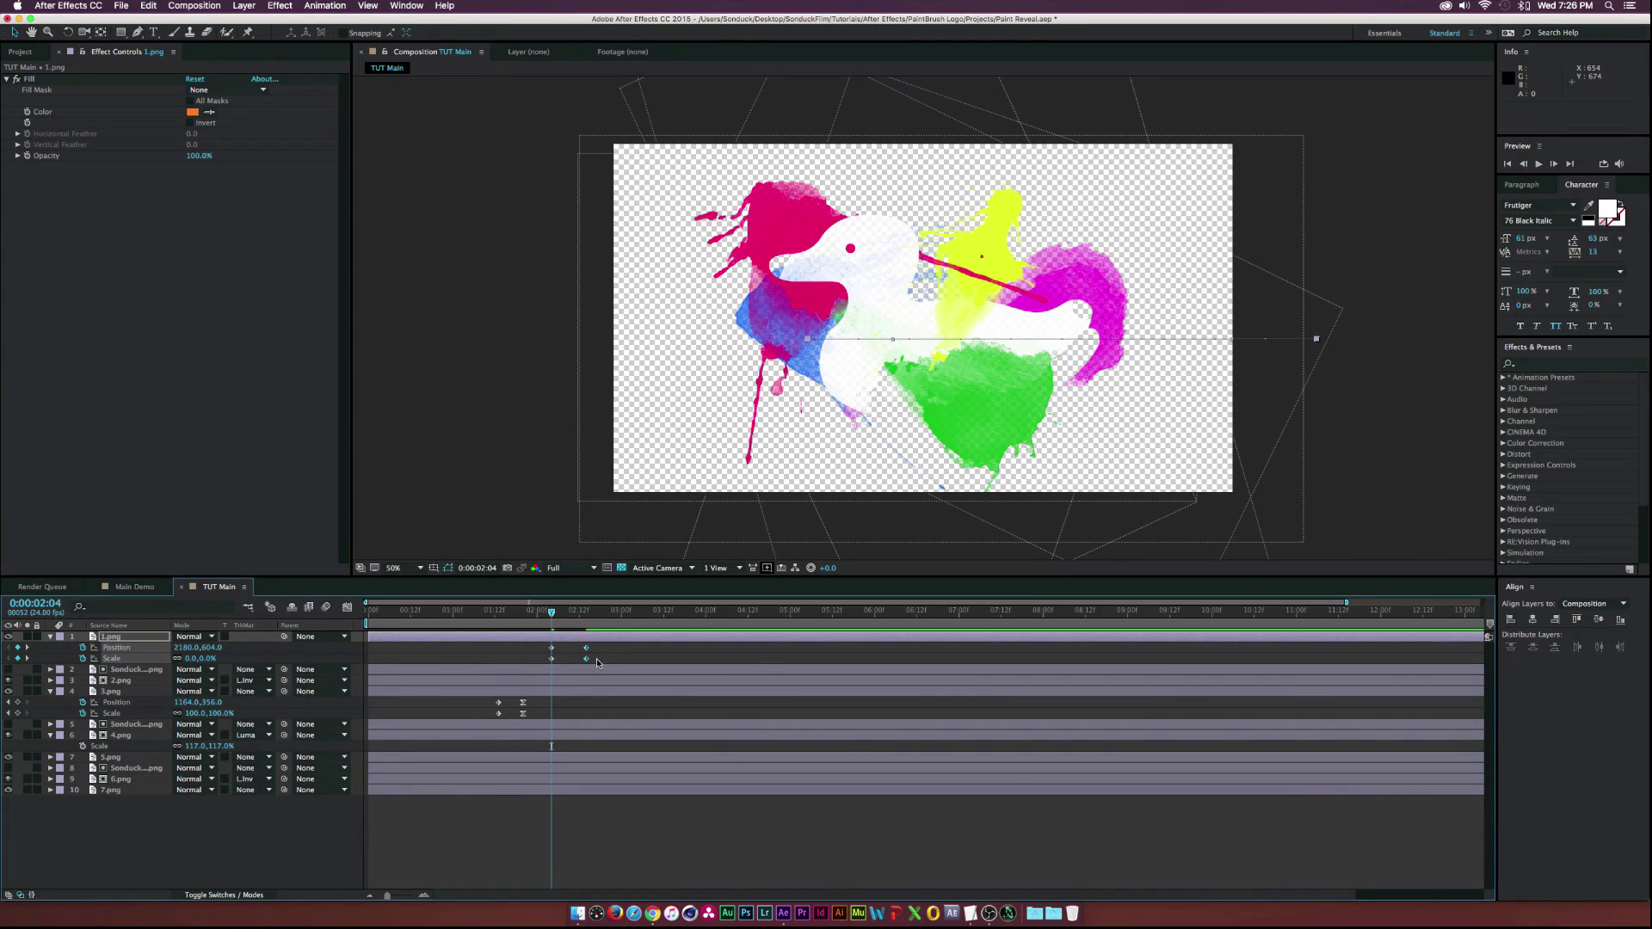
pyautogui.click(197, 803)
pyautogui.press('u')
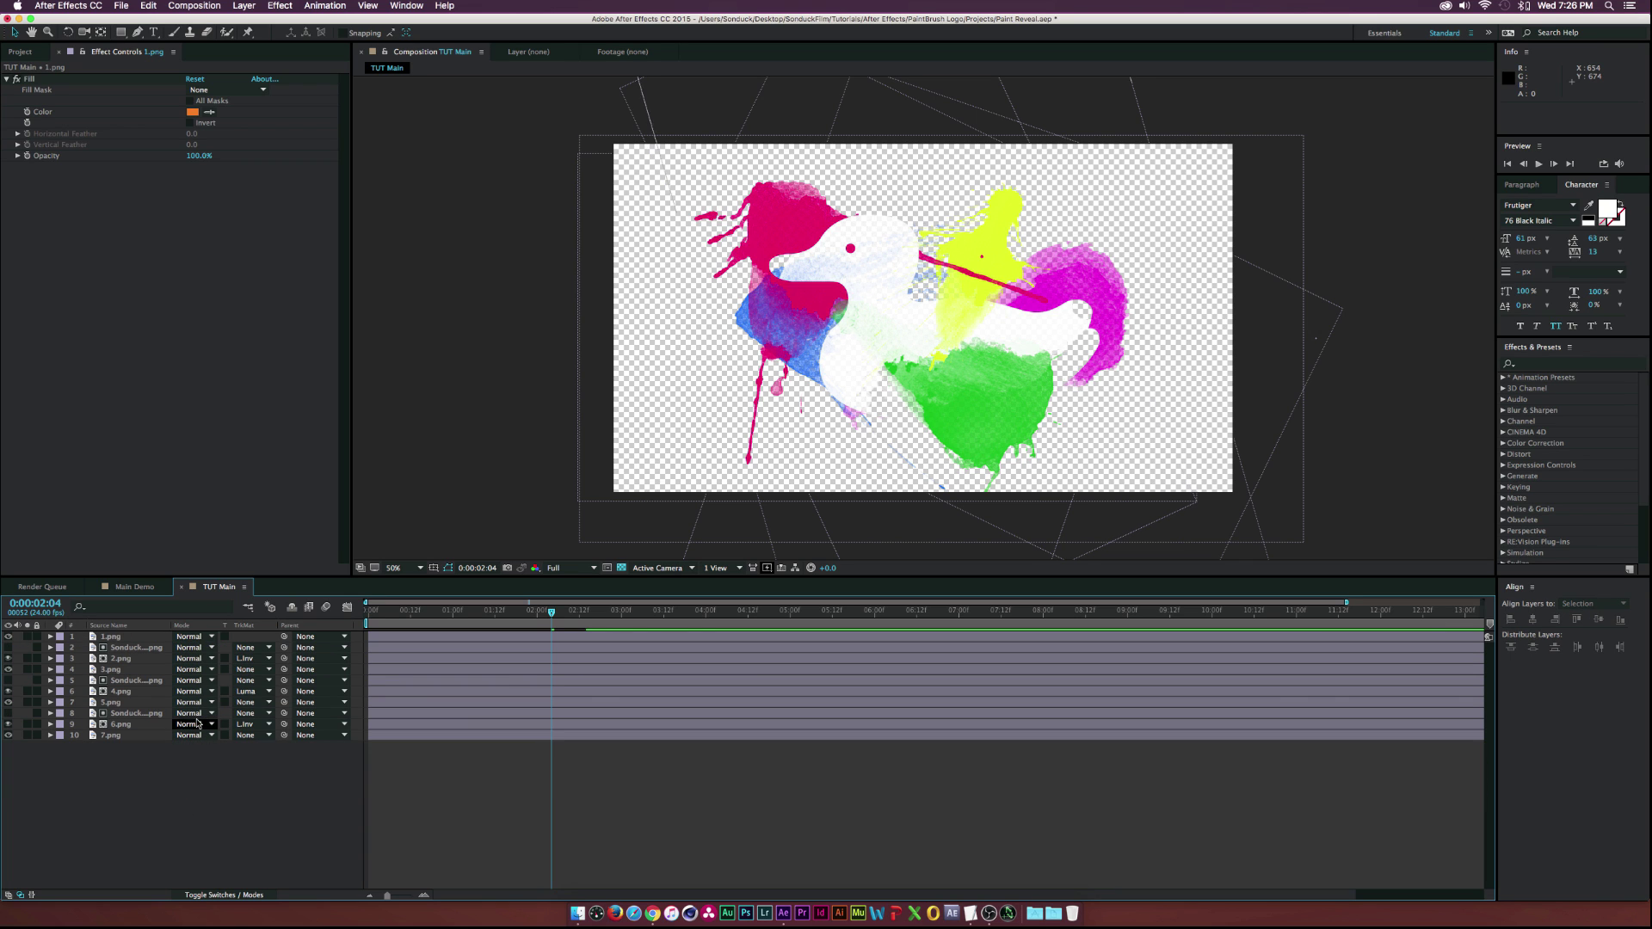
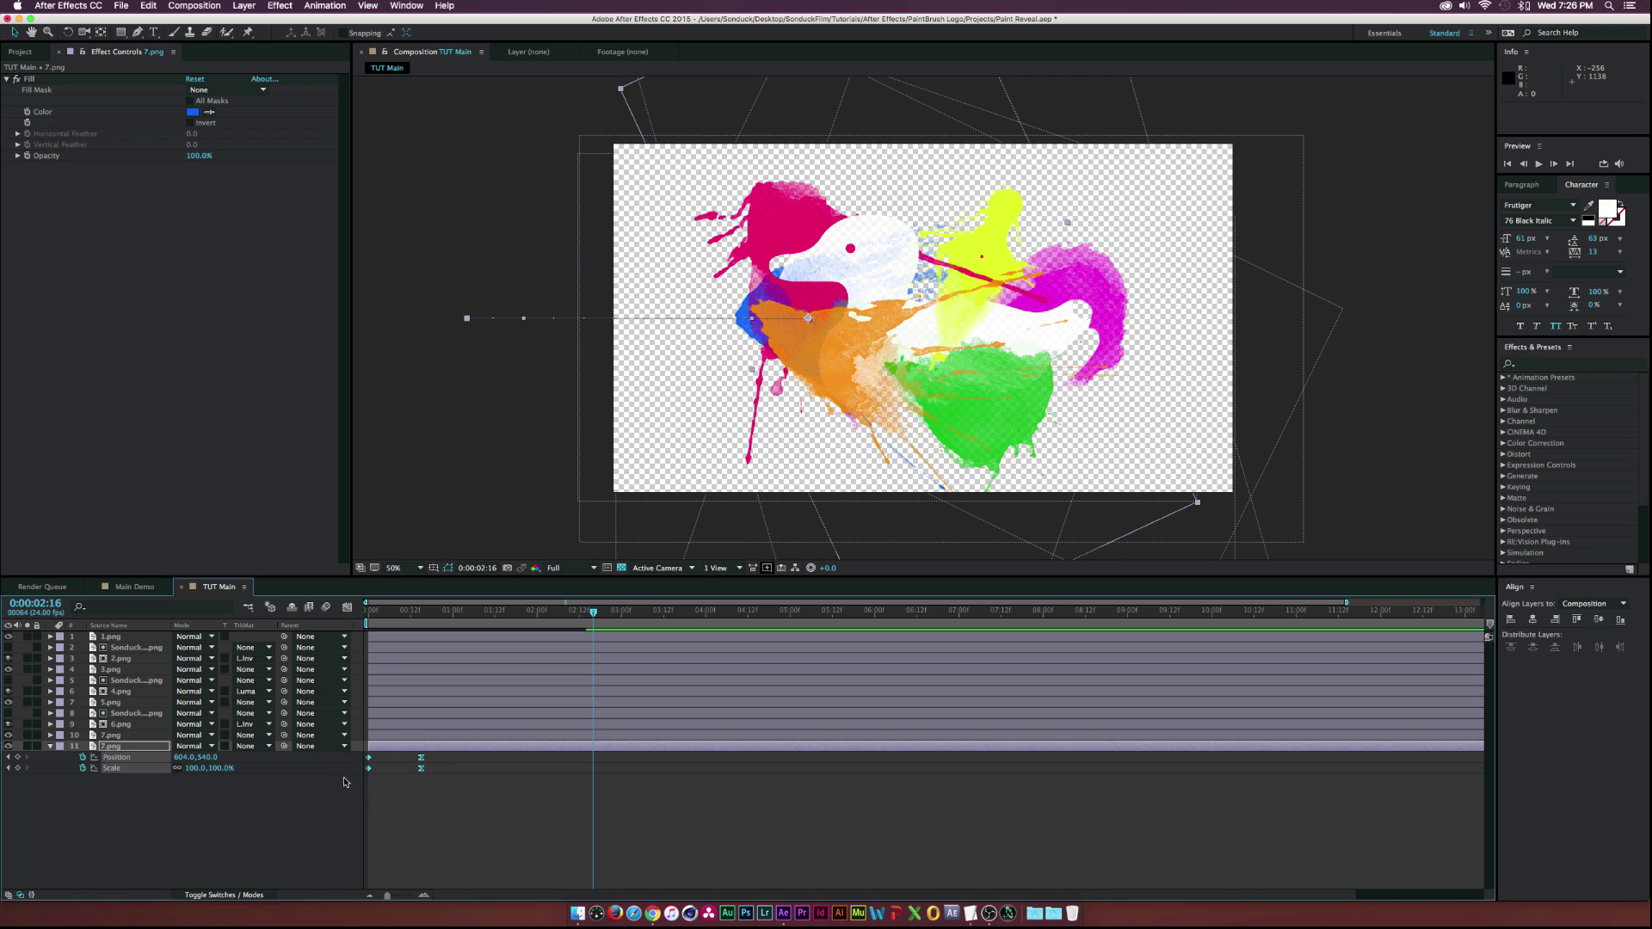
# - Move the duplicated 7.png stroke to about 1382, 758 behind the green stroke, below the duck's tail
pyautogui.moveTo(687, 295); pyautogui.dragTo(1023, 393)
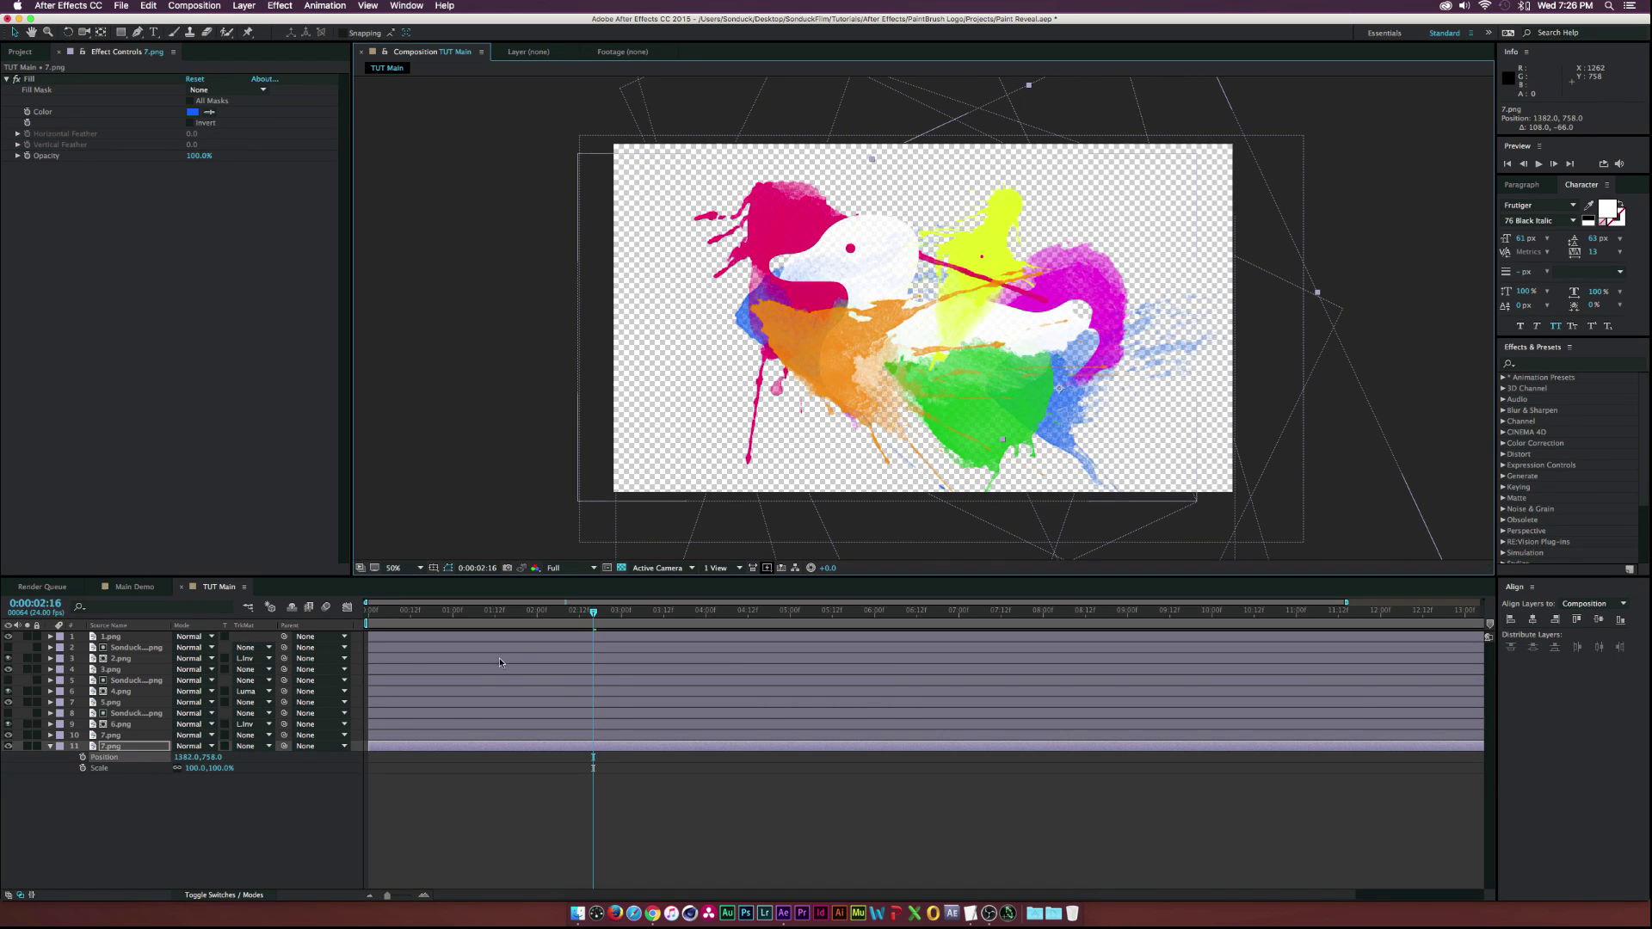
# - Add Position and Scale keyframes to the duplicated 7.png at 1382, 758 and 100%, and move them to 0:00:03:00
pyautogui.click(82, 757)
pyautogui.click(83, 767)
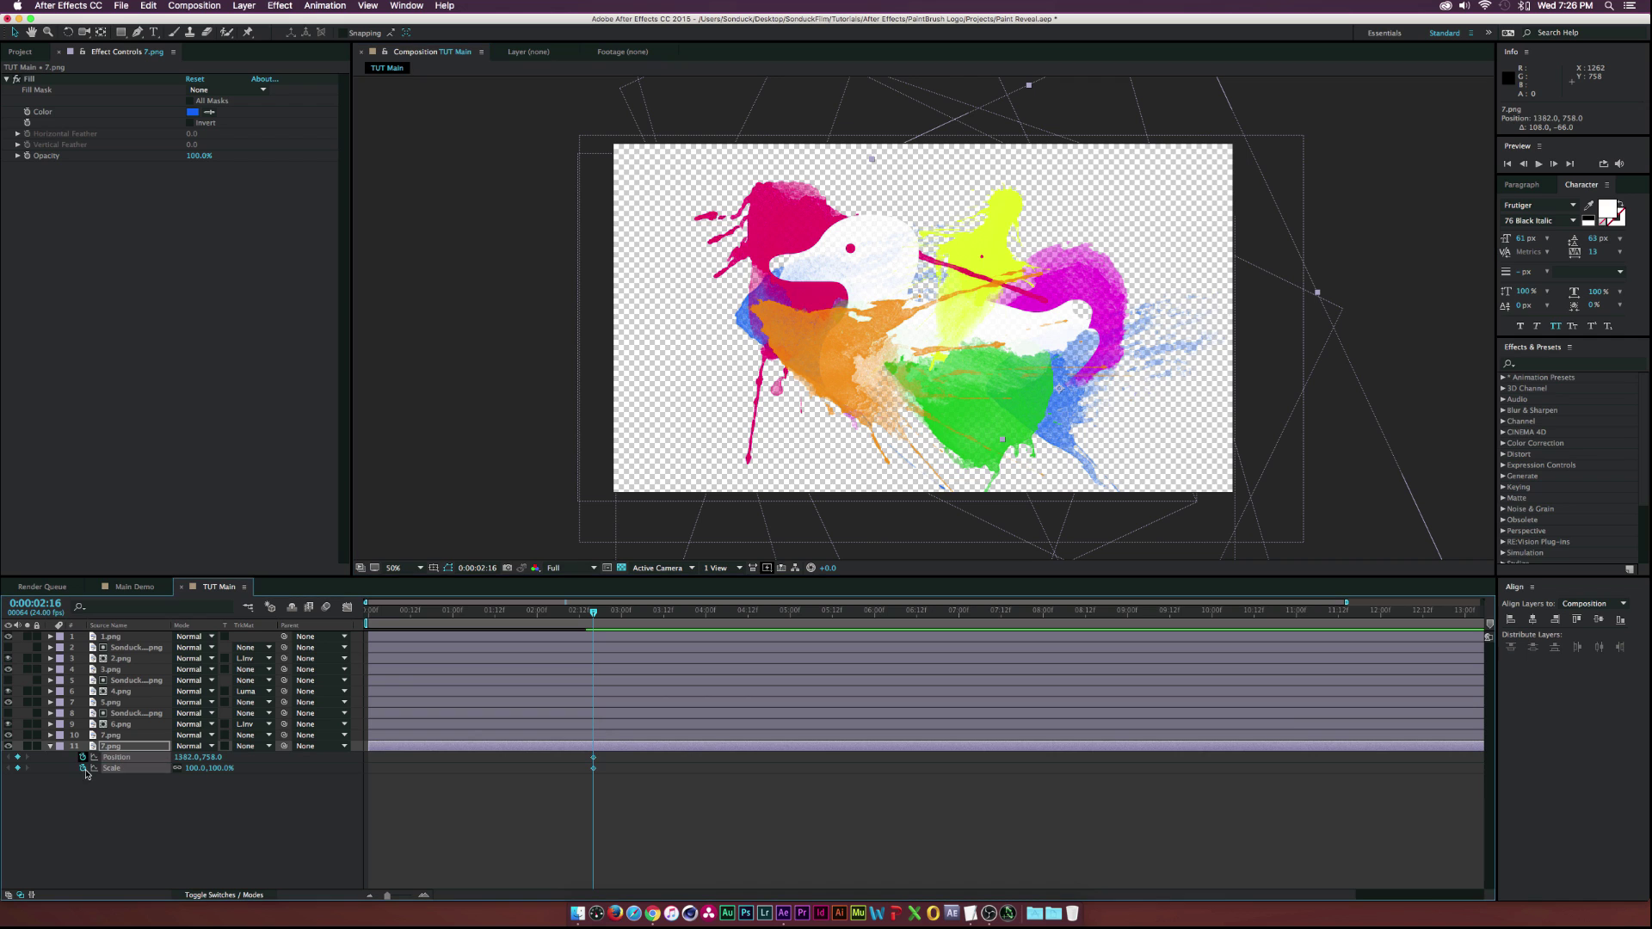
pyautogui.moveTo(594, 763); pyautogui.dragTo(620, 762)
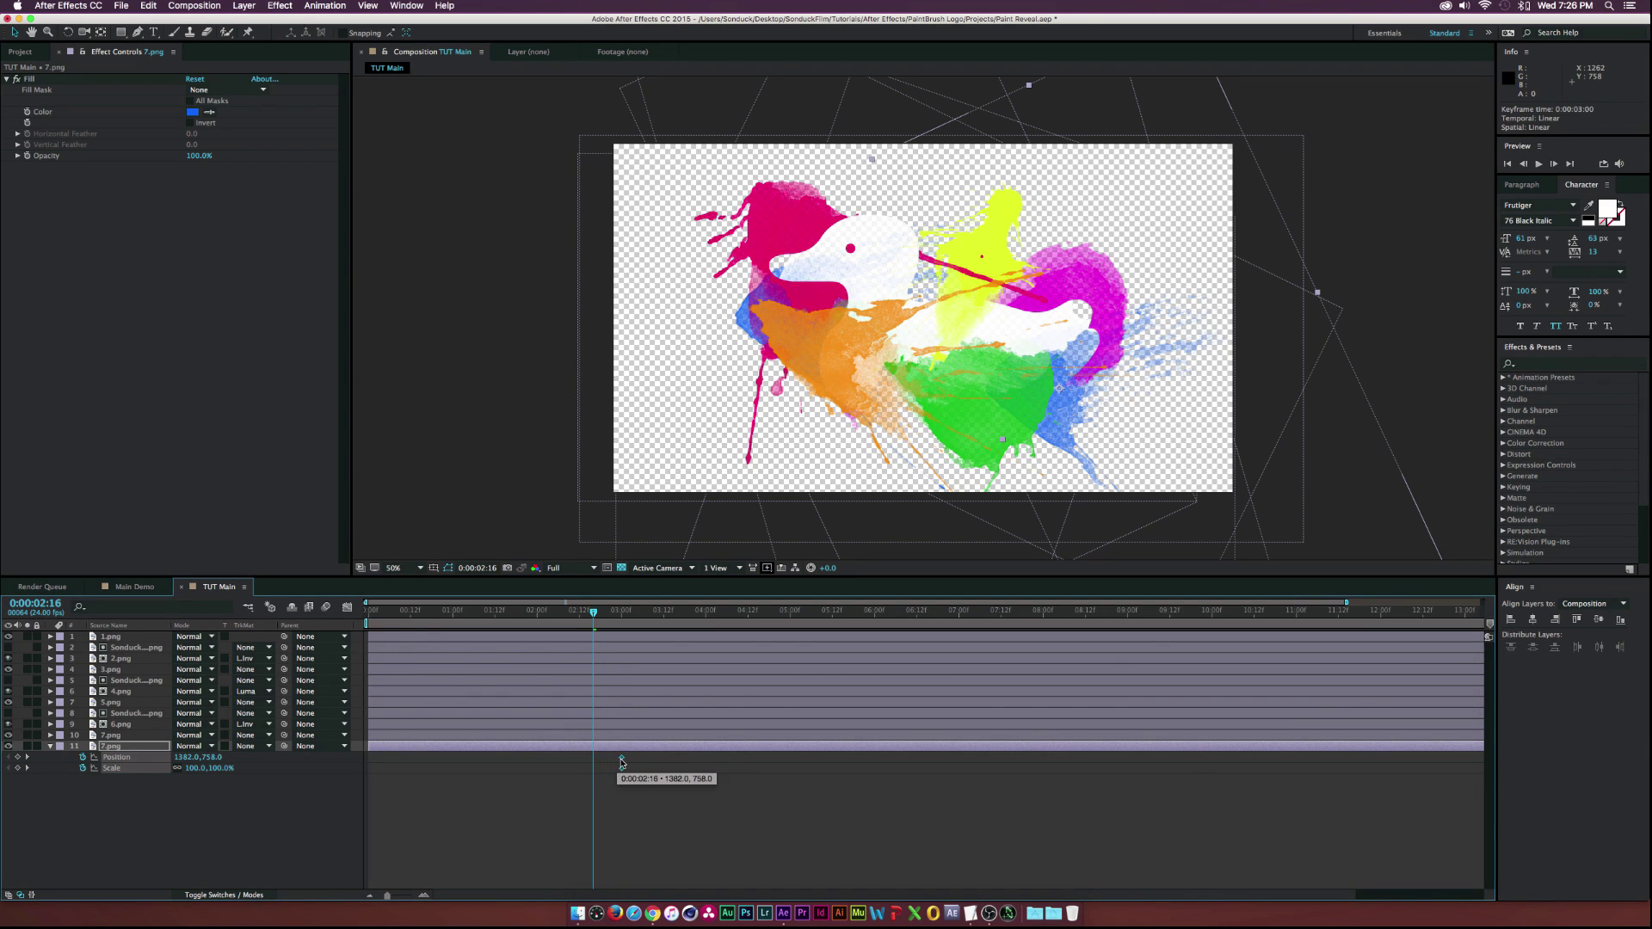
# - At 0:00:02:16, move the duplicated 7.png horizontally out of the frame to -528, 758 and set its scale to 0%
pyautogui.moveTo(187, 758); pyautogui.dragTo(56, 755)
pyautogui.click(192, 769)
pyautogui.write('00')
pyautogui.click(302, 804)
# - Apply Easy Ease to the duplicated 7.png's final Position and Scale keyframes, go to 0:00:03:00 and collapse its properties
pyautogui.moveTo(632, 755); pyautogui.dragTo(612, 774)
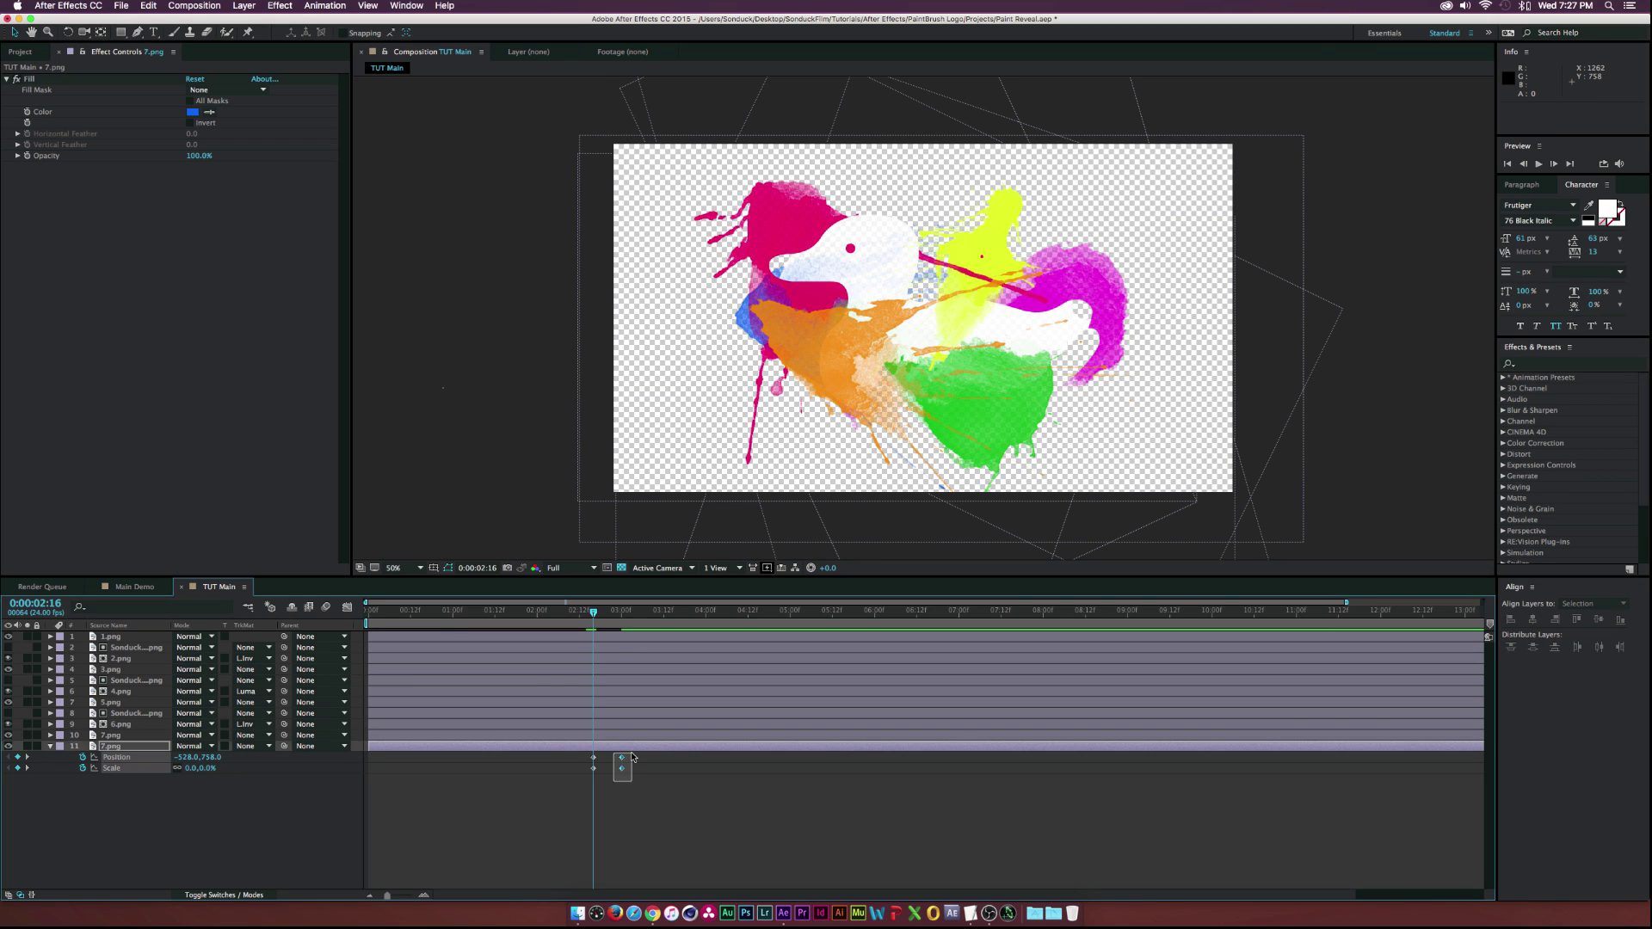
pyautogui.moveTo(594, 613); pyautogui.dragTo(622, 613)
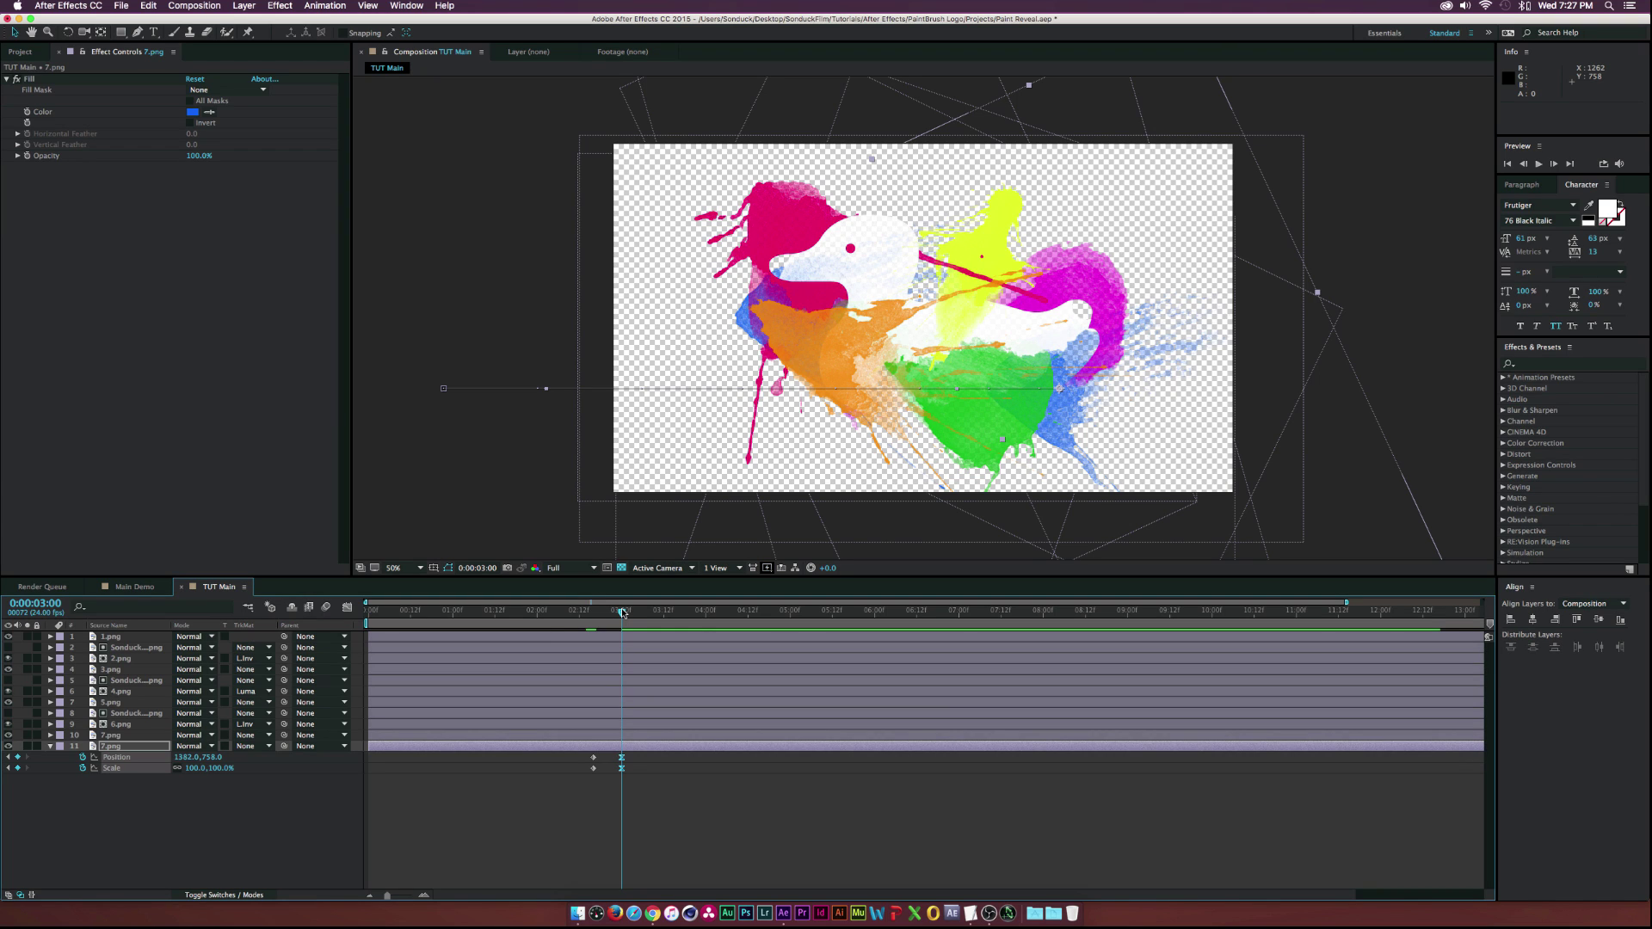
pyautogui.click(49, 748)
pyautogui.click(122, 804)
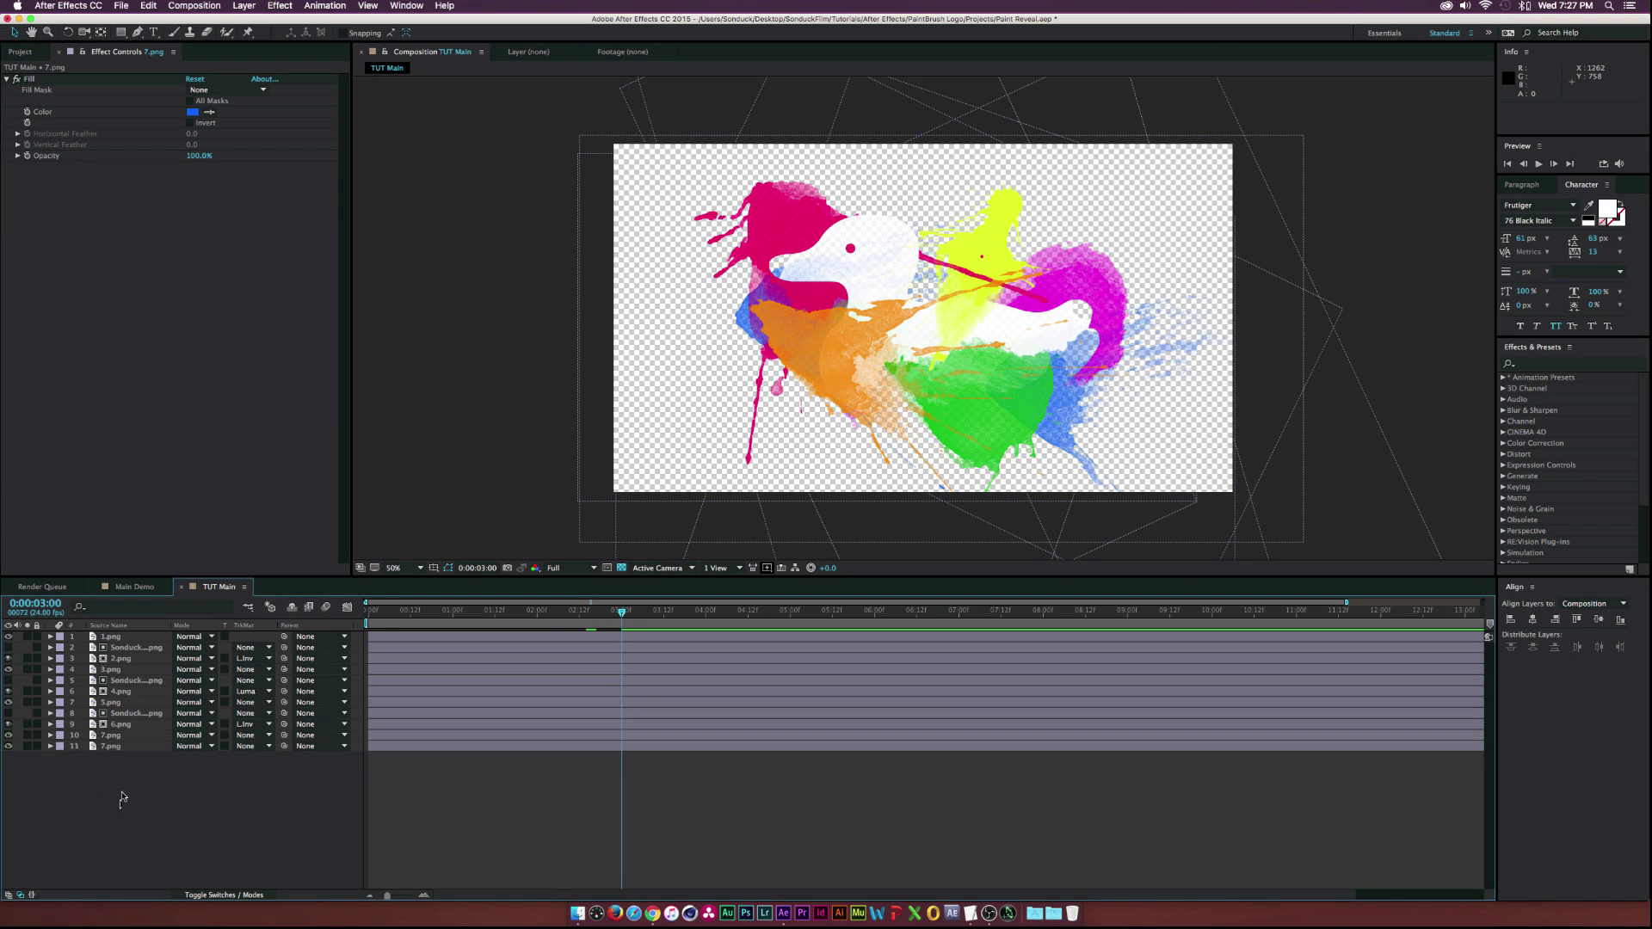
# - Duplicate 5.png, place the copy above all other layers and turn off its Fill effect
pyautogui.click(111, 702)
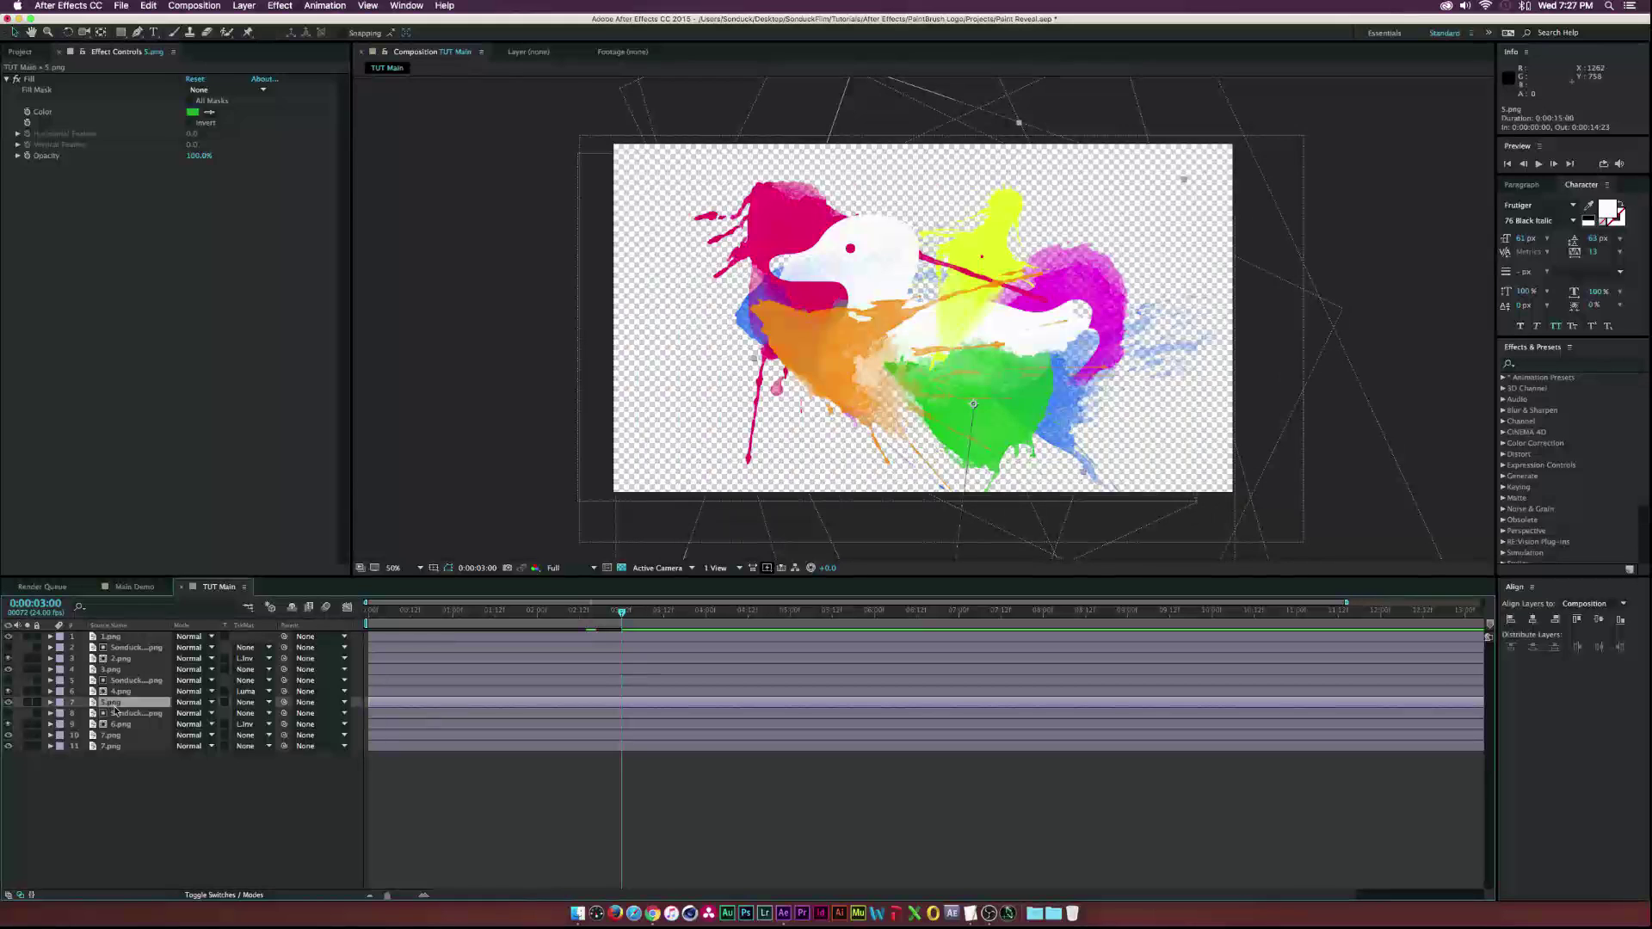
pyautogui.hotkey('ctrl', 'd')
pyautogui.moveTo(116, 708); pyautogui.dragTo(111, 634)
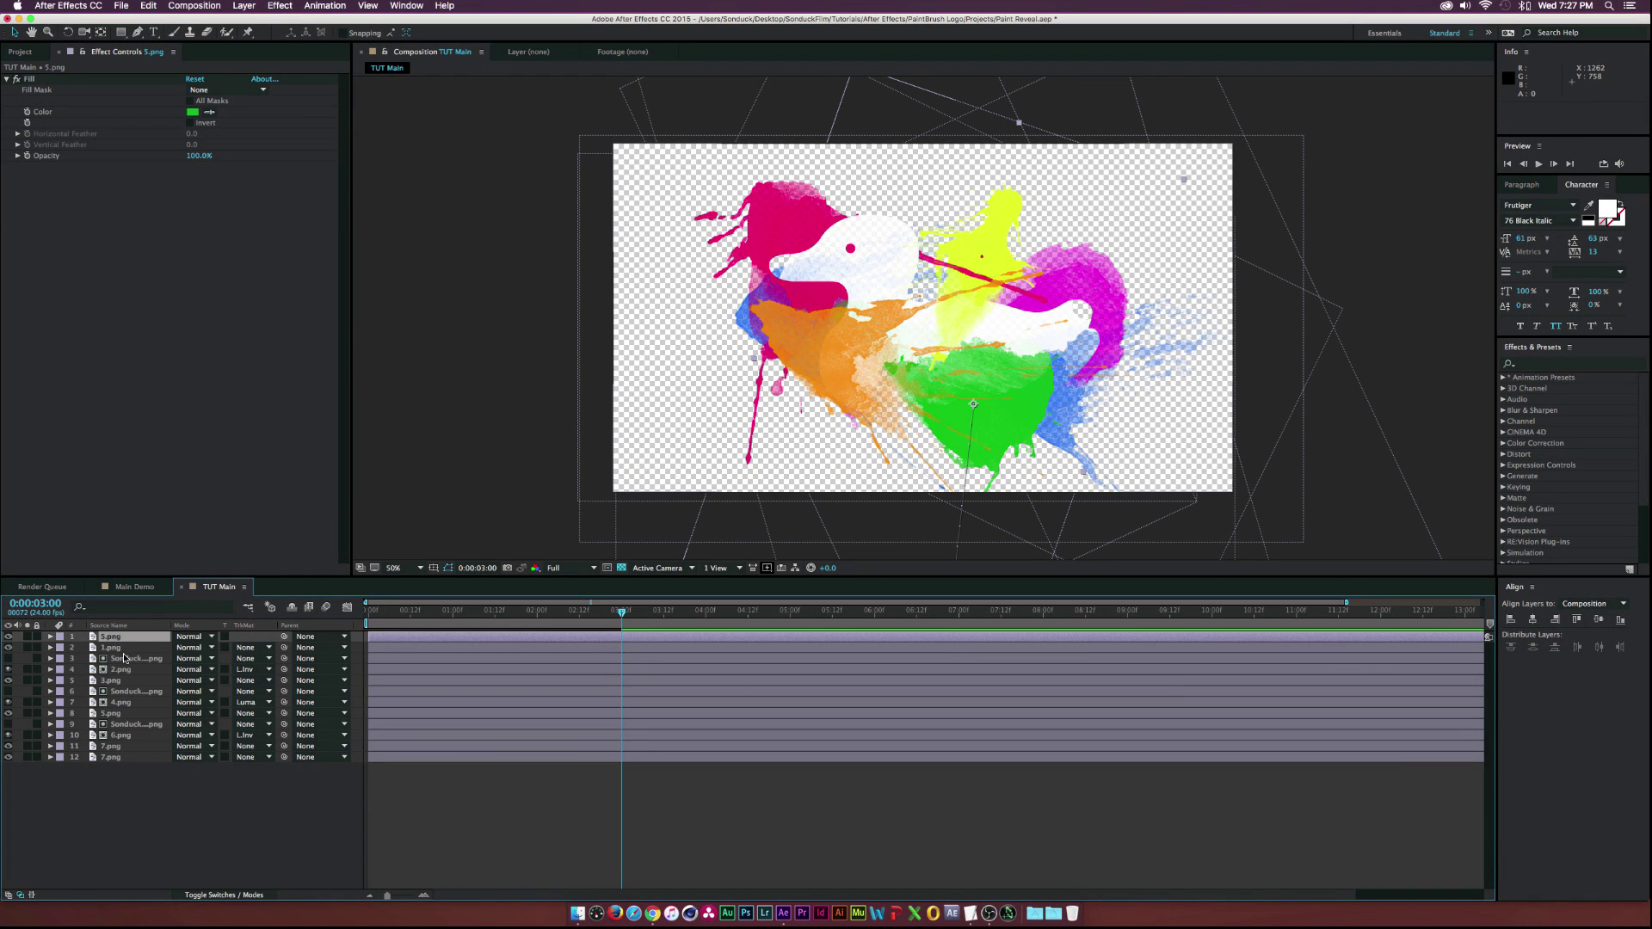
pyautogui.click(16, 78)
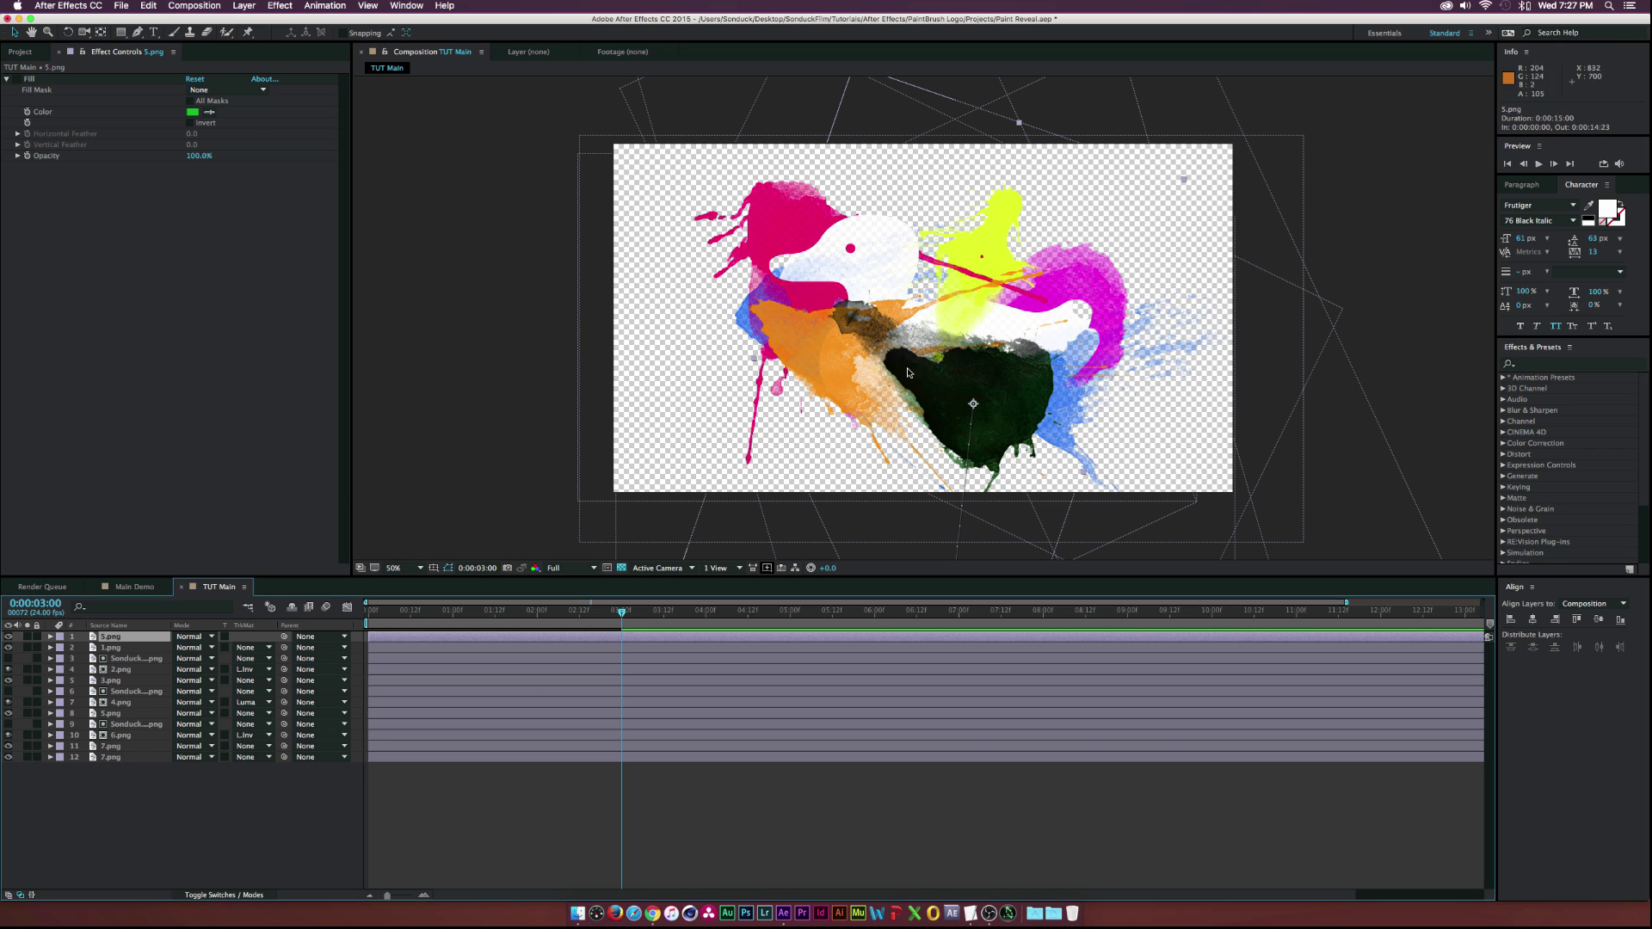
# - Duplicate SonduckLogo.png, place the copy above the top 5.png and set it as that layer's Luma Matte
pyautogui.click(116, 660)
pyautogui.press('super+d')
pyautogui.moveTo(122, 661); pyautogui.dragTo(121, 637)
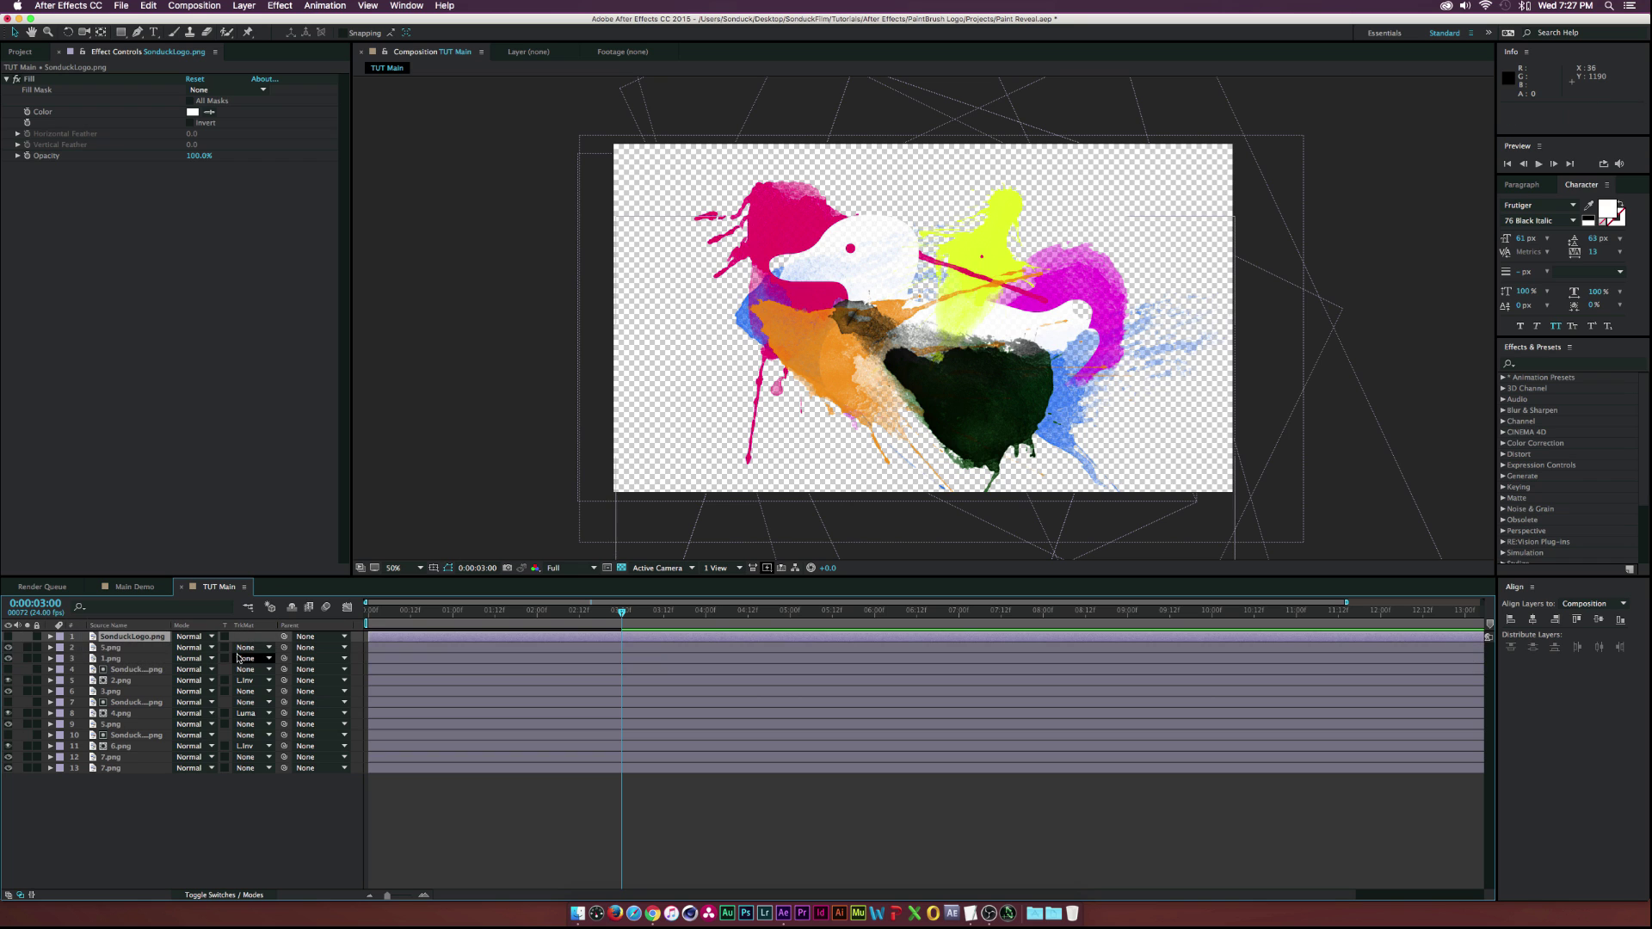
pyautogui.click(242, 648)
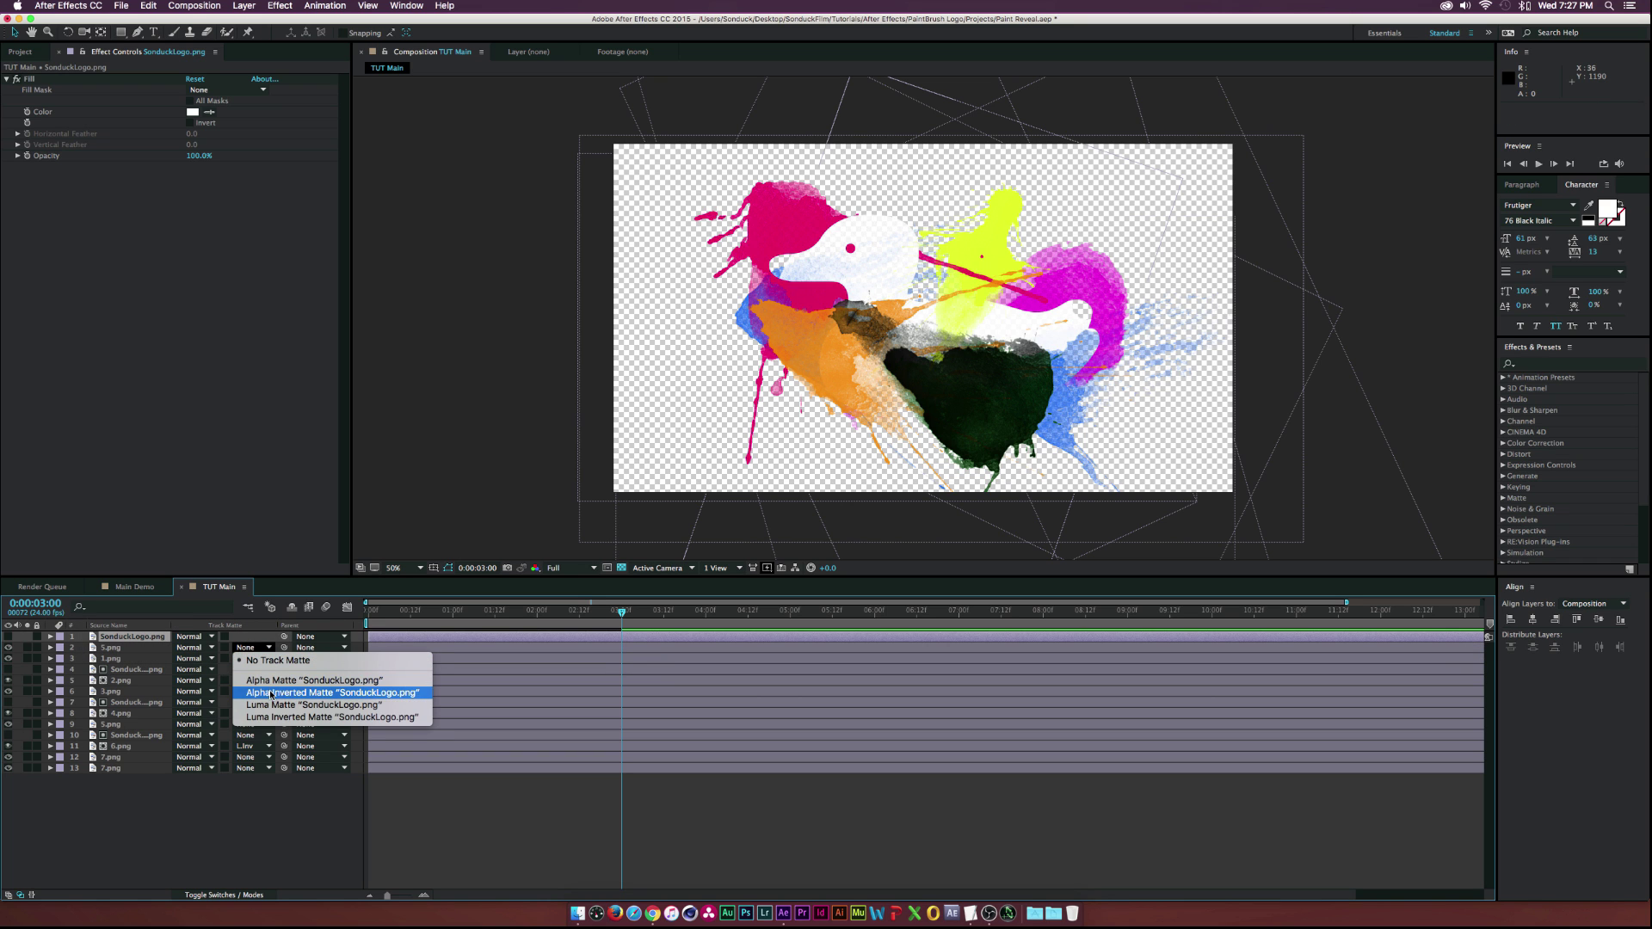
pyautogui.click(271, 707)
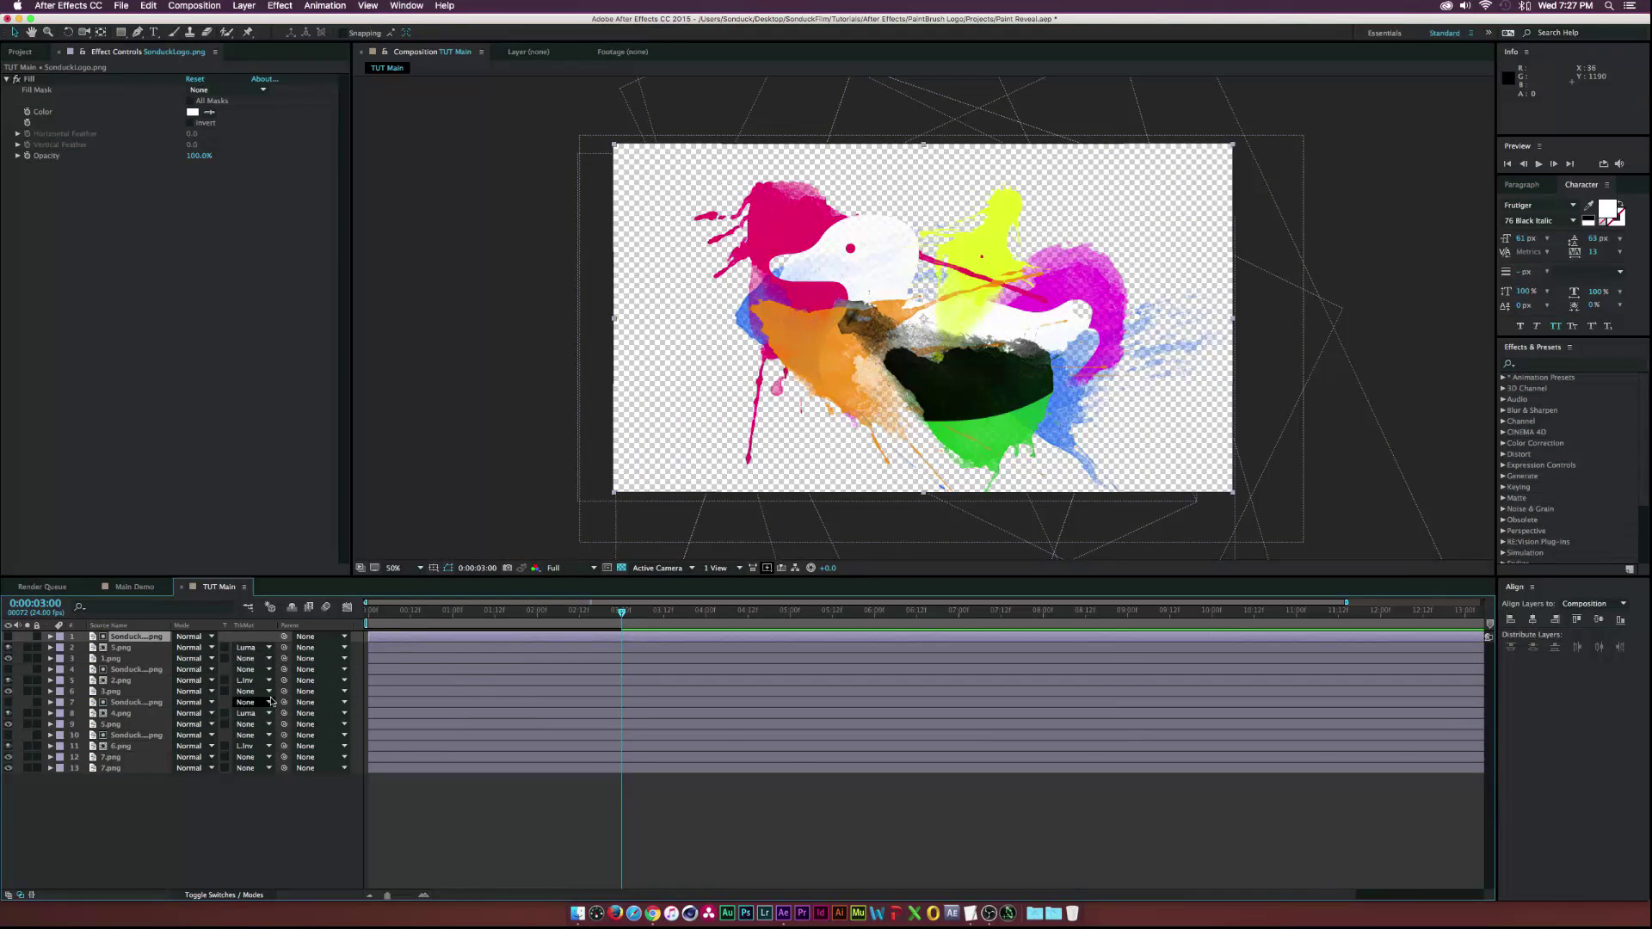
# - Reveal the top 5.png's Position and Scale properties and delete their existing keyframes
pyautogui.press('t')
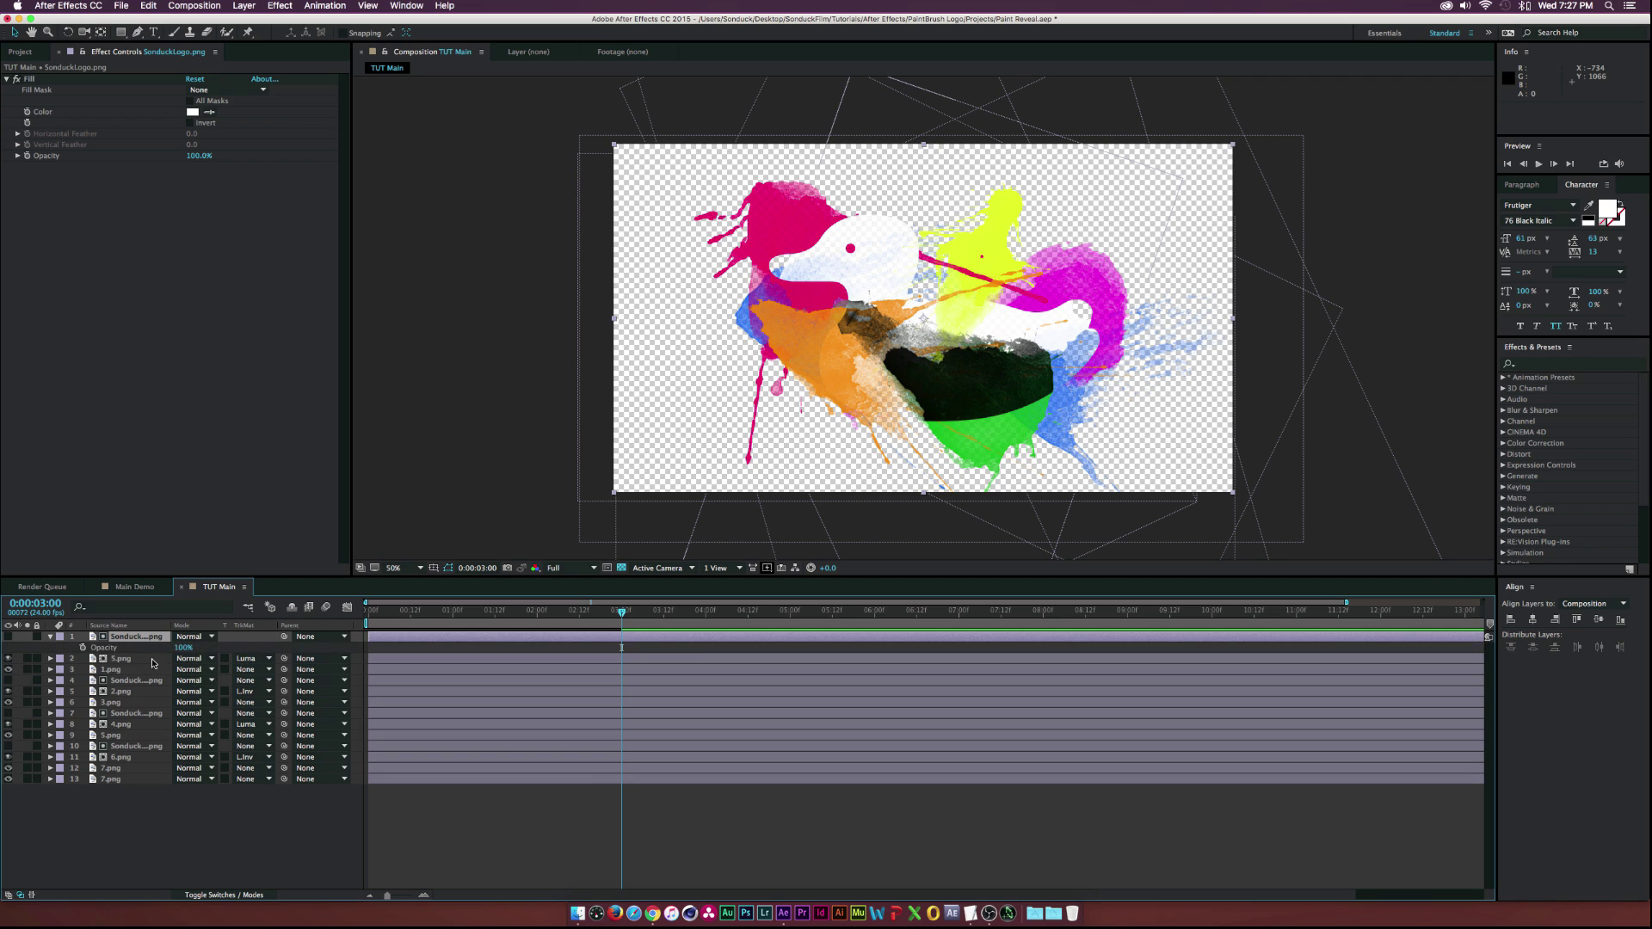
pyautogui.click(128, 659)
pyautogui.press('t')
pyautogui.moveTo(181, 670); pyautogui.dragTo(143, 670)
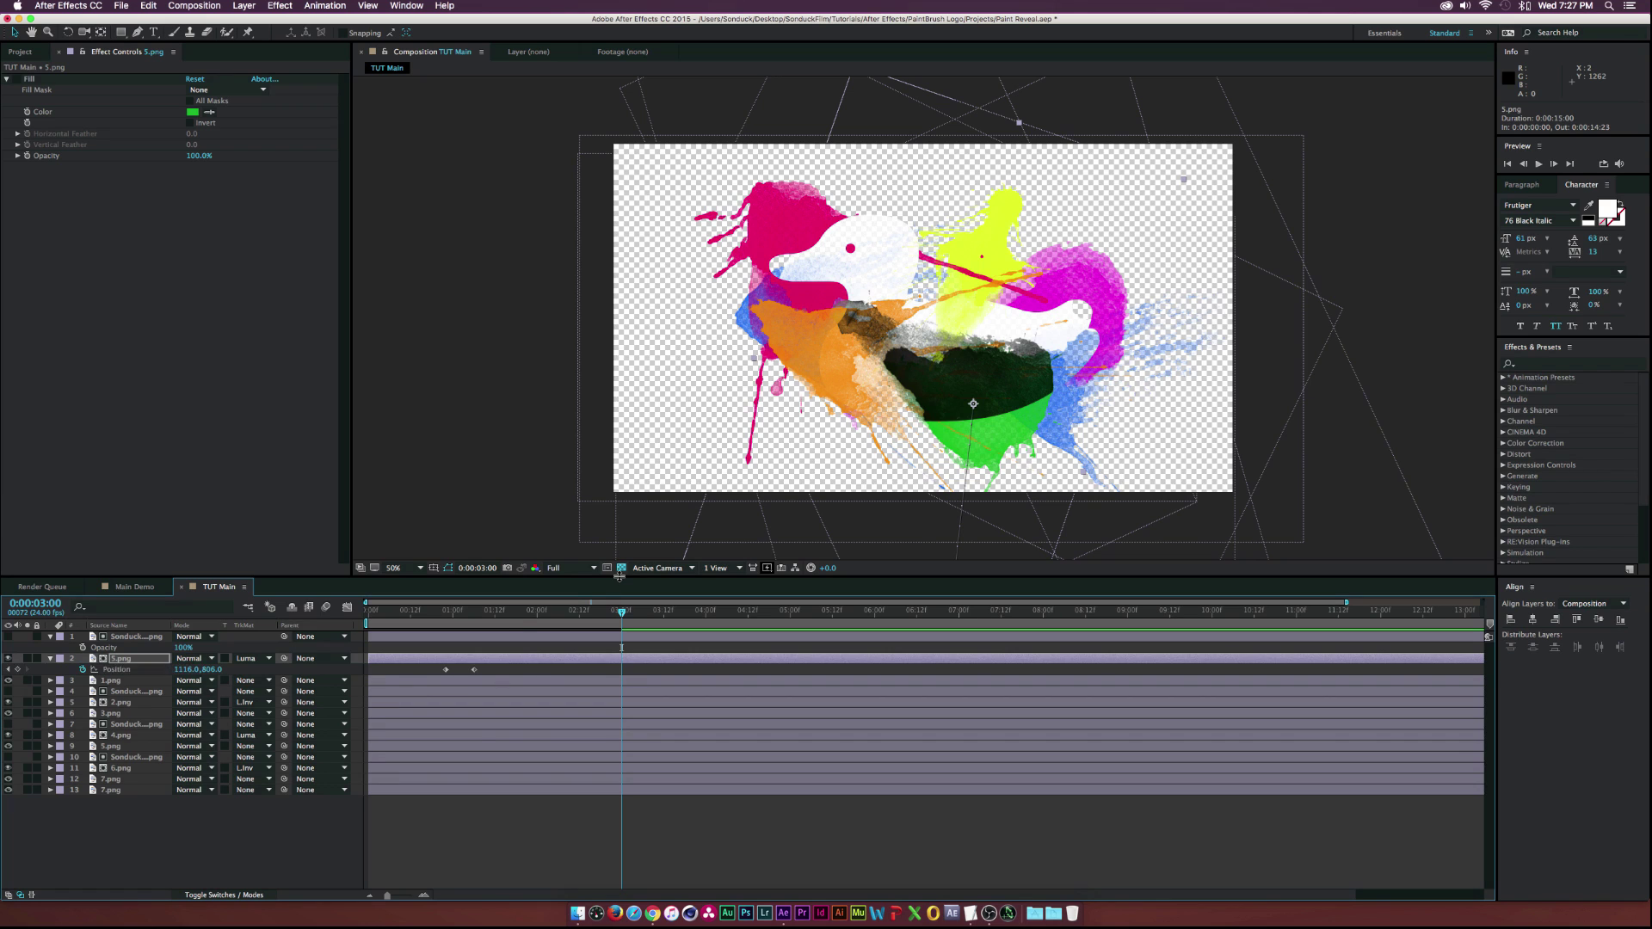
pyautogui.hotkey('shift', 's')
pyautogui.moveTo(506, 667); pyautogui.dragTo(428, 689)
pyautogui.press('Delete')
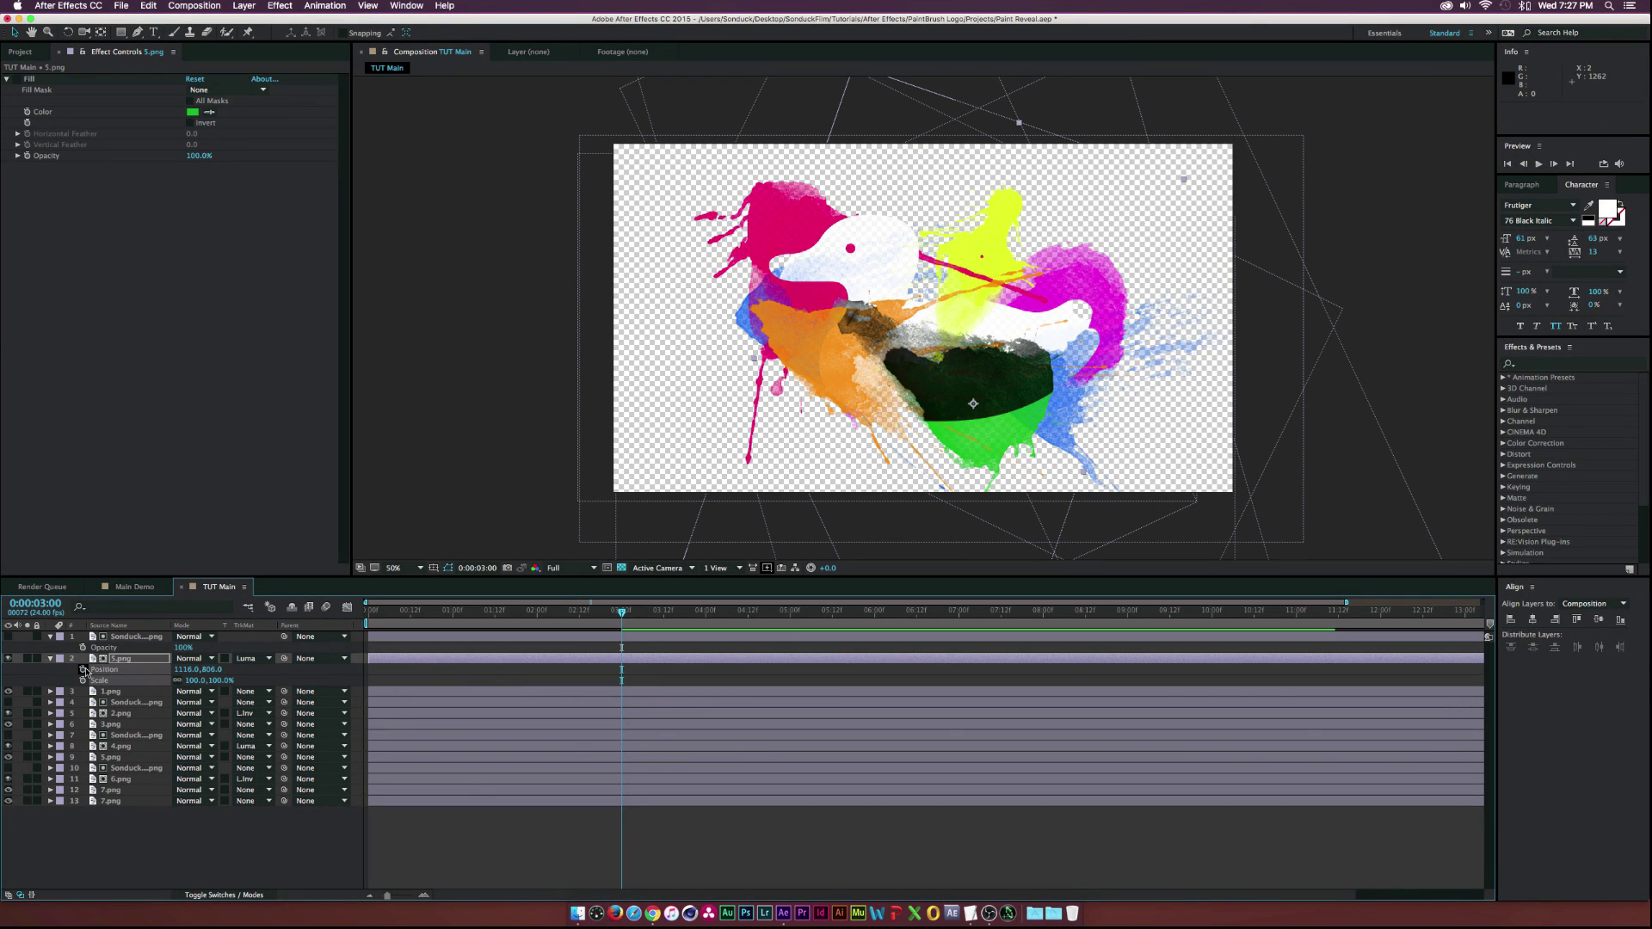
# - Keyframe the top 5.png from above the frame at 0% scale at 0:00:03:00 to x 905 and 100% scale at 0:00:03:07
pyautogui.moveTo(183, 669); pyautogui.dragTo(36, 661)
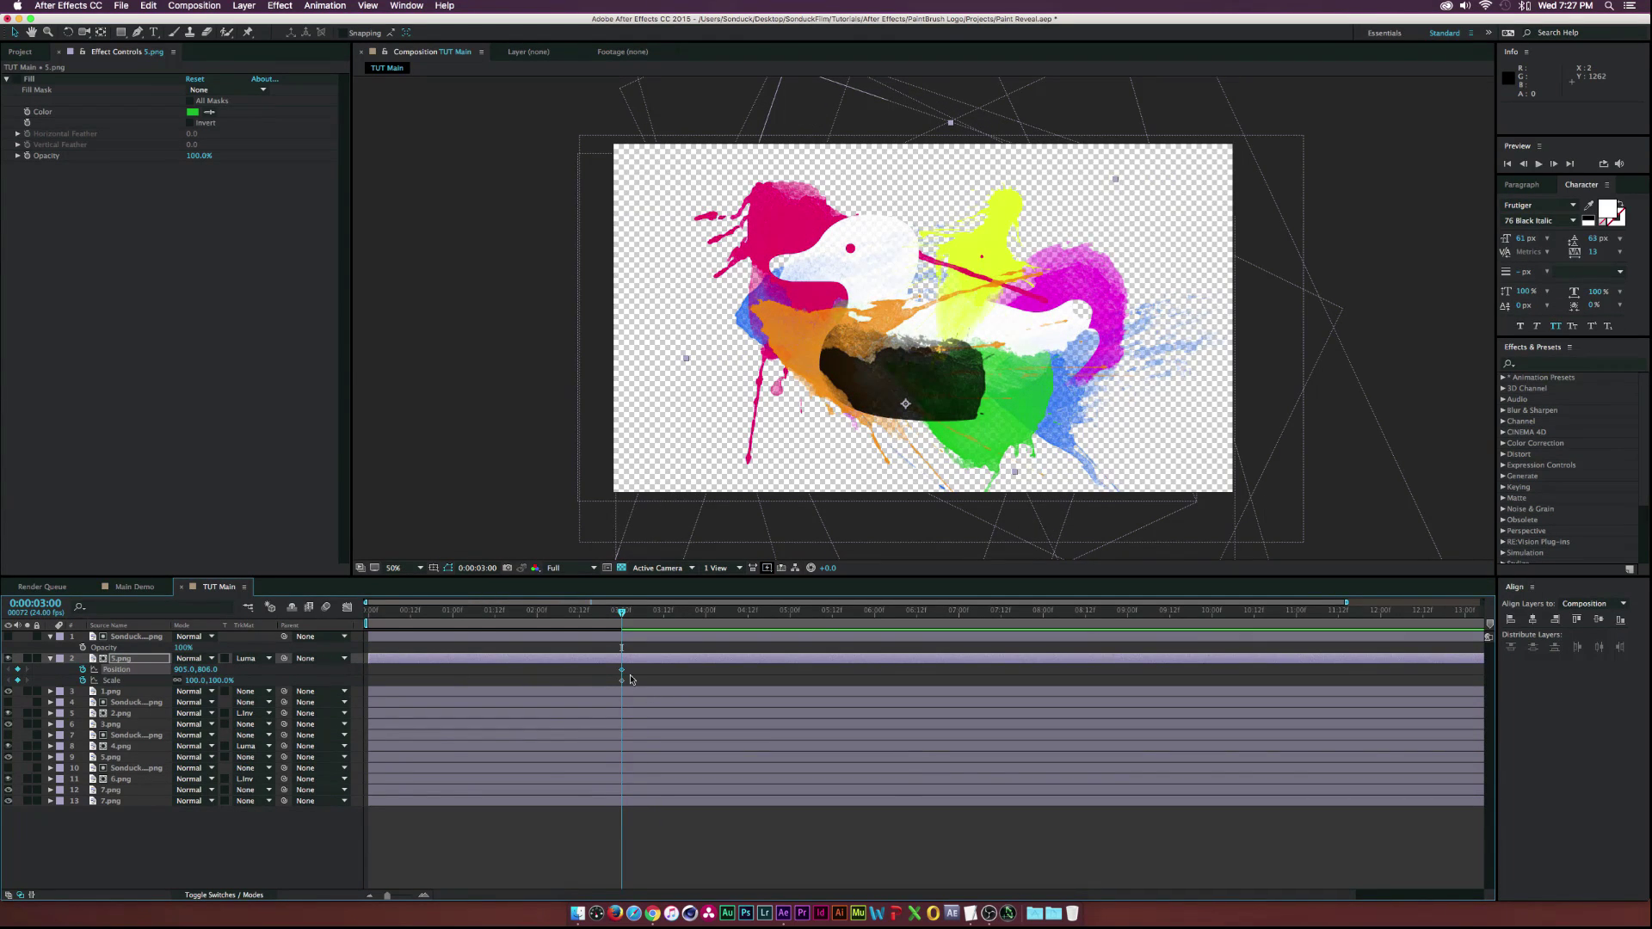
pyautogui.moveTo(621, 680); pyautogui.dragTo(642, 686)
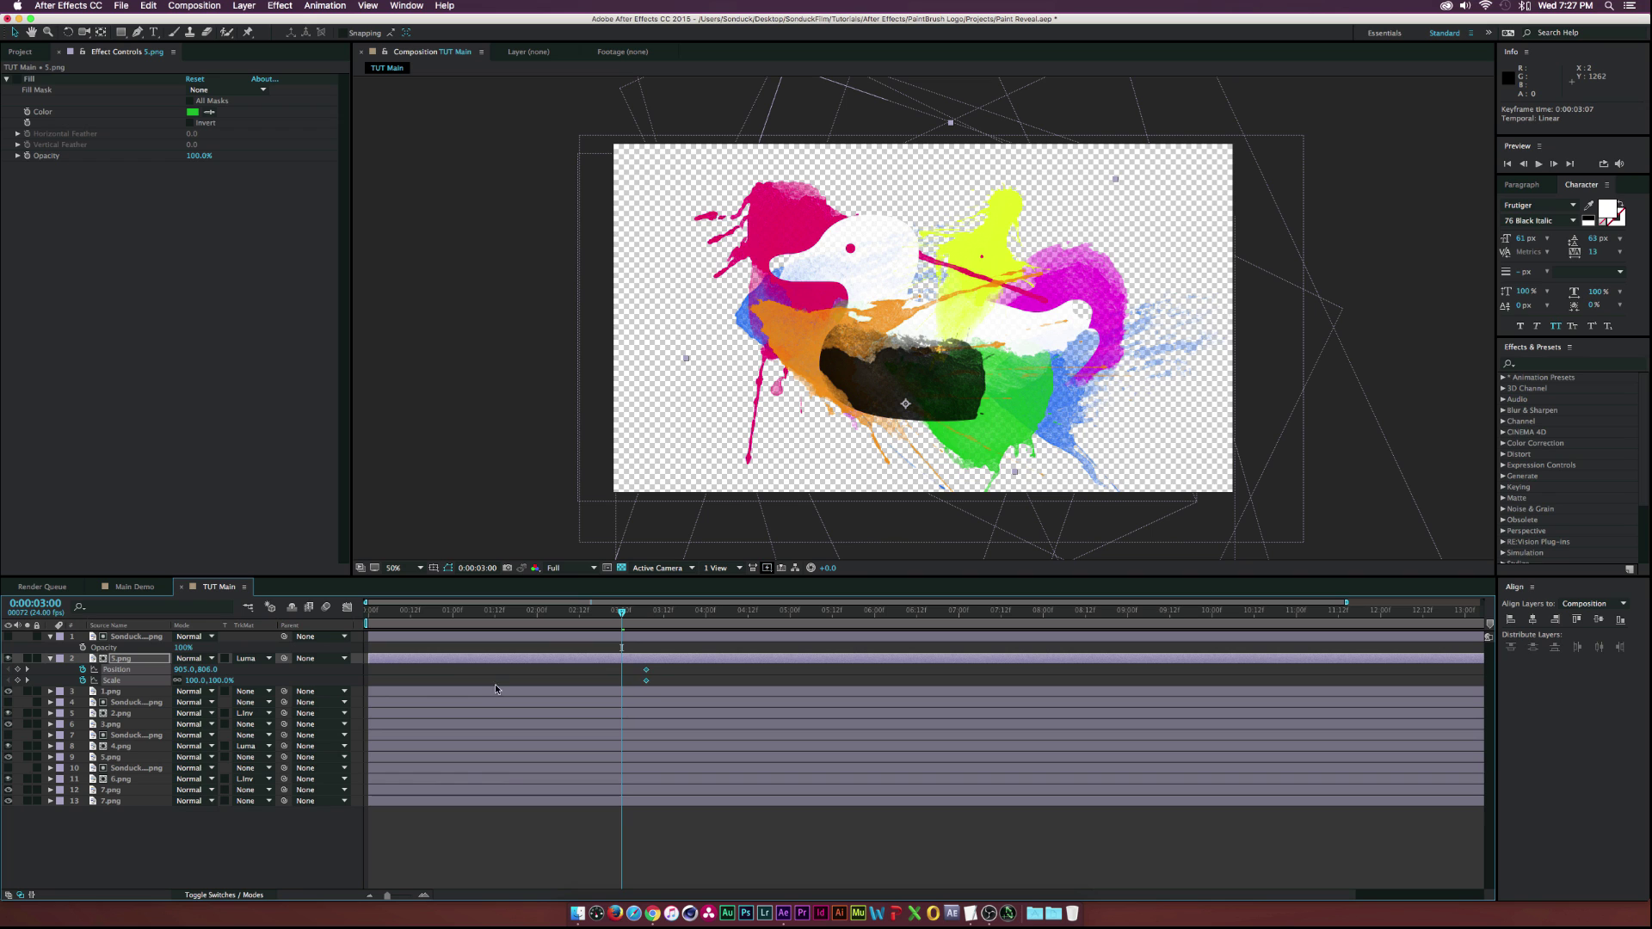
pyautogui.moveTo(204, 673); pyautogui.dragTo(132, 668)
pyautogui.click(193, 681)
pyautogui.write('0')
pyautogui.click(260, 830)
# - Apply Easy Ease to the top 5.png's final Position and Scale keyframes and collapse the open layer properties
pyautogui.moveTo(636, 667); pyautogui.dragTo(658, 694)
pyautogui.press('F9')
pyautogui.moveTo(622, 611)
pyautogui.mouseDown()
pyautogui.moveTo(648, 614)
pyautogui.moveTo(593, 614)
pyautogui.moveTo(646, 614)
pyautogui.mouseUp()
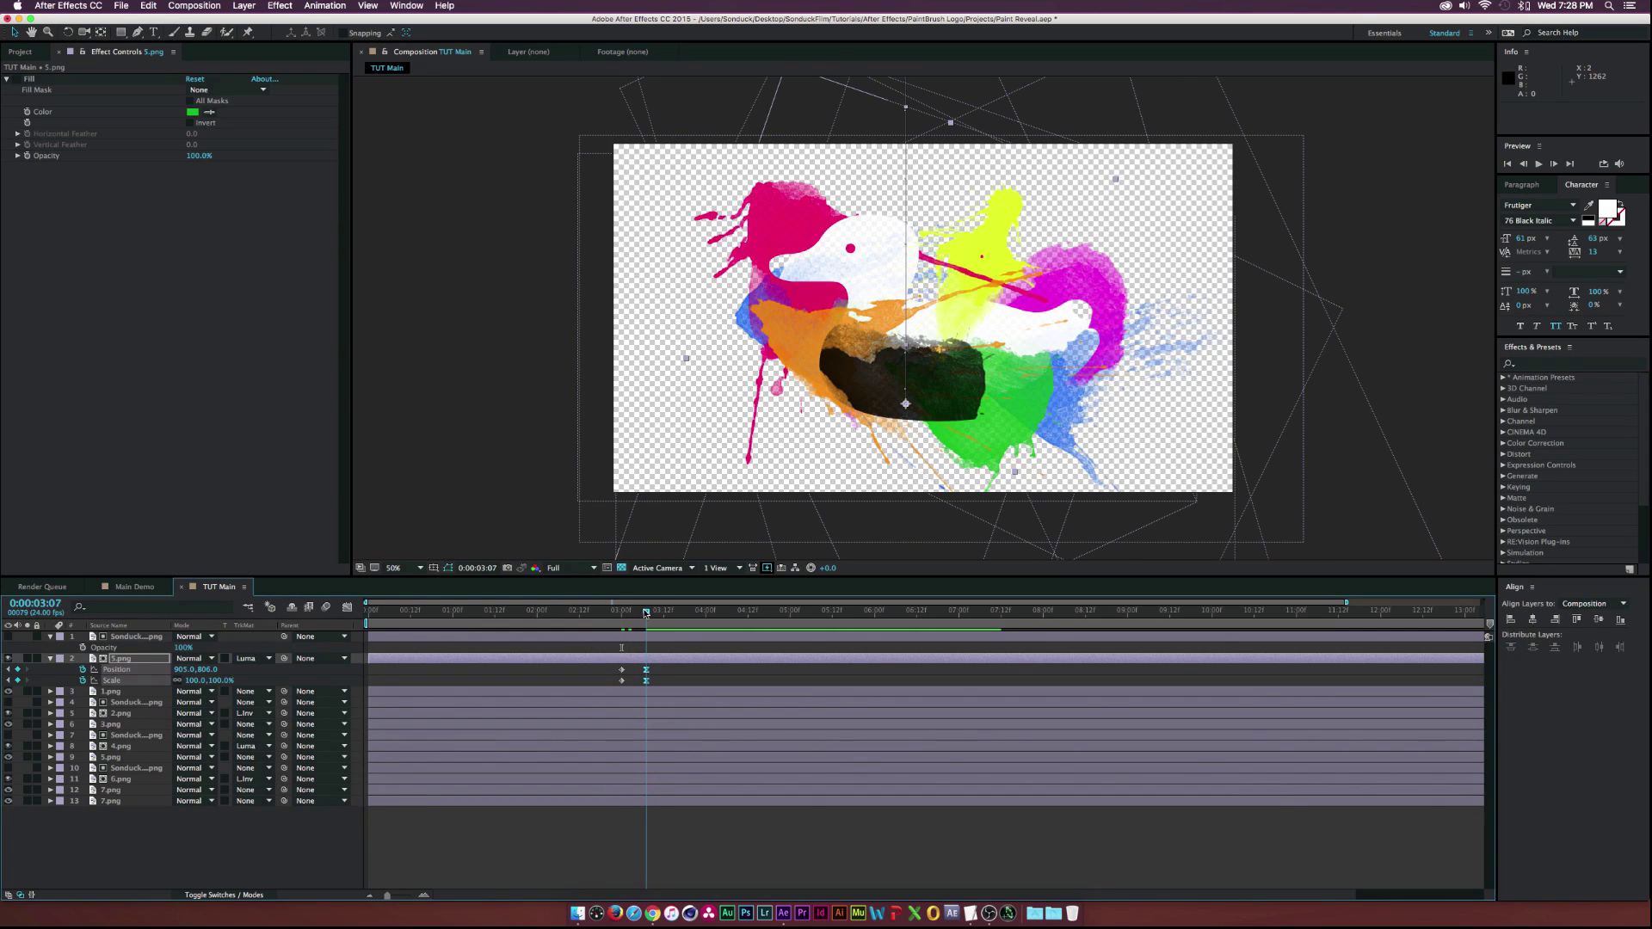
pyautogui.click(50, 658)
pyautogui.click(50, 635)
pyautogui.click(231, 783)
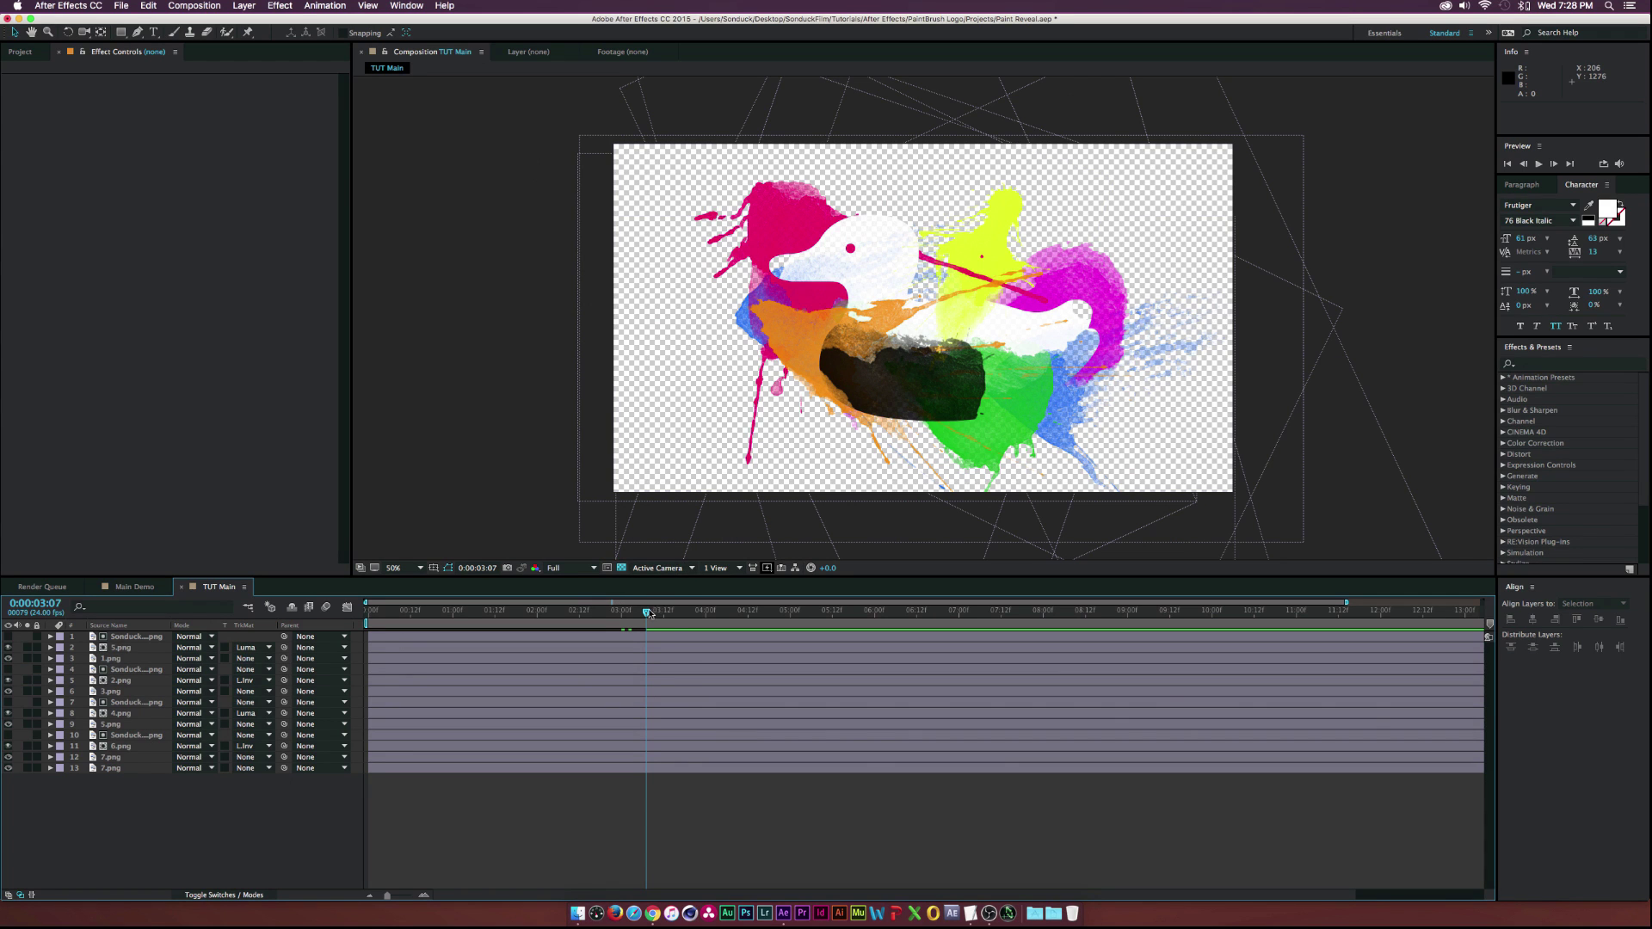
# - At 0:00:03:10, duplicate 4.png and place the copy above all other layers
pyautogui.click(116, 718)
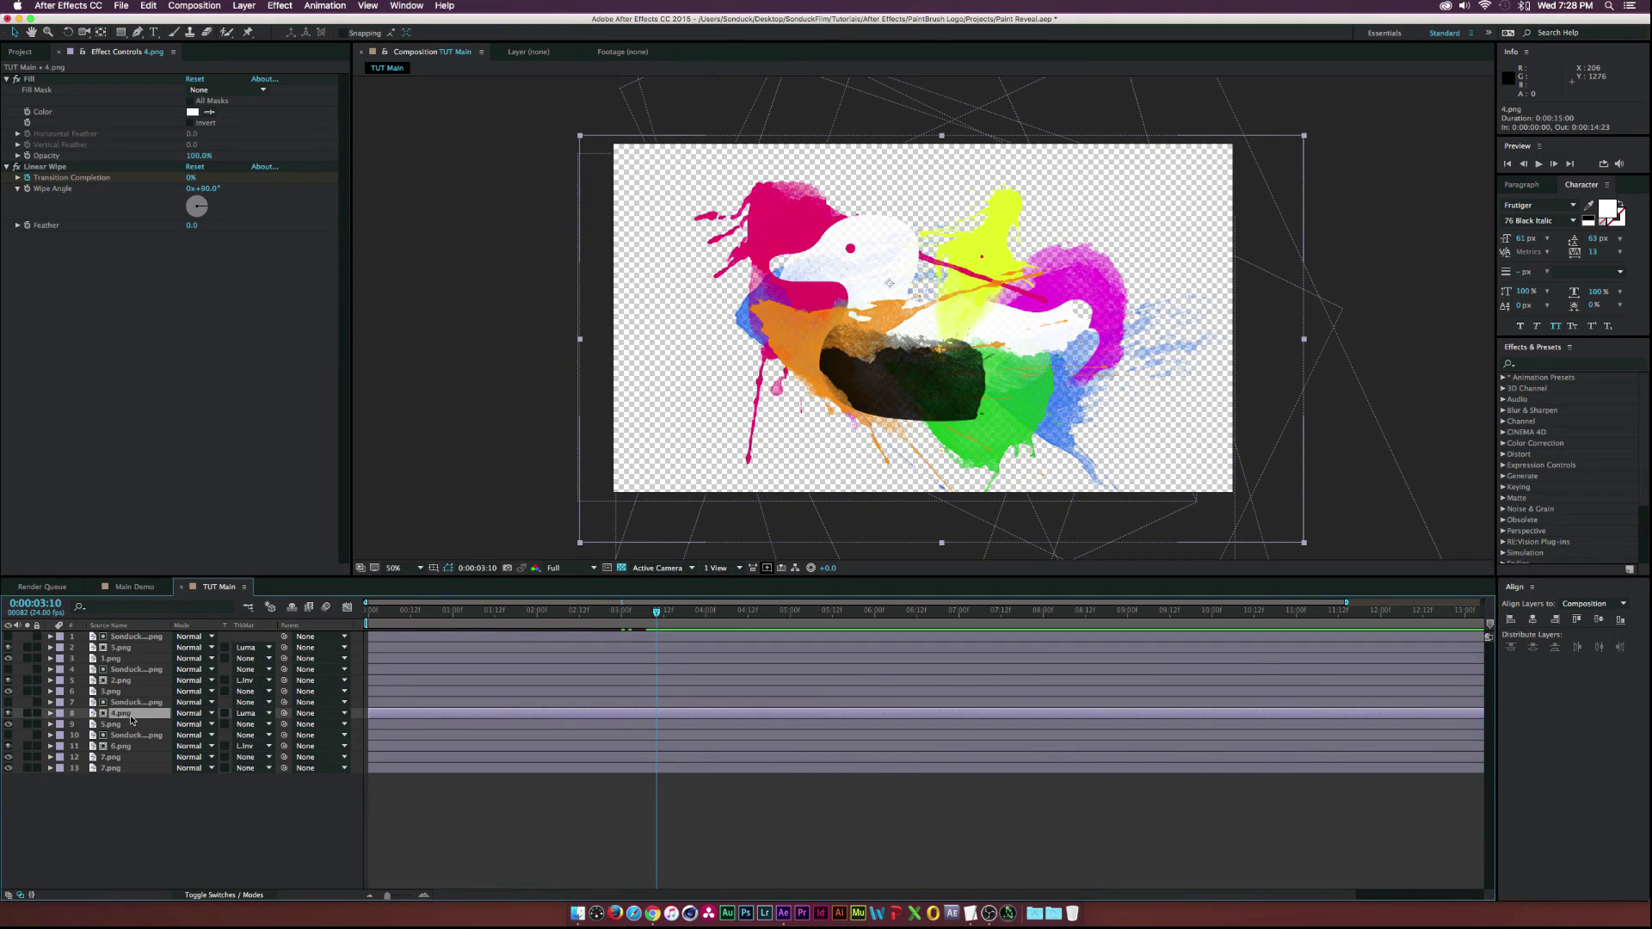
pyautogui.press('super+d')
pyautogui.press('super+bracketright')
pyautogui.moveTo(123, 707); pyautogui.dragTo(126, 637)
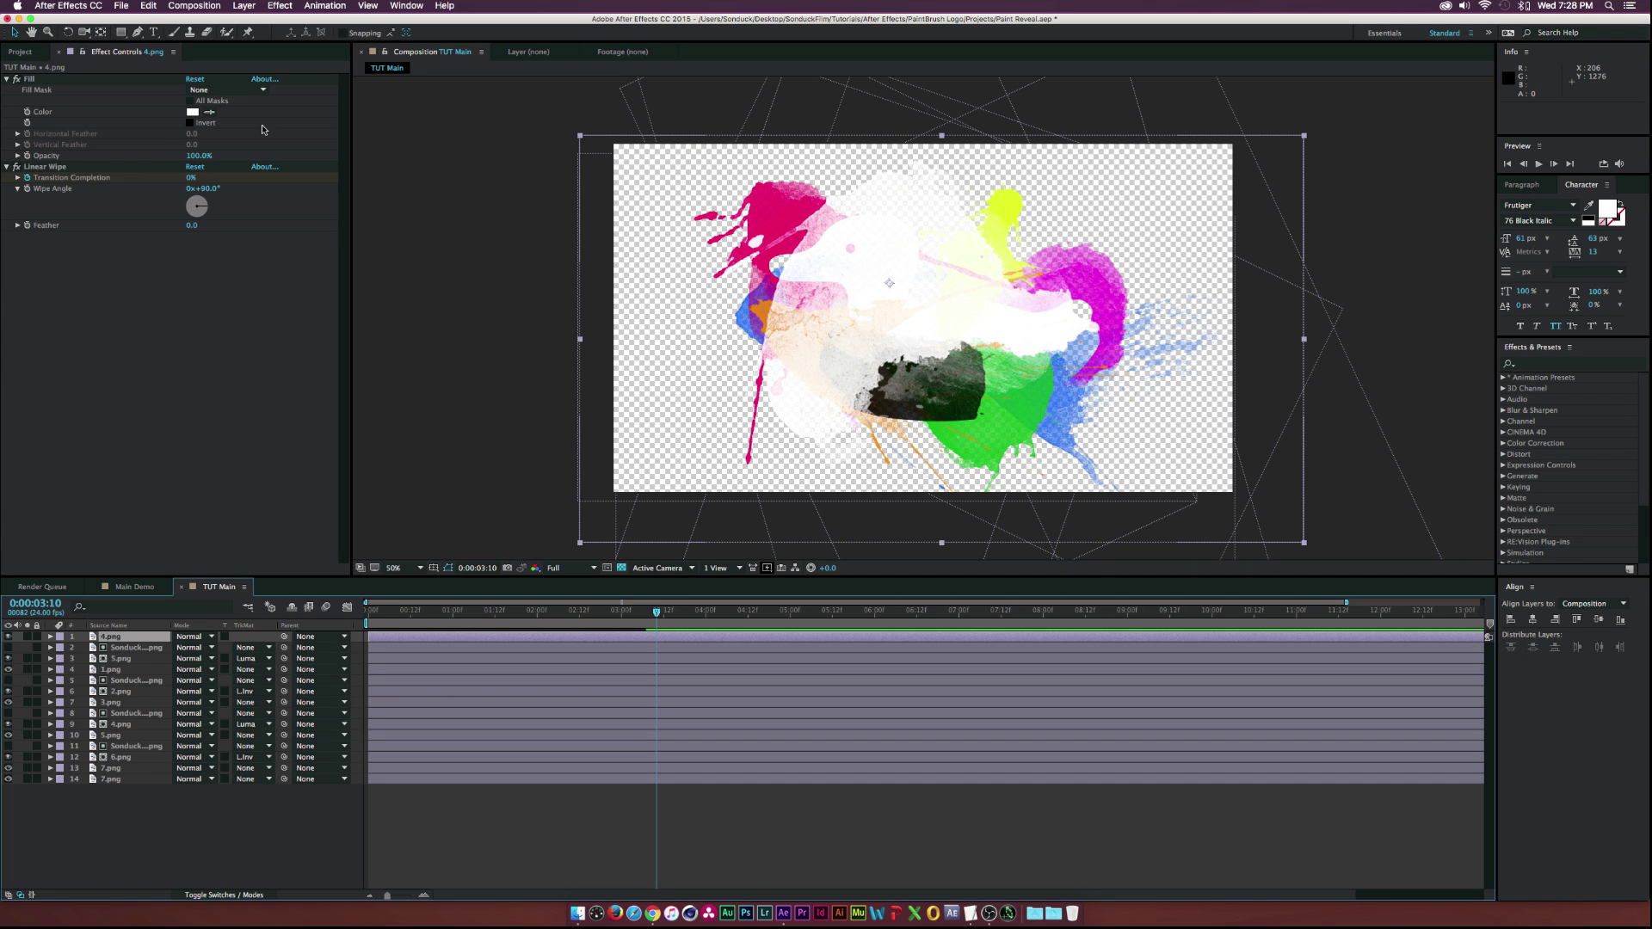
# - Rotate the top 4.png to about 203°, scale it to 133% and position it over the duck's body at 1016, 586
pyautogui.press('r')
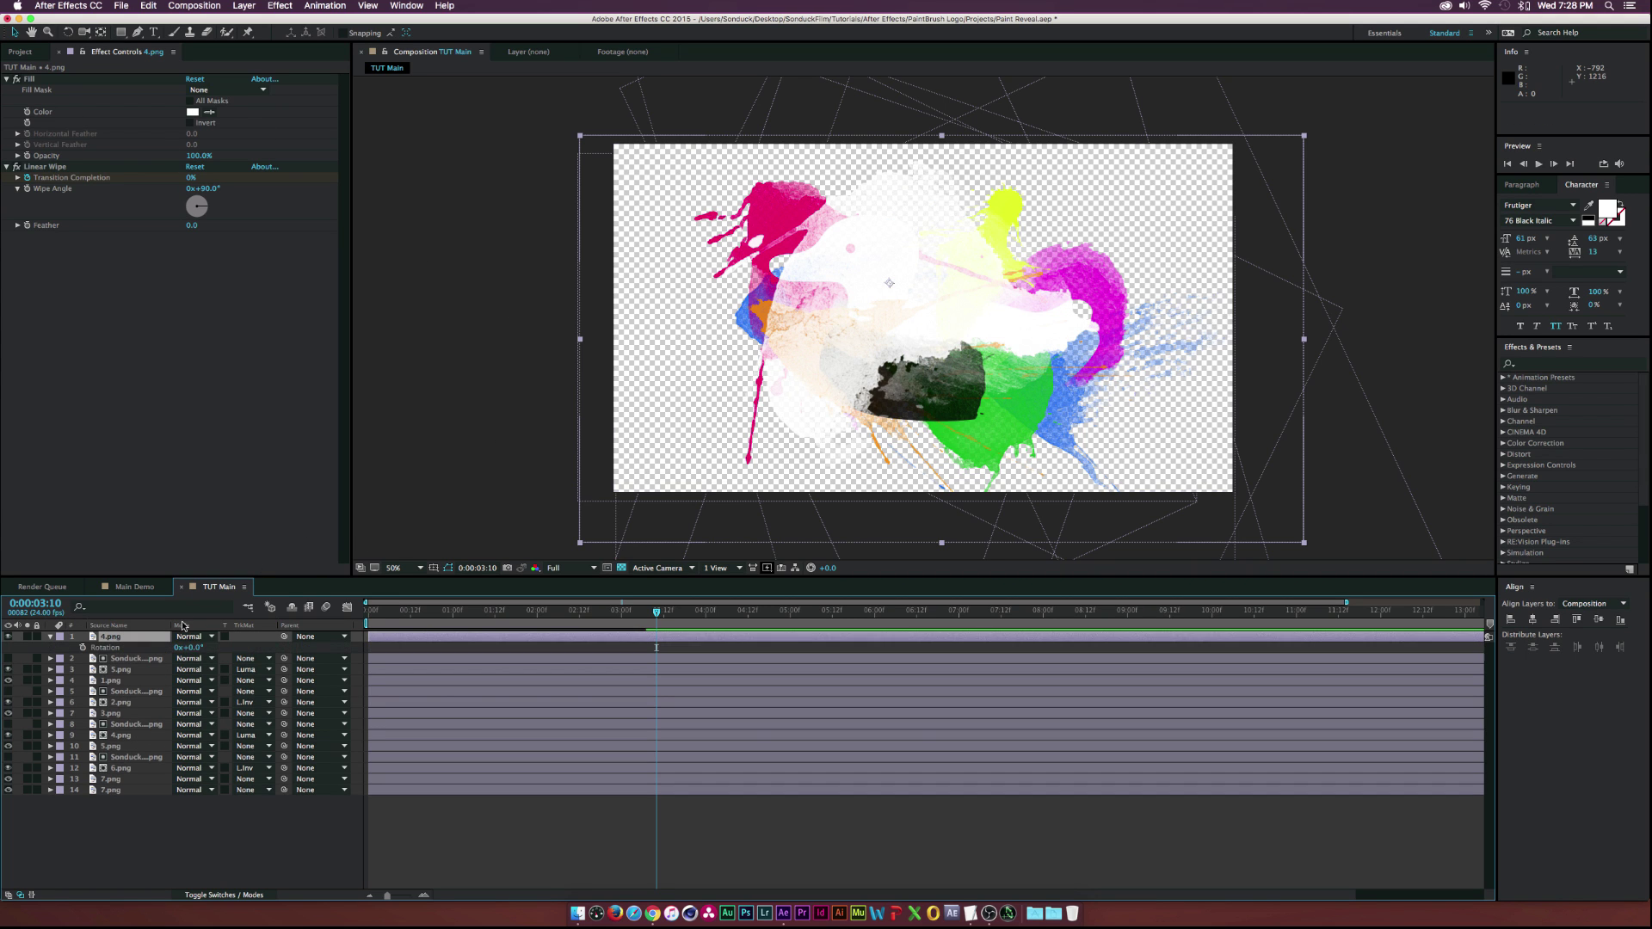
pyautogui.moveTo(199, 652); pyautogui.dragTo(333, 653)
pyautogui.moveTo(935, 320); pyautogui.dragTo(990, 382)
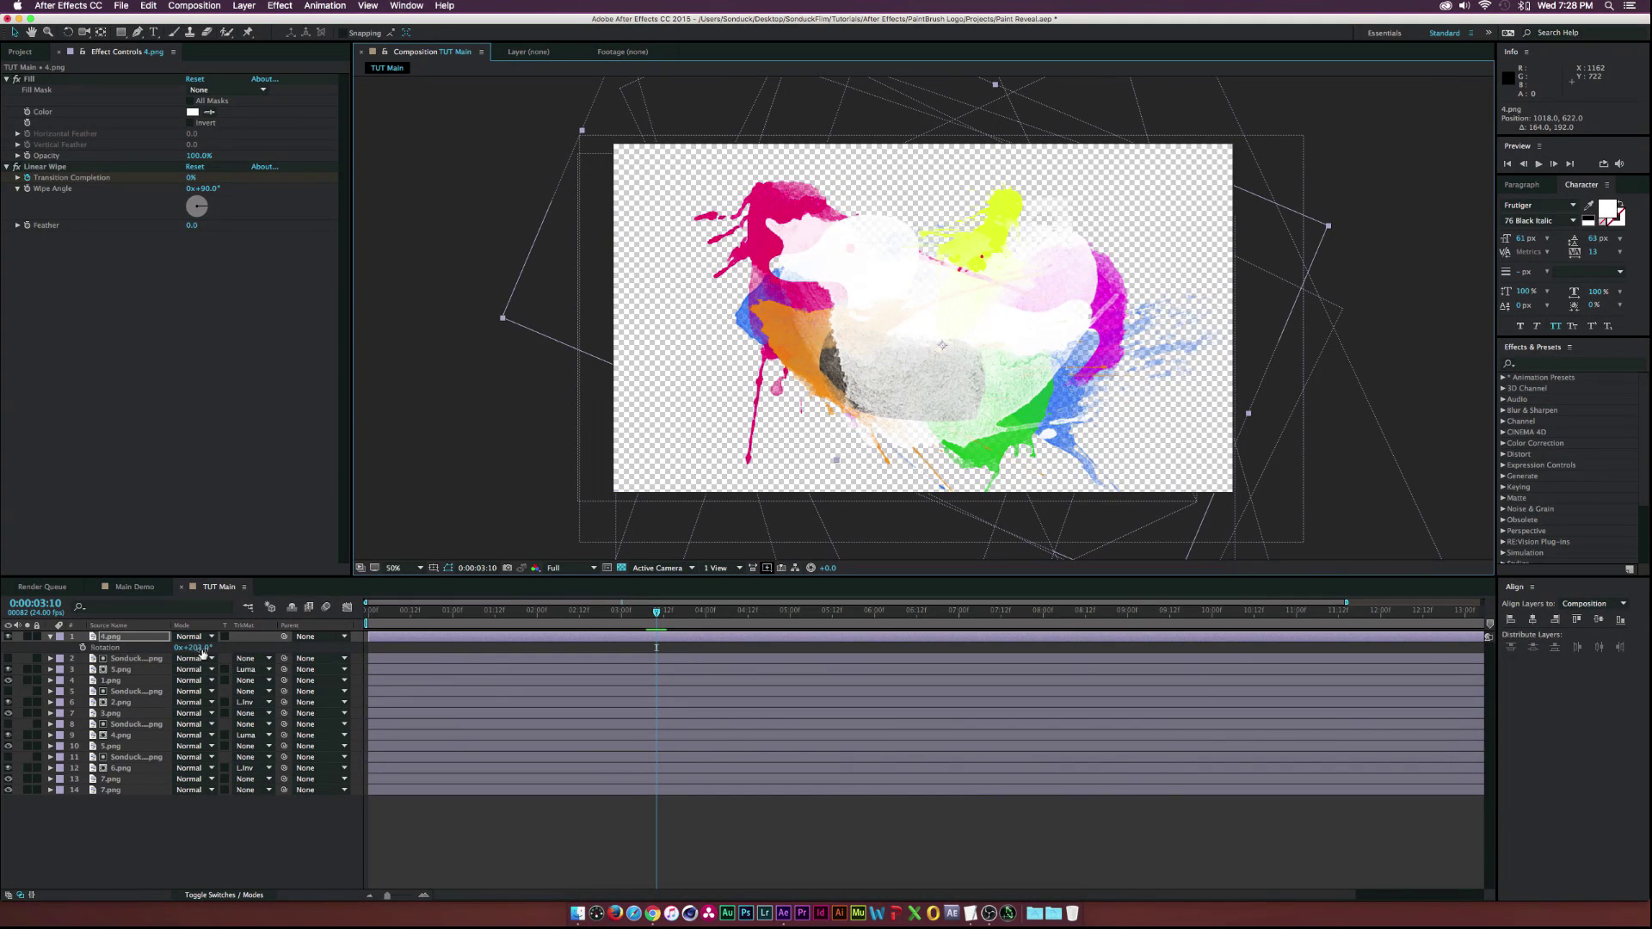
pyautogui.moveTo(196, 651); pyautogui.dragTo(209, 652)
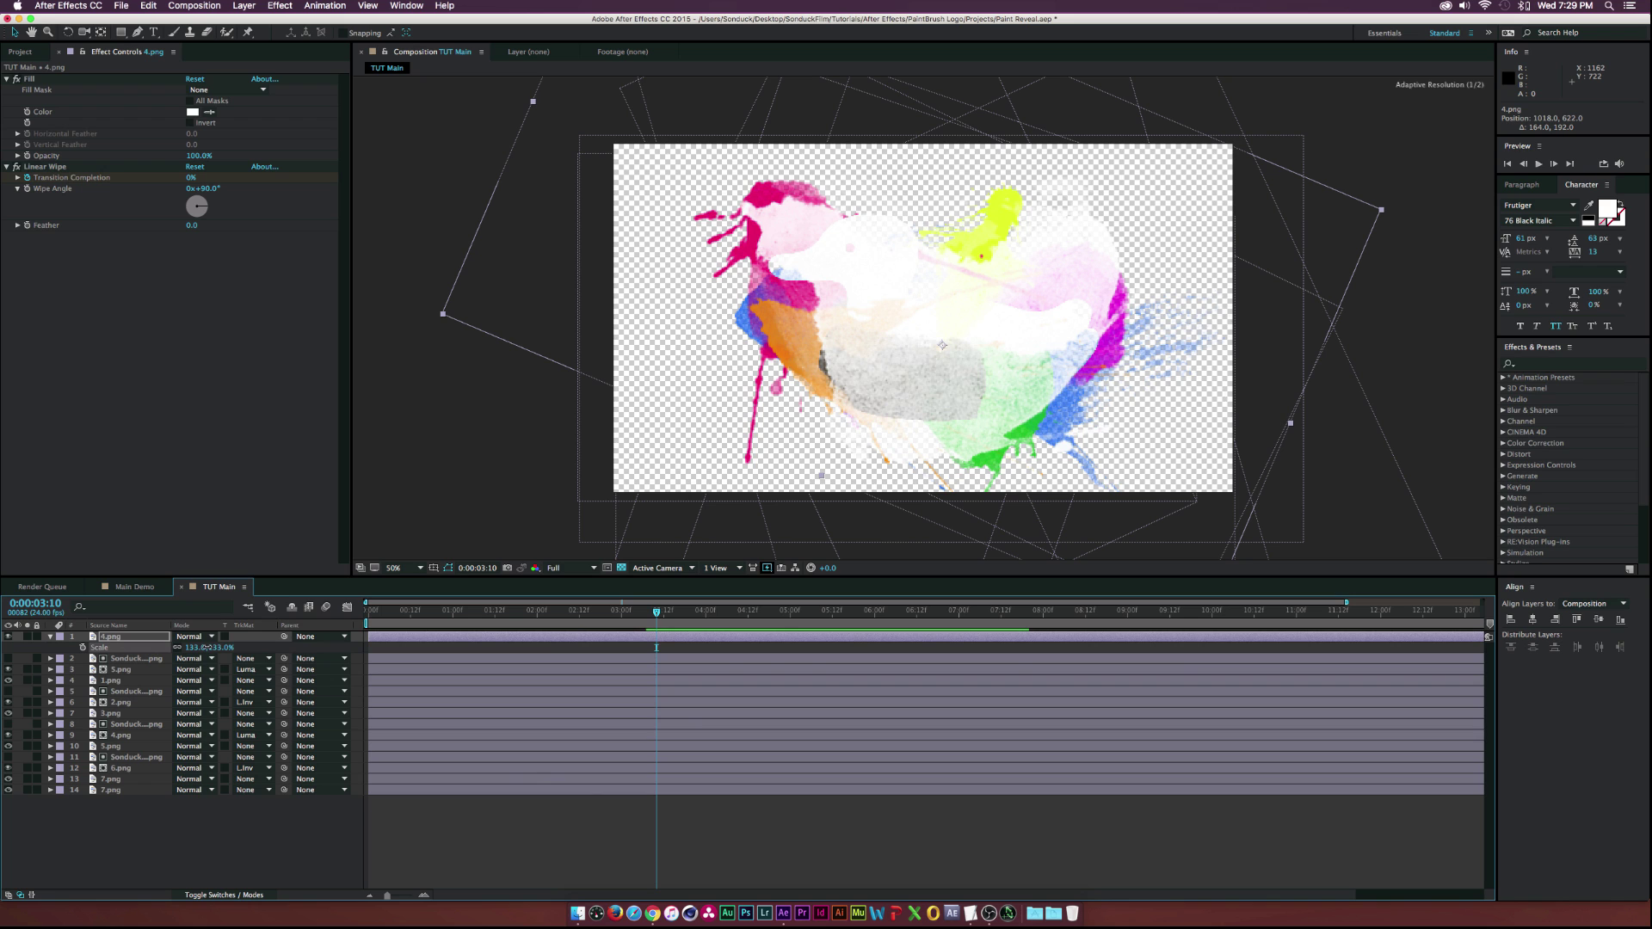
pyautogui.moveTo(882, 376); pyautogui.dragTo(882, 362)
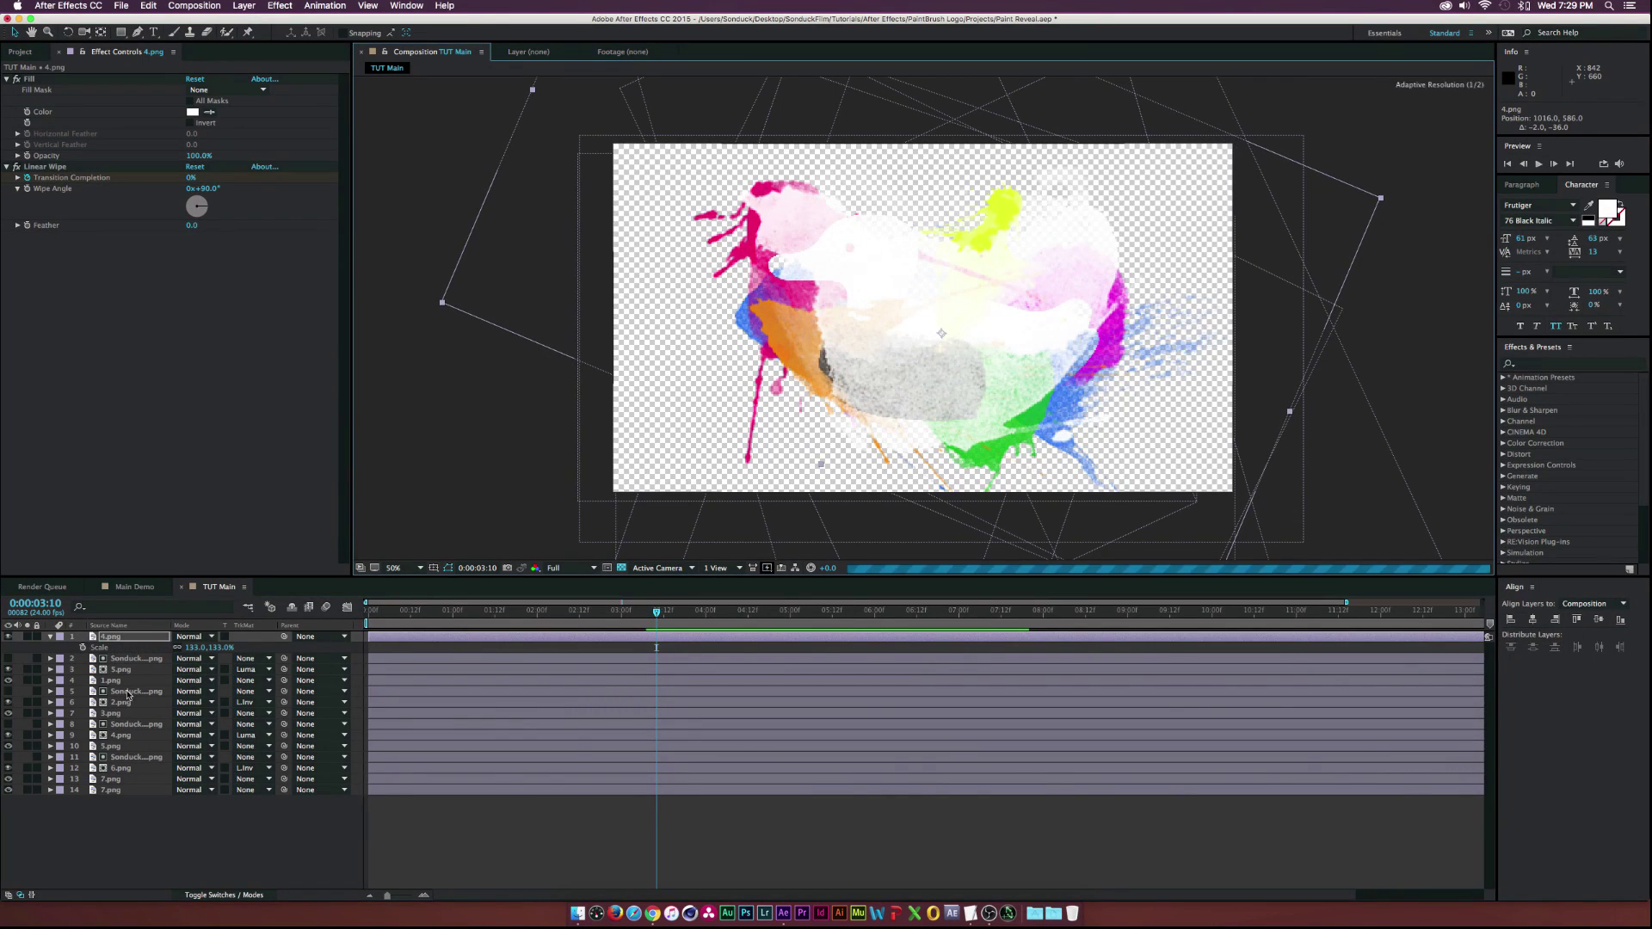
pyautogui.click(119, 639)
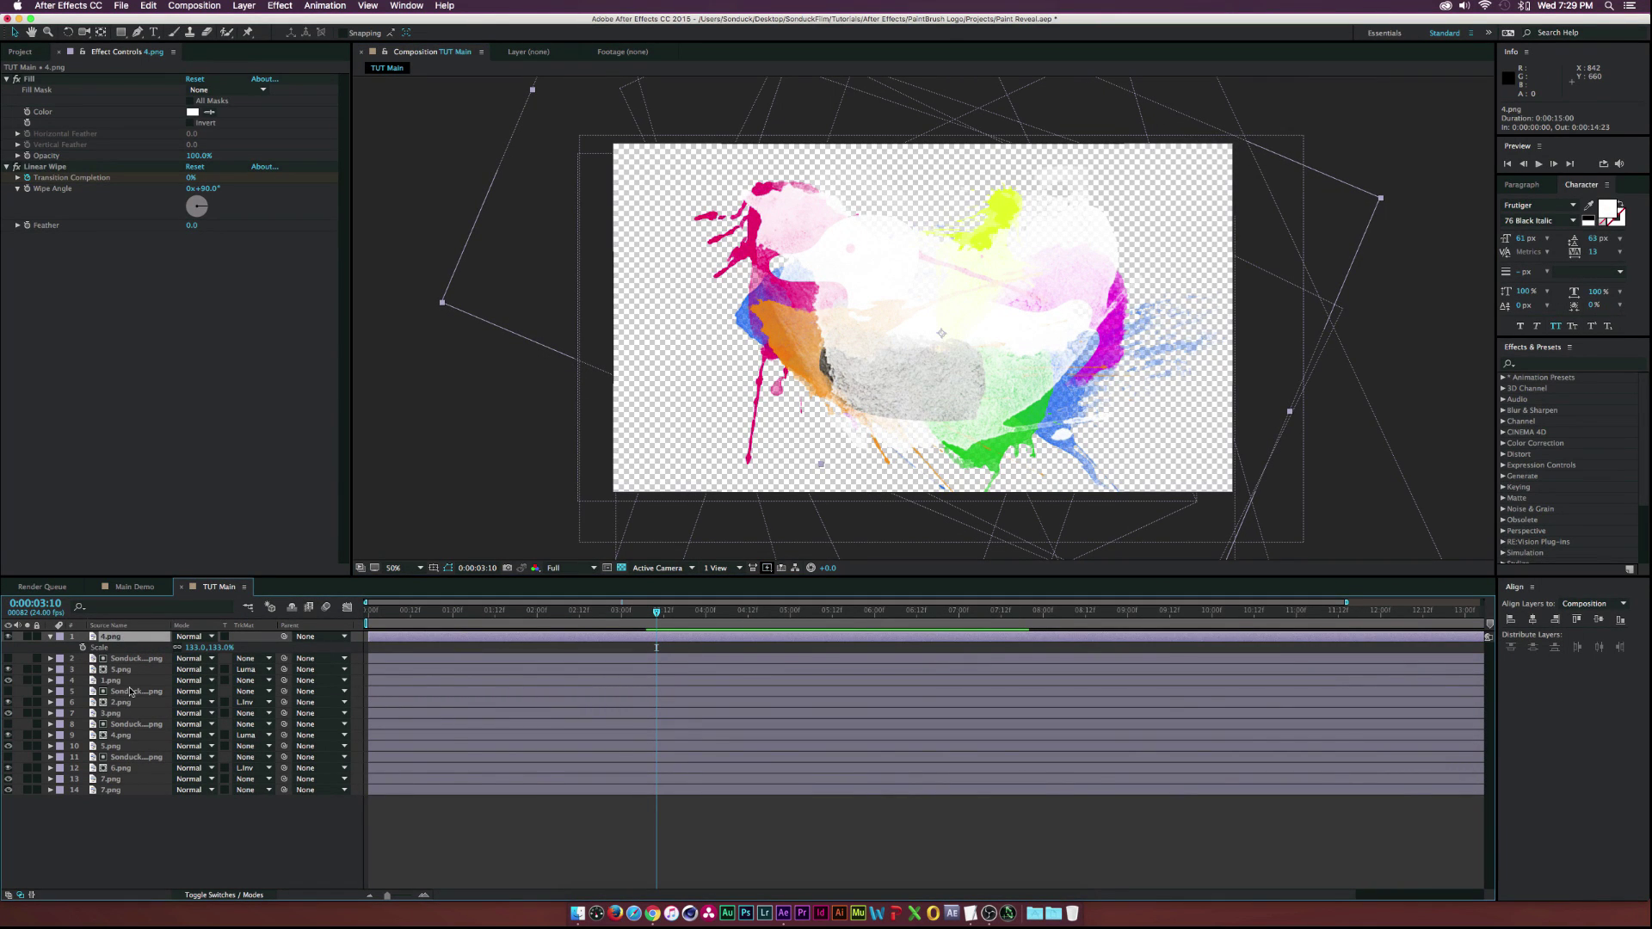
# - Duplicate SonduckLogo.png directly below the top 4.png, set its track matte to Luma Matte "4.png" and make it visible
pyautogui.click(124, 661)
pyautogui.press('super+d')
pyautogui.moveTo(124, 661)
pyautogui.mouseDown()
pyautogui.moveTo(124, 635)
pyautogui.moveTo(132, 659)
pyautogui.mouseUp()
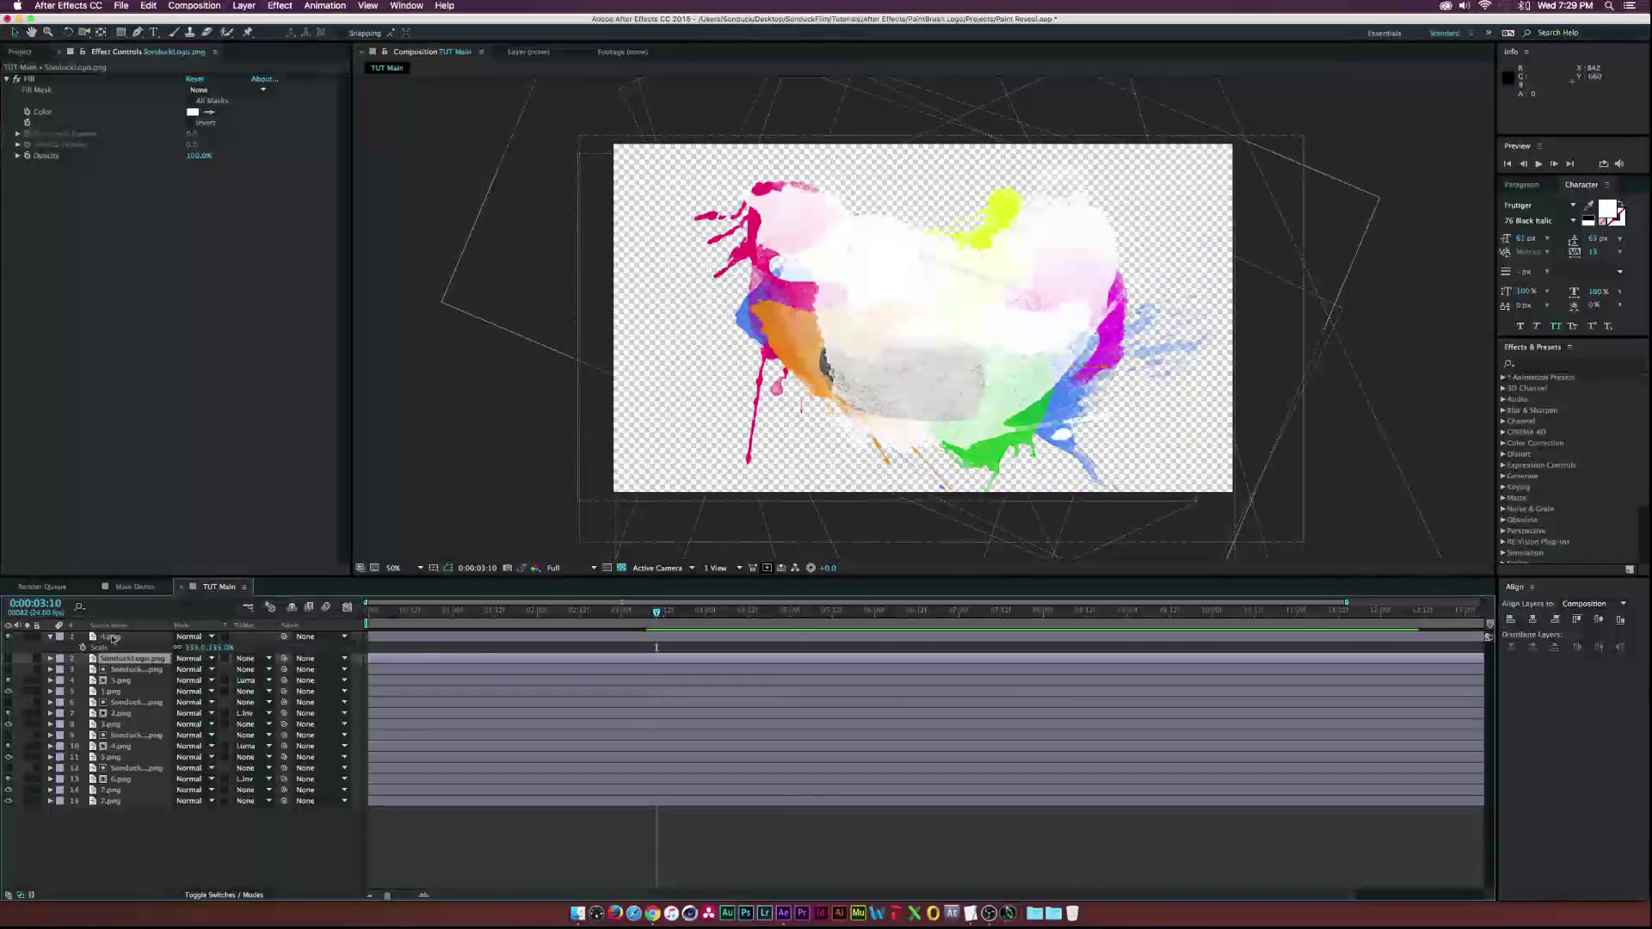
pyautogui.click(249, 659)
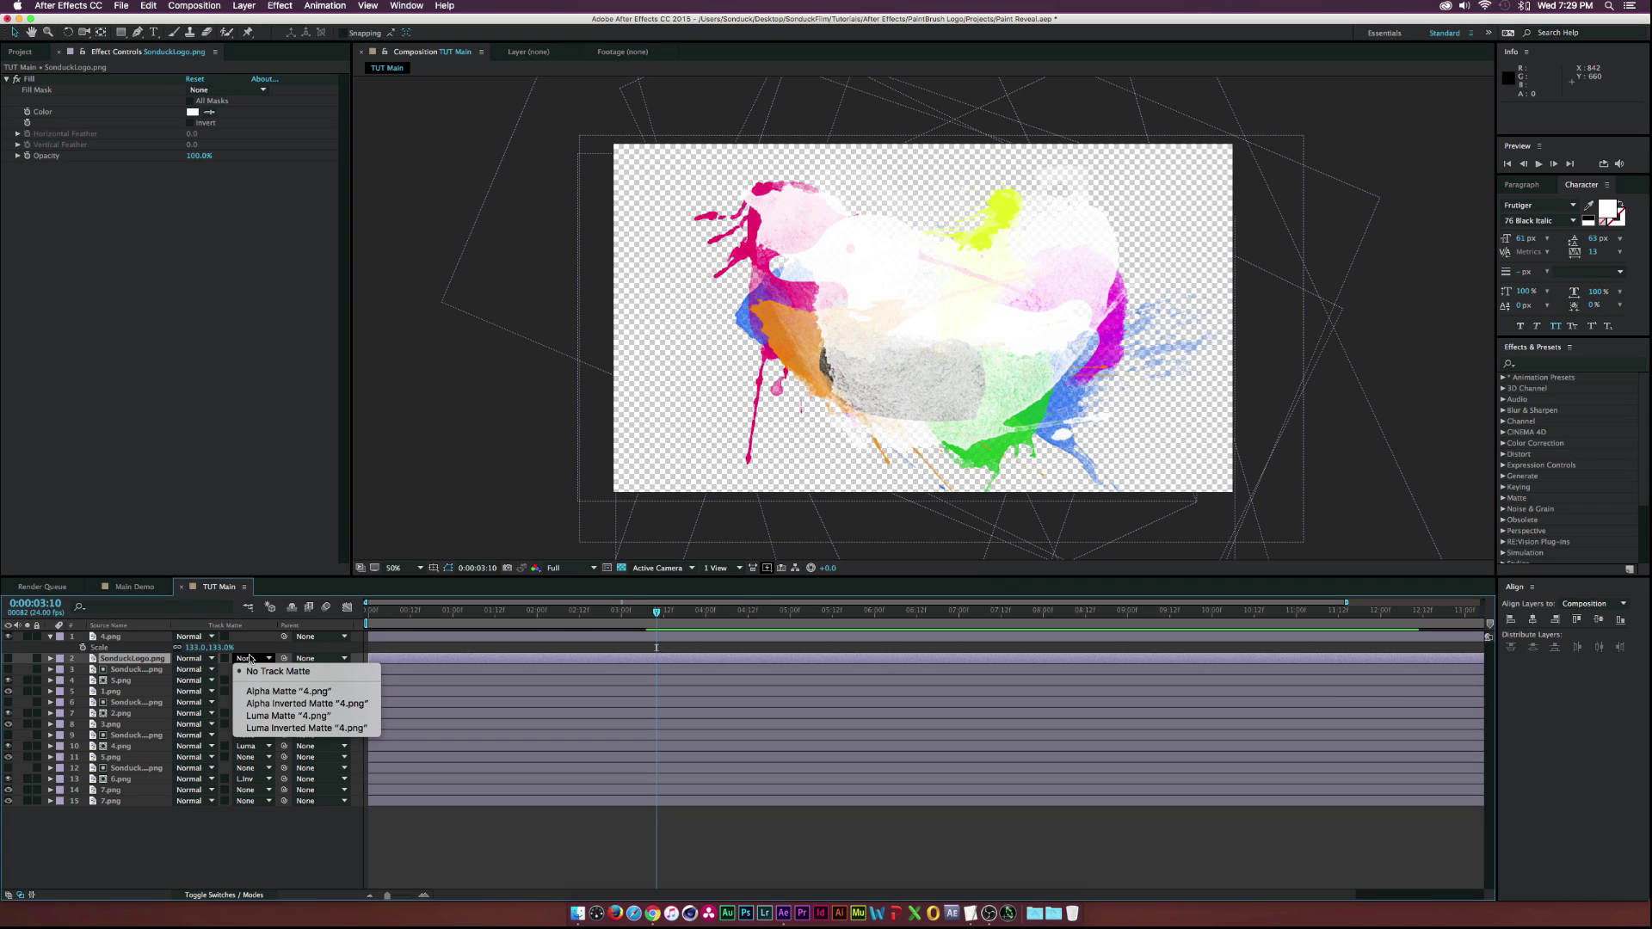
pyautogui.click(272, 718)
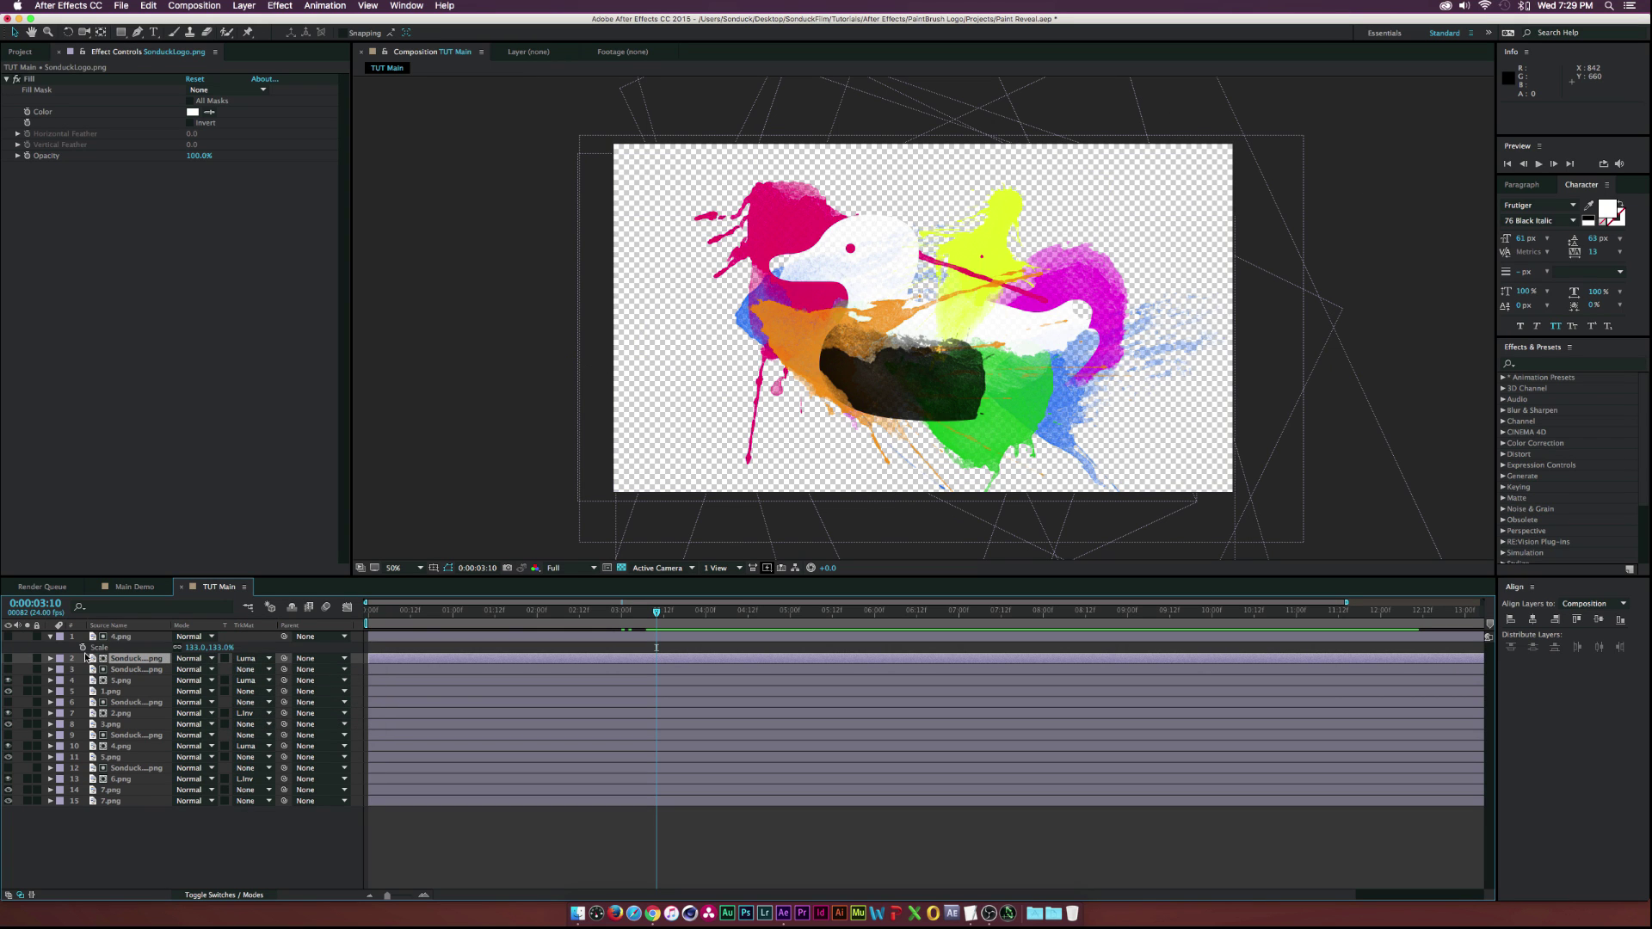
pyautogui.click(8, 659)
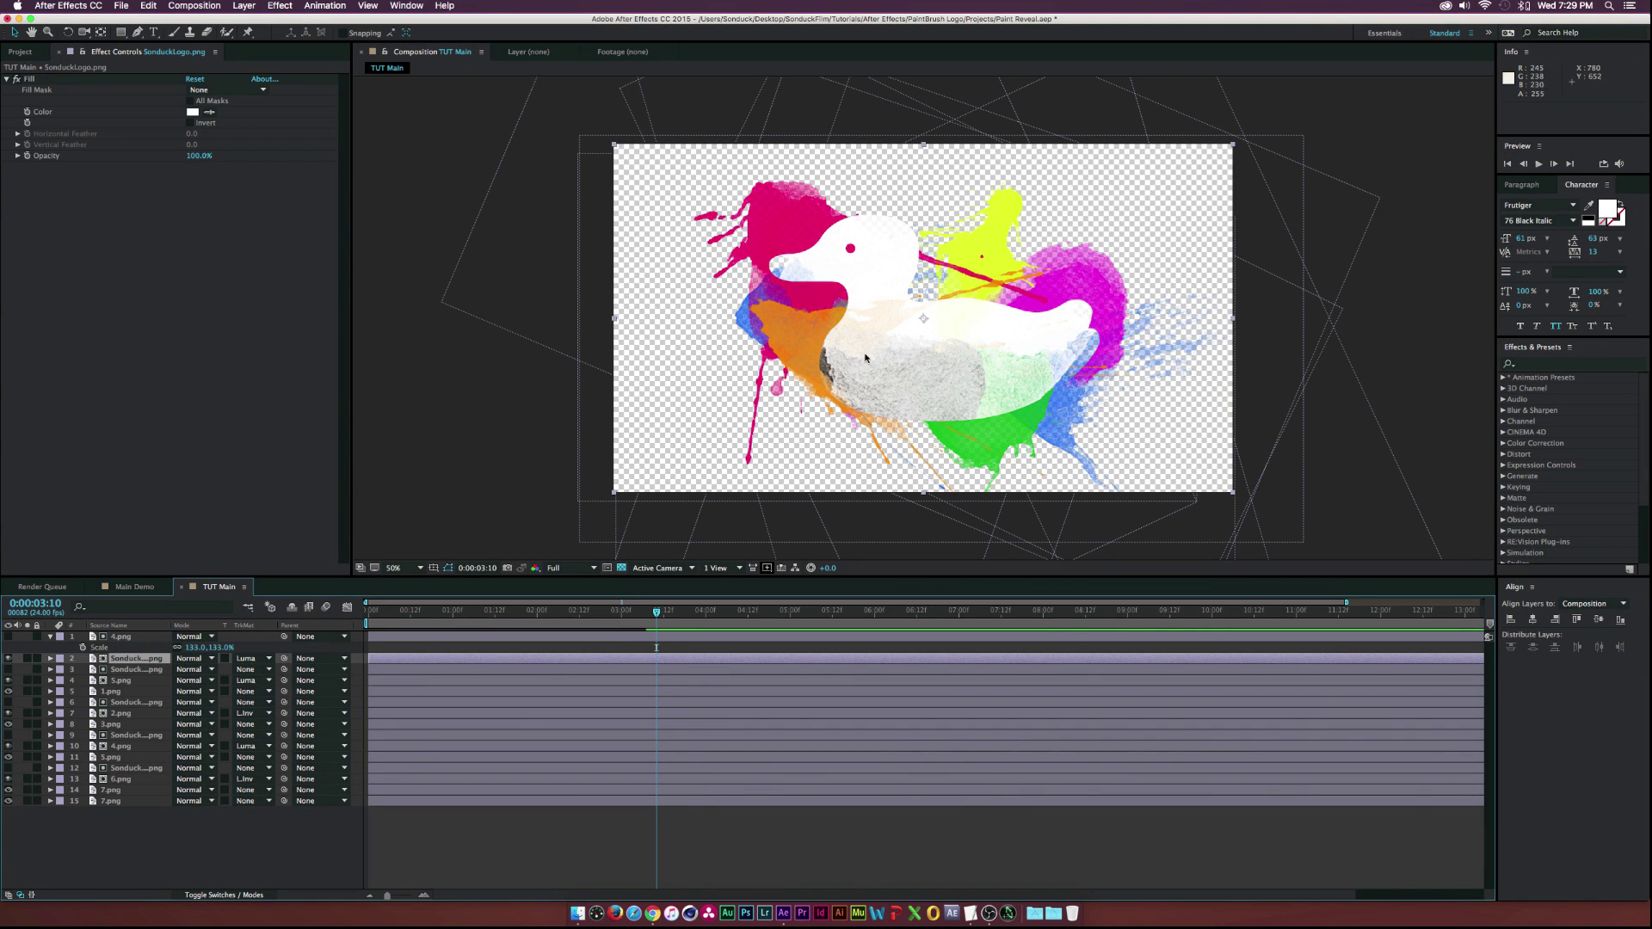
# - Scale the top 4.png to 116%, position it at 1016, 650 and delete its Linear Wipe effect
pyautogui.click(117, 637)
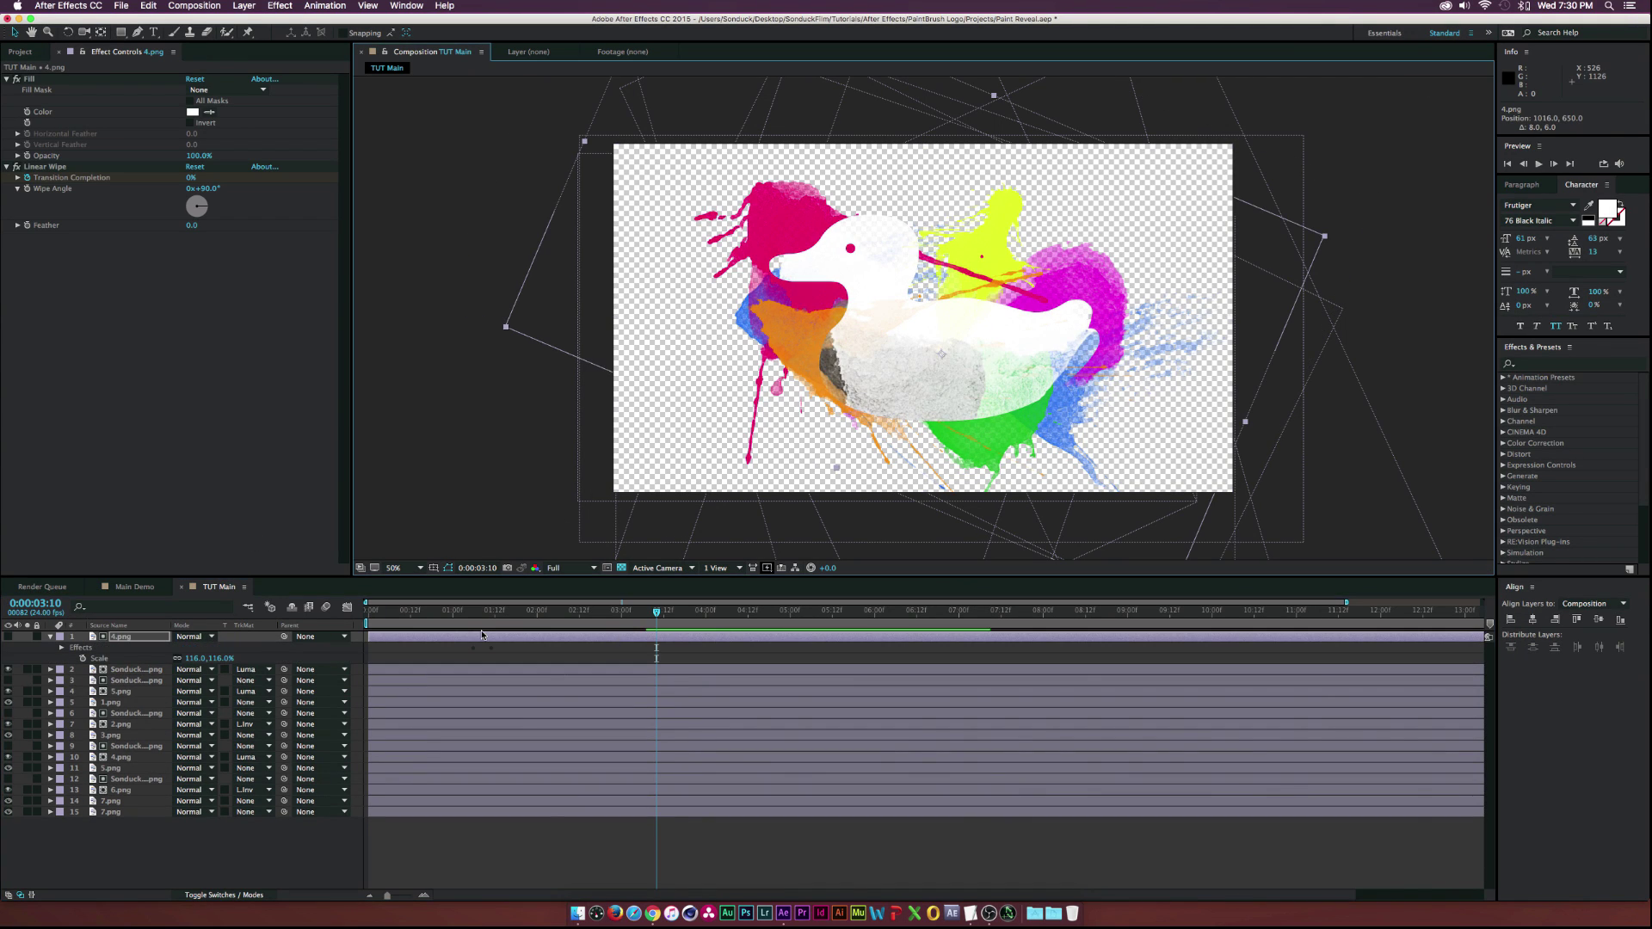
pyautogui.press('u')
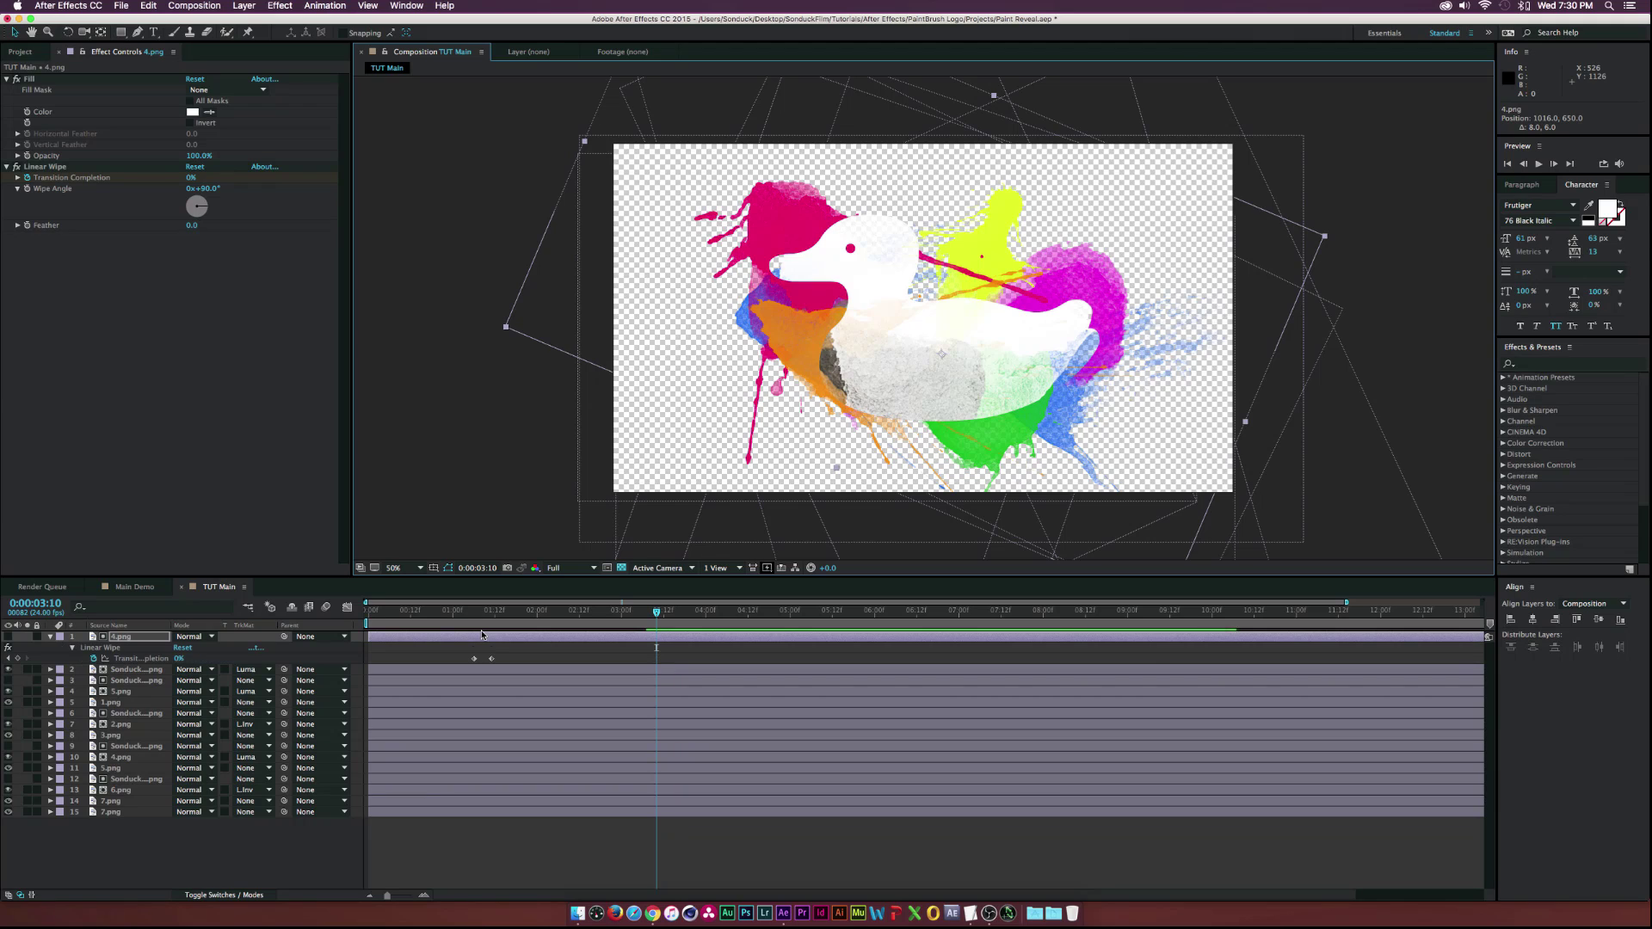
pyautogui.press('super+z')
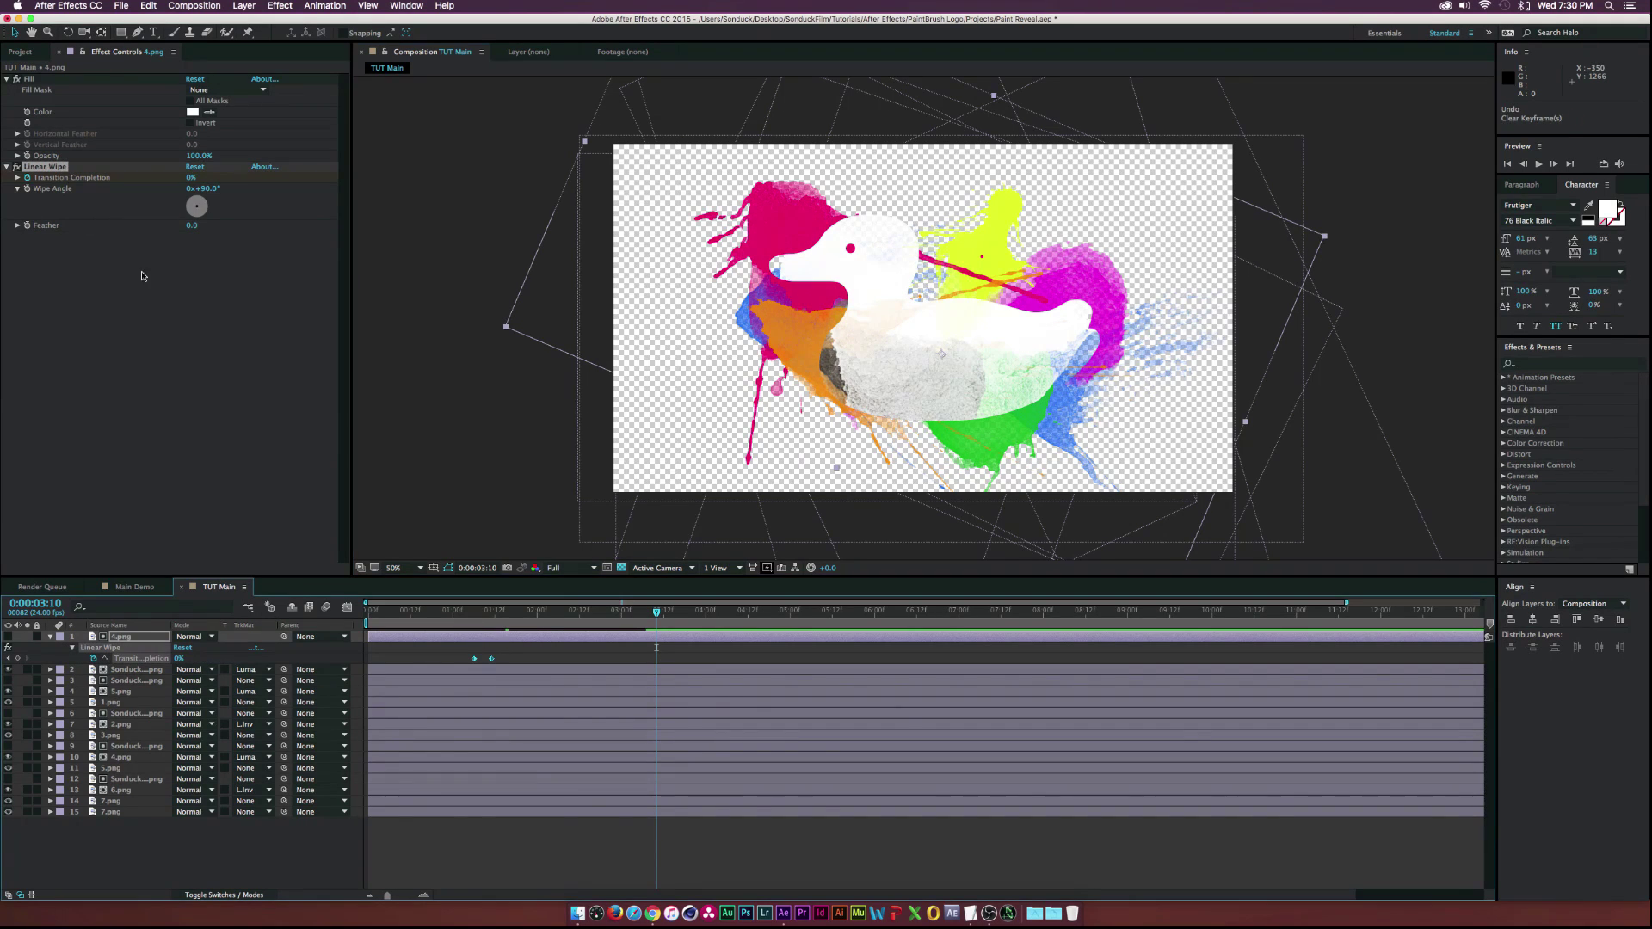
pyautogui.press('Delete')
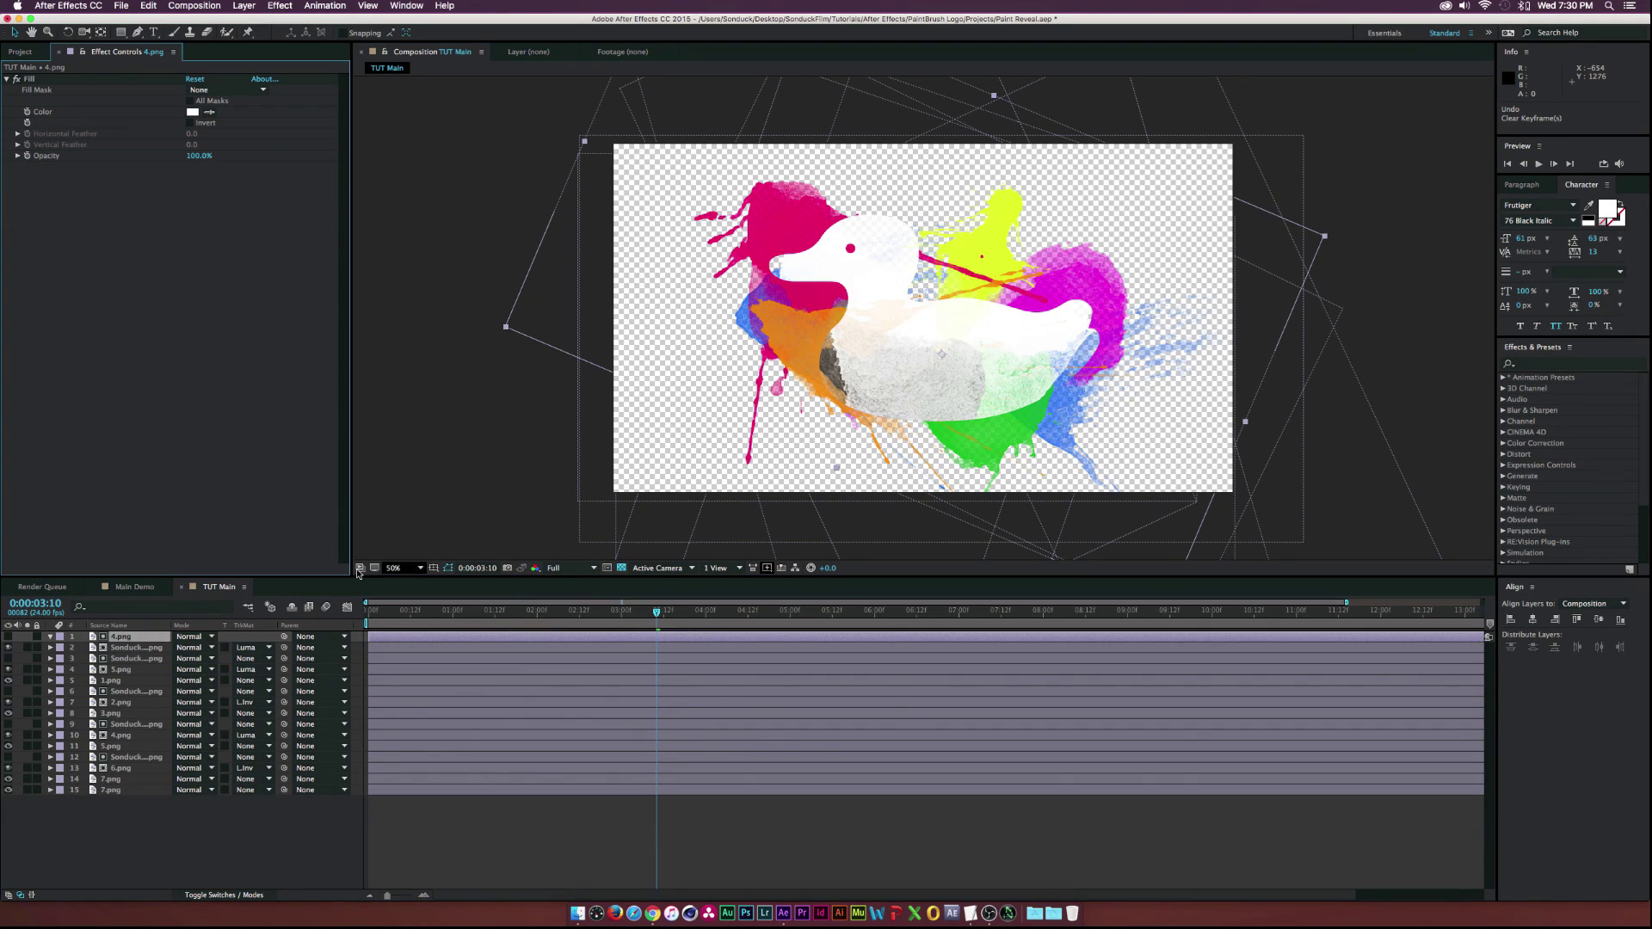
# - Animate the opacity of the SonduckLogo.png directly below the top 4.png from 0% at 0:00:02:12 to 100% at 0:00:02:22
pyautogui.click(142, 649)
pyautogui.moveTo(605, 611)
pyautogui.mouseDown()
pyautogui.moveTo(516, 611)
pyautogui.moveTo(579, 612)
pyautogui.mouseUp()
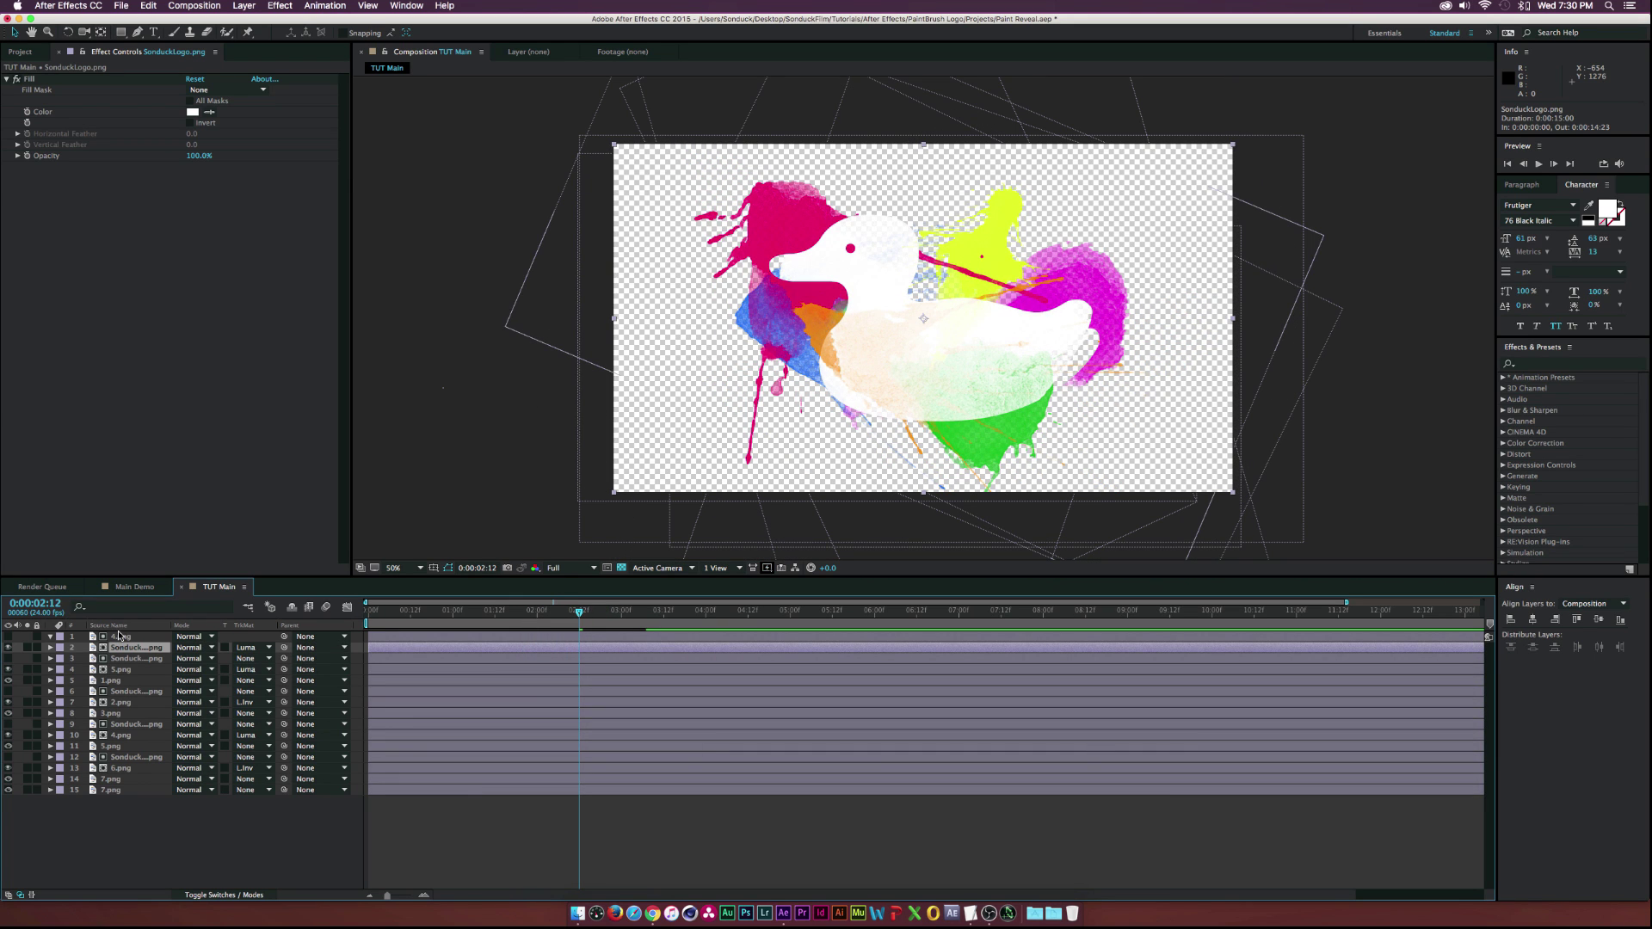
pyautogui.press('t')
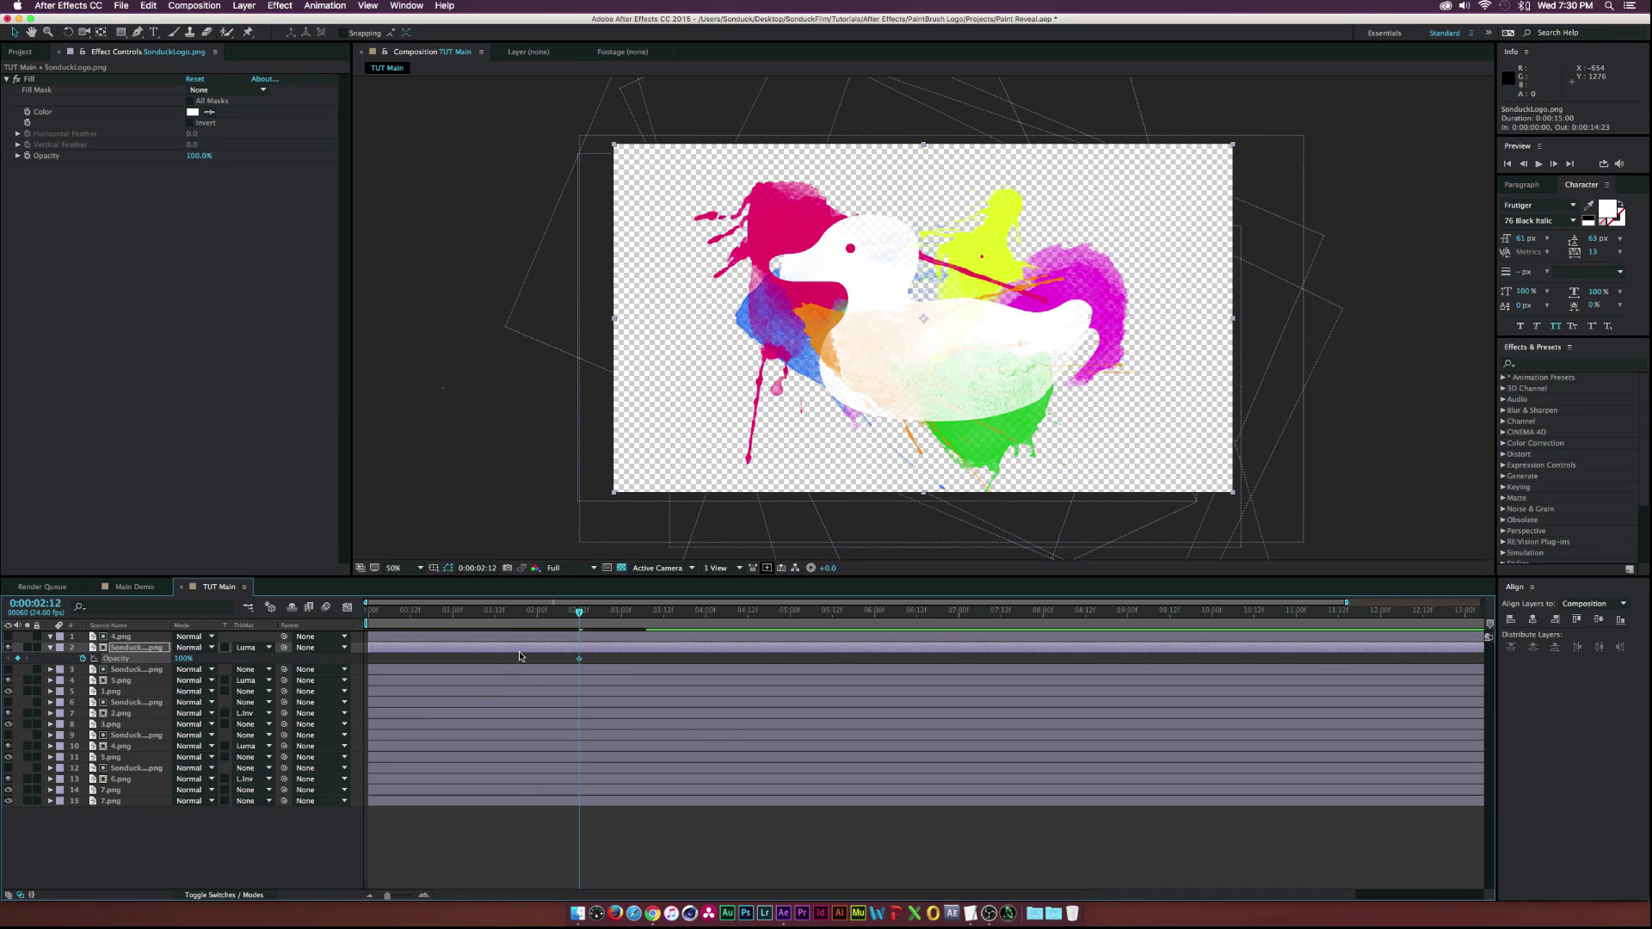
pyautogui.moveTo(580, 659); pyautogui.dragTo(602, 661)
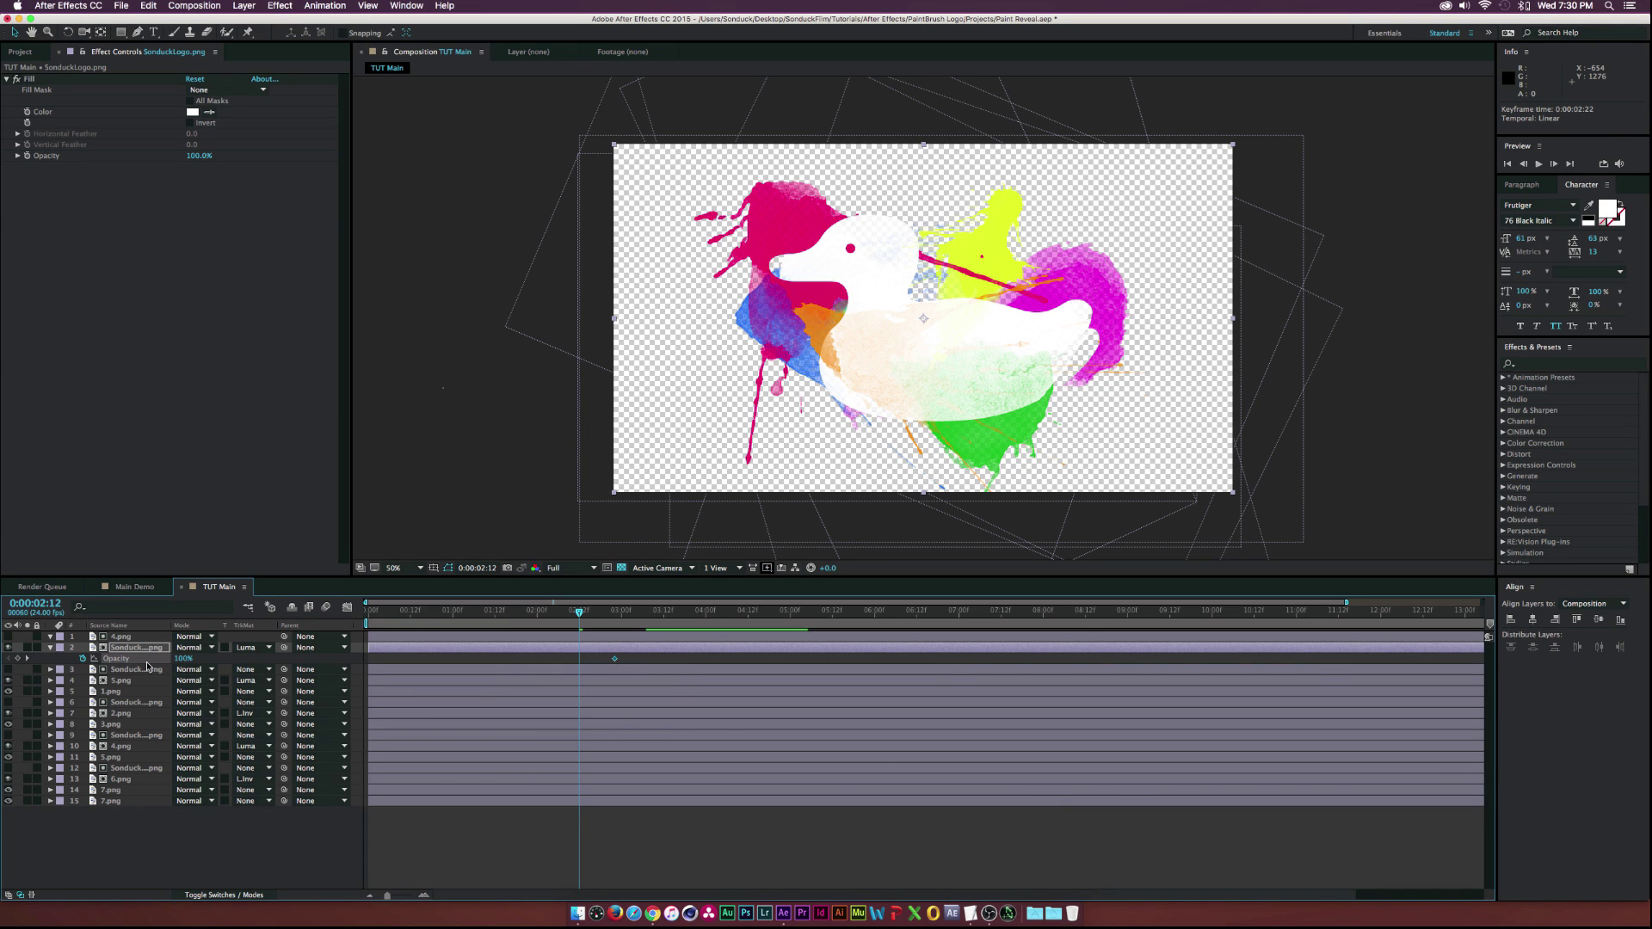
pyautogui.moveTo(187, 660); pyautogui.dragTo(83, 660)
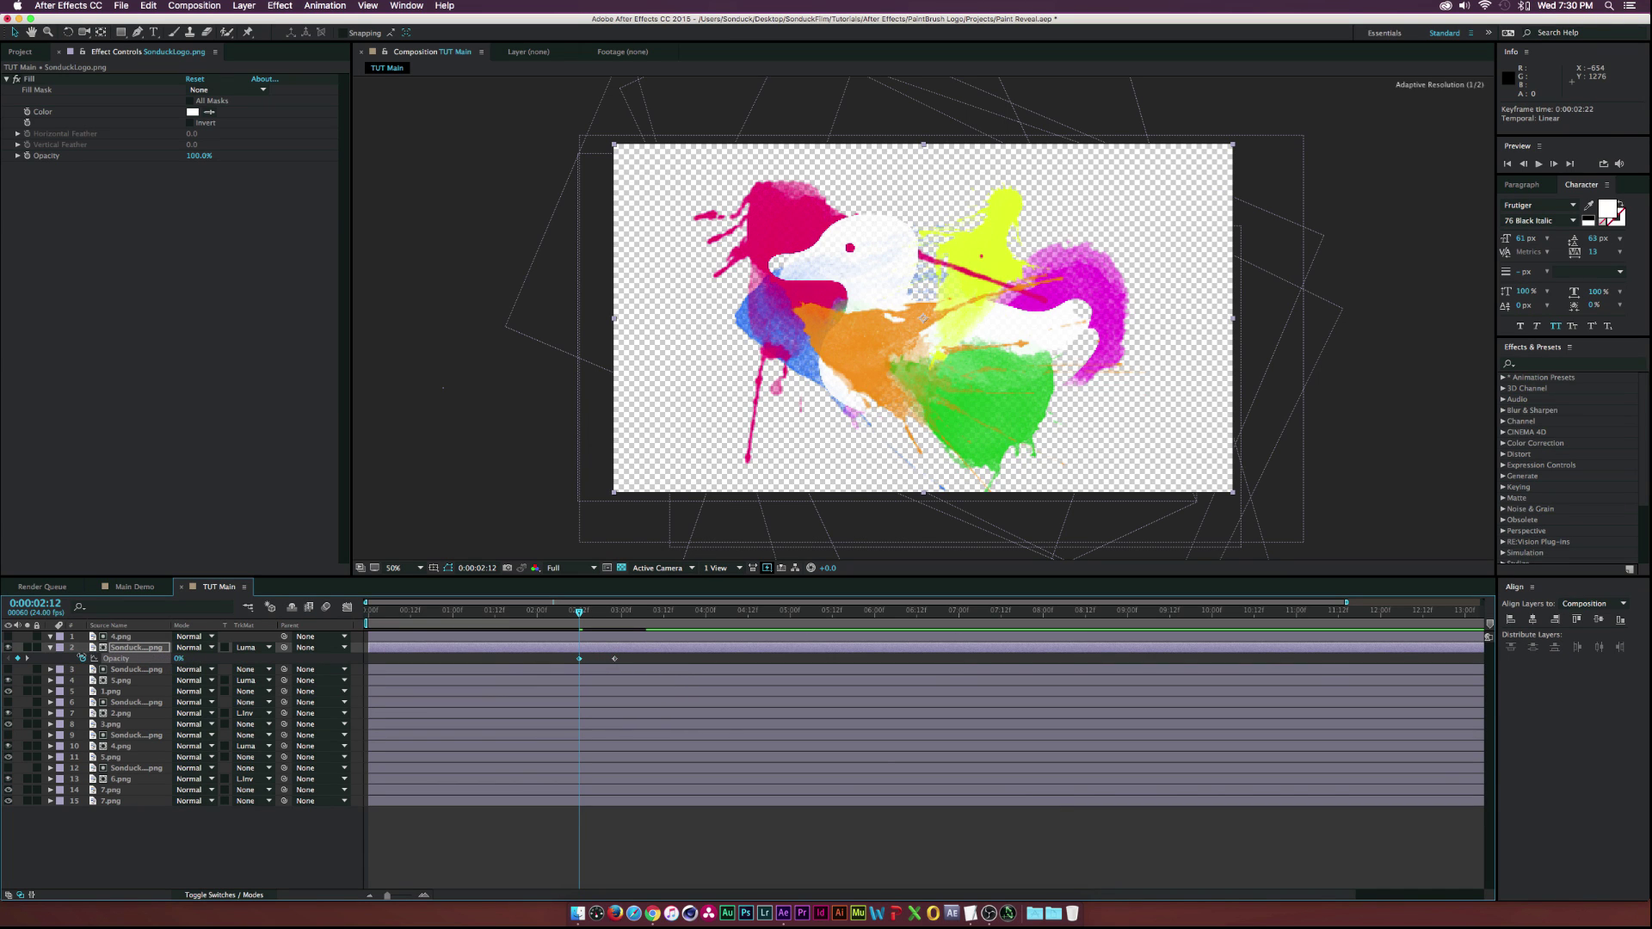
# - Move that logo layer's 100% opacity keyframe to 0:00:03:14, ease it, check the fade and collapse the layer
pyautogui.click(608, 611)
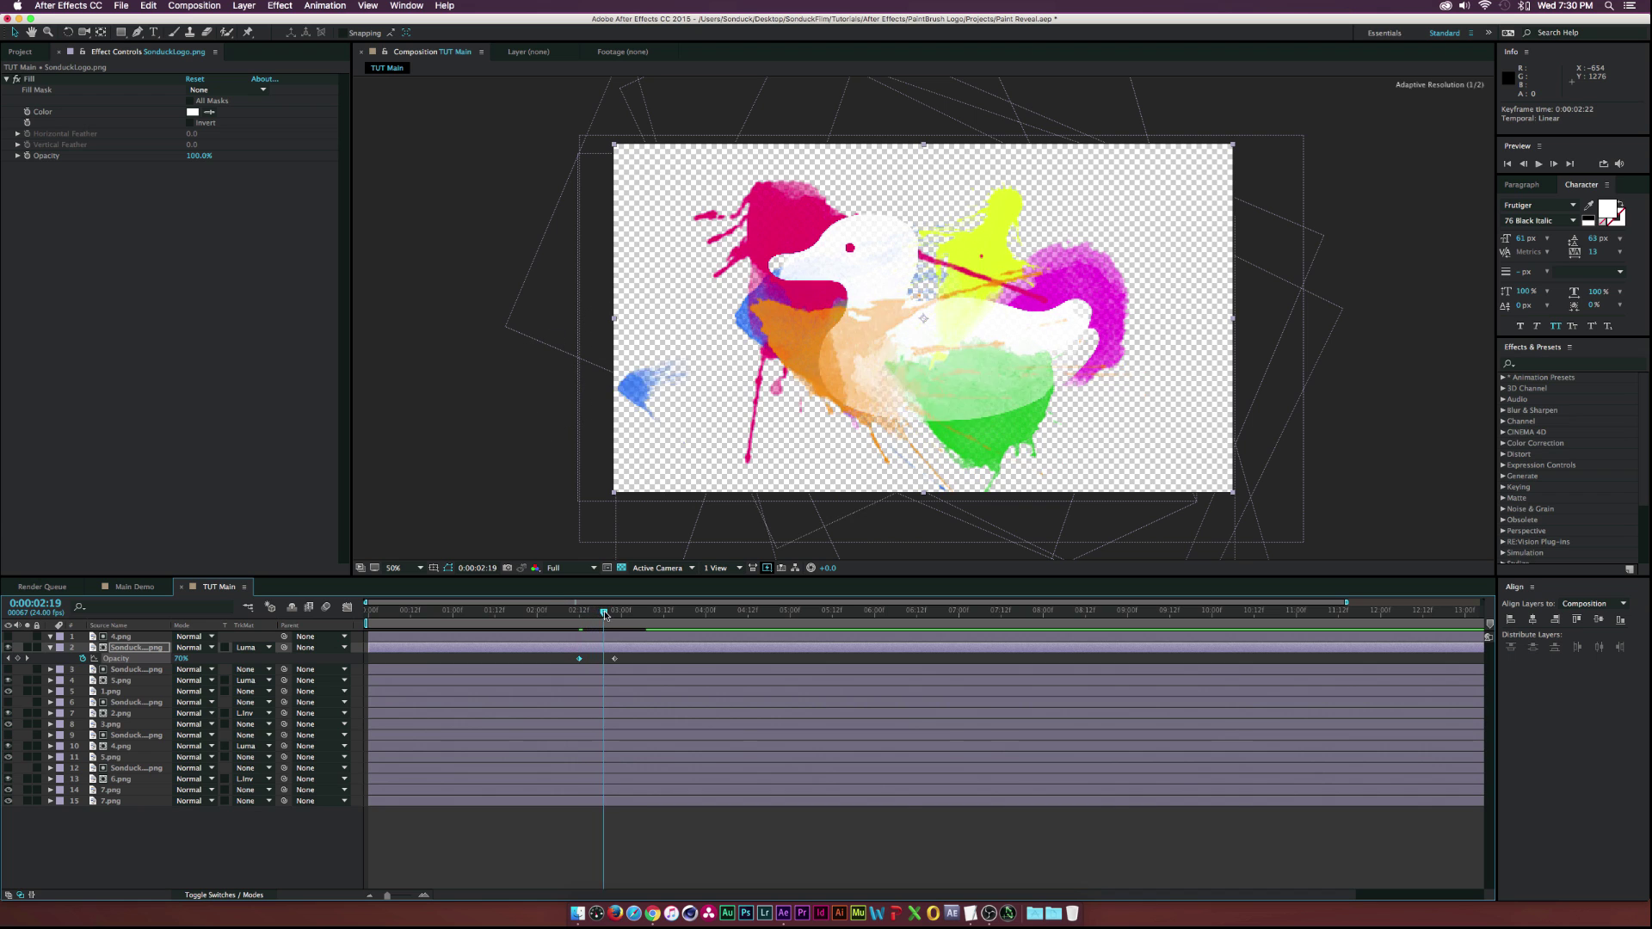
pyautogui.moveTo(613, 658); pyautogui.dragTo(670, 658)
pyautogui.click(679, 611)
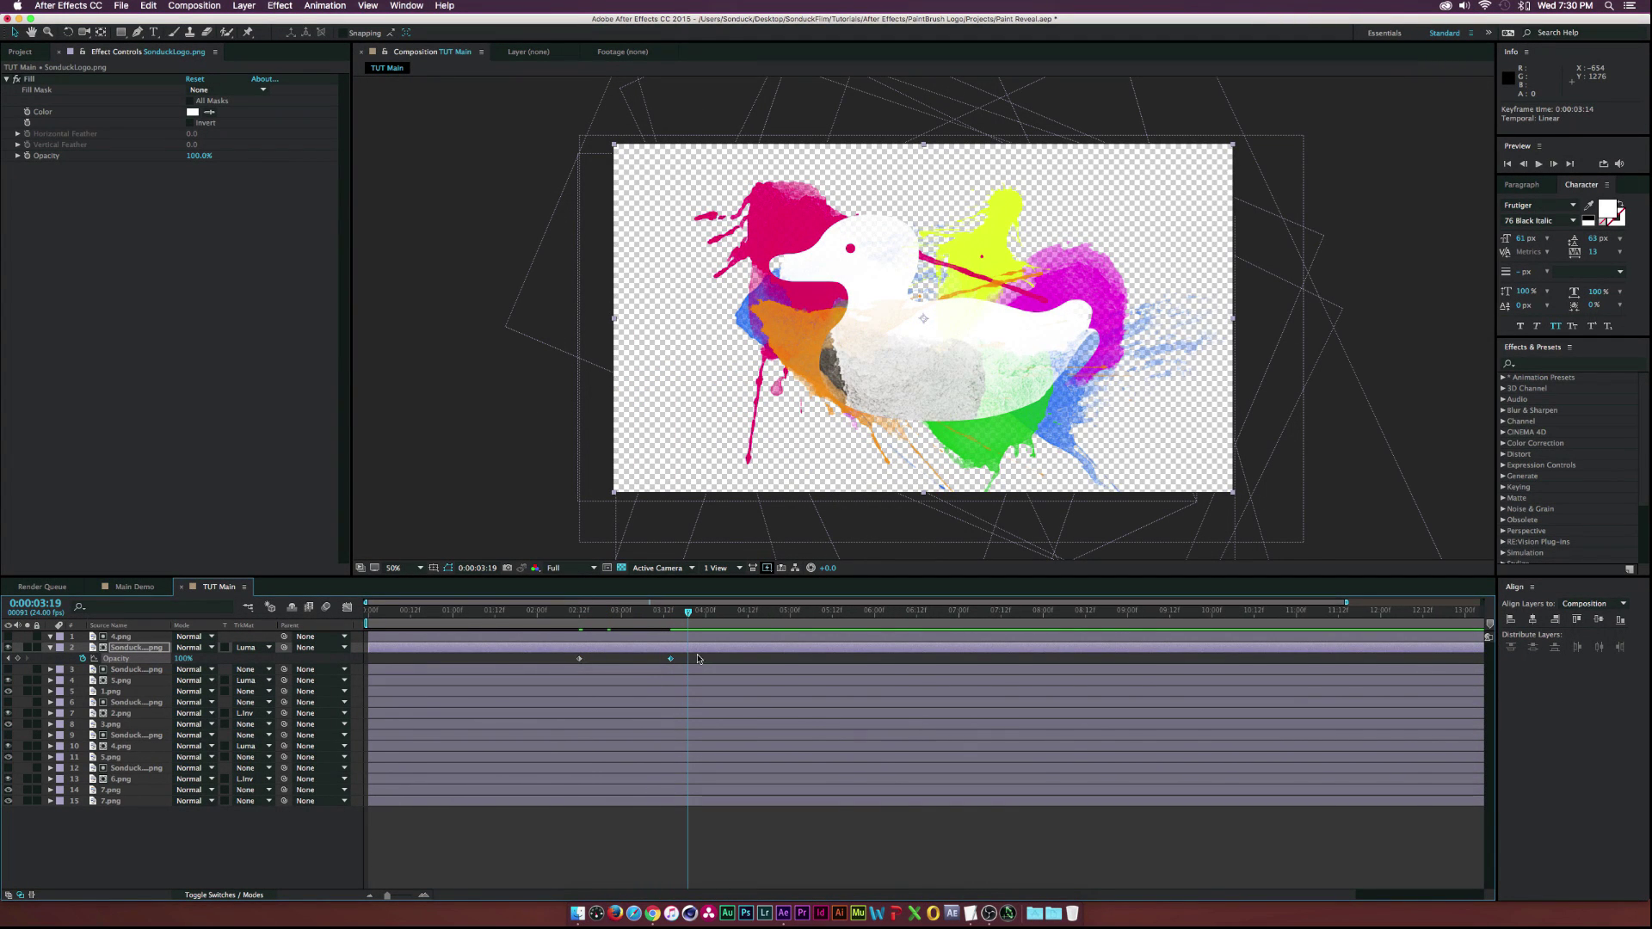
pyautogui.moveTo(688, 615)
pyautogui.mouseDown()
pyautogui.moveTo(369, 611)
pyautogui.moveTo(667, 611)
pyautogui.mouseUp()
pyautogui.click(154, 876)
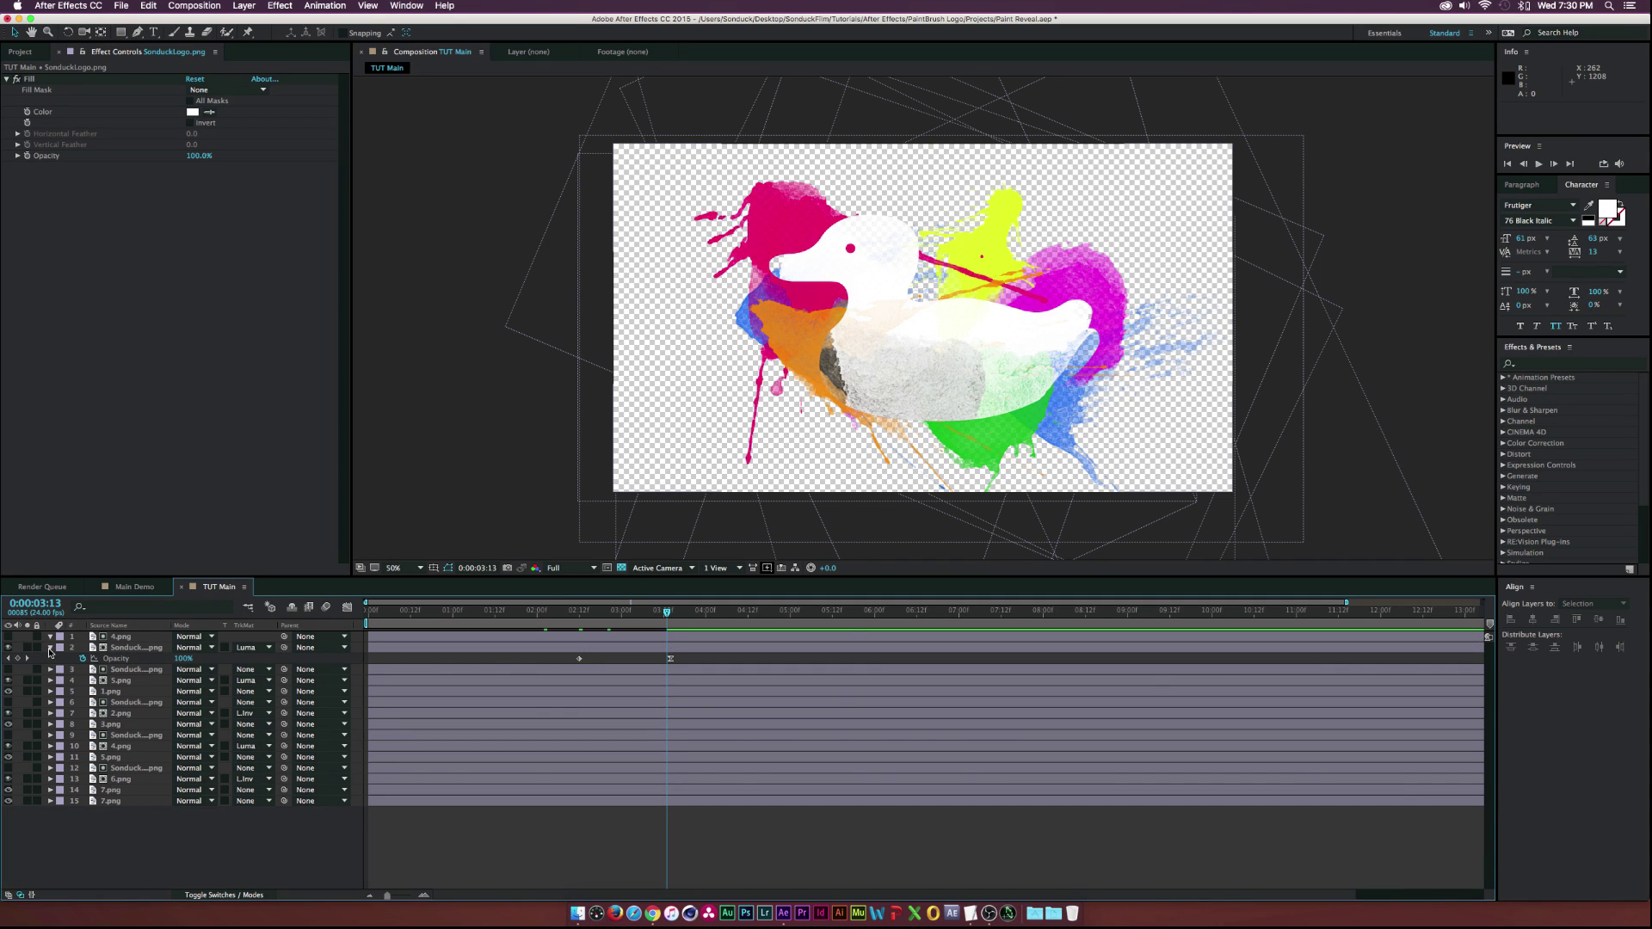
pyautogui.click(50, 648)
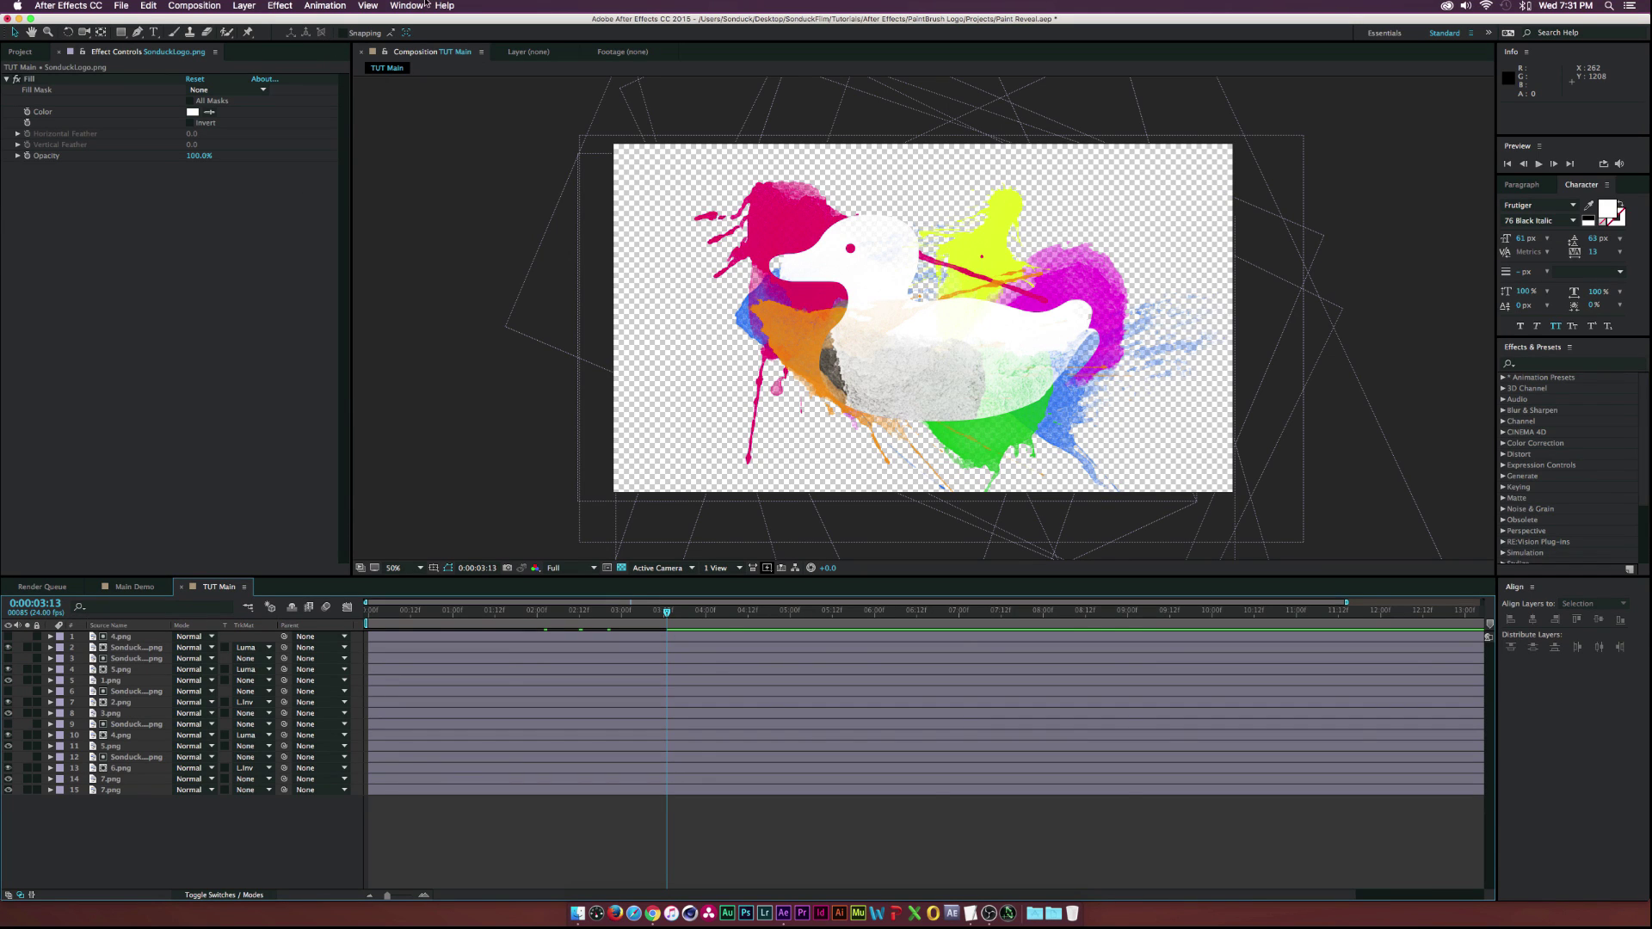
# - Create a new null object above all the layers
pyautogui.click(250, 5)
pyautogui.moveTo(258, 21)
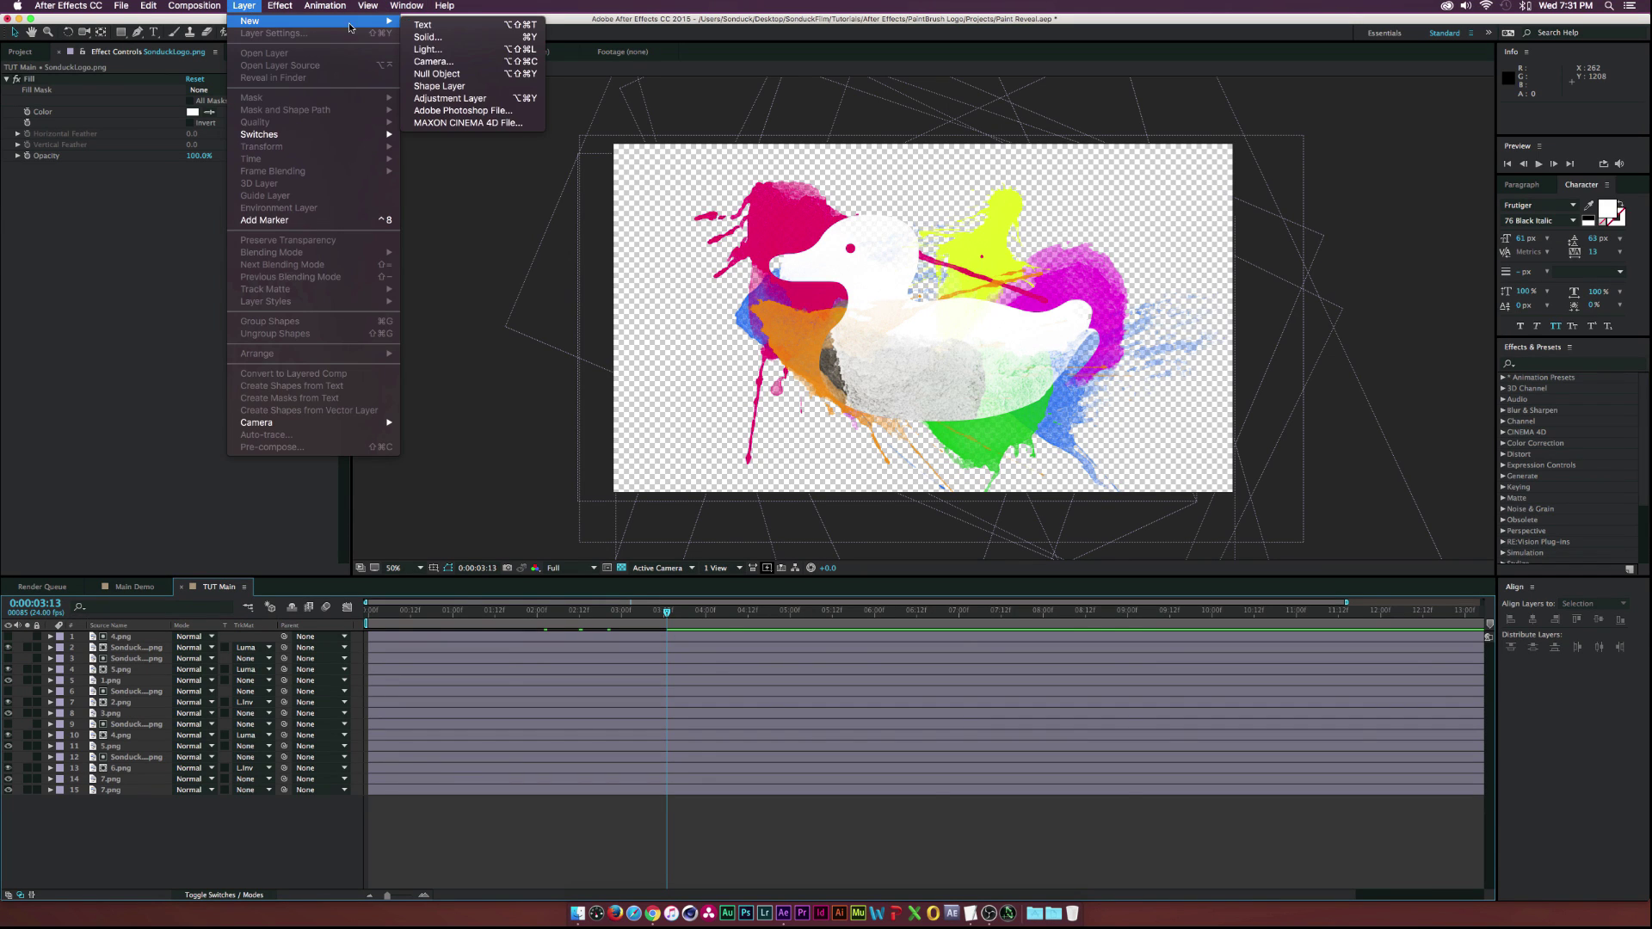
pyautogui.click(438, 76)
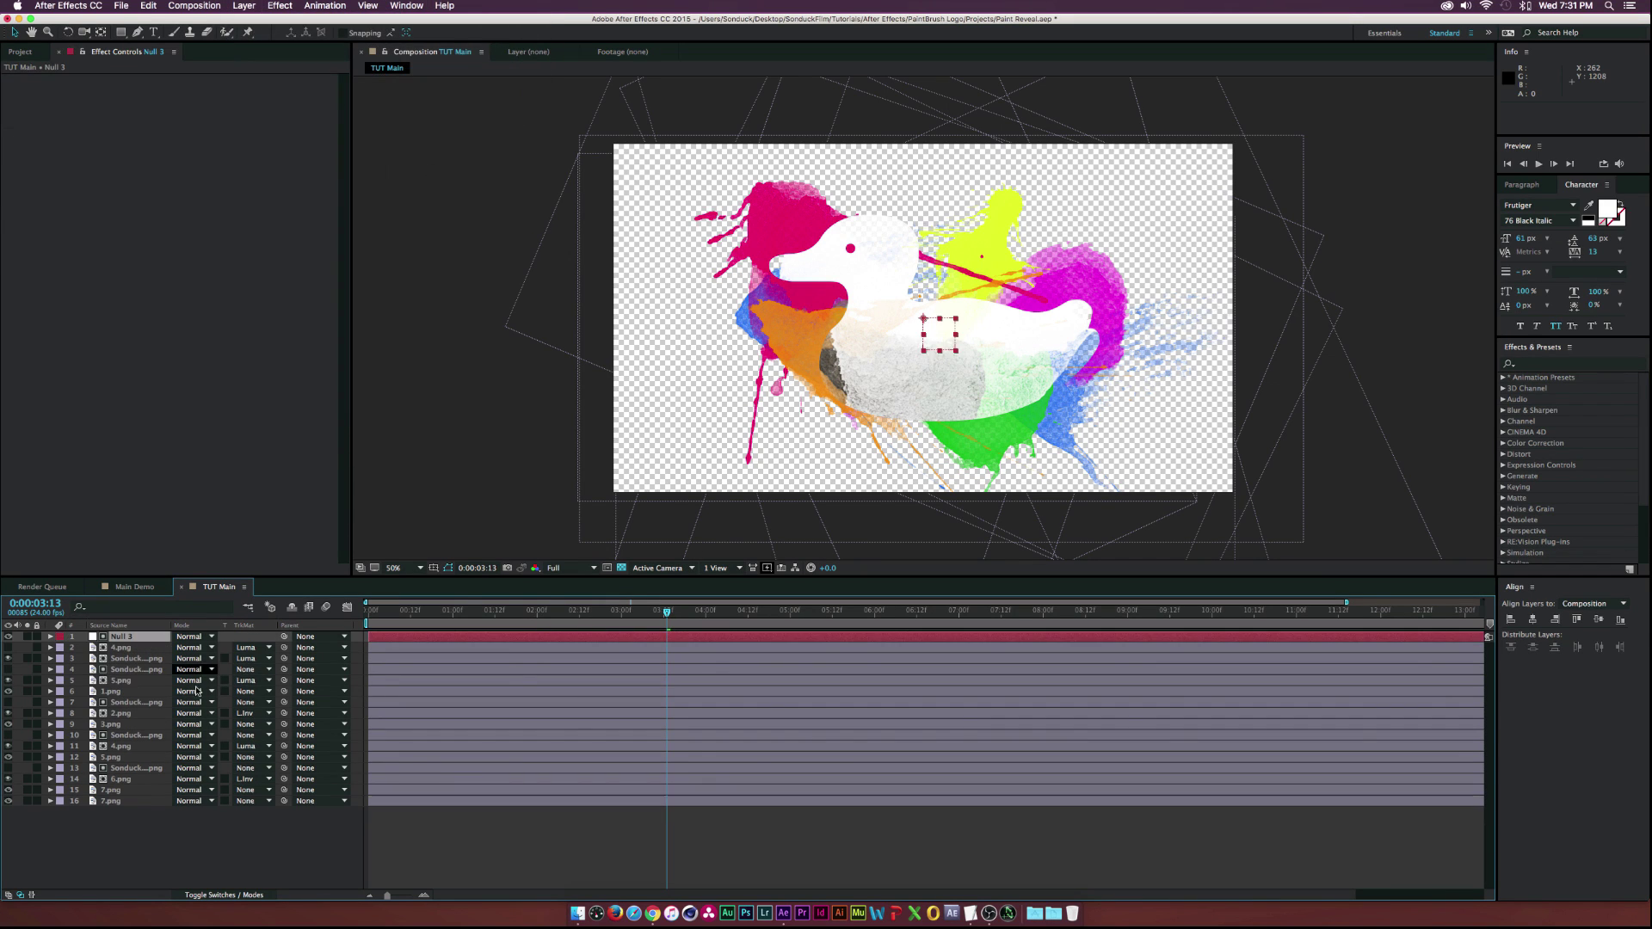
# - Parent all the numbered paint stroke PNG layers to the new null, leaving out the SonduckLogo.png layers
pyautogui.click(125, 651)
pyautogui.keyDown('super'); pyautogui.click(123, 680); pyautogui.keyUp('super')
pyautogui.keyDown('super'); pyautogui.click(119, 691); pyautogui.keyUp('super')
pyautogui.keyDown('super'); pyautogui.click(112, 724); pyautogui.keyUp('super')
pyautogui.keyDown('super'); pyautogui.click(118, 713); pyautogui.keyUp('super')
pyautogui.keyDown('super'); pyautogui.click(118, 746); pyautogui.keyUp('super')
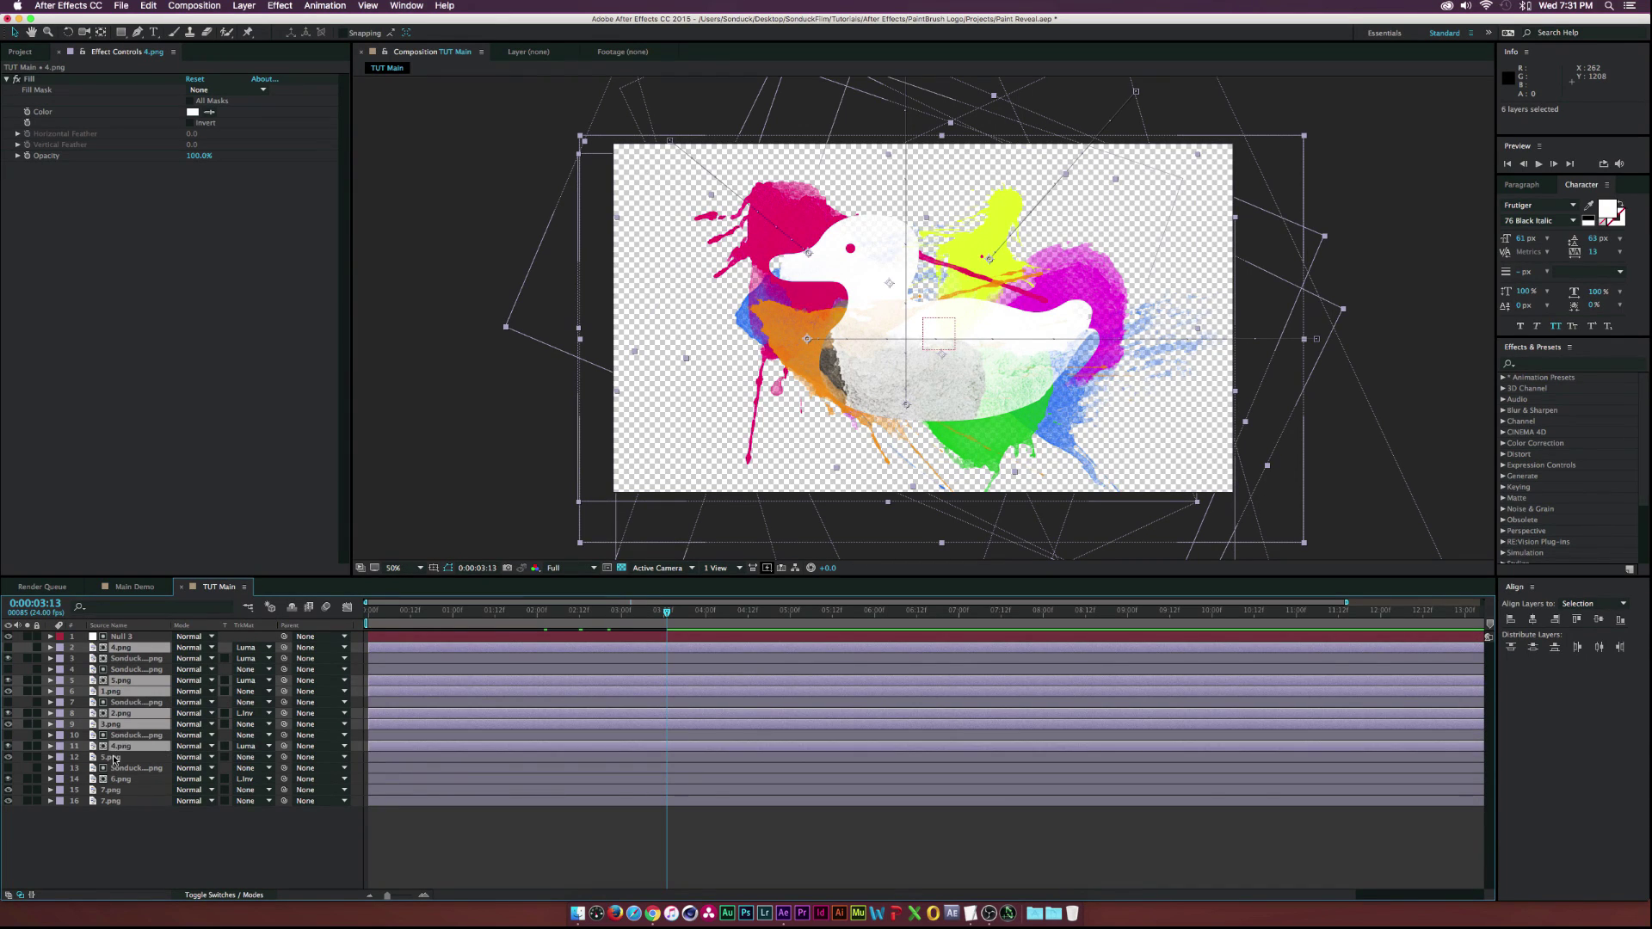
pyautogui.keyDown('super'); pyautogui.click(113, 757); pyautogui.keyUp('super')
pyautogui.keyDown('super'); pyautogui.click(118, 779); pyautogui.keyUp('super')
pyautogui.keyDown('super'); pyautogui.click(112, 790); pyautogui.keyUp('super')
pyautogui.keyDown('super'); pyautogui.click(111, 801); pyautogui.keyUp('super')
pyautogui.moveTo(284, 647); pyautogui.dragTo(134, 637)
# - Scale the paint strokes' null to 106% and scrub to check the enlarged strokes
pyautogui.click(151, 638)
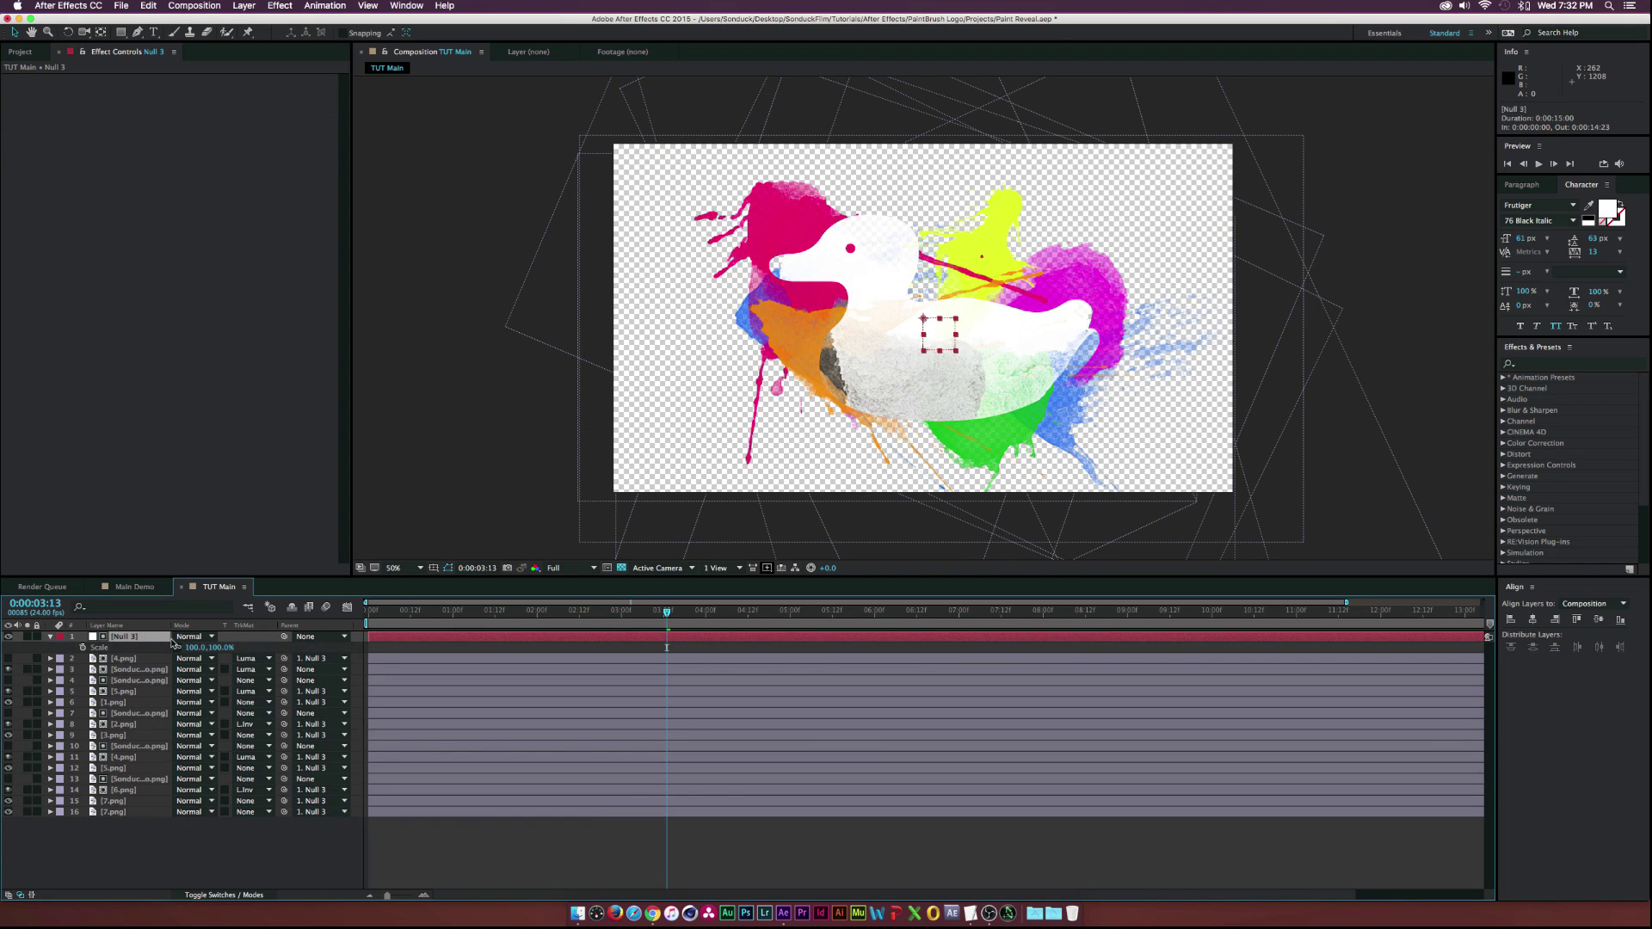
pyautogui.moveTo(193, 647); pyautogui.dragTo(212, 647)
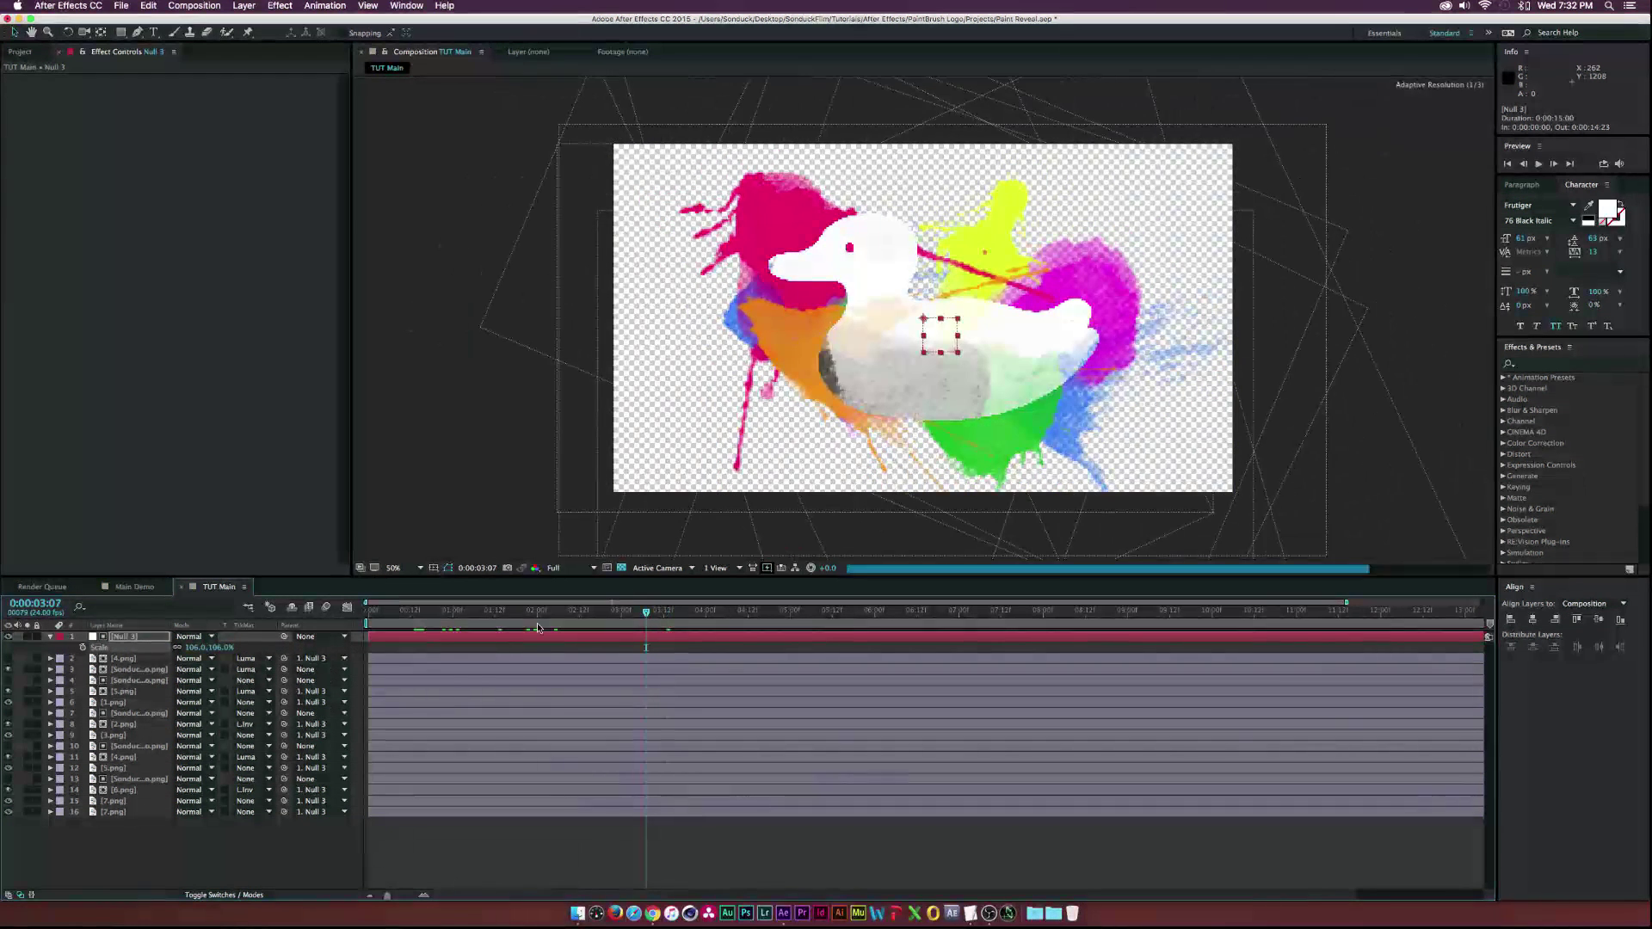
pyautogui.click(134, 888)
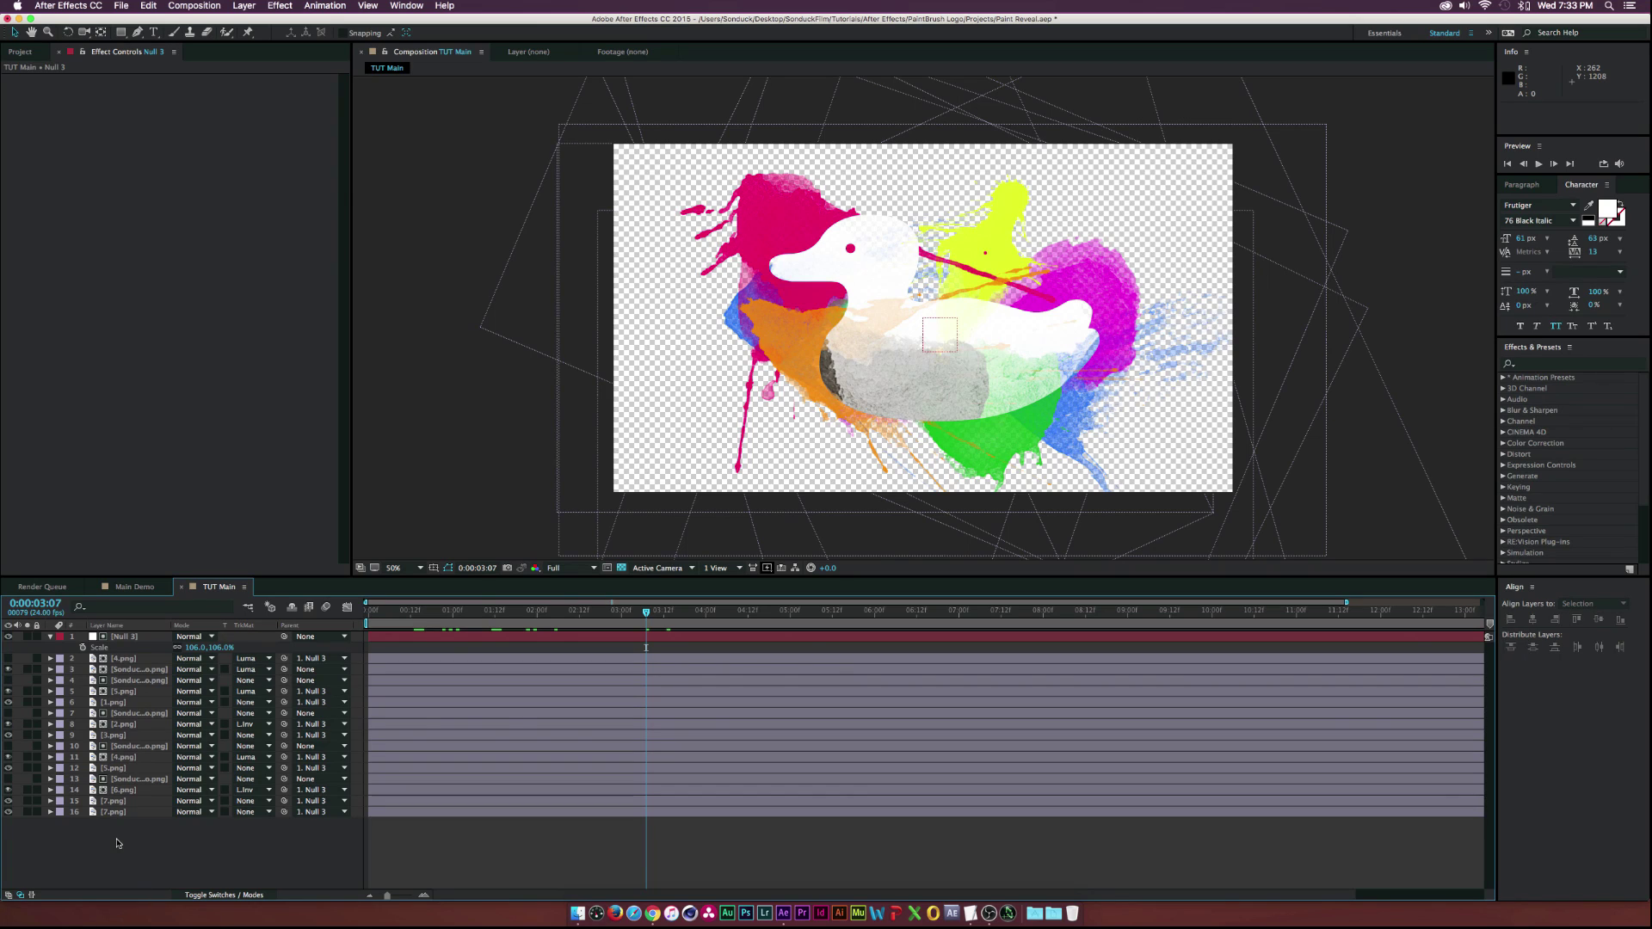
# - Create a second null object and parent all five SonduckLogo.png layers to it
pyautogui.press('super+alt+shift+y')
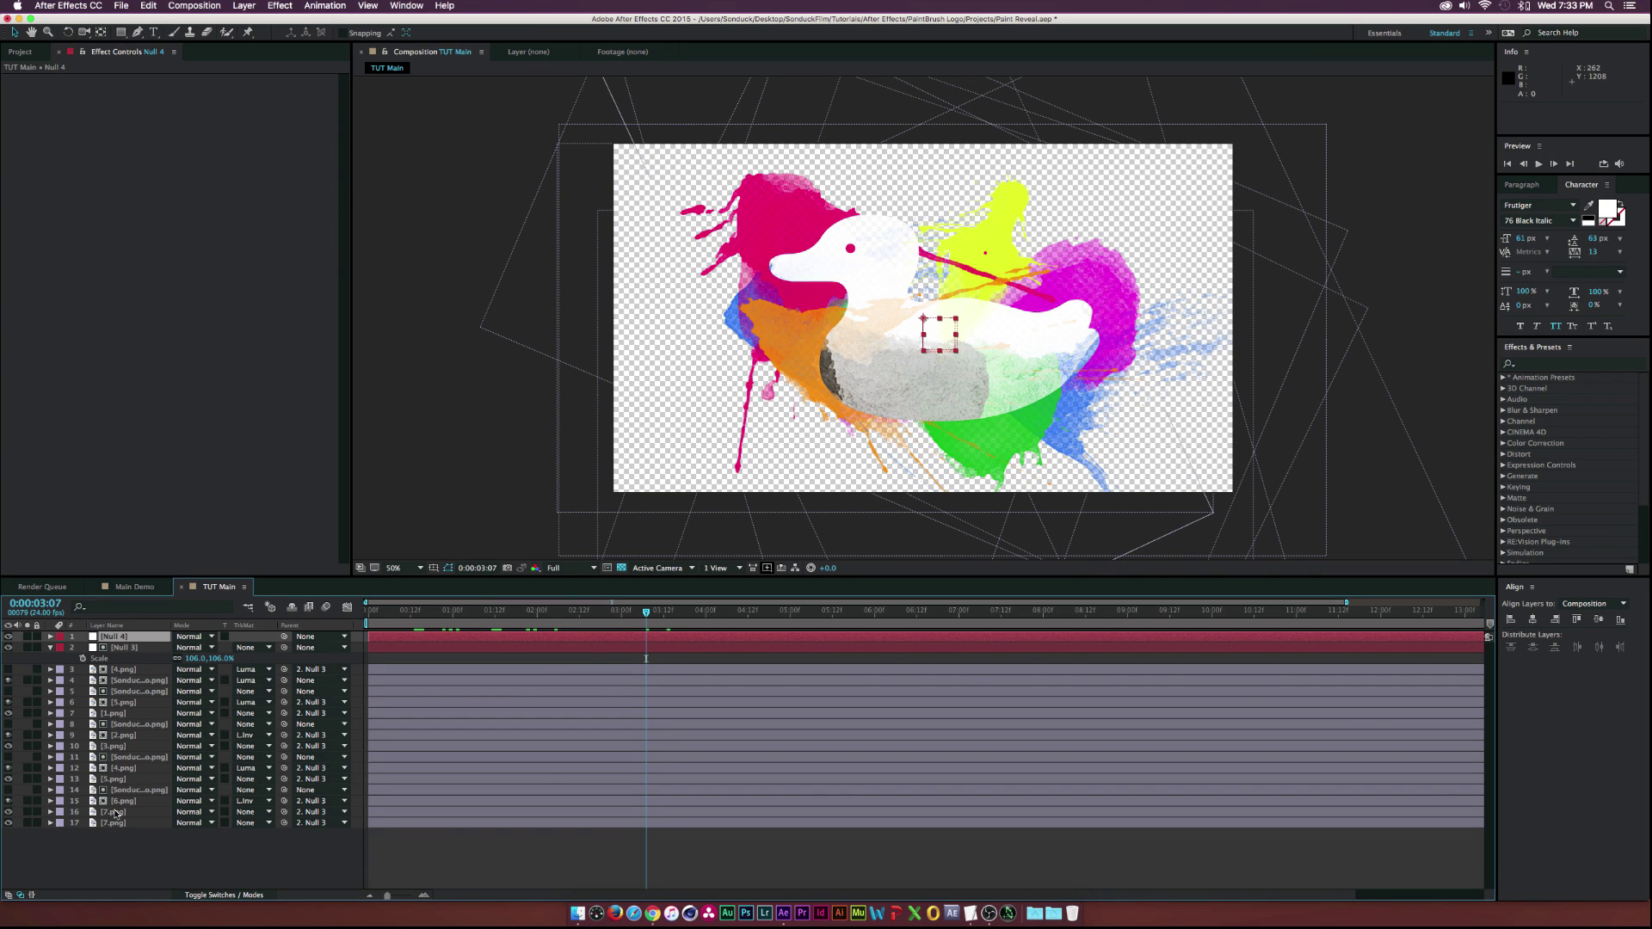
pyautogui.click(129, 790)
pyautogui.keyDown('super'); pyautogui.click(131, 757); pyautogui.keyUp('super')
pyautogui.keyDown('super'); pyautogui.click(133, 725); pyautogui.keyUp('super')
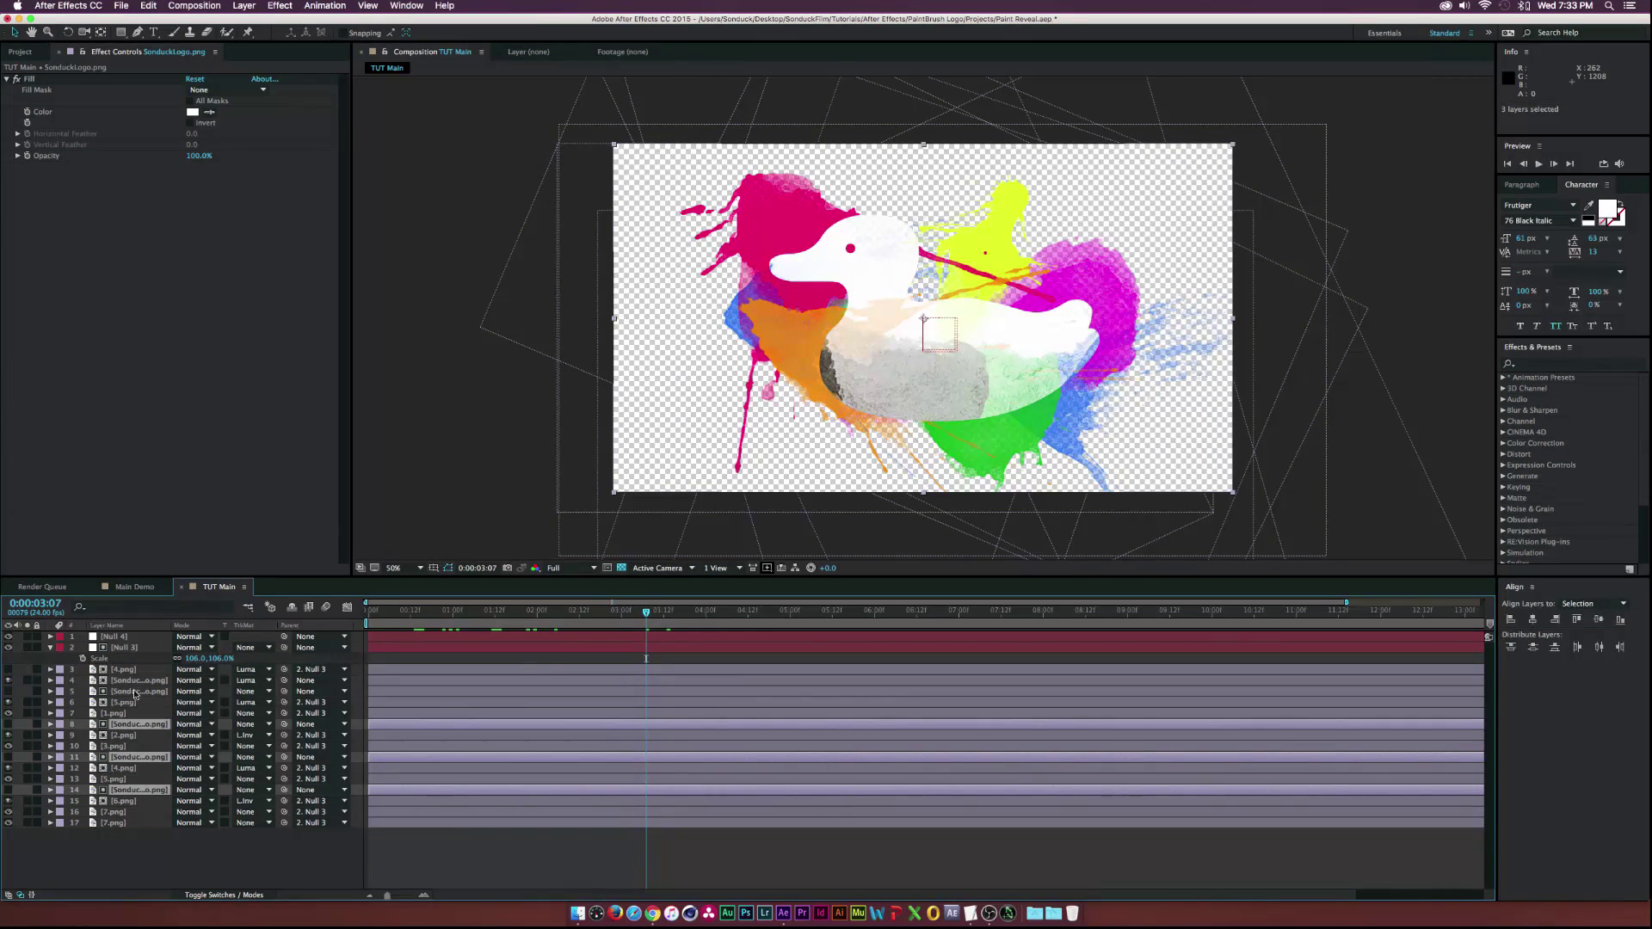
pyautogui.keyDown('super'); pyautogui.click(135, 679); pyautogui.keyUp('super')
pyautogui.keyDown('super'); pyautogui.click(136, 692); pyautogui.keyUp('super')
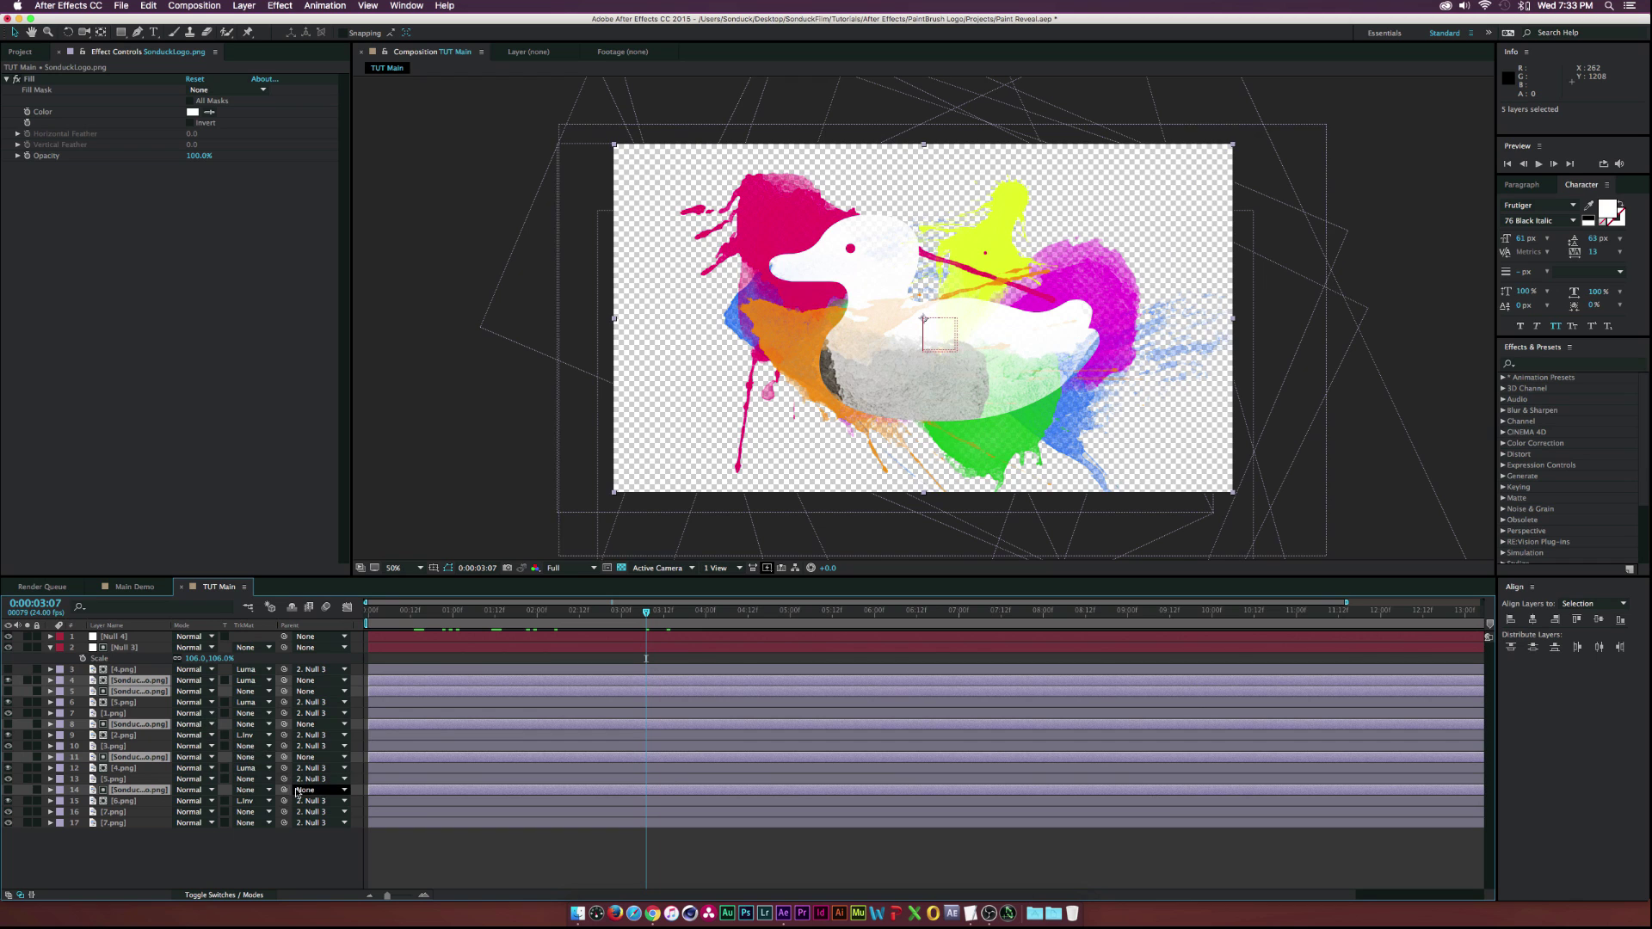
pyautogui.moveTo(245, 677); pyautogui.dragTo(169, 648)
# - Scale the logo layers' null down to 75% and scrub to 0:00:03:19 to check the duck
pyautogui.press('s')
pyautogui.moveTo(401, 613); pyautogui.dragTo(686, 642)
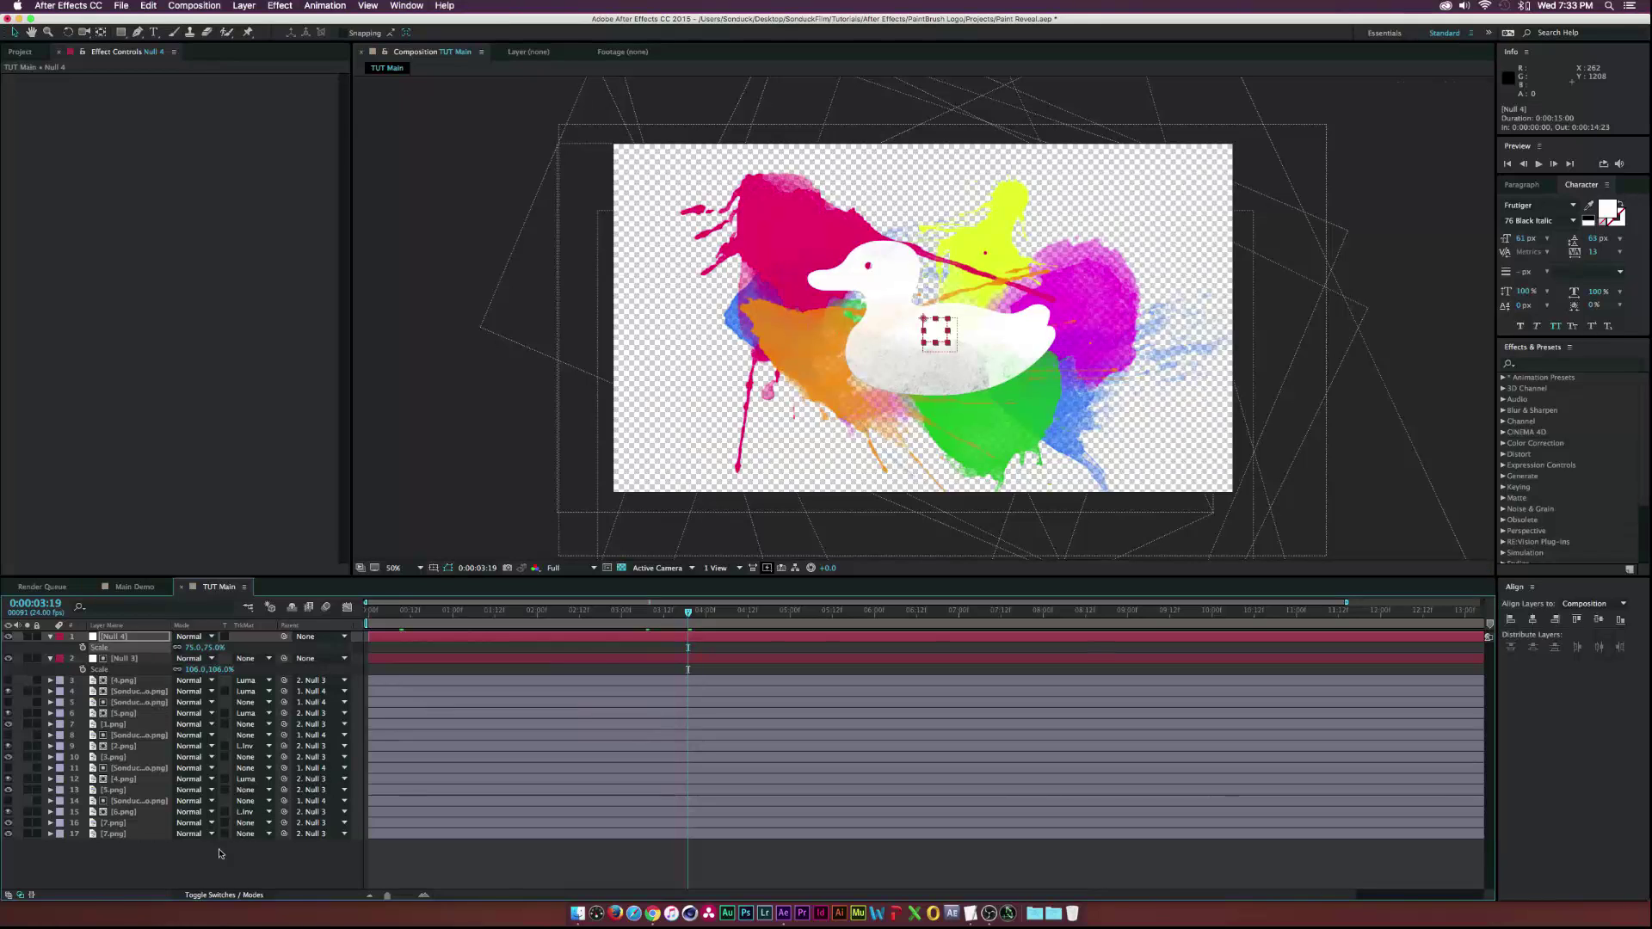
pyautogui.click(549, 668)
# - Create a white 1920 × 1080 px solid named BG and place it below all other layers
pyautogui.press('super+y')
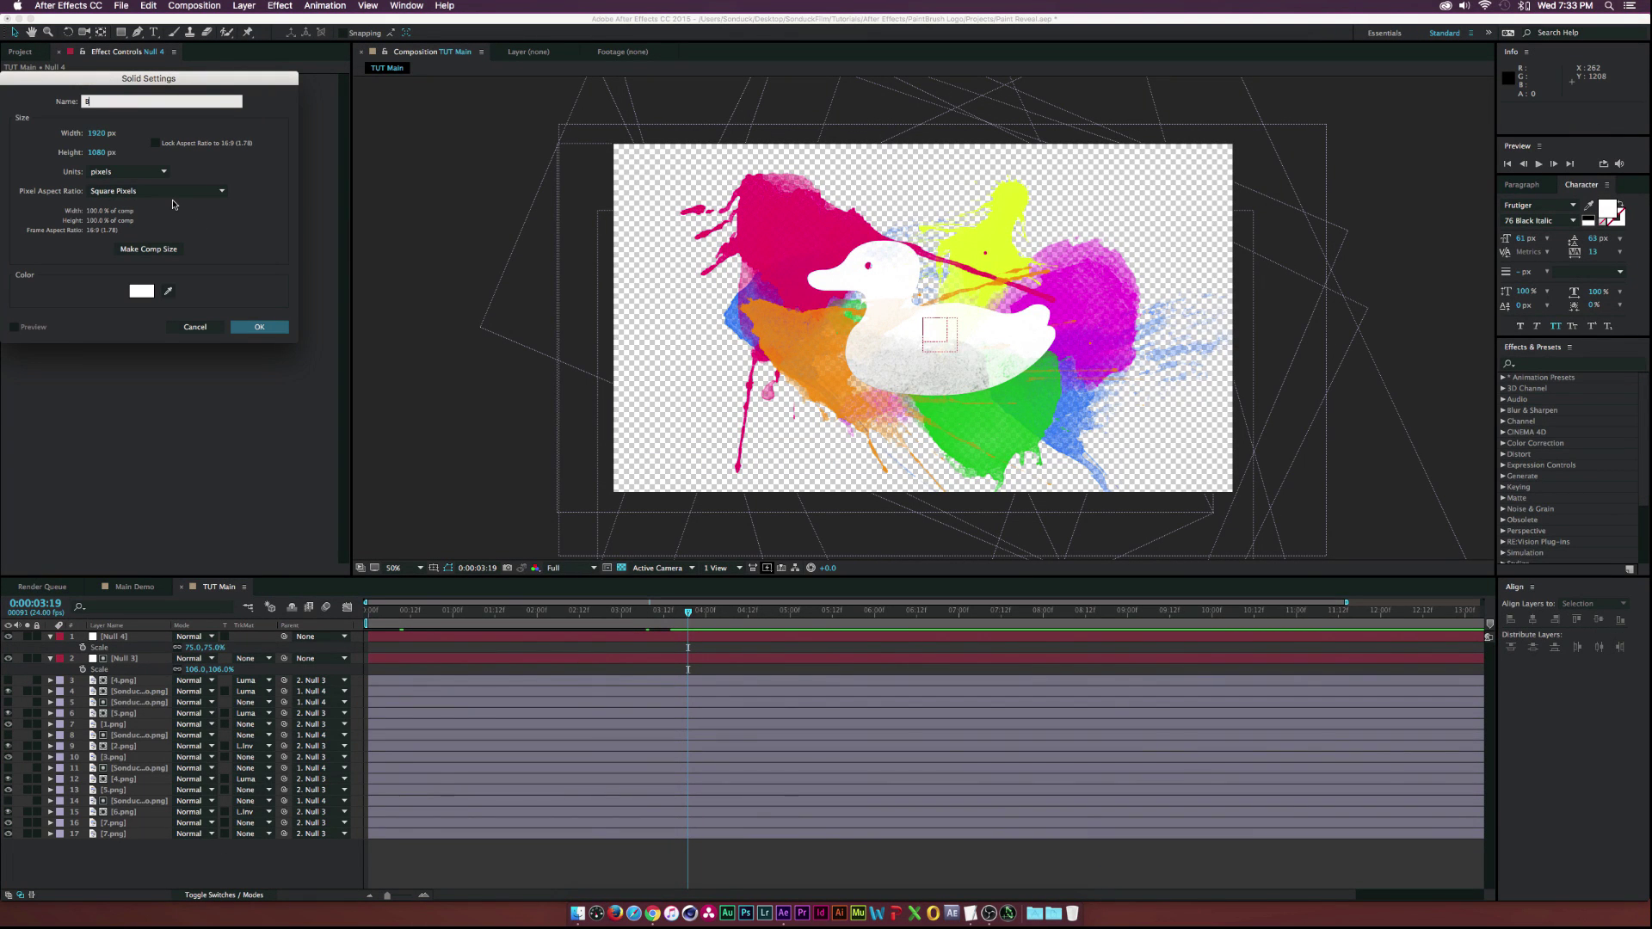
pyautogui.click(258, 327)
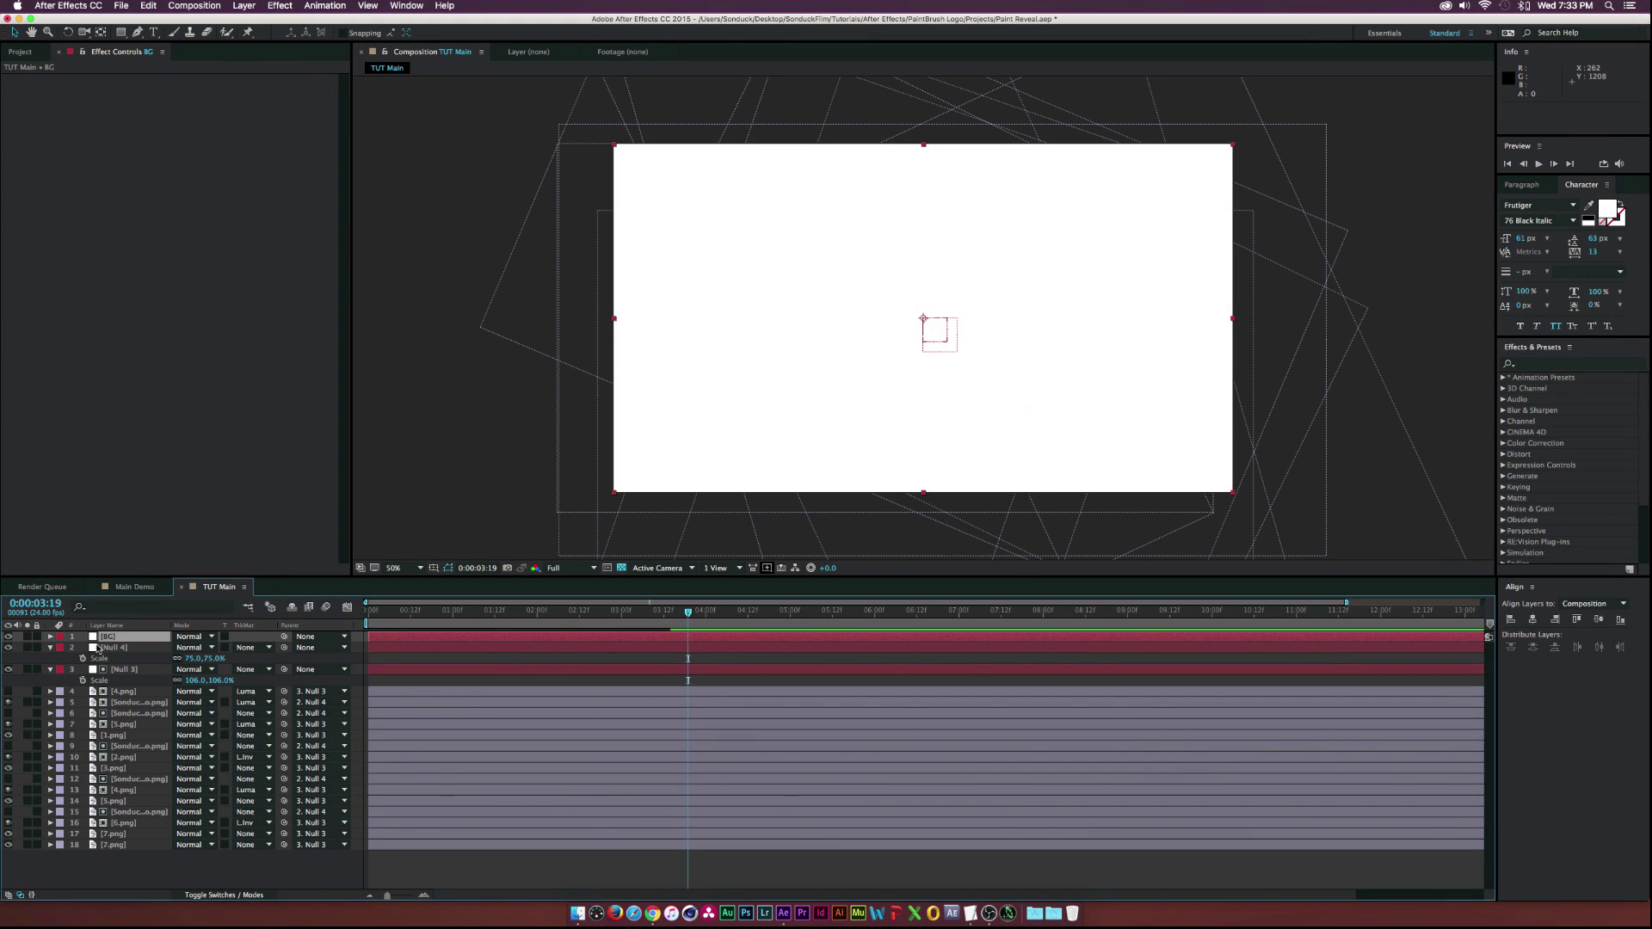
pyautogui.moveTo(105, 638); pyautogui.dragTo(118, 853)
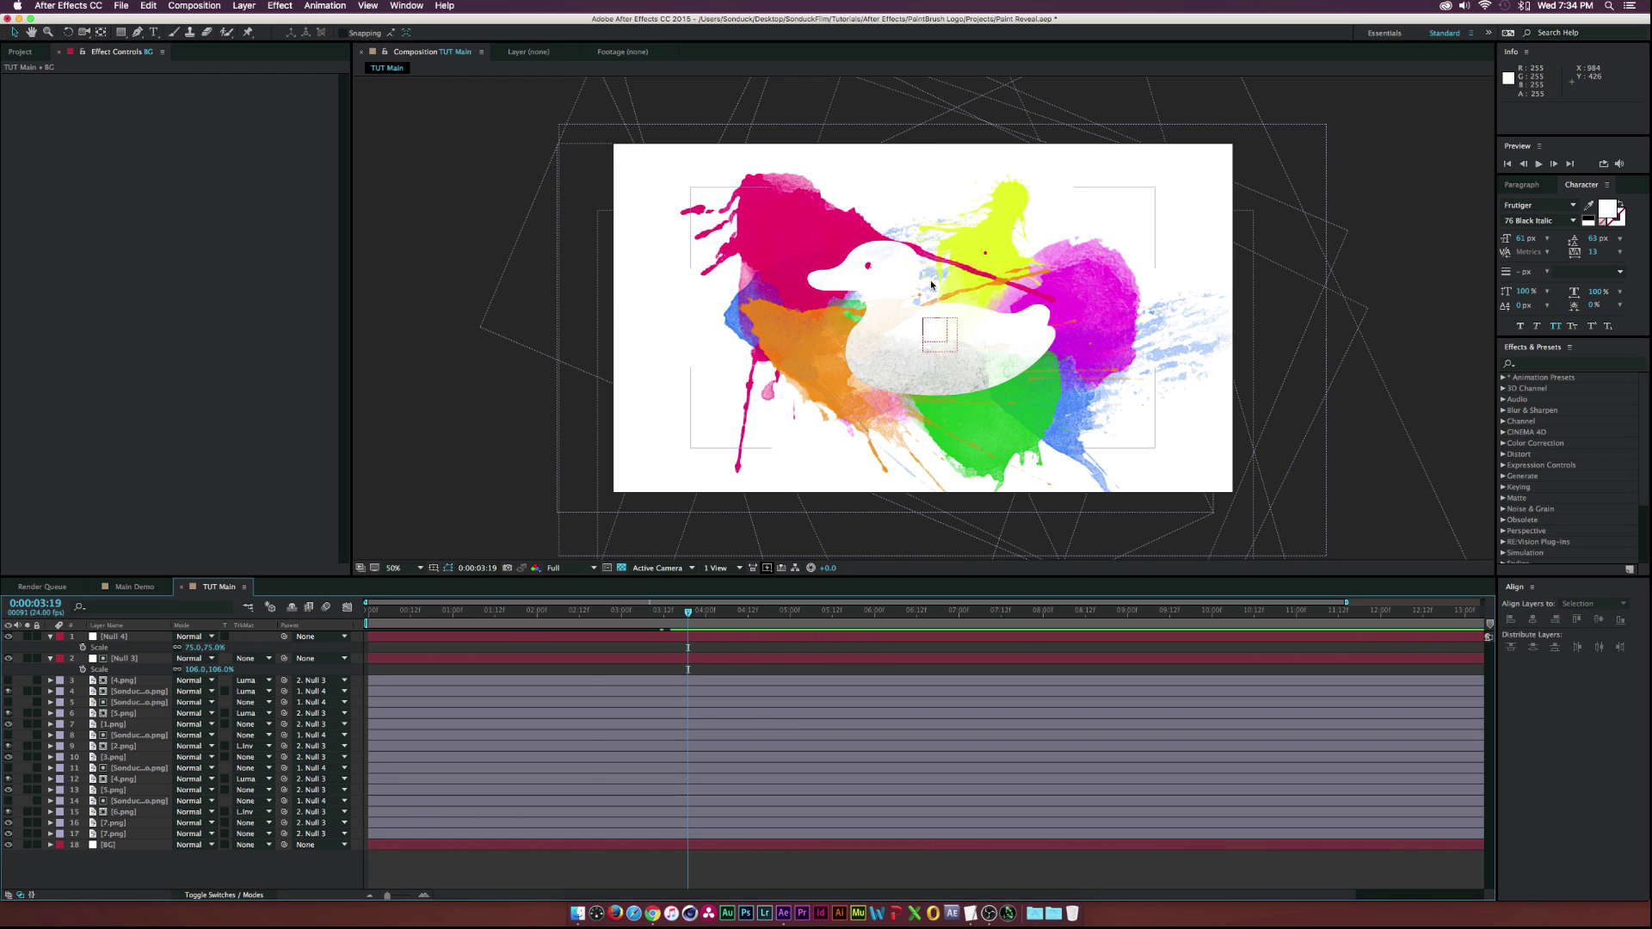
# - Duplicate the bottom 7.png and set the copy's position keyframes to 64.8, -685.8 at 0:00:02:16 and -76.1, -21.6 at 0:00:03:00
pyautogui.click(109, 834)
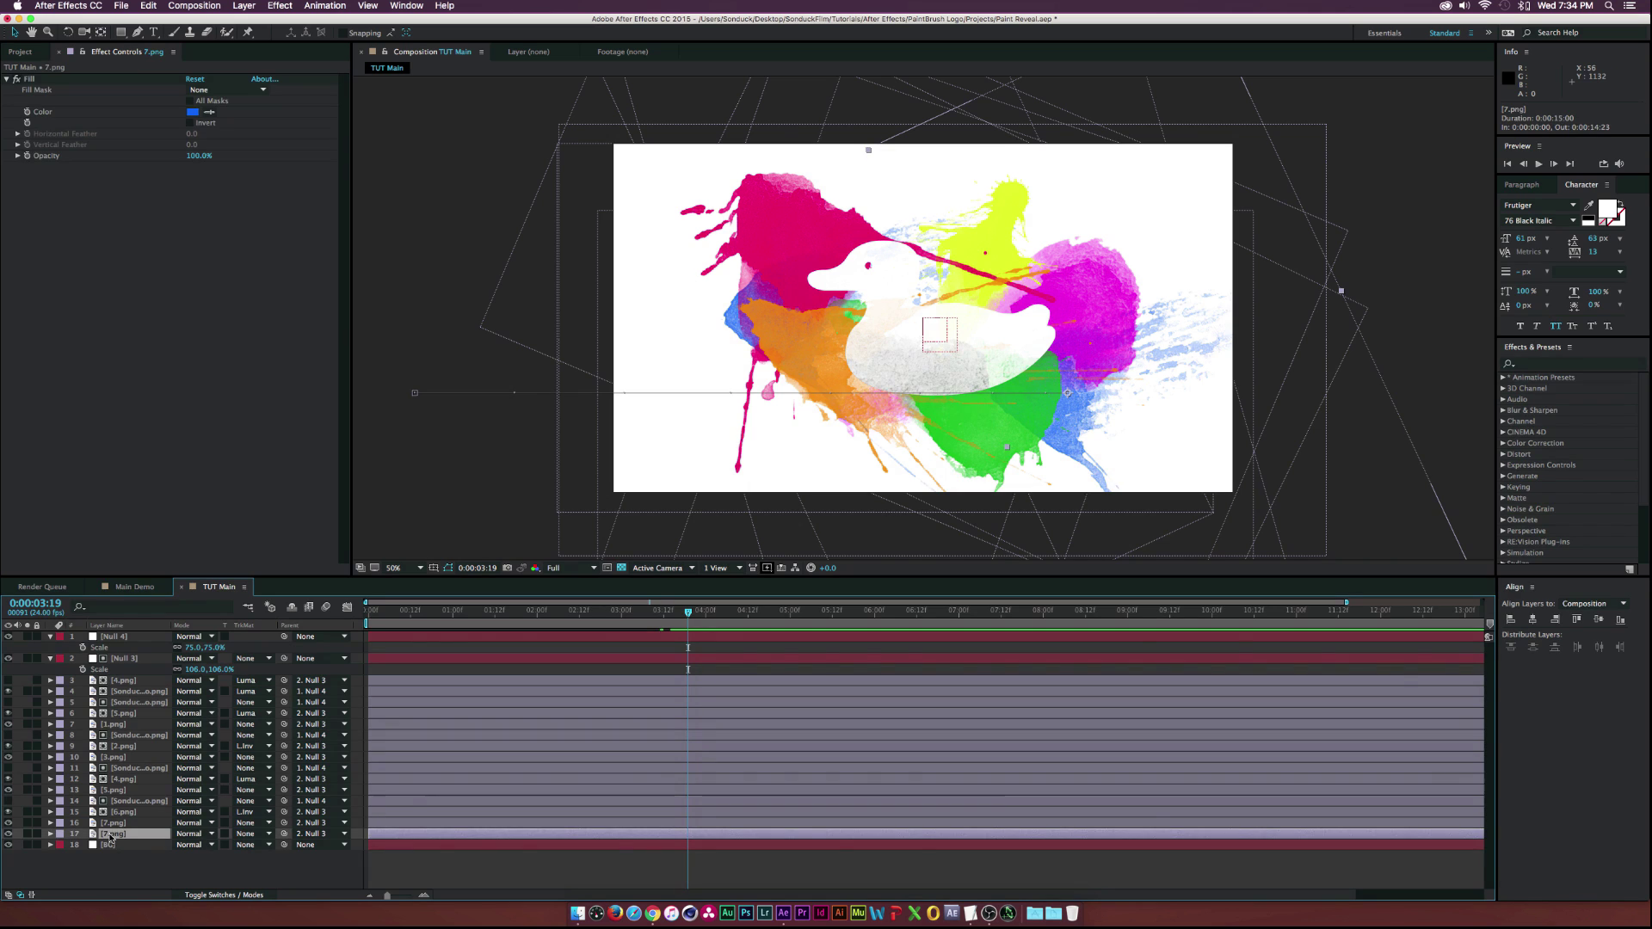
pyautogui.press('super+d')
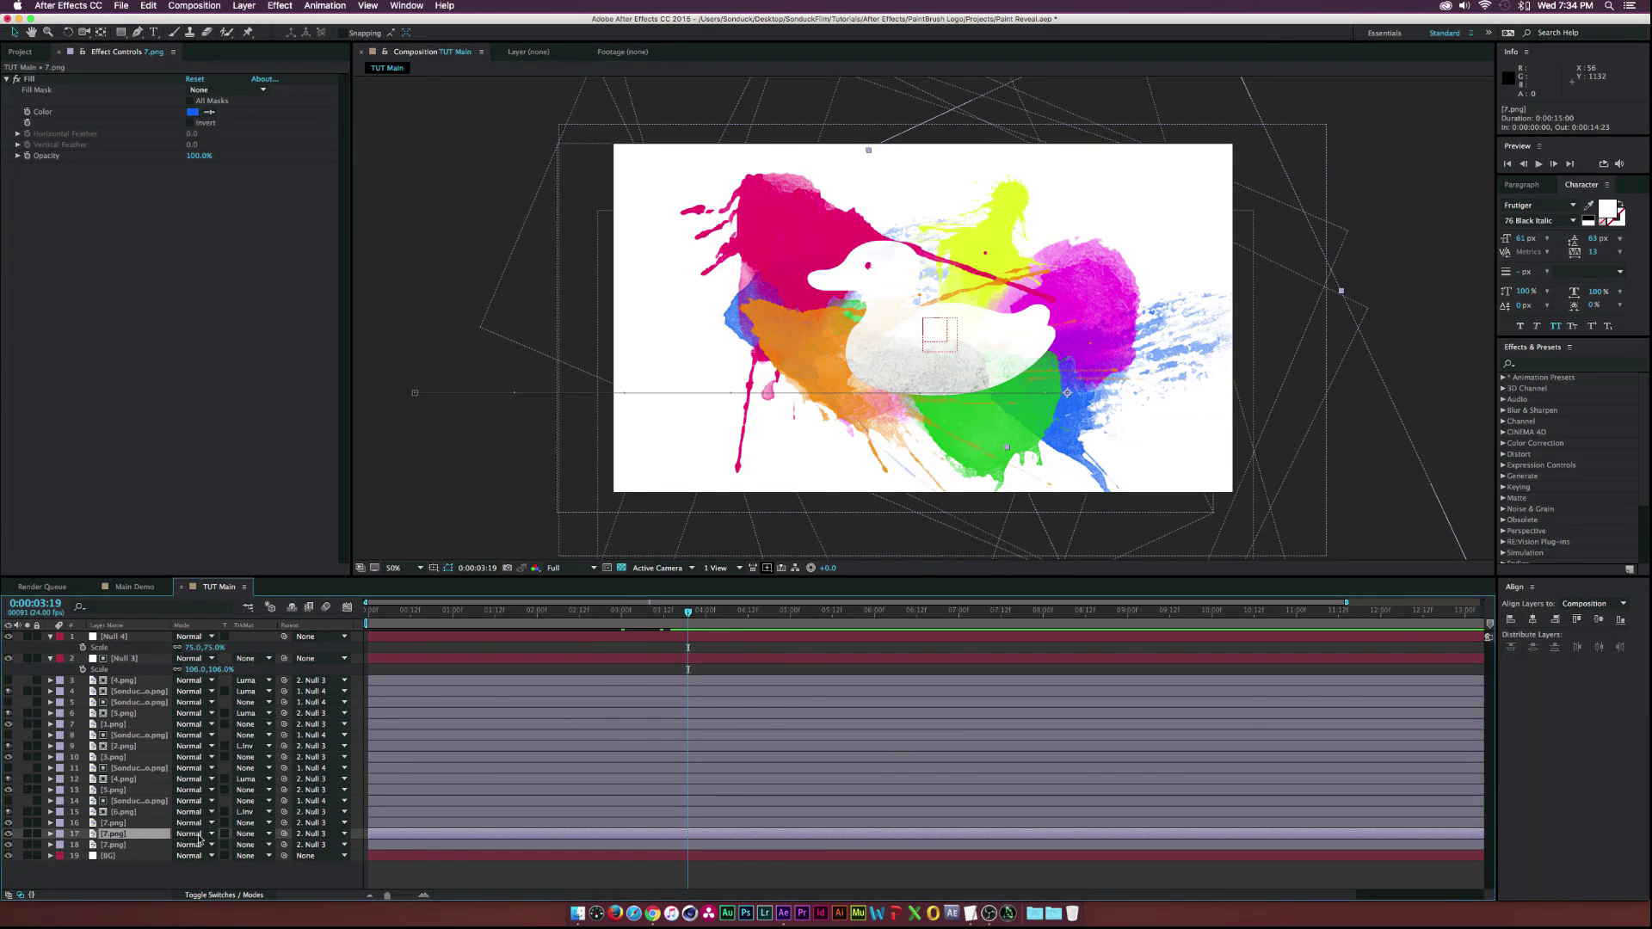
pyautogui.press('p')
pyautogui.click(9, 845)
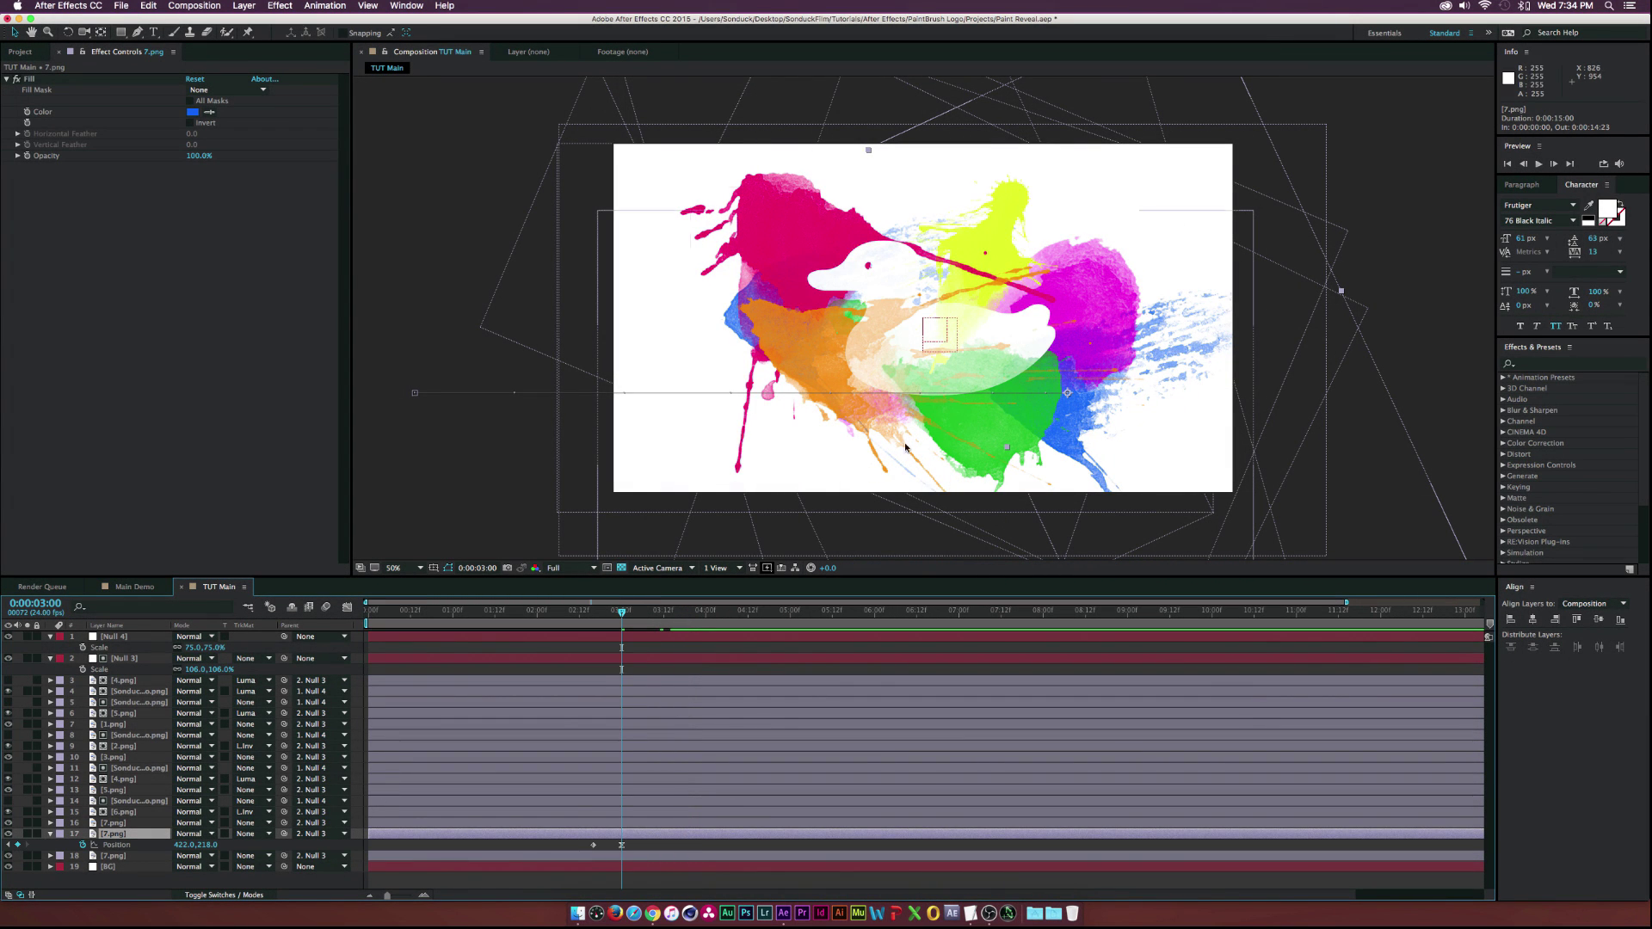
pyautogui.moveTo(1052, 415); pyautogui.dragTo(883, 334)
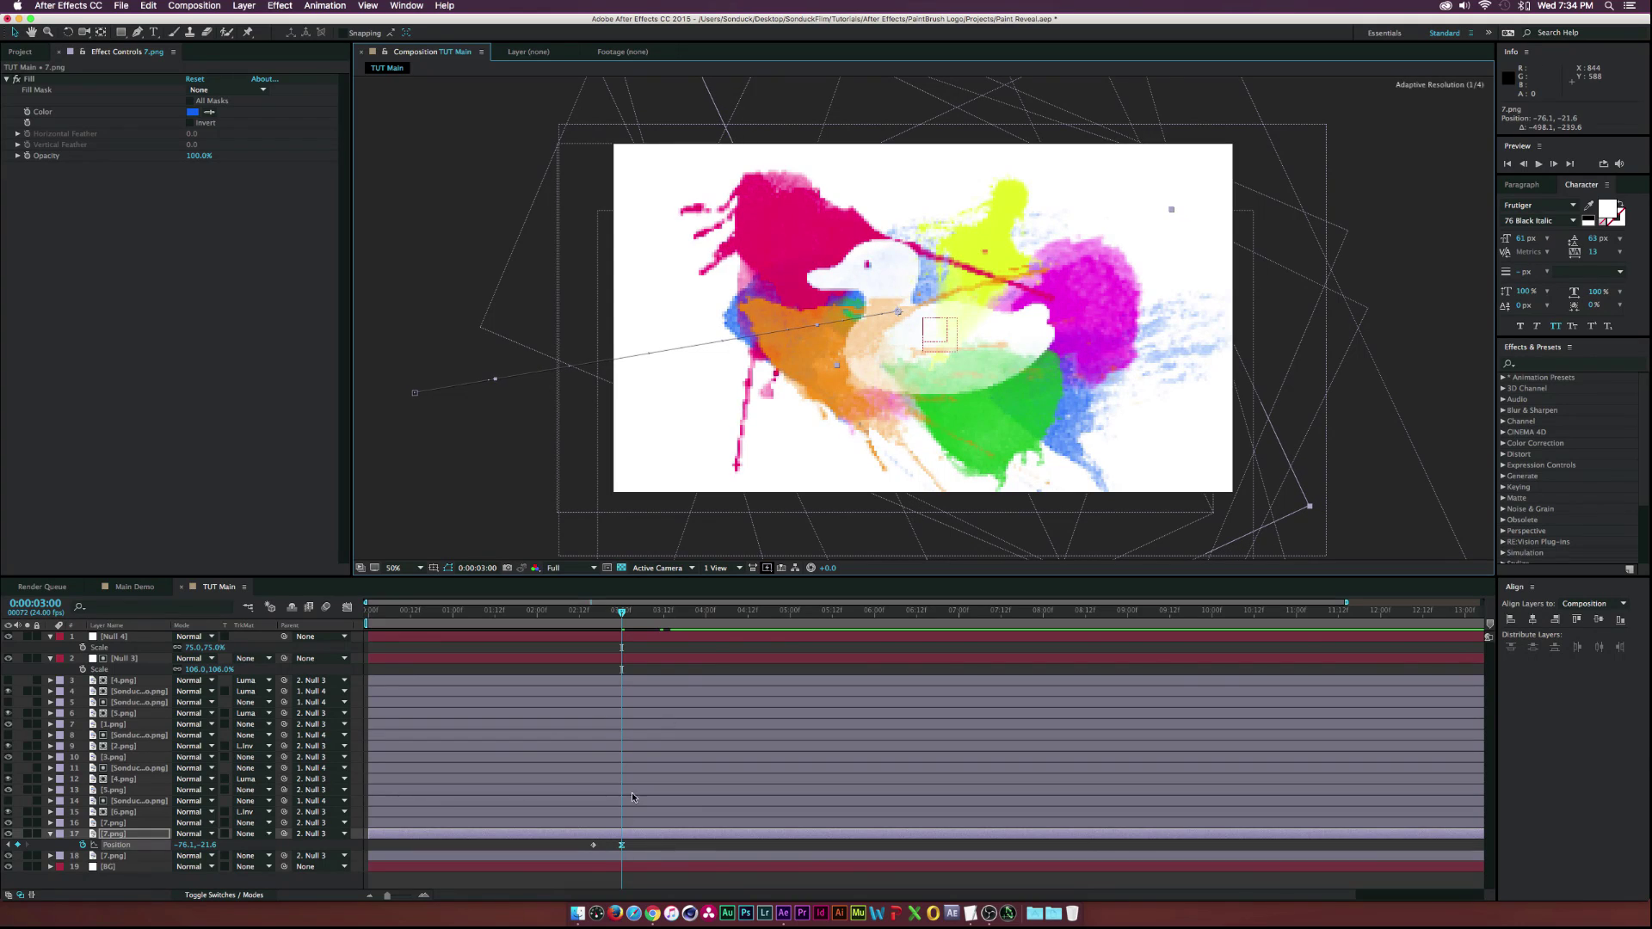
pyautogui.click(9, 845)
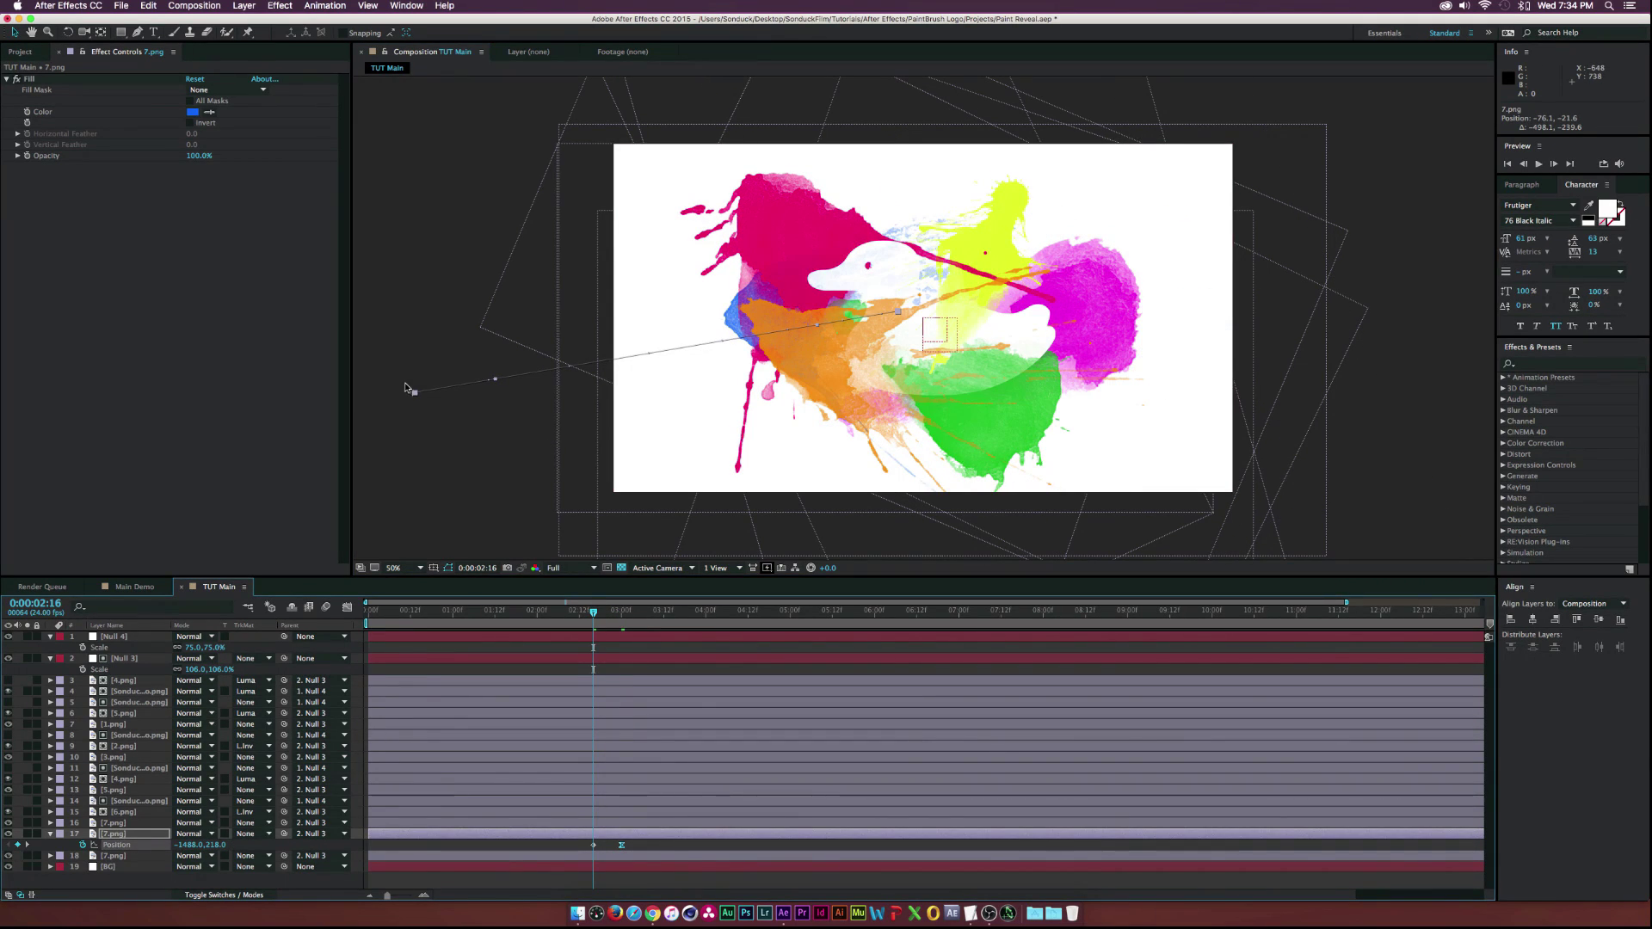
pyautogui.moveTo(415, 395); pyautogui.dragTo(944, 86)
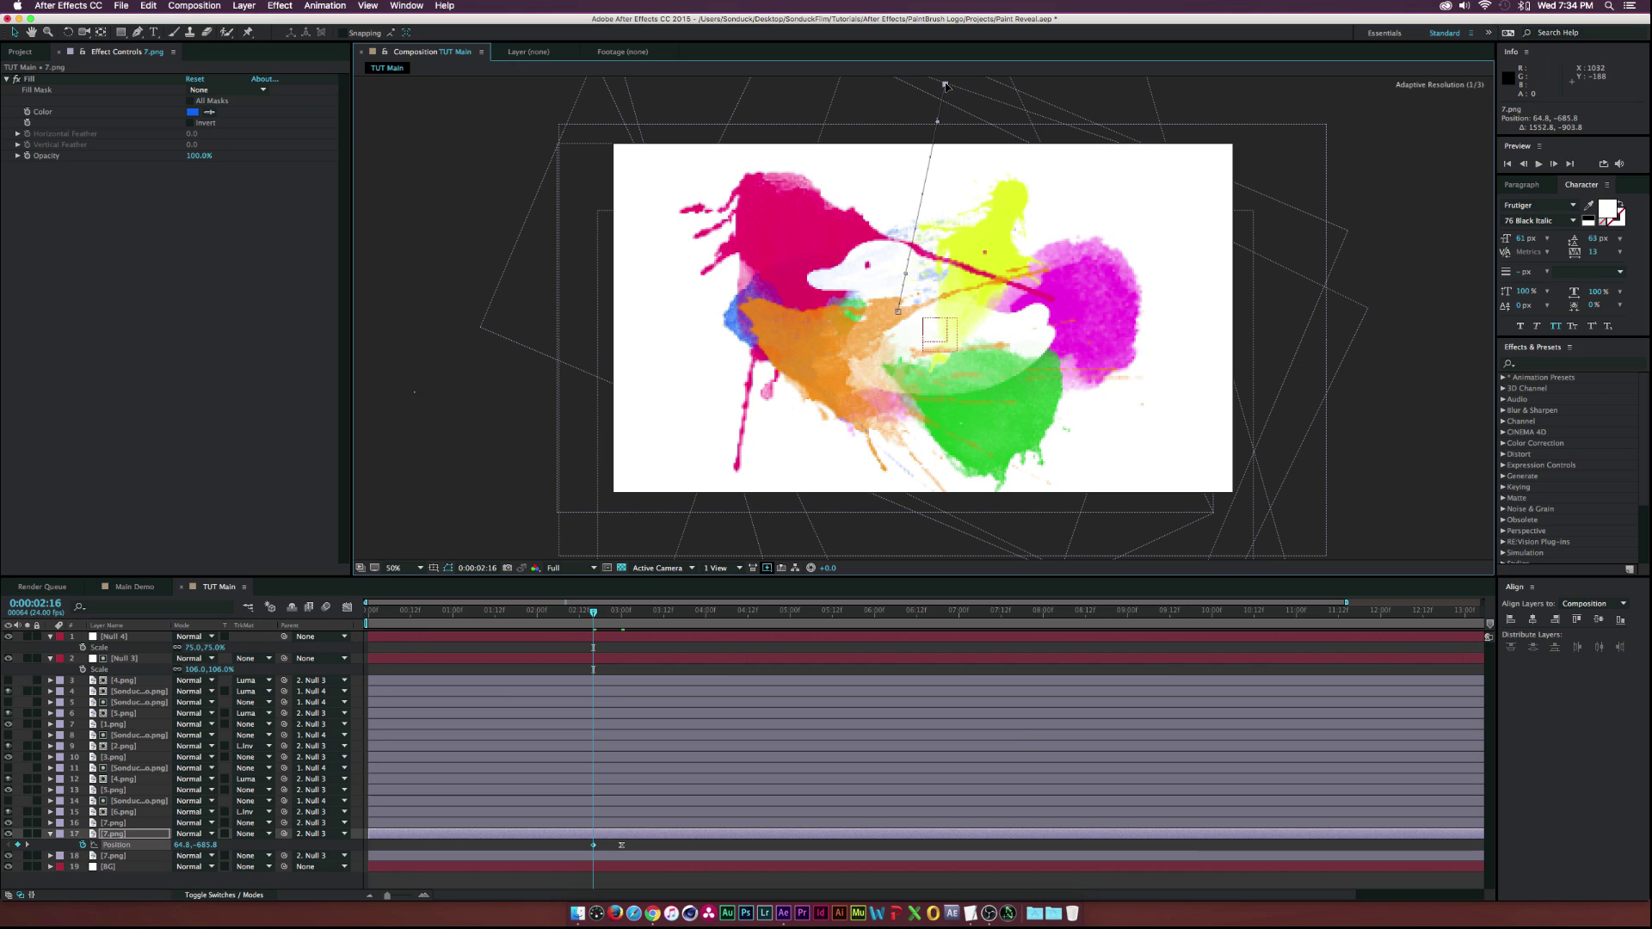
# - Shift the 7.png copy's position and scale keyframes earlier to 0:00:01:07 and 0:00:01:15, and check the animation
pyautogui.moveTo(572, 840); pyautogui.dragTo(511, 846)
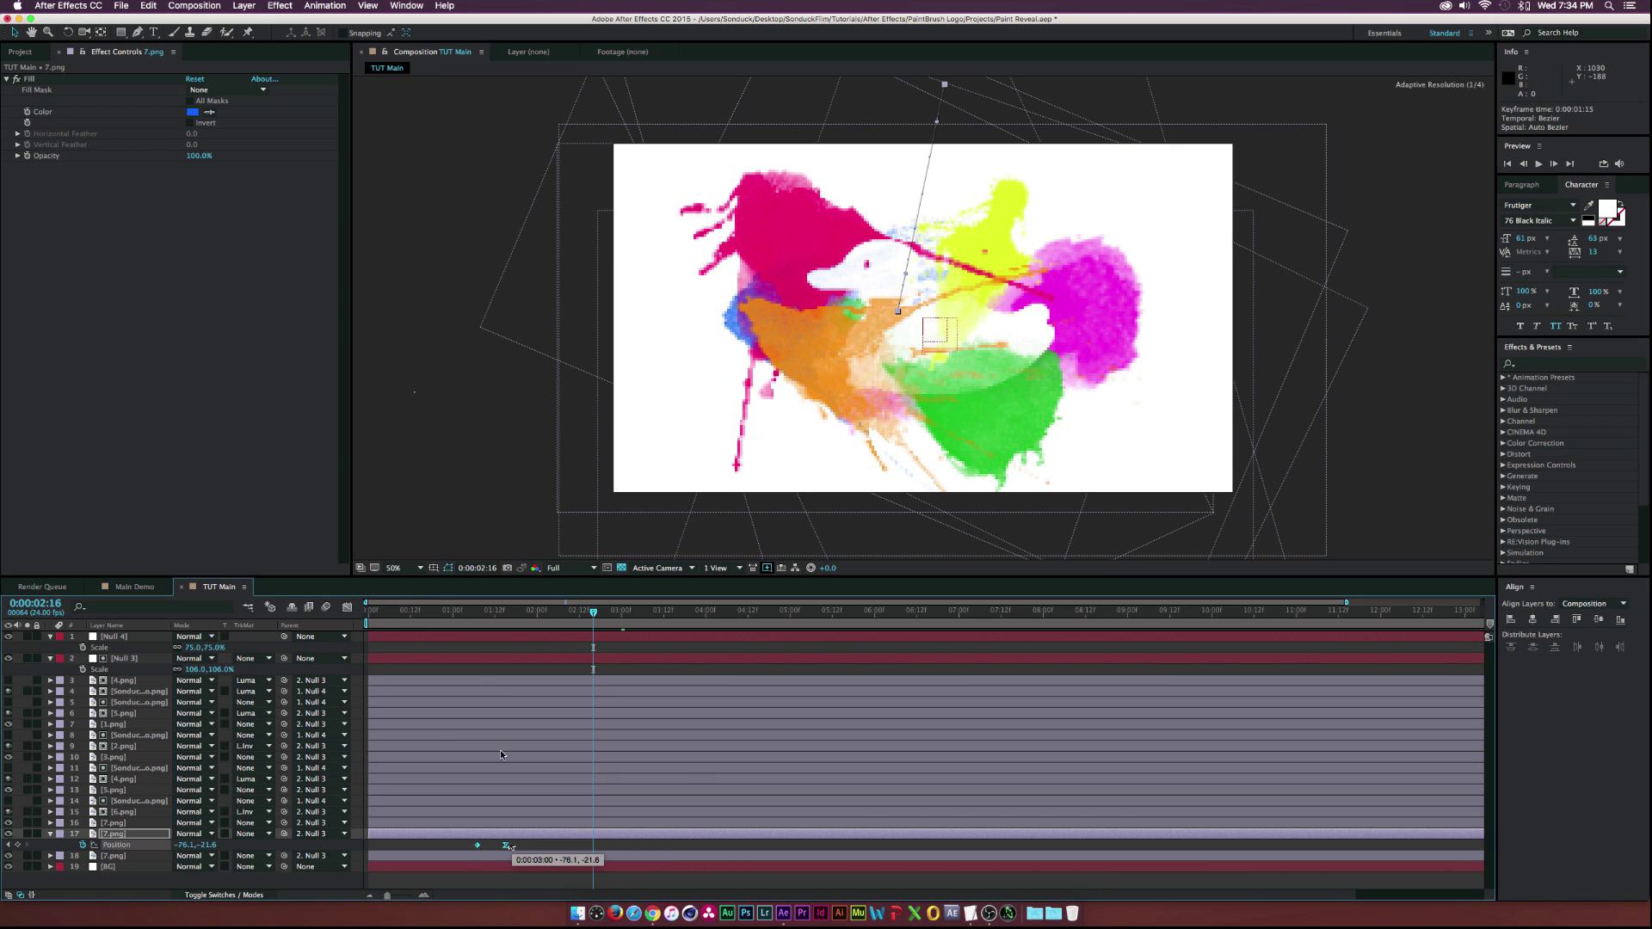
pyautogui.click(508, 621)
pyautogui.click(505, 621)
pyautogui.press('s')
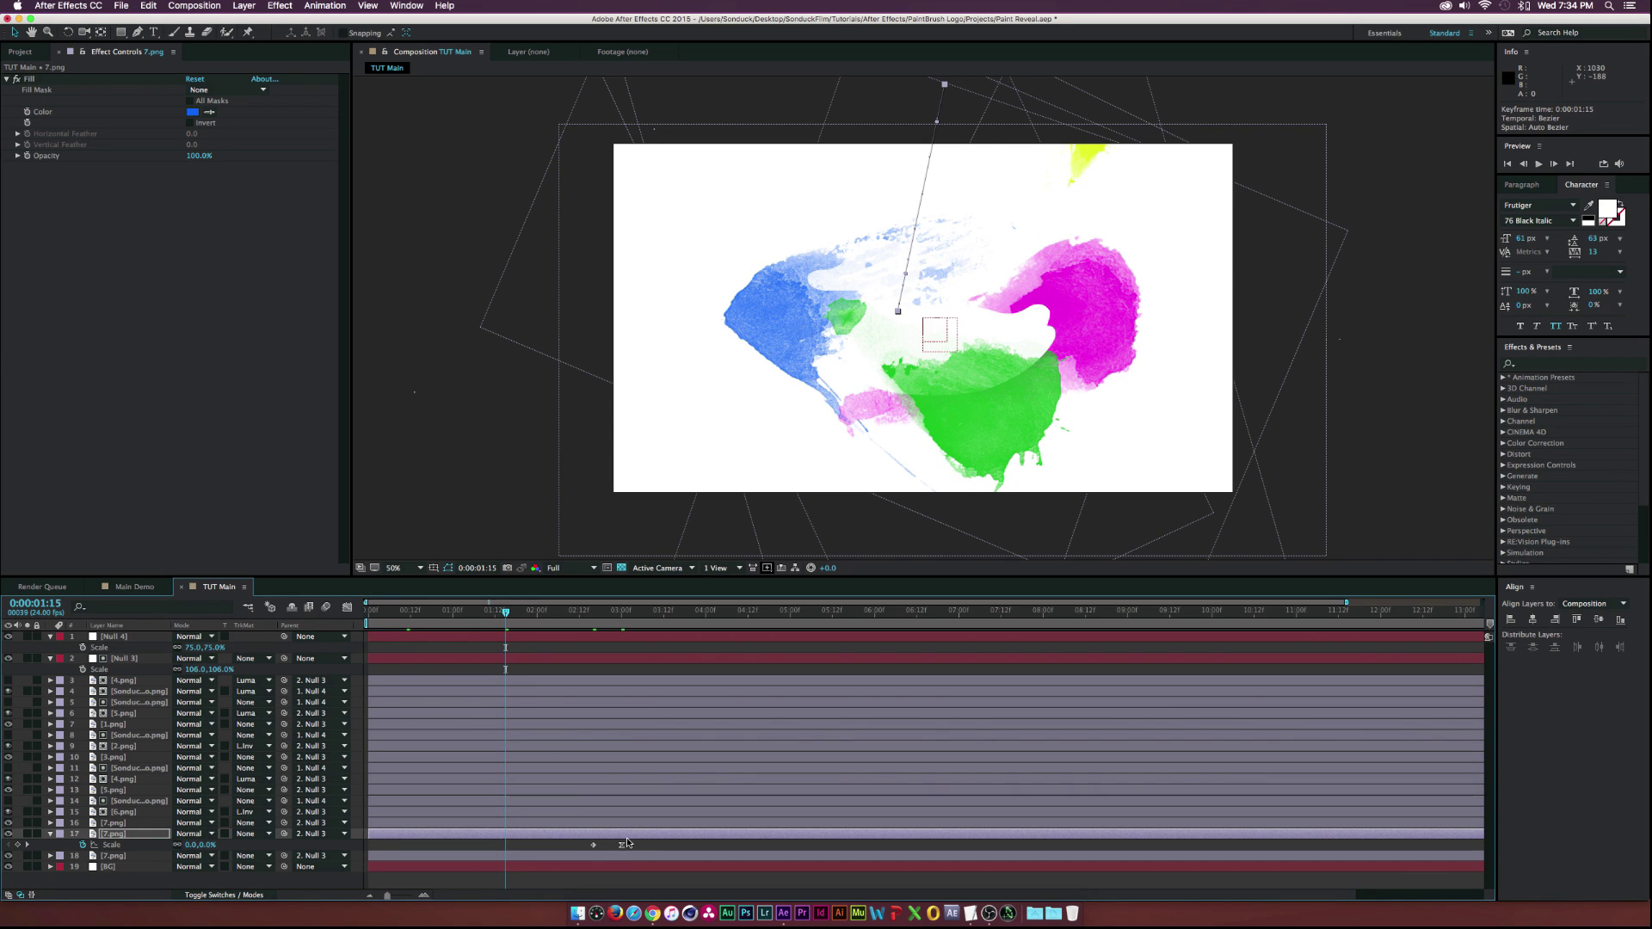
pyautogui.hotkey('shift', 'p')
pyautogui.moveTo(640, 847); pyautogui.dragTo(477, 867)
pyautogui.moveTo(507, 614); pyautogui.dragTo(720, 645)
pyautogui.press('space')
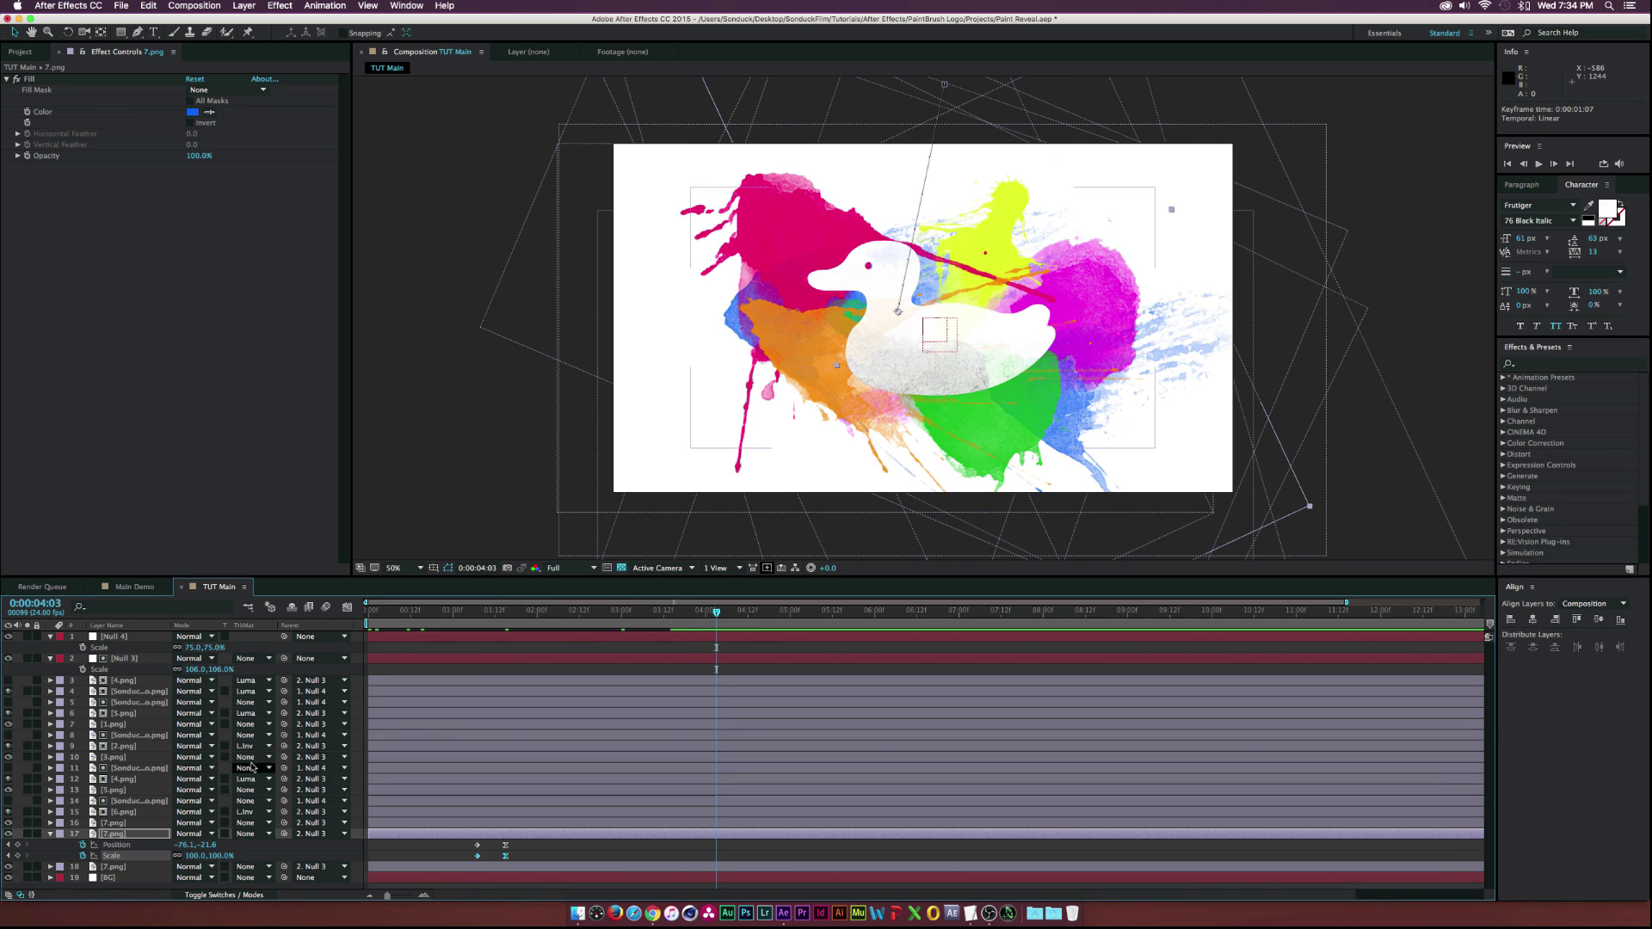
# - Collapse the displayed keyframe properties of all layers in the timeline
pyautogui.press('u')
pyautogui.click(173, 884)
pyautogui.press('u')
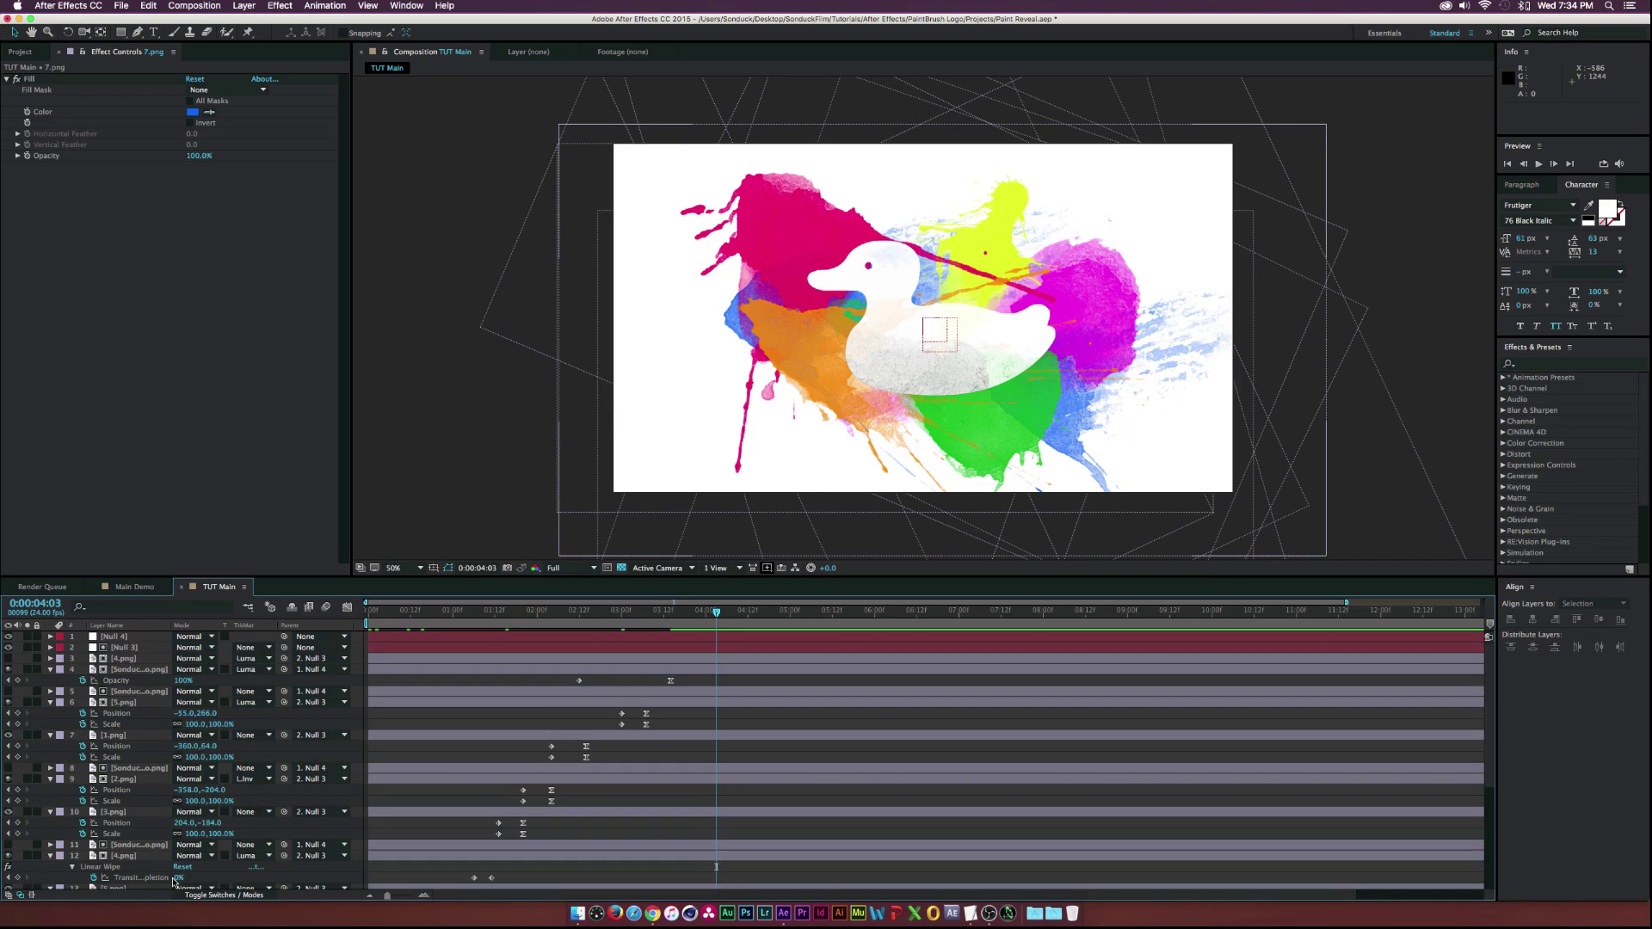
pyautogui.press('u')
pyautogui.press('u')
pyautogui.press('u')
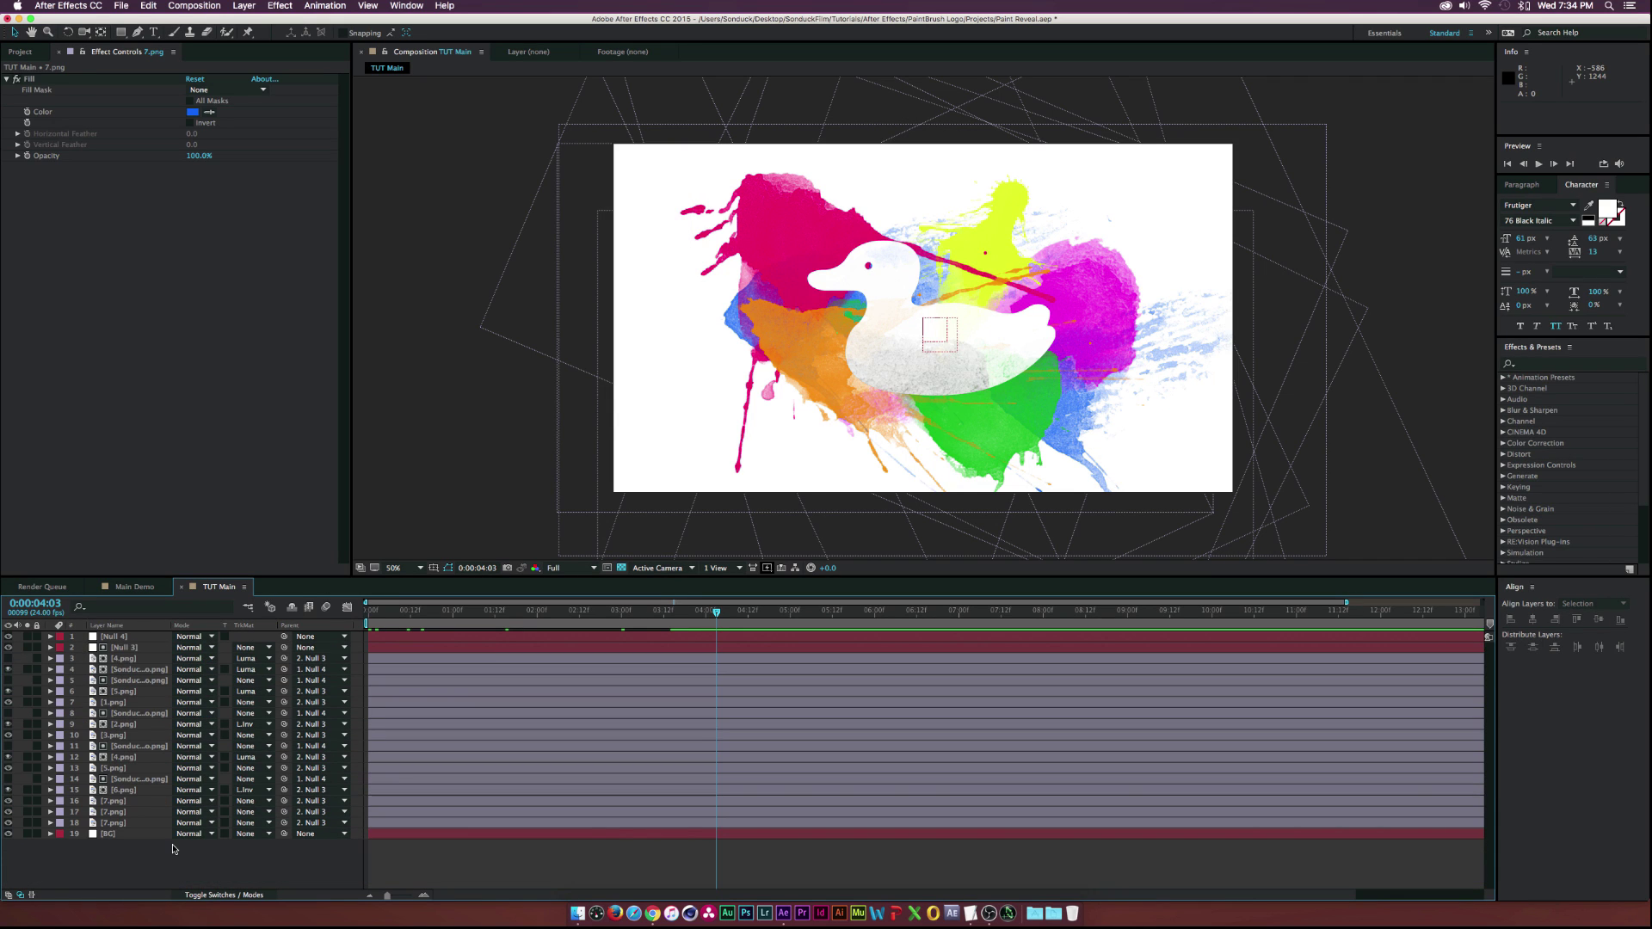
# - Create a third null object above the existing two nulls
pyautogui.press('super+alt+shift+y')
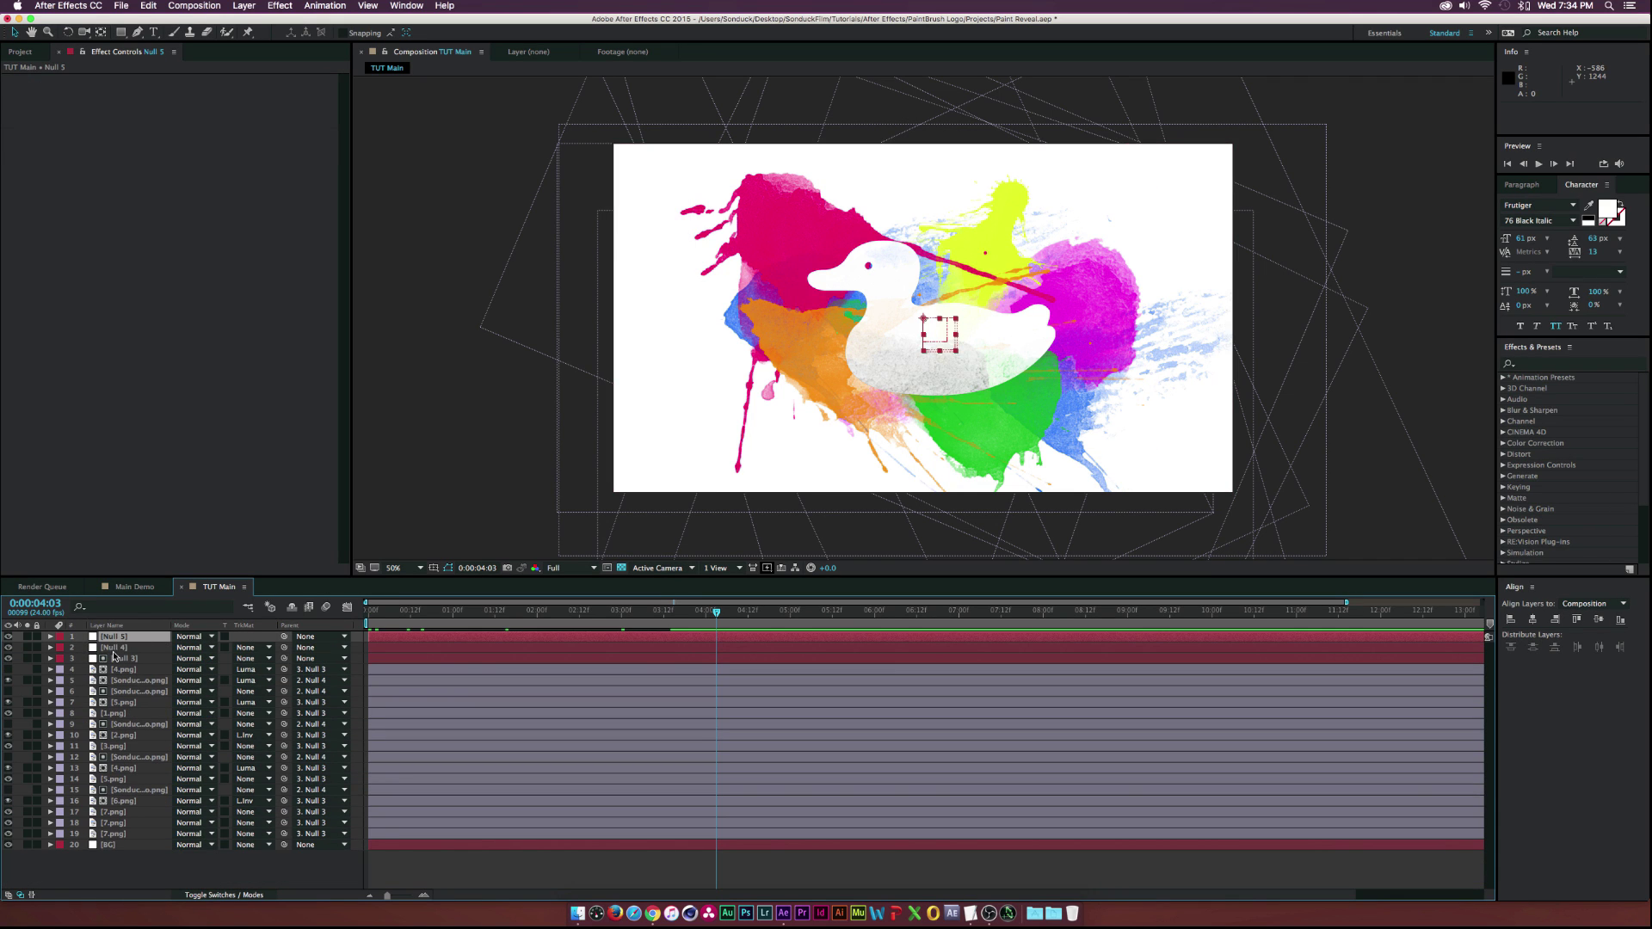
pyautogui.click(114, 648)
pyautogui.keyDown('shift'); pyautogui.click(115, 658); pyautogui.keyUp('shift')
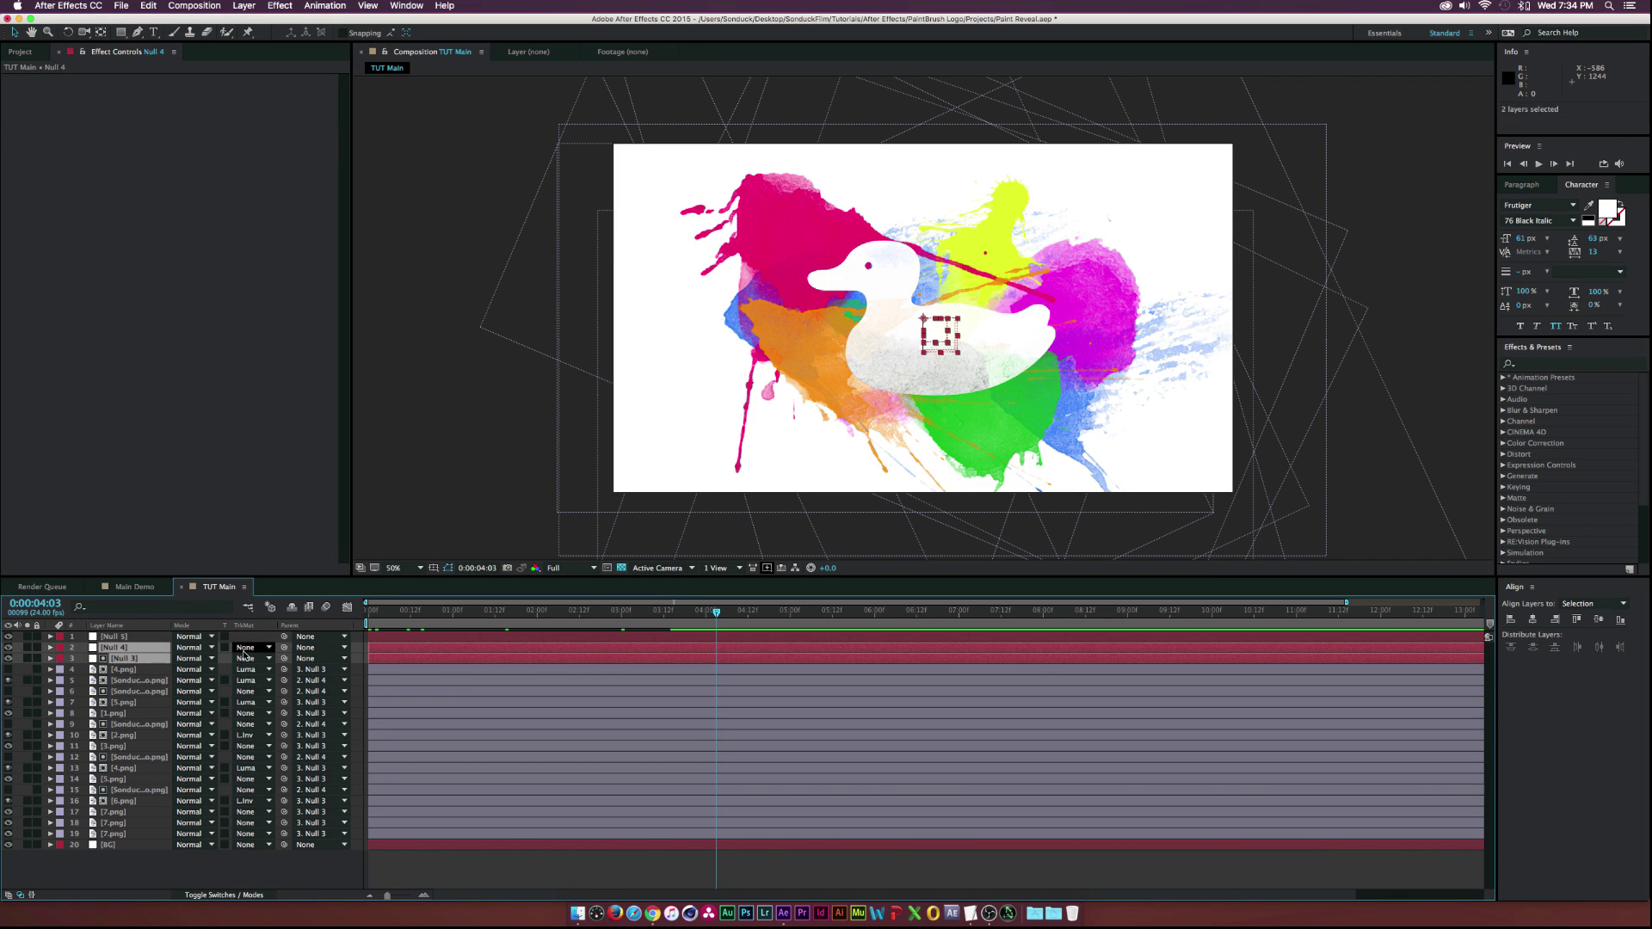
# - Rename the second null layer Logo Scale and the third null layer Paint Scale
pyautogui.click(113, 636)
pyautogui.click(112, 648)
pyautogui.press('Return')
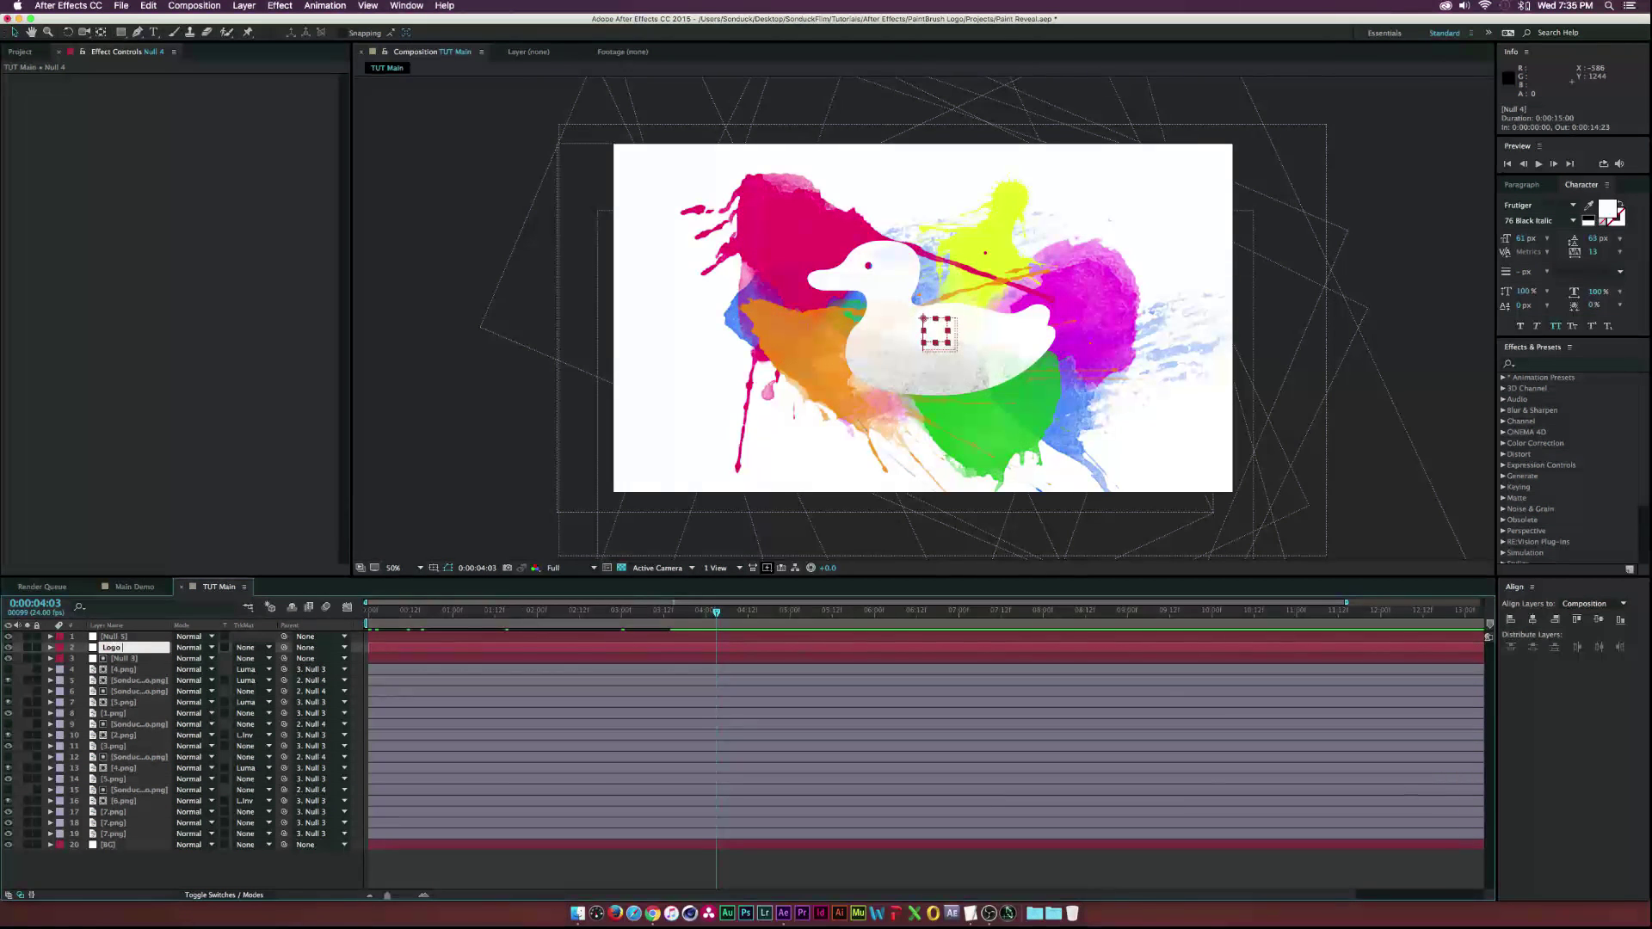
pyautogui.write('Logo Scale')
pyautogui.press('Return')
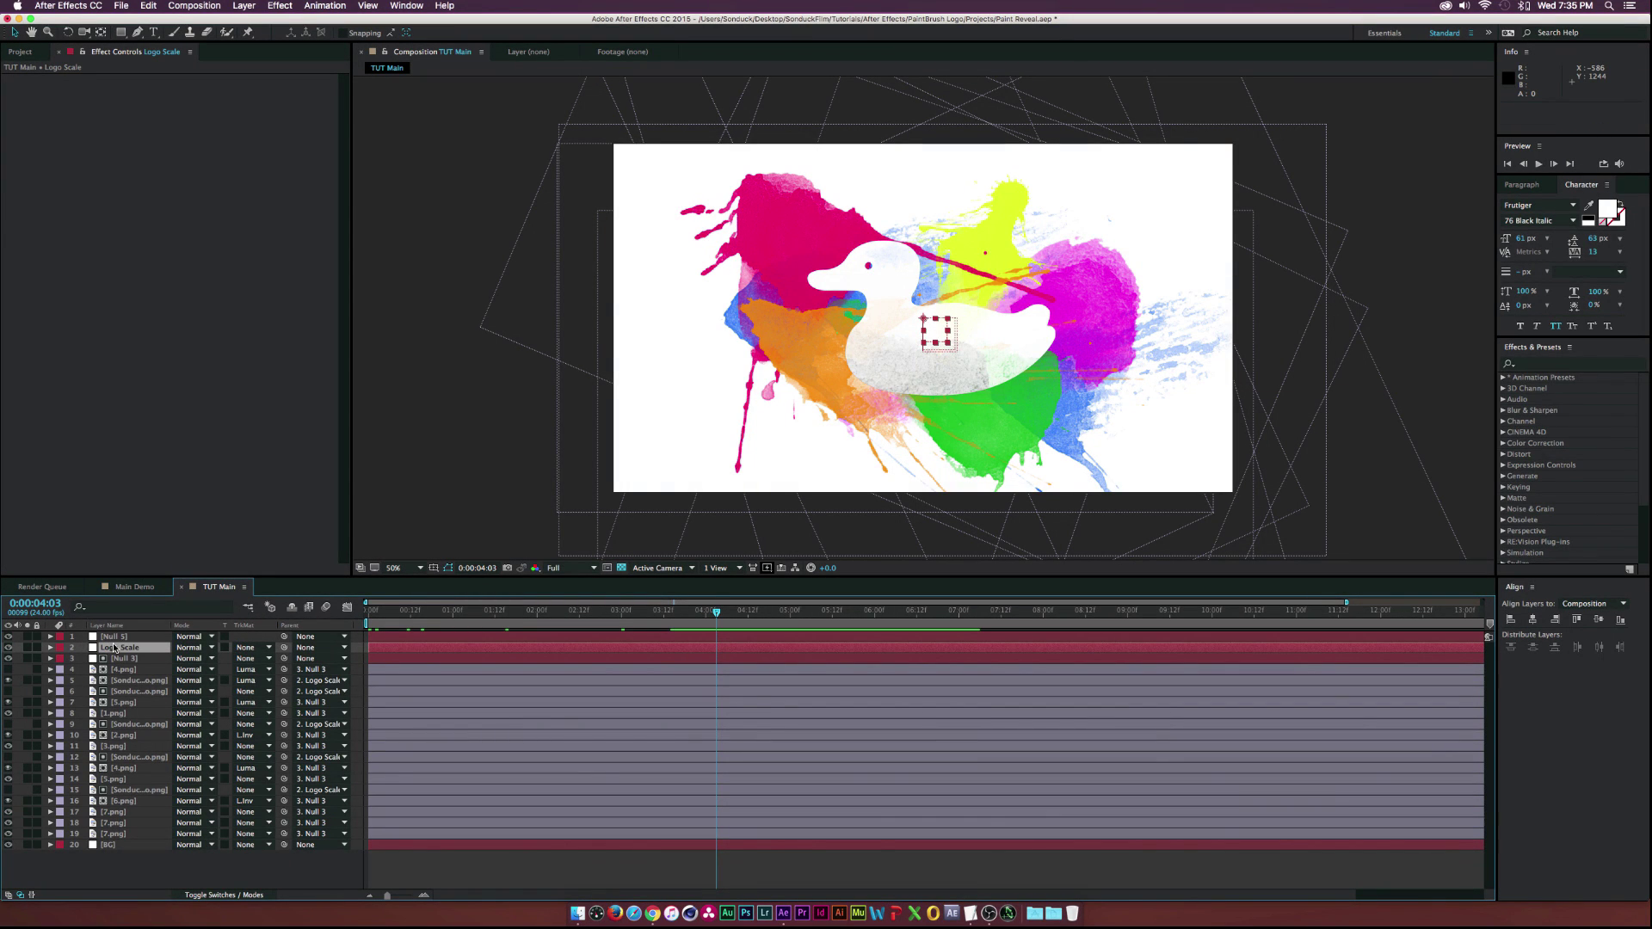
pyautogui.click(122, 658)
pyautogui.press('Return')
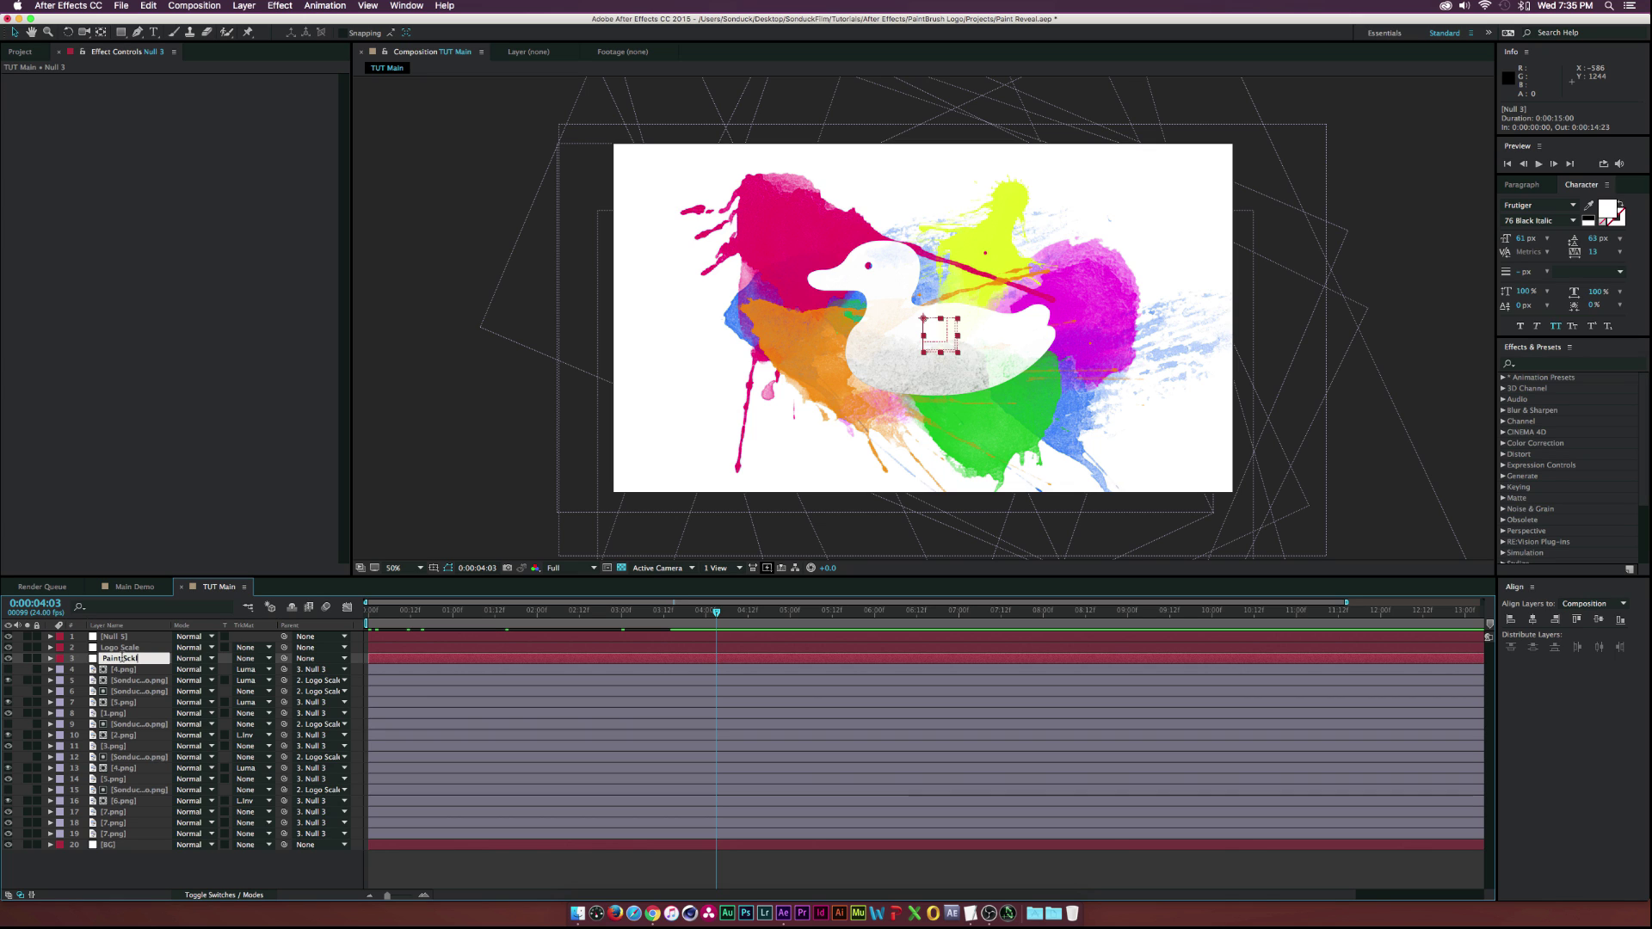
pyautogui.write('Paint Scale')
pyautogui.press('Return')
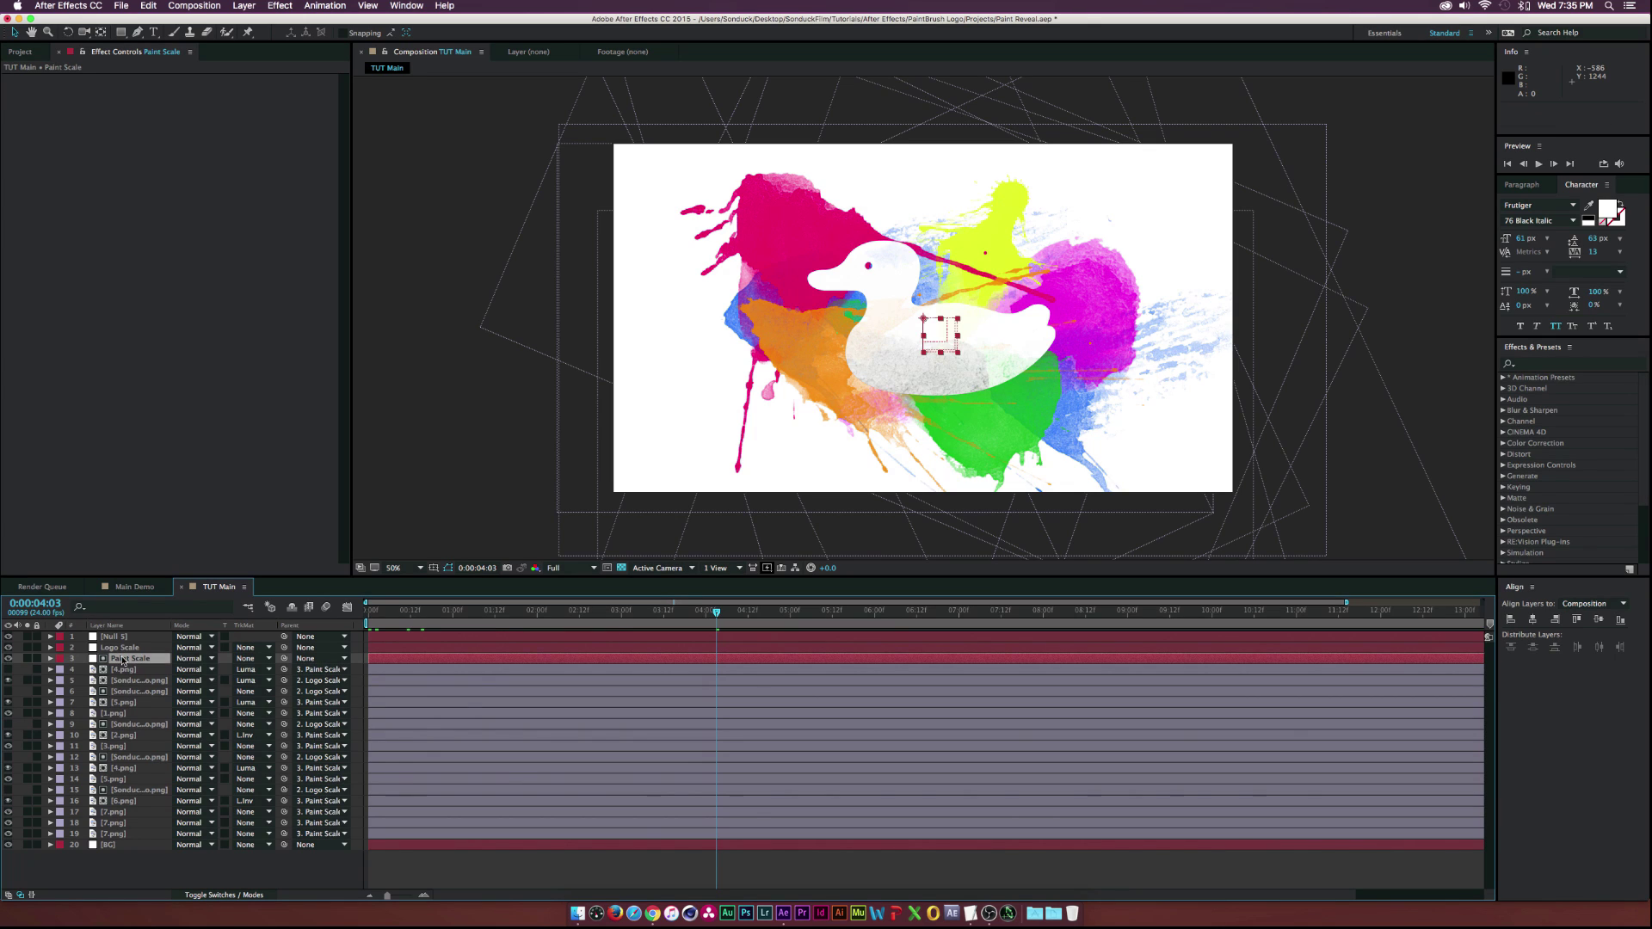
# - Parent the Logo Scale and Paint Scale nulls to the topmost null and rename that null Cam Control
pyautogui.keyDown('shift'); pyautogui.click(120, 647); pyautogui.keyUp('shift')
pyautogui.moveTo(284, 652); pyautogui.dragTo(115, 637)
pyautogui.press('Return')
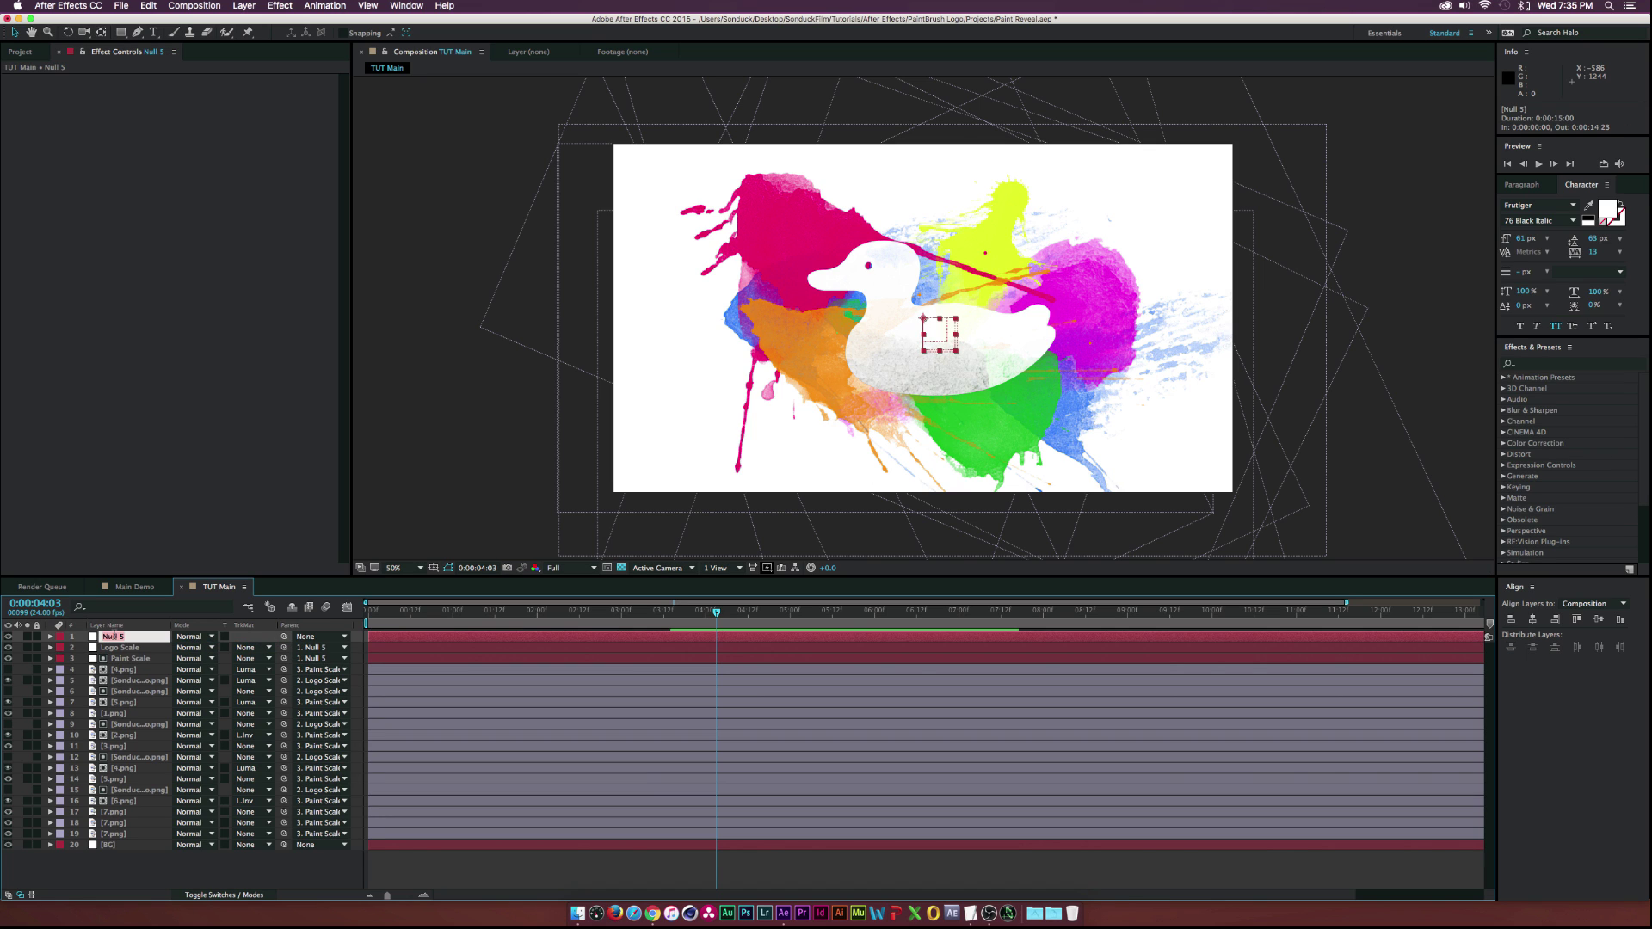
pyautogui.write('Cam Control')
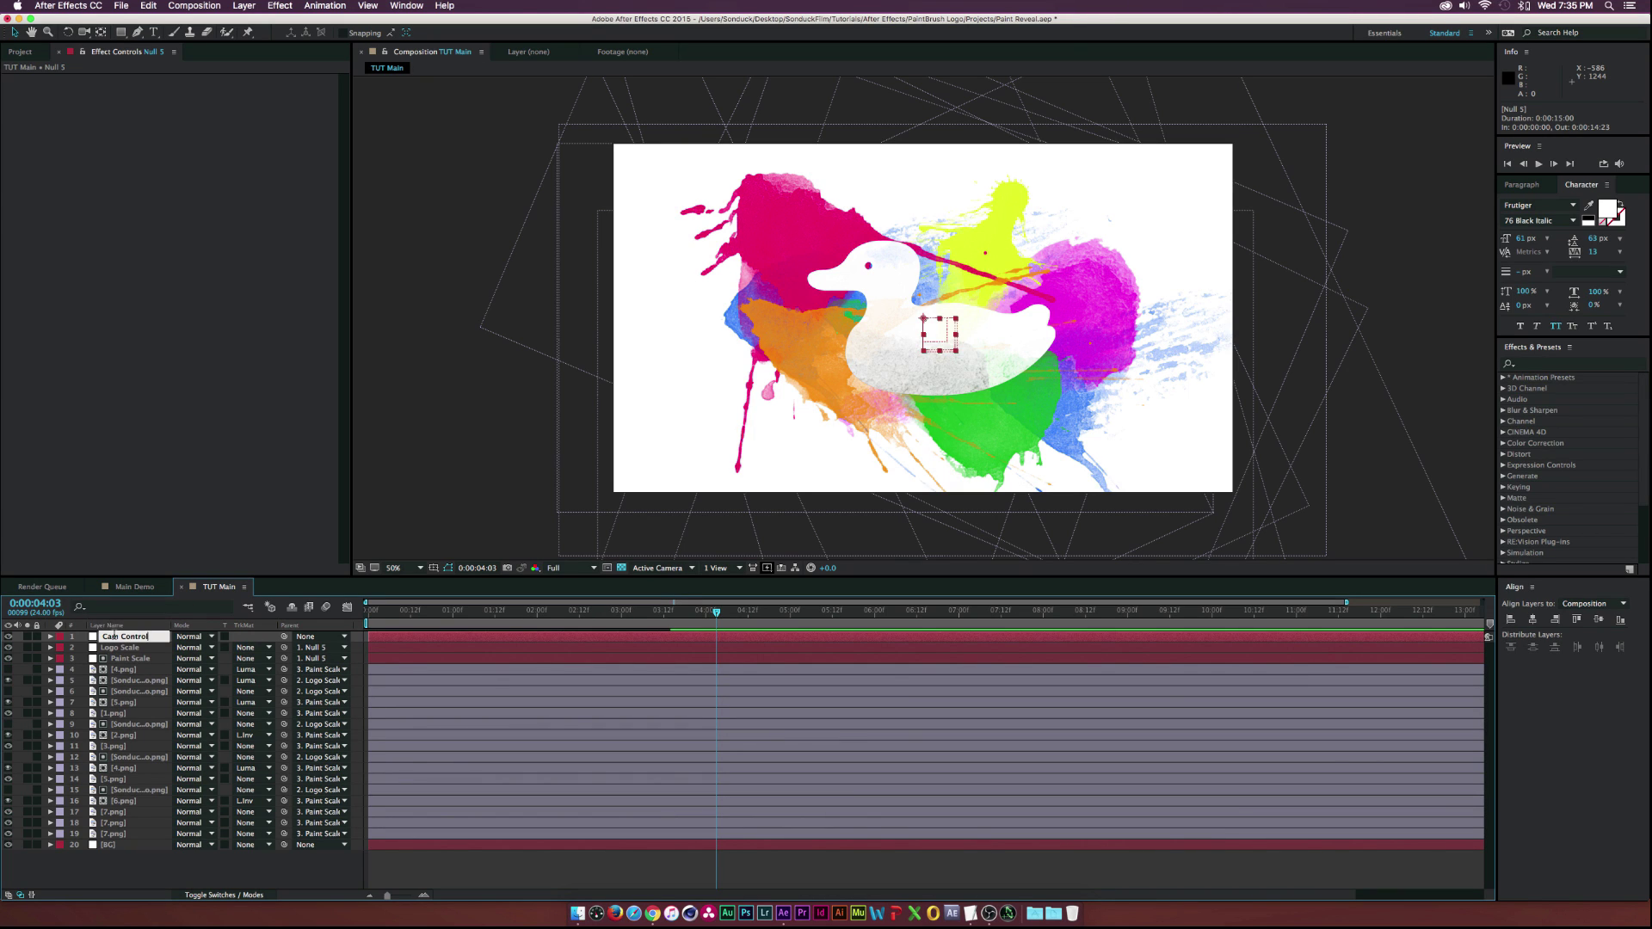
pyautogui.press('Return')
# - Add scale and rotation keyframes to the Cam Control null at 100% and 0°, and place them at 0:00:04:00
pyautogui.moveTo(376, 610); pyautogui.dragTo(353, 612)
pyautogui.press('s')
pyautogui.hotkey('shift', 'r')
pyautogui.click(82, 648)
pyautogui.click(83, 658)
pyautogui.click(442, 650)
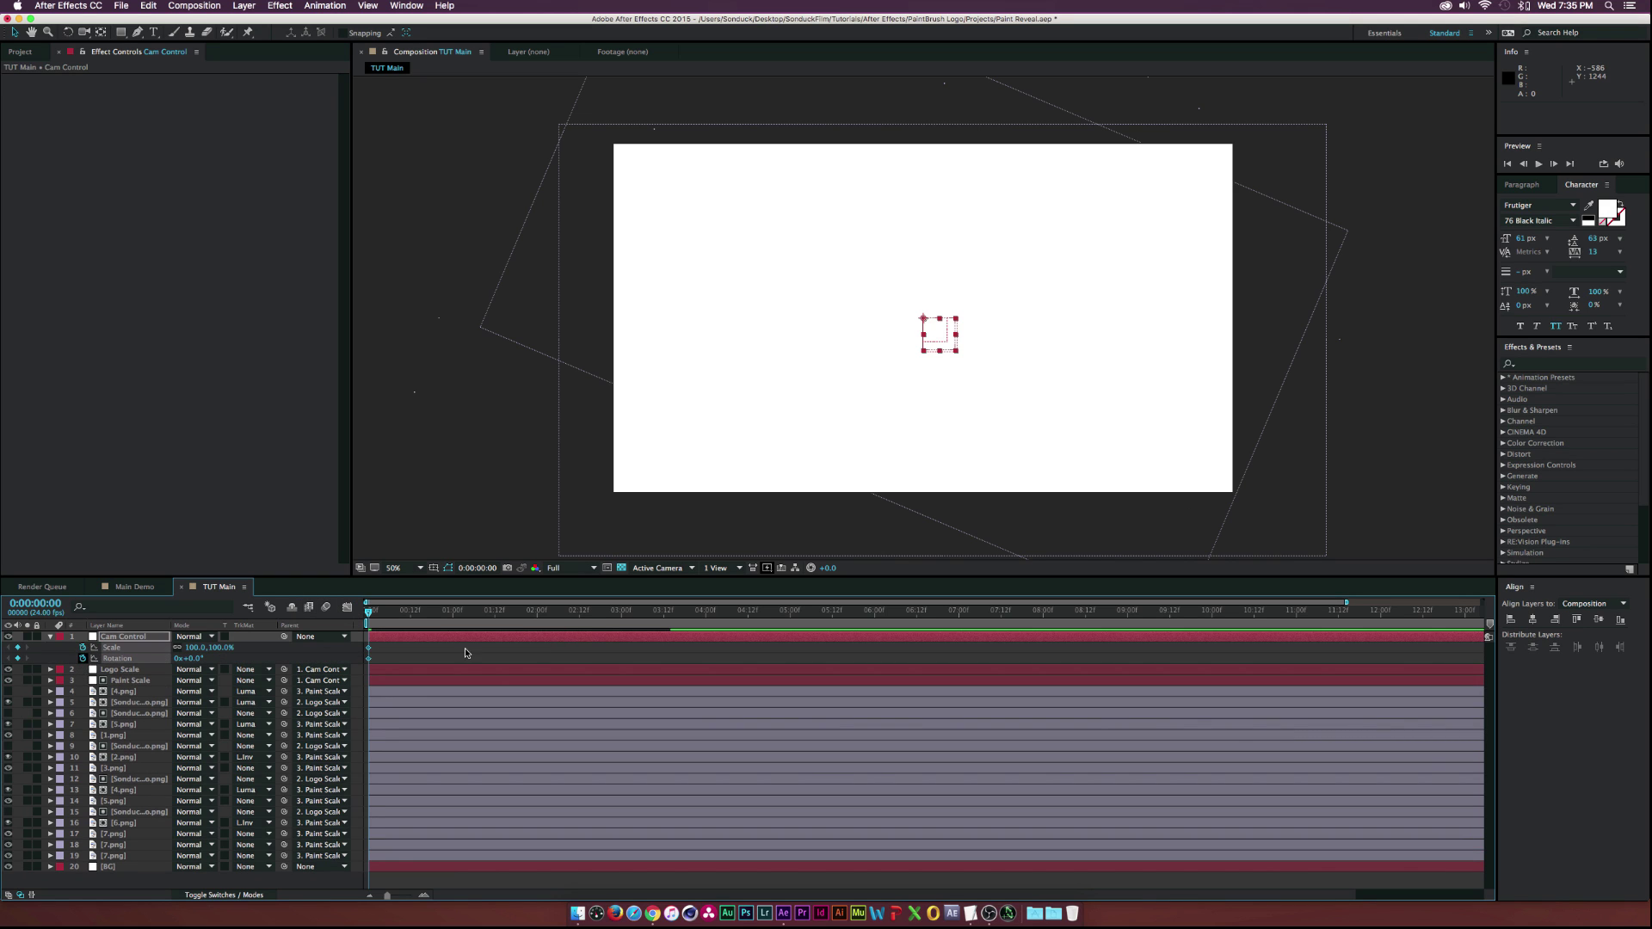
pyautogui.moveTo(372, 652); pyautogui.dragTo(704, 640)
pyautogui.click(294, 657)
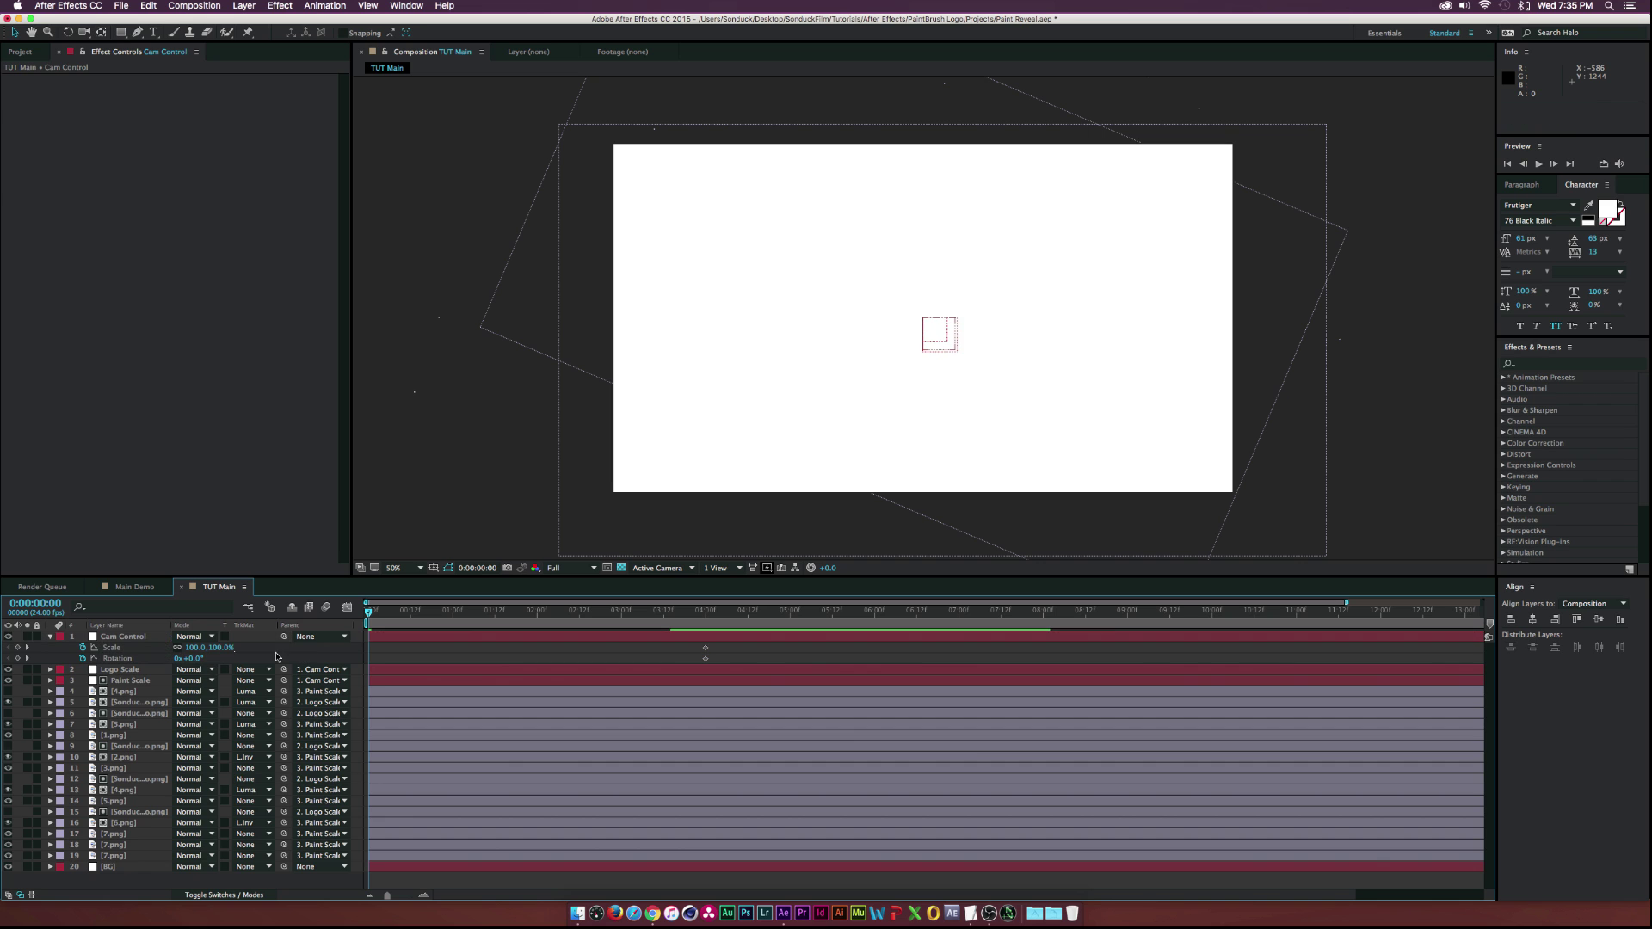
# - Keyframe Cam Control at 0:00:00:00 with 125% scale and 38° rotation, and check the movement up to 0:00:04:00
pyautogui.moveTo(191, 665)
pyautogui.mouseDown()
pyautogui.moveTo(220, 662)
pyautogui.moveTo(172, 647)
pyautogui.moveTo(206, 646)
pyautogui.mouseUp()
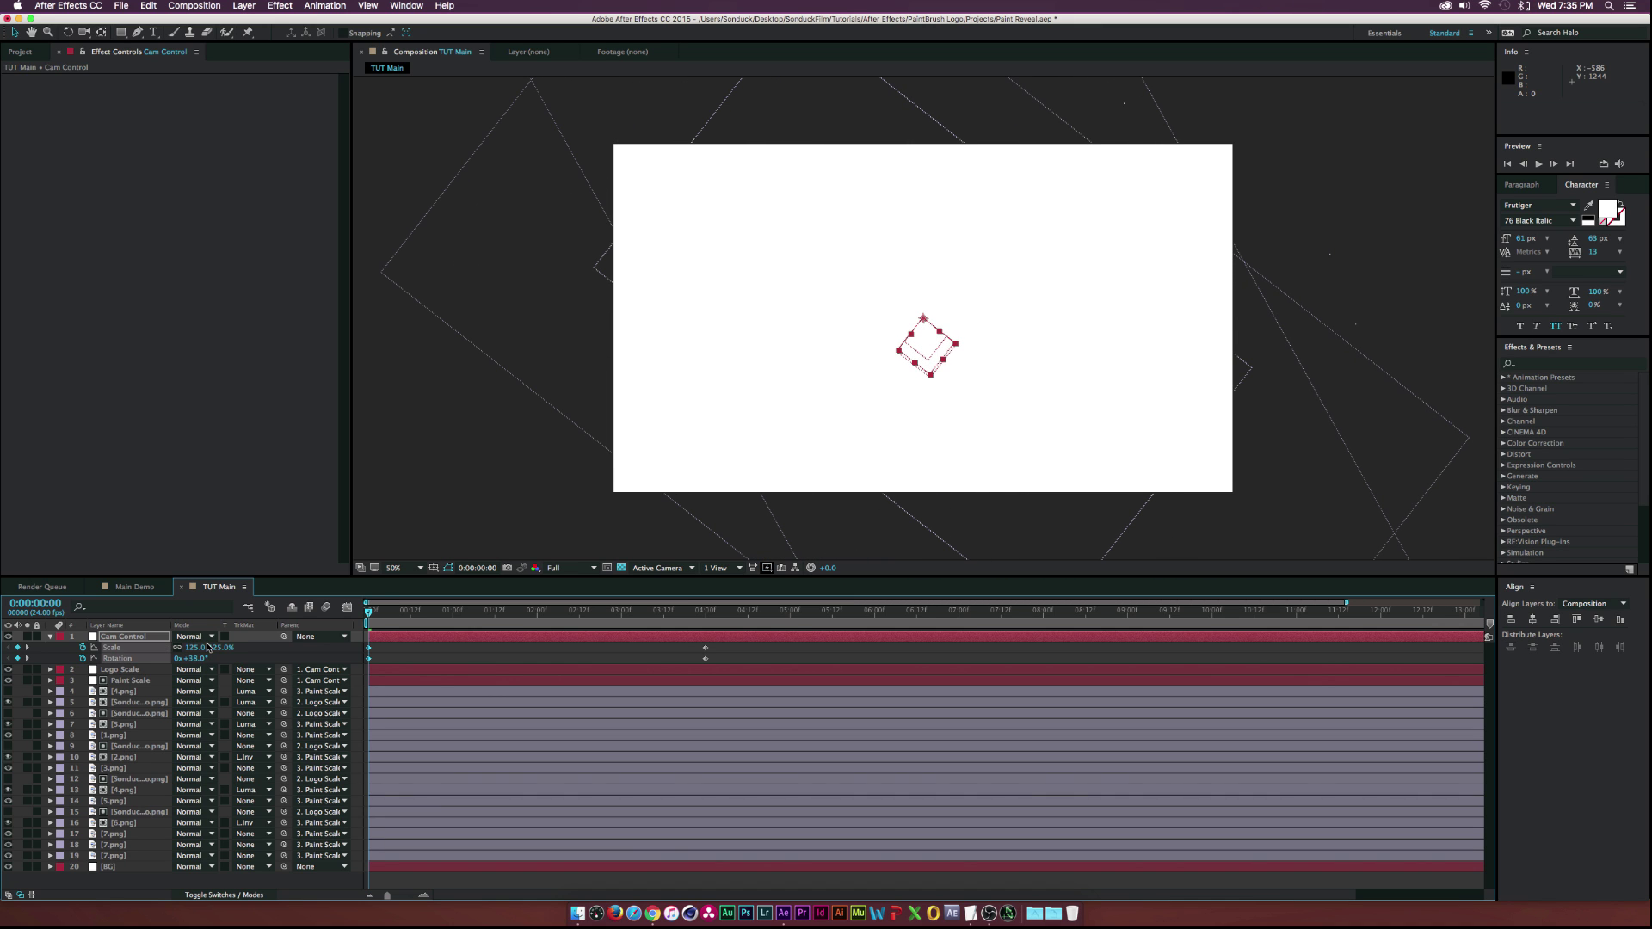
pyautogui.click(428, 613)
pyautogui.moveTo(440, 617); pyautogui.dragTo(708, 632)
# - Collapse the Cam Control layer's keyframe properties and switch the timeline columns from modes to layer switches
pyautogui.click(49, 637)
pyautogui.click(117, 861)
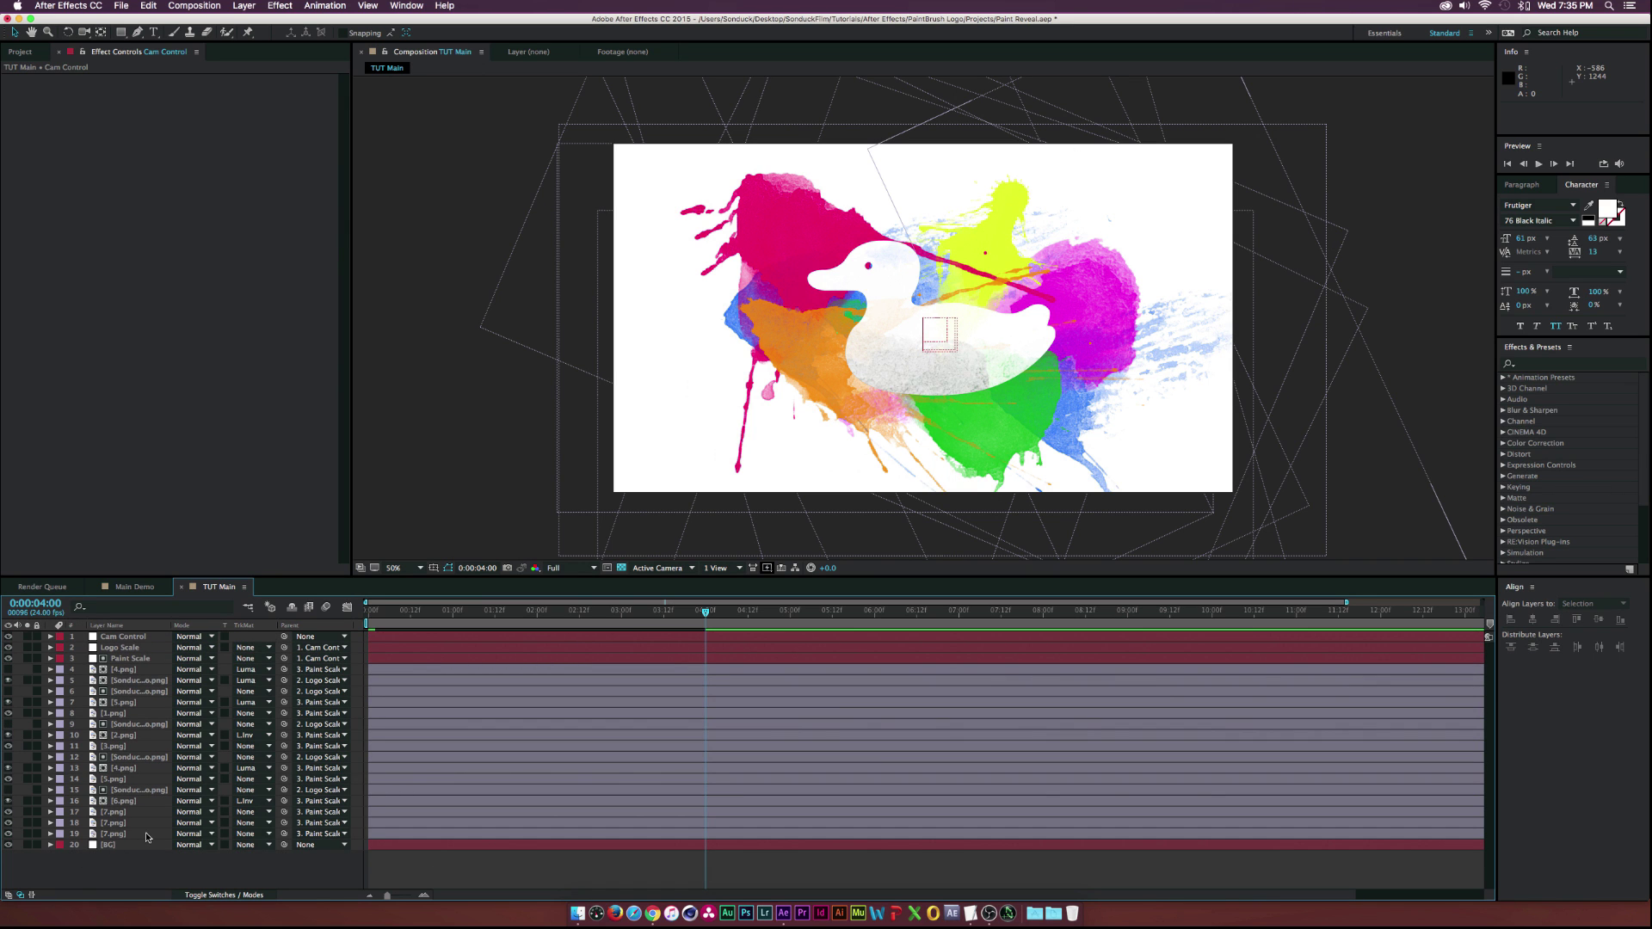
pyautogui.click(200, 896)
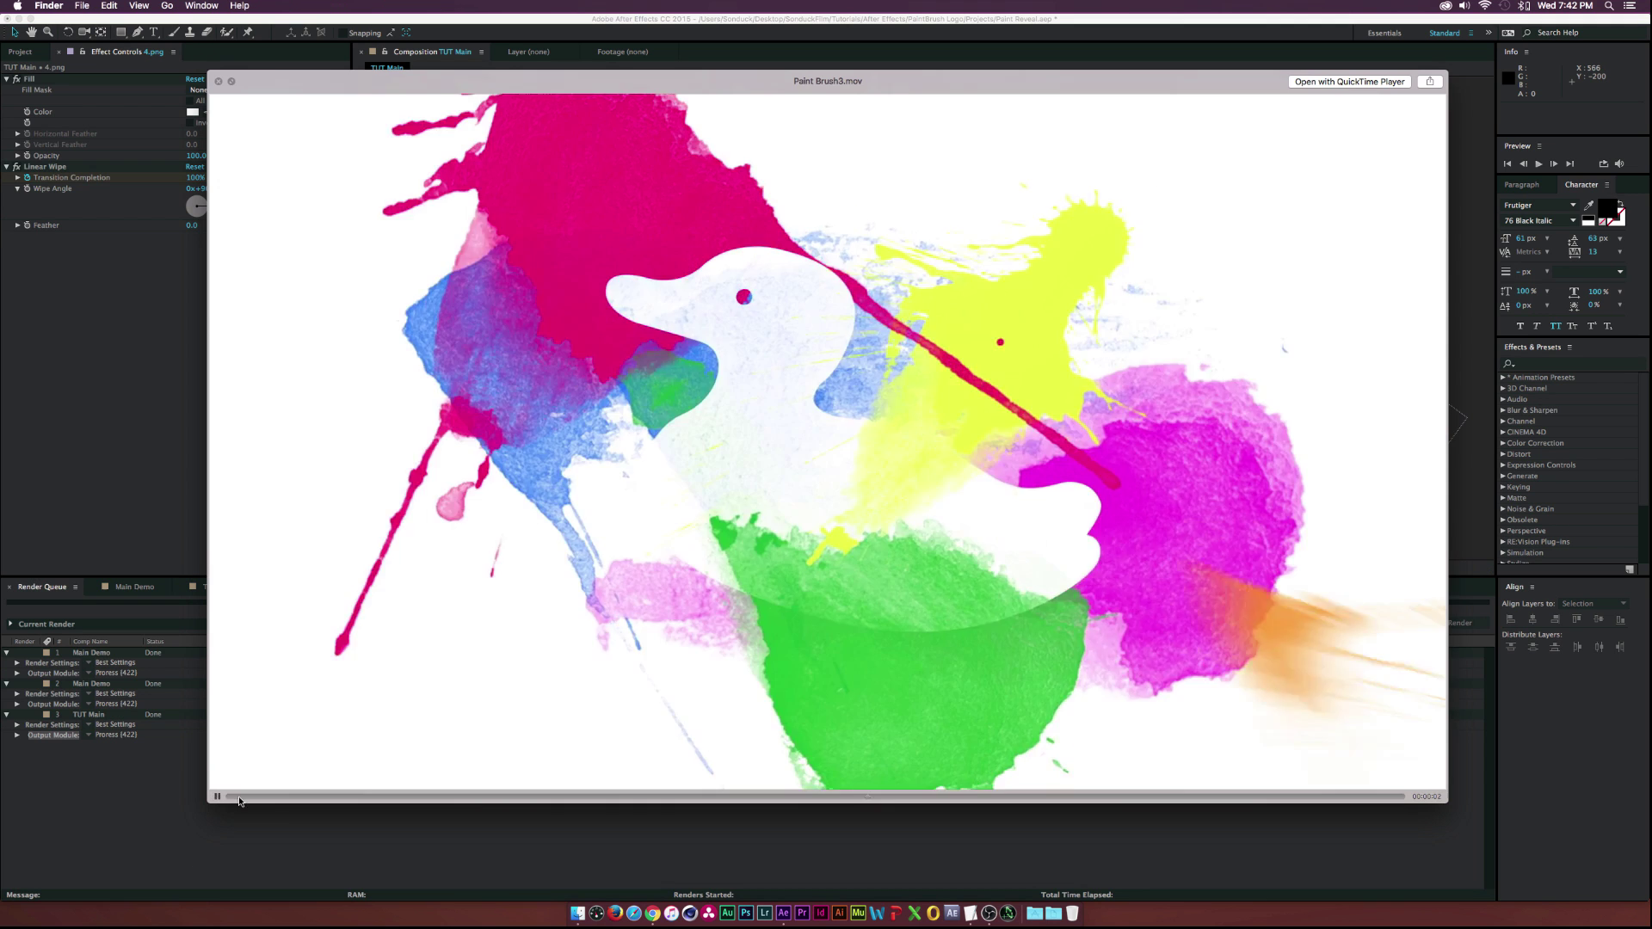
# - Replay the rendered Paint Brush3.mov from the start to review the finished logo reveal
pyautogui.click(232, 797)
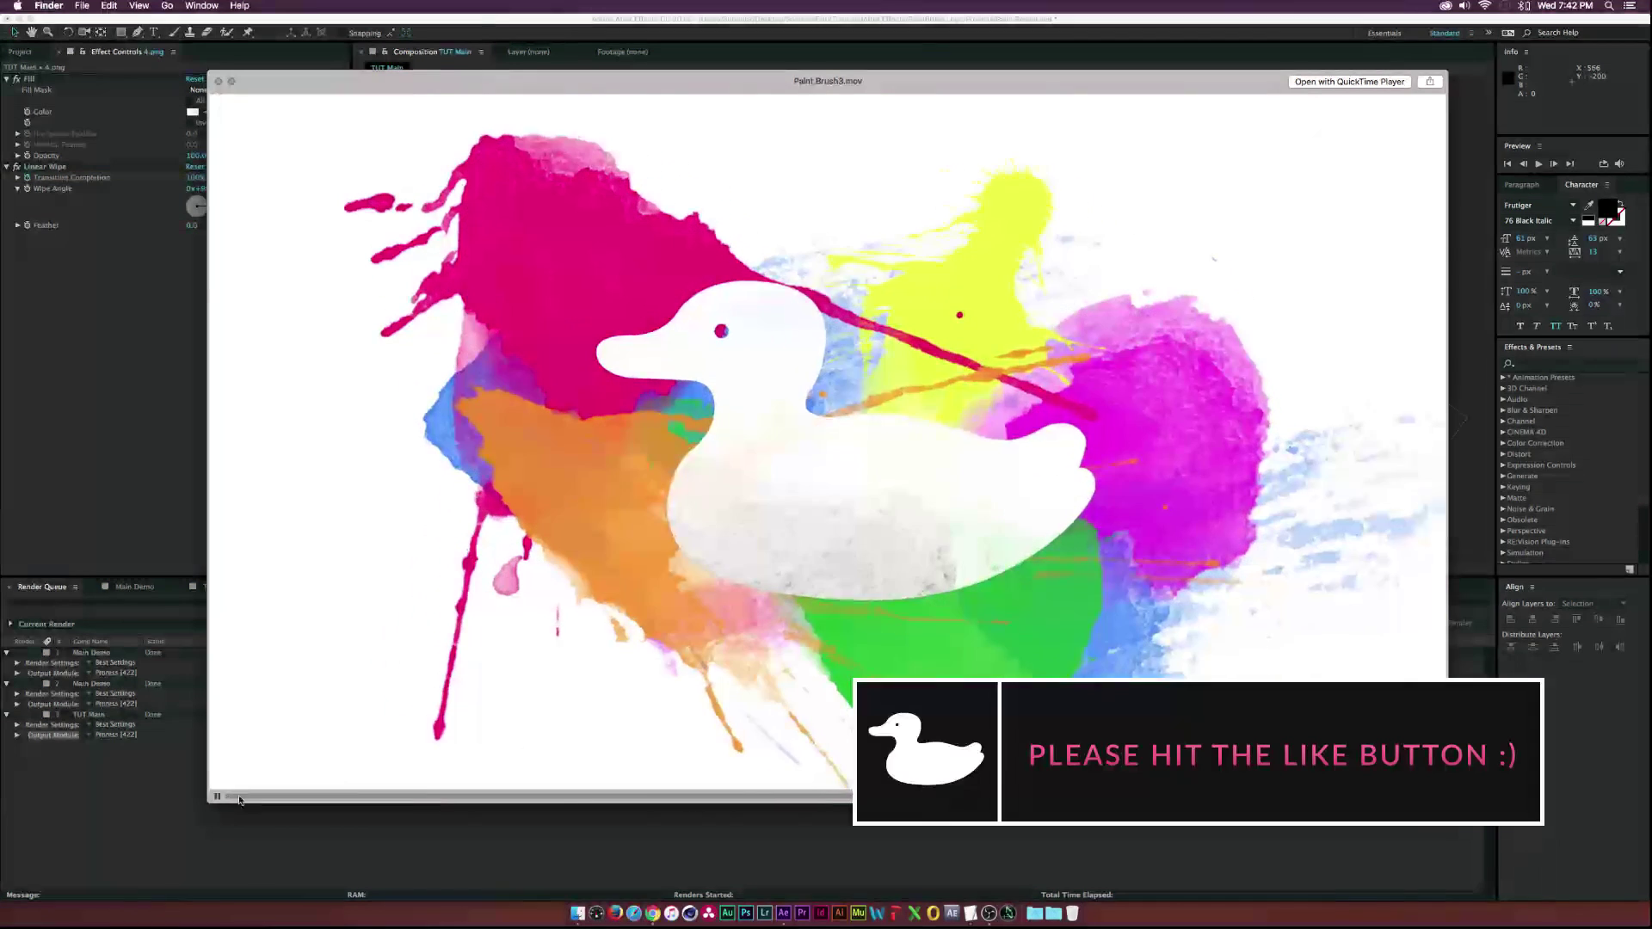
pyautogui.moveTo(227, 798)
pyautogui.mouseDown()
pyautogui.moveTo(1048, 748)
pyautogui.moveTo(1394, 759)
pyautogui.moveTo(631, 782)
pyautogui.mouseUp()
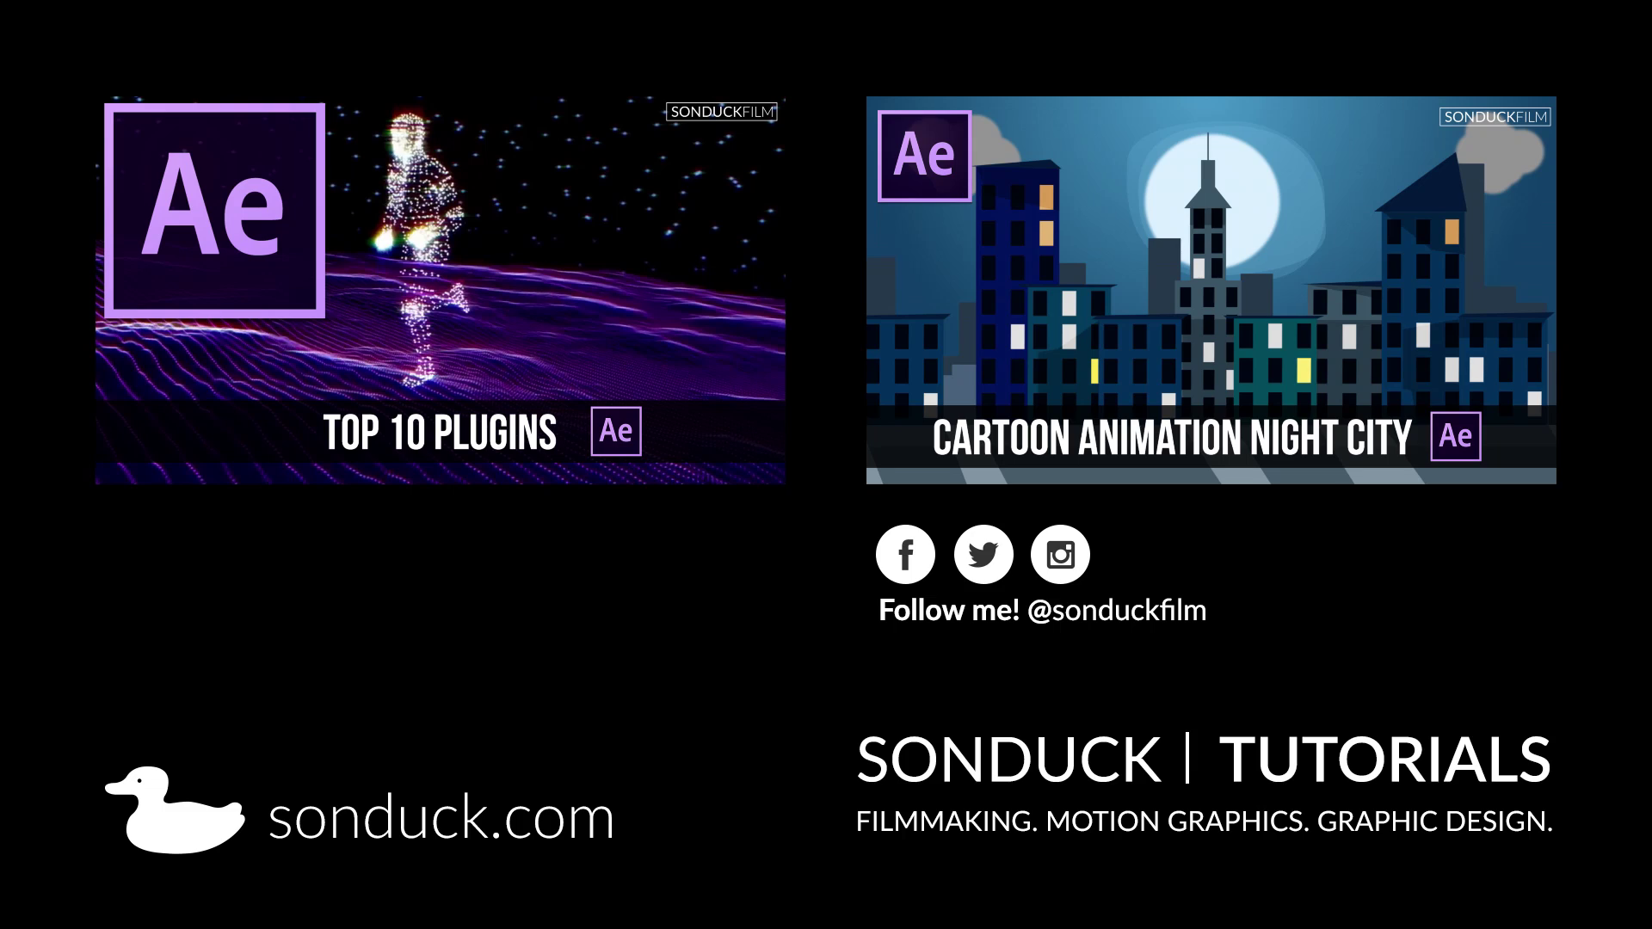